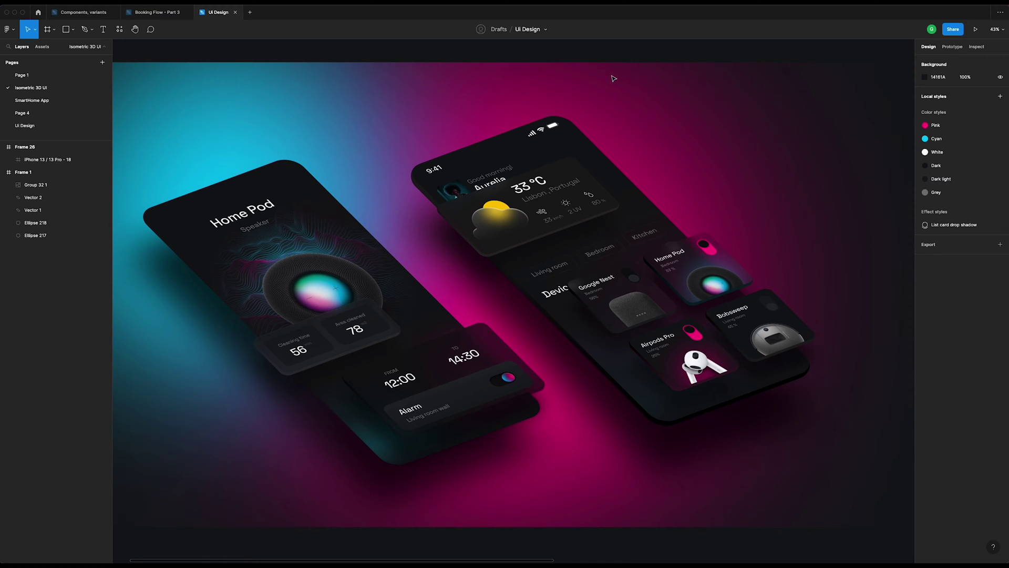
- Examine the flat smart home phone screen beside the finished isometric mockup and look over the available plugins
scroll(612, 77, "right", 15)
scroll(420, 213, "up", 5)
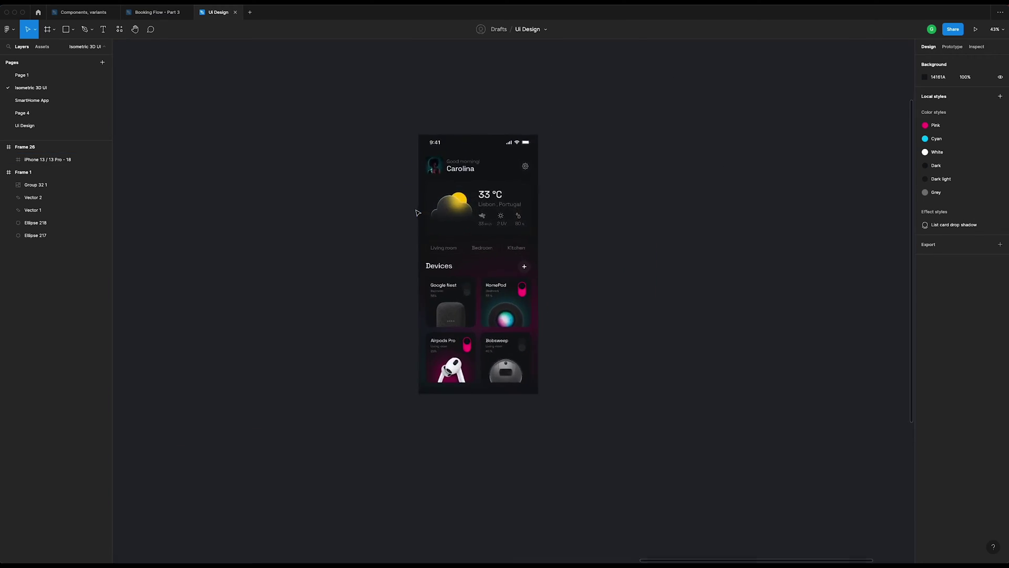
left_click(458, 104)
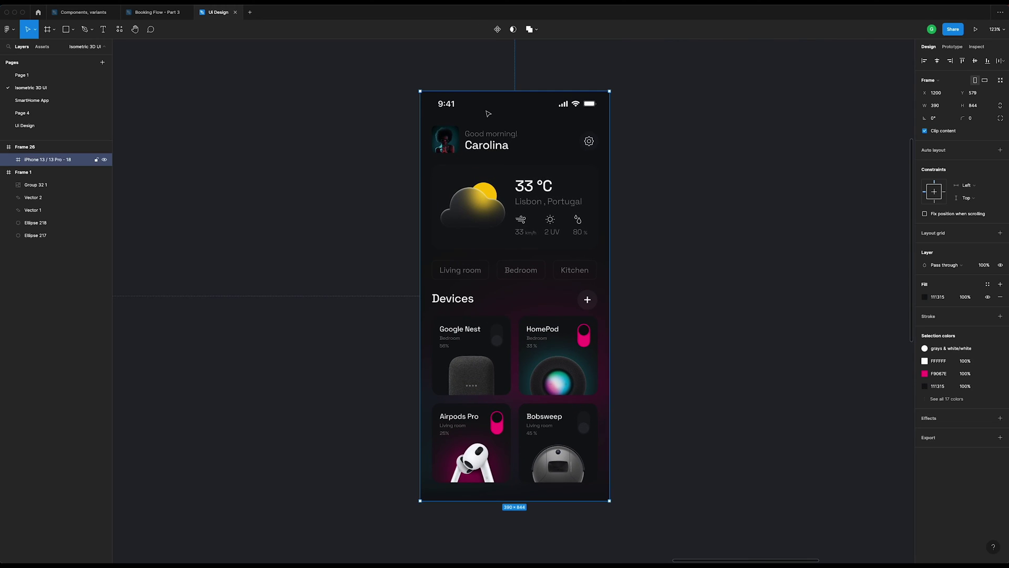
scroll(463, 108, "down", 4)
scroll(463, 108, "up", 3)
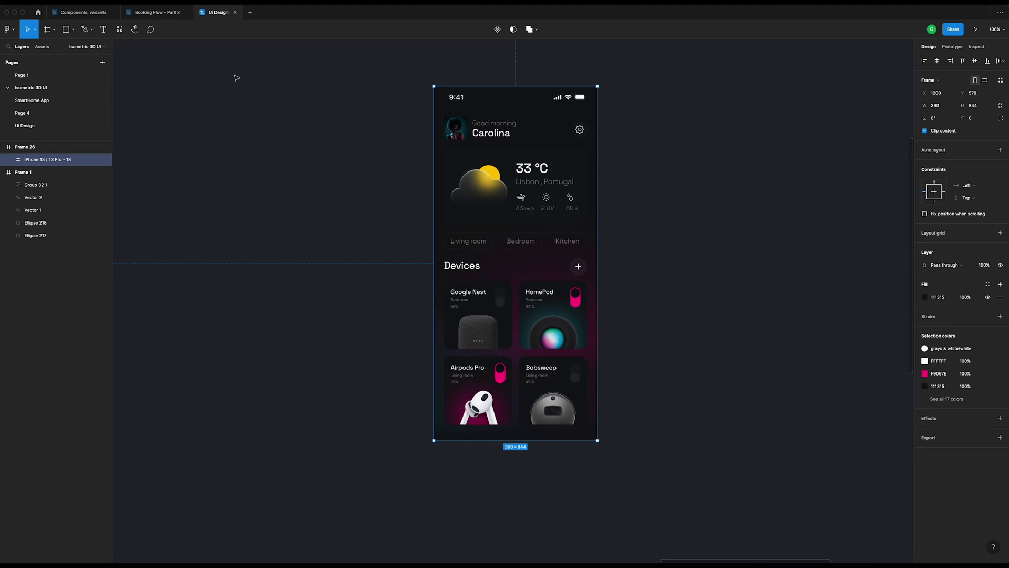
right_click(230, 36)
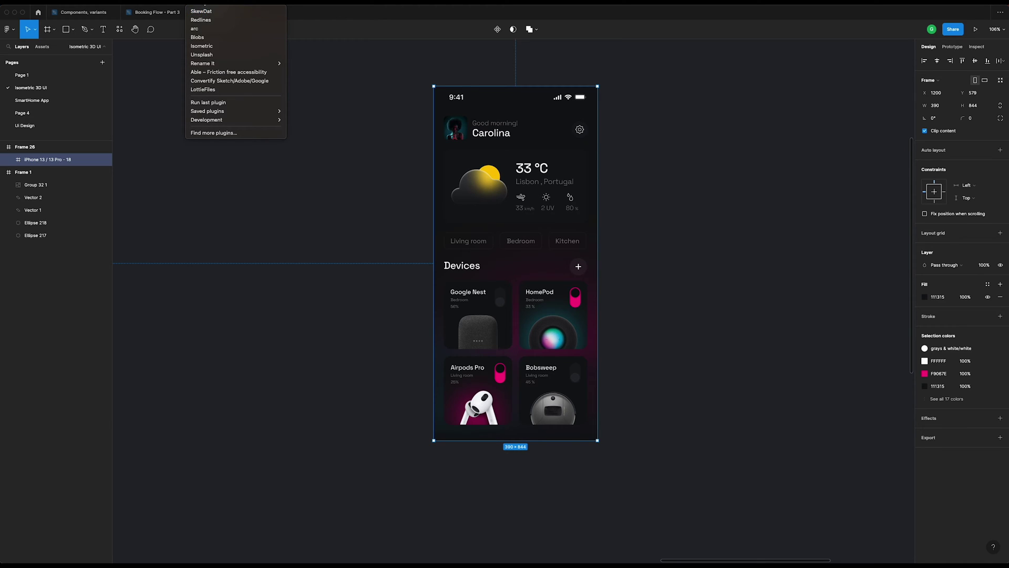
key("Escape")
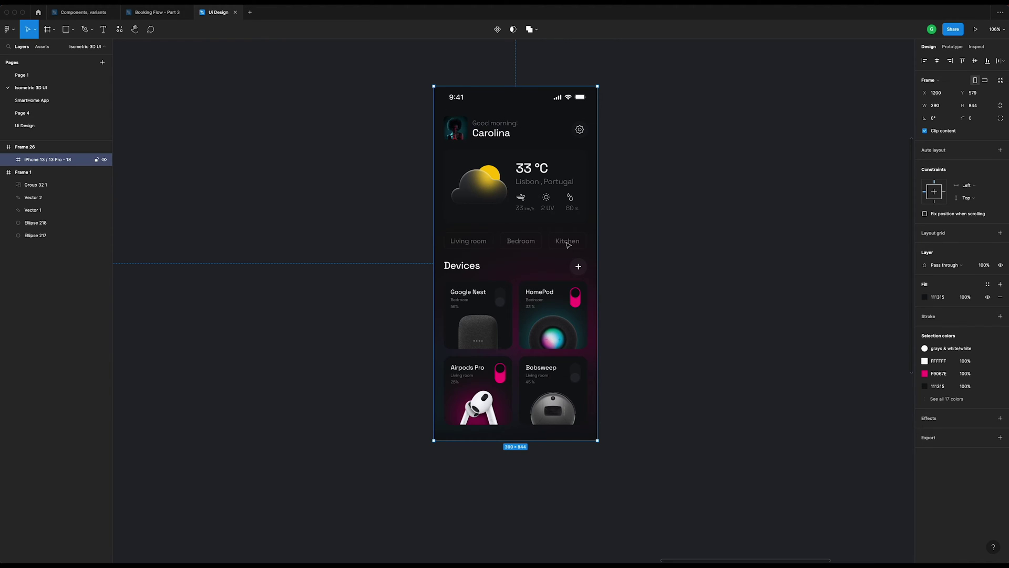
left_click(440, 77)
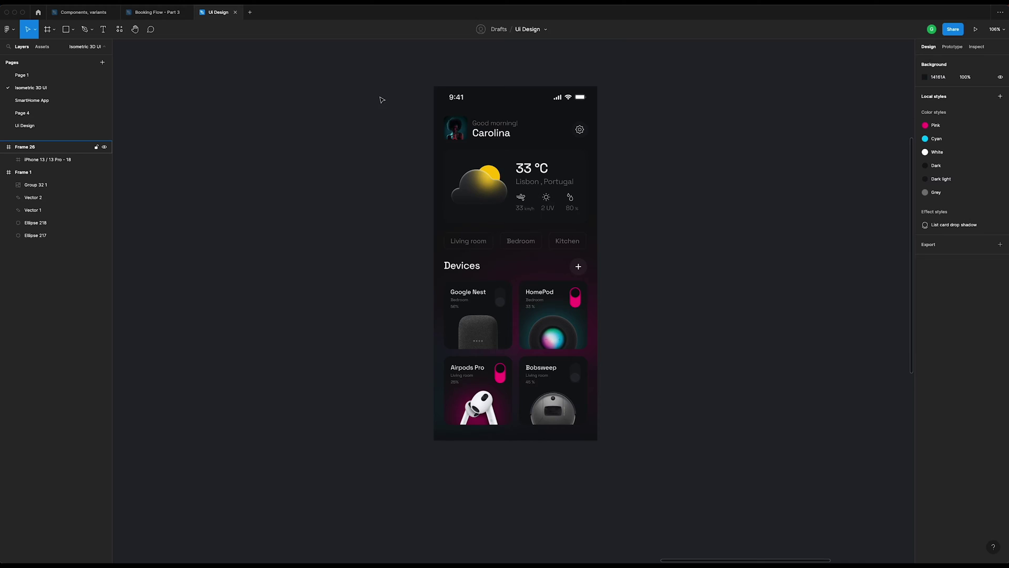
scroll(382, 99, "up", 1)
scroll(382, 99, "up", 1)
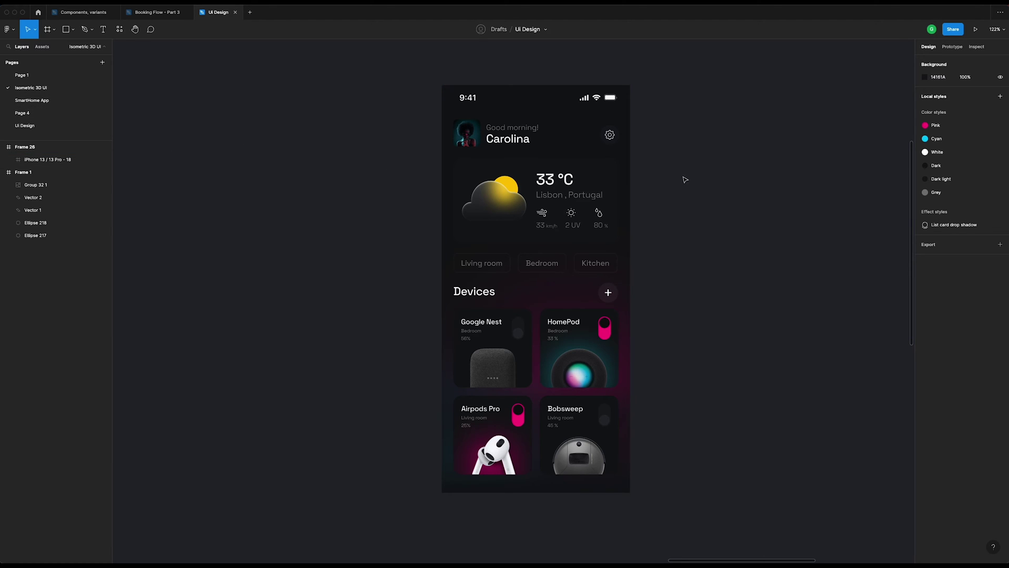
- Draw a rectangle beside the phone screen and set its size to 390 × 844
key("r")
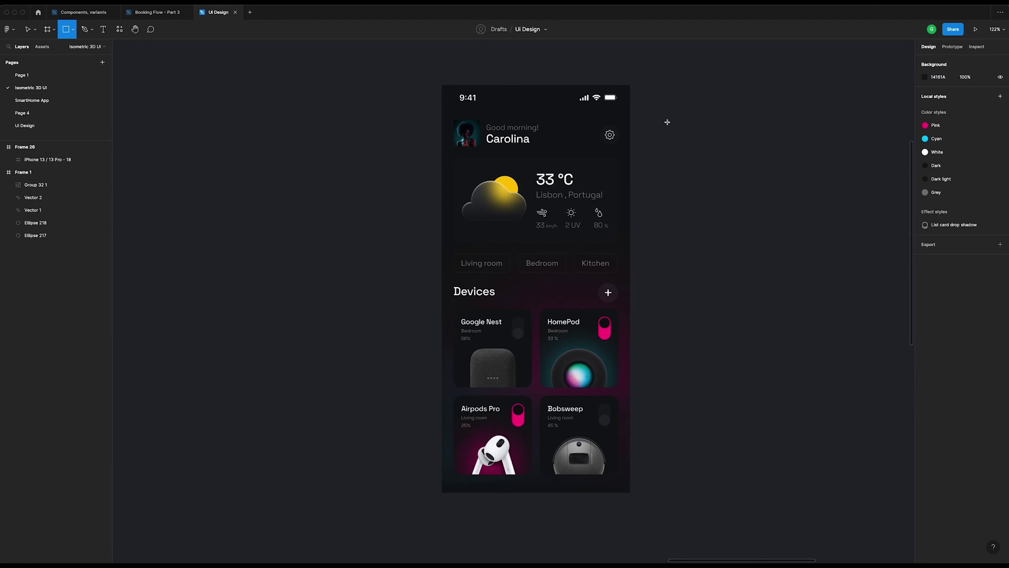
left_click_drag(661, 92, 841, 457)
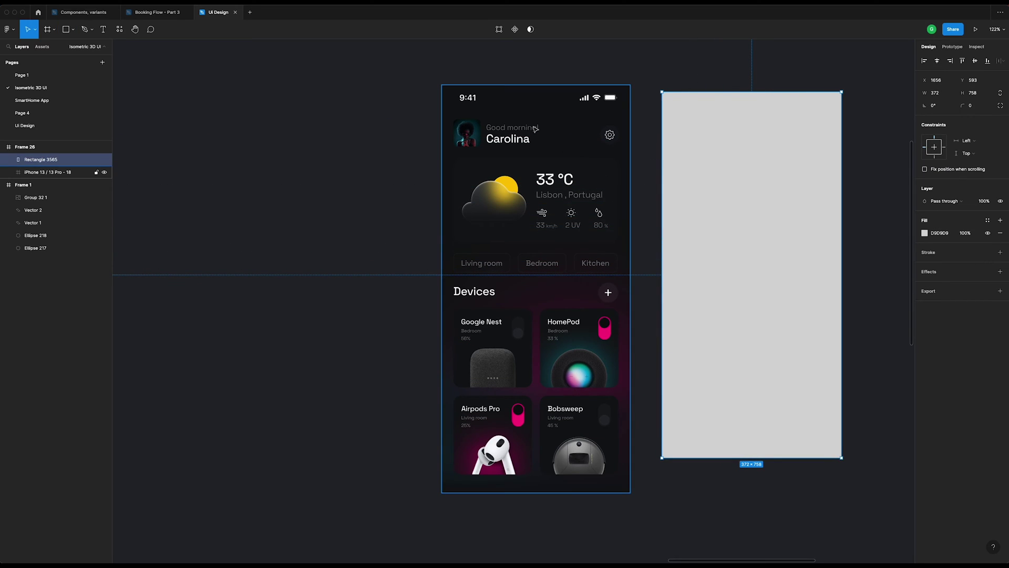
left_click(945, 96)
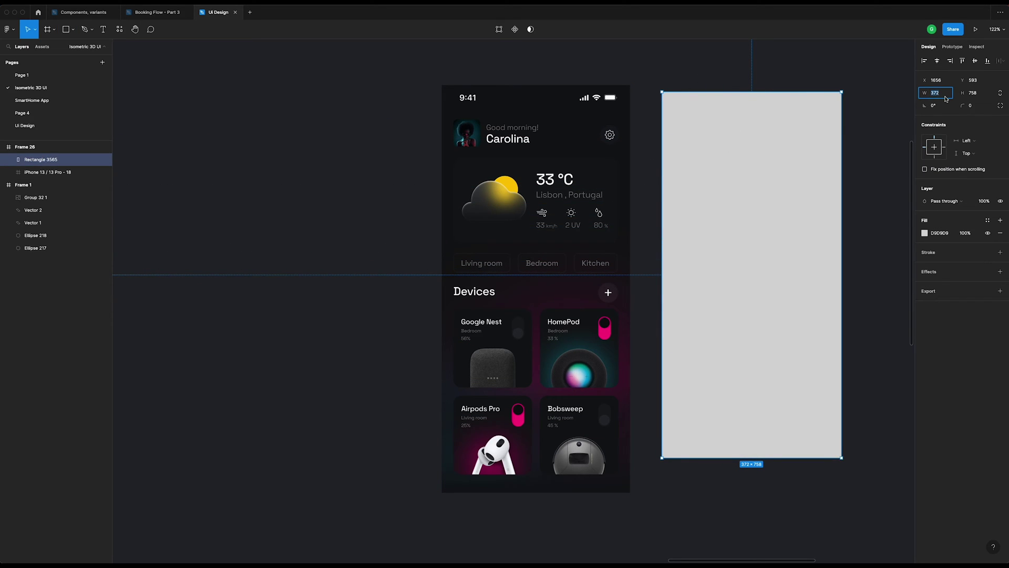
type("390")
key("Tab")
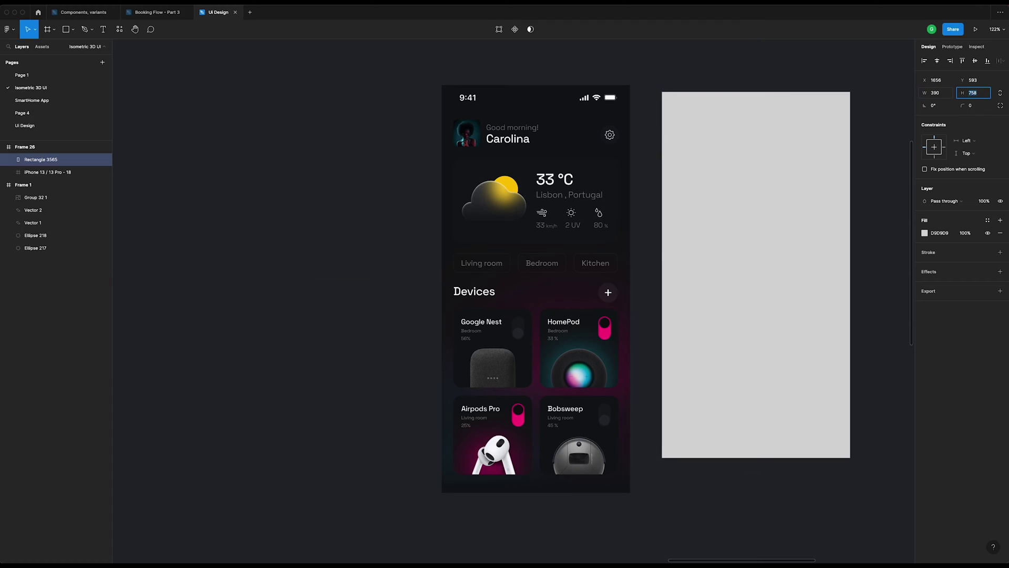
type("84")
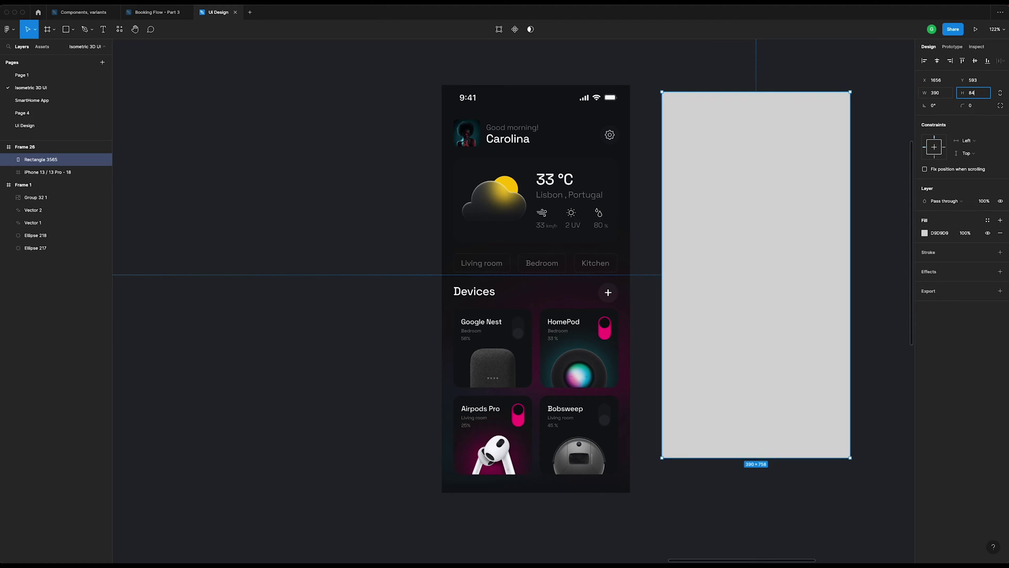
type("4")
key("Return")
- Place the rectangle inside the phone frame as its bottommost layer and centre it horizontally and vertically
left_click_drag(727, 159, 552, 158)
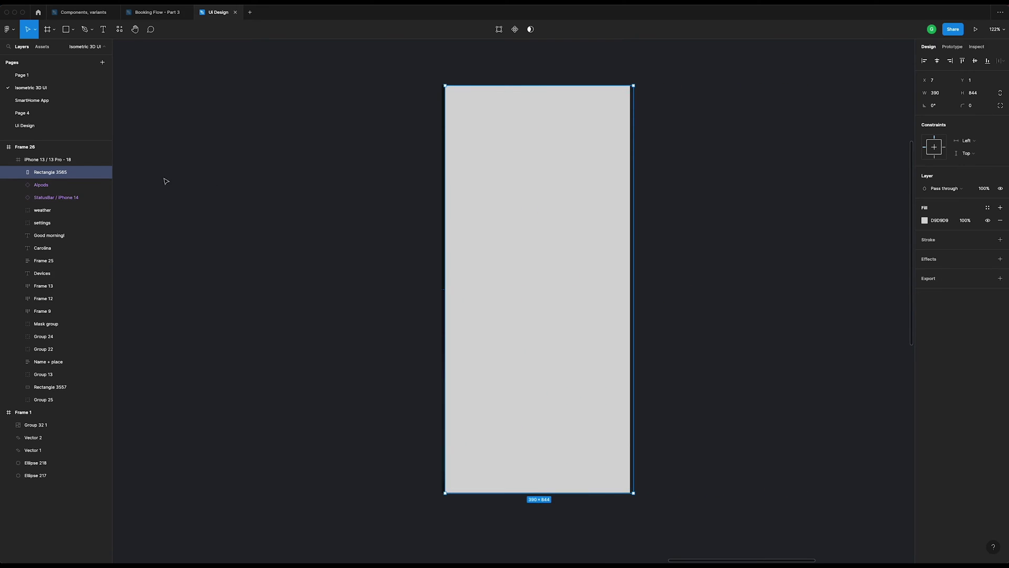
left_click_drag(62, 173, 82, 407)
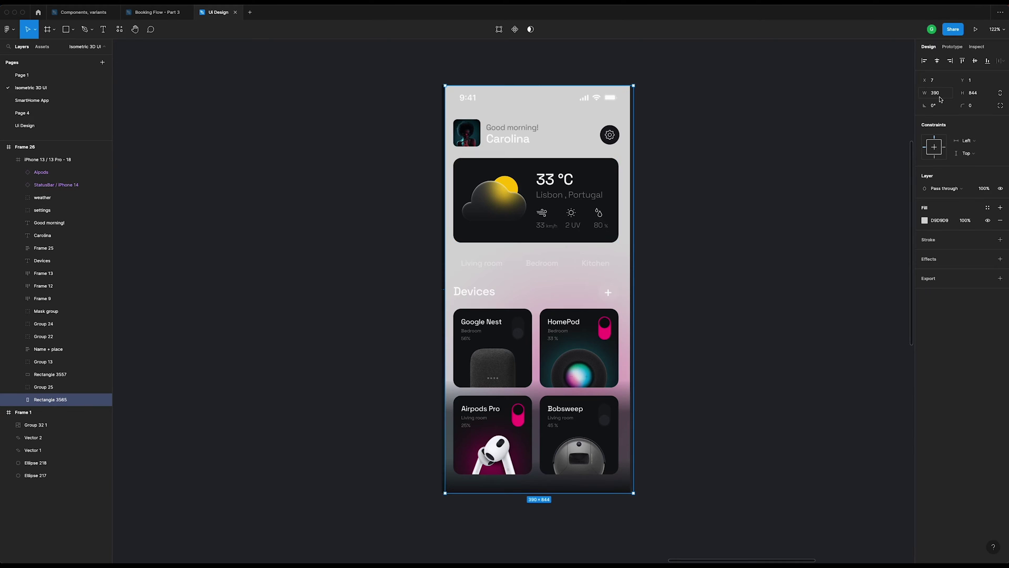
left_click(938, 61)
left_click(975, 61)
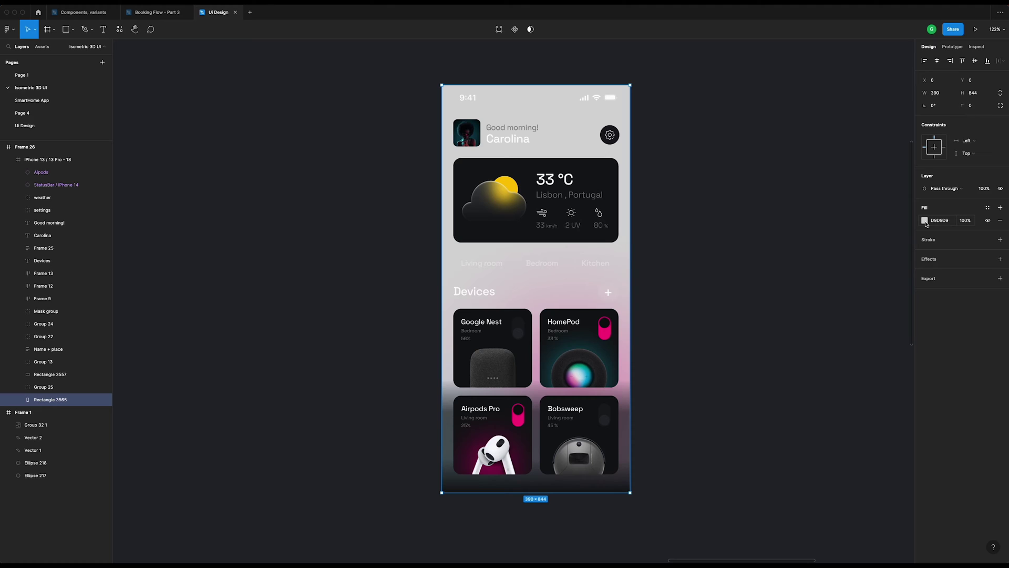
- Fill the rectangle with the dark canvas colour 14161A sampled from outside the large frame
key("shift+1")
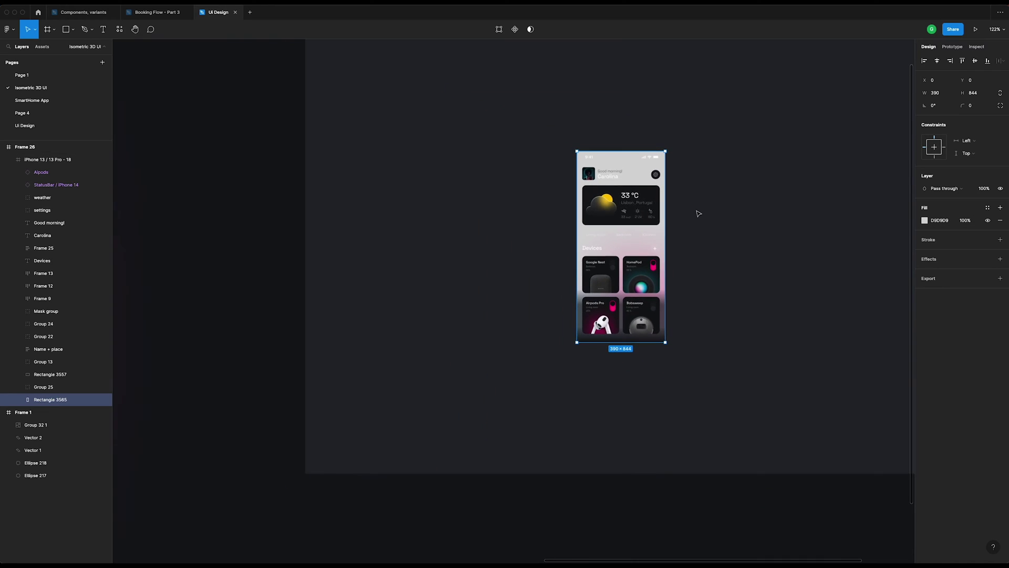
left_click(924, 221)
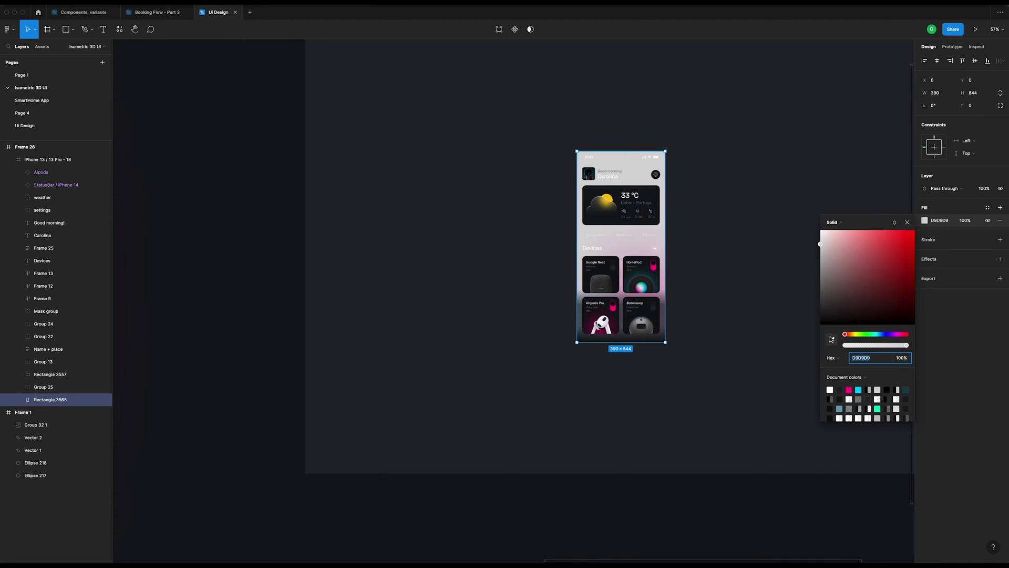
left_click(832, 340)
left_click(282, 246)
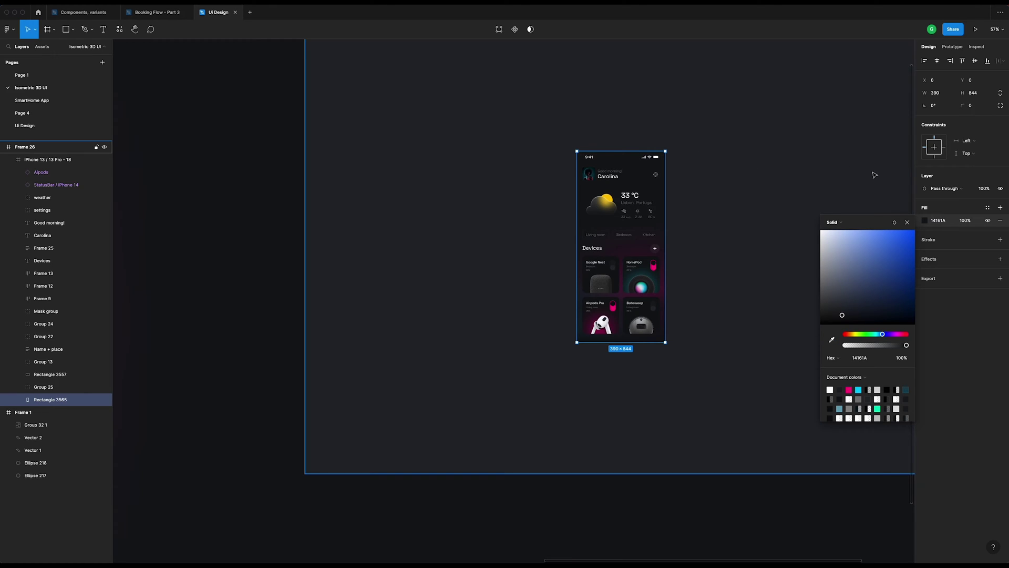
left_click(908, 223)
key("shift+2")
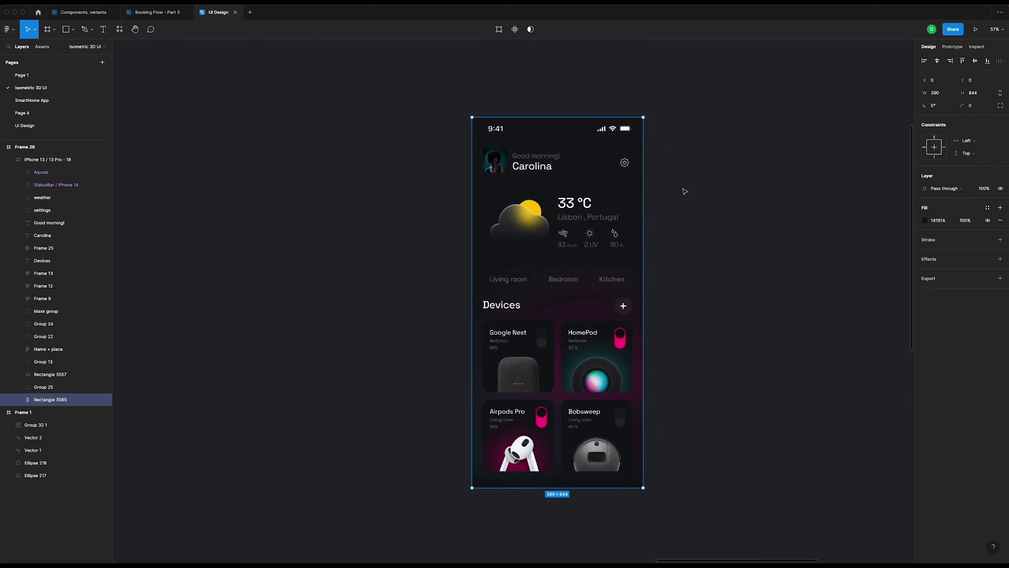
- Select the whole iPhone 13 / 13 Pro - 18 frame and open the SkewDat plugin beside it
left_click(41, 160)
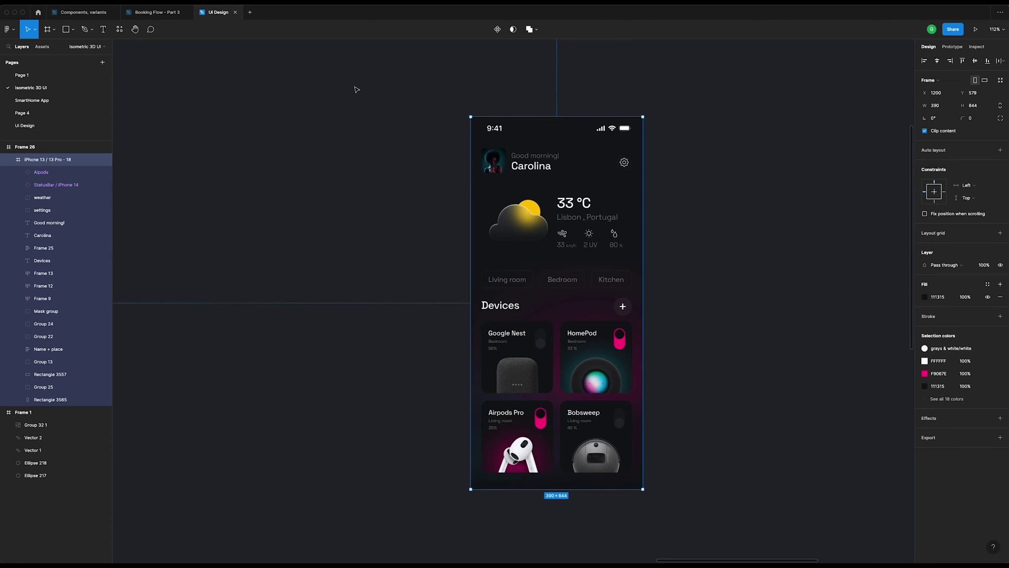
left_click(198, 2)
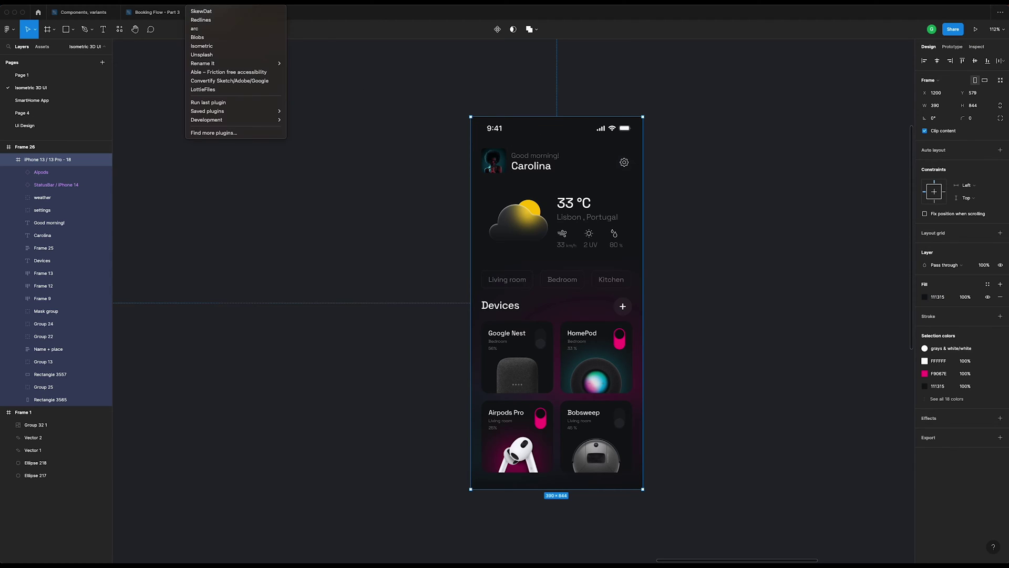
left_click(209, 13)
left_click_drag(320, 50, 353, 175)
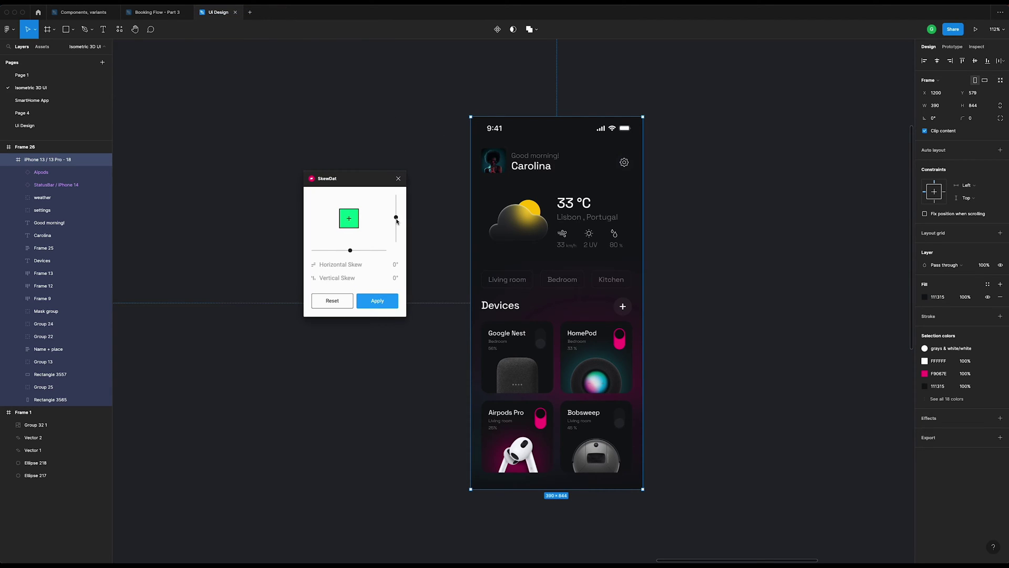
- Try skewing the phone frame 14° horizontally with vertical skews of about -10° and 8°
mouse_move(397, 217)
left_mouse_down()
mouse_move(397, 209)
mouse_move(397, 224)
left_mouse_up()
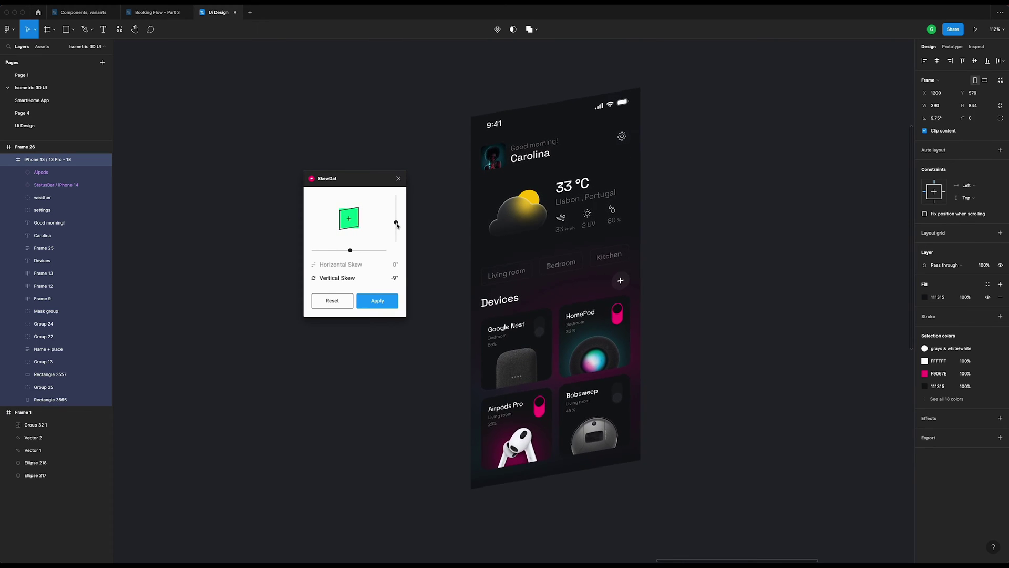
left_click_drag(350, 251, 361, 250)
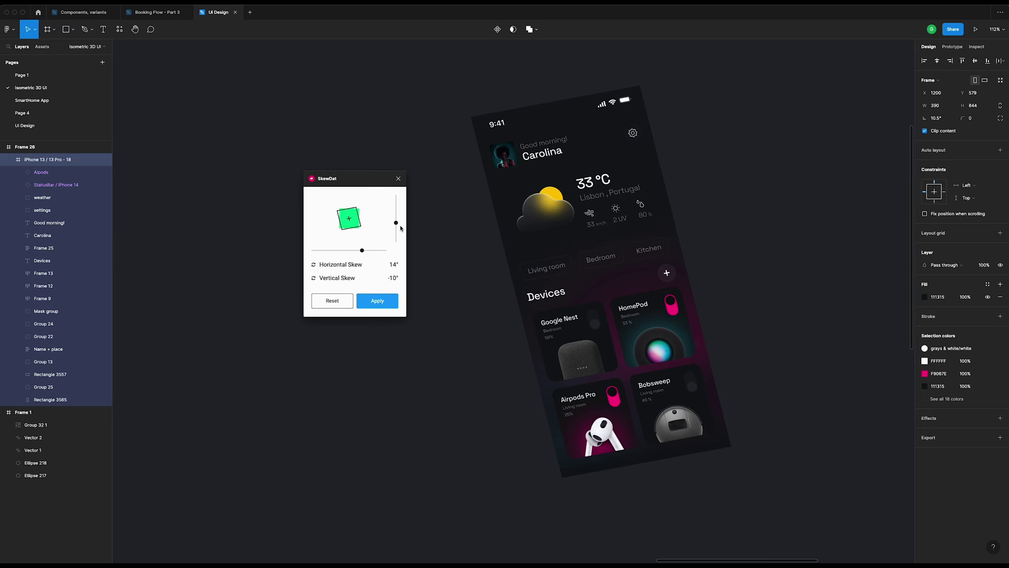
left_click_drag(397, 225, 397, 215)
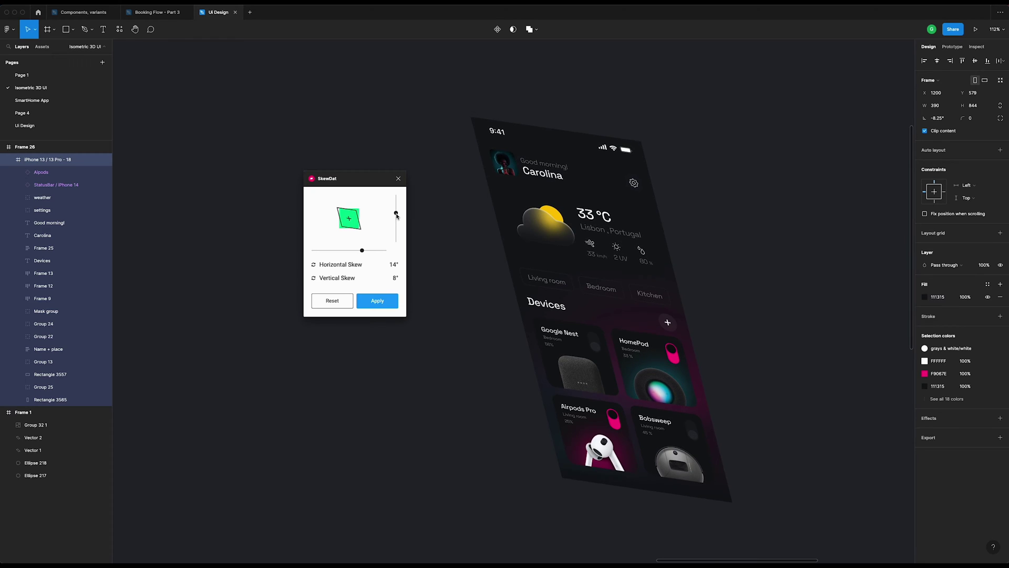
- Skew the phone frame 45° horizontally and -20° vertically, and apply the result
left_click_drag(362, 250, 389, 252)
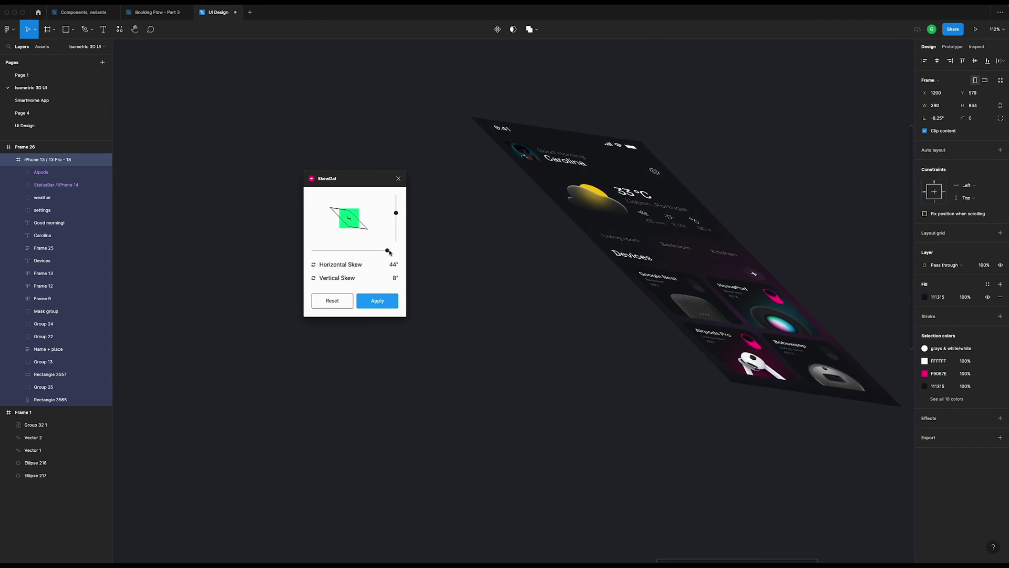
left_click_drag(397, 216, 397, 232)
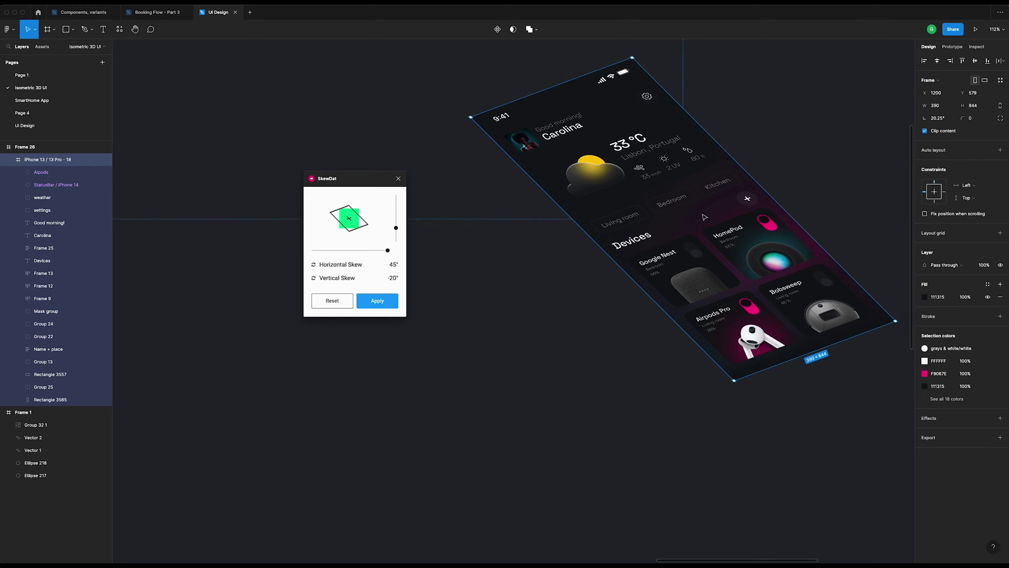
scroll(704, 218, "up", 5)
scroll(705, 218, "right", 3)
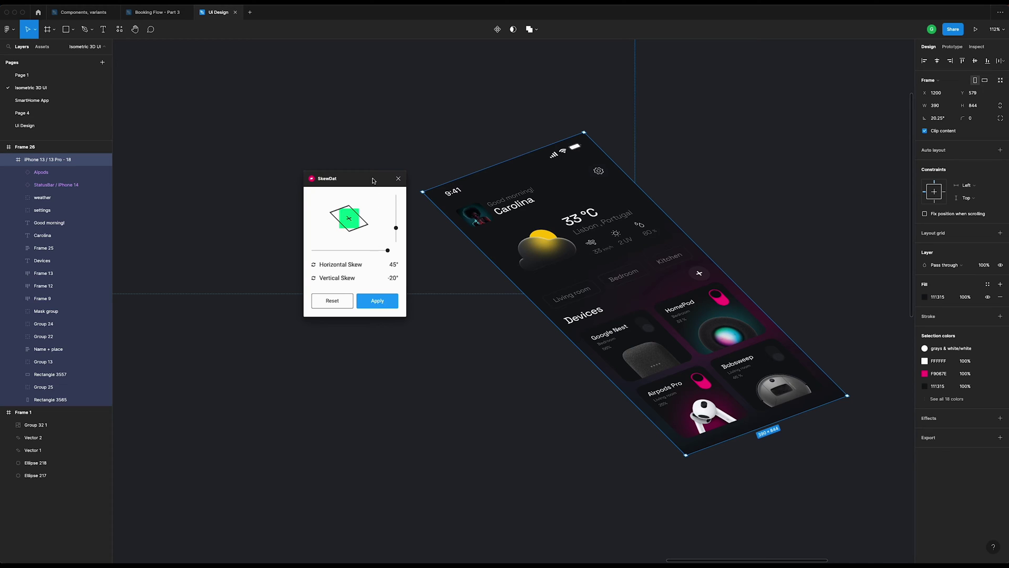
left_click(377, 302)
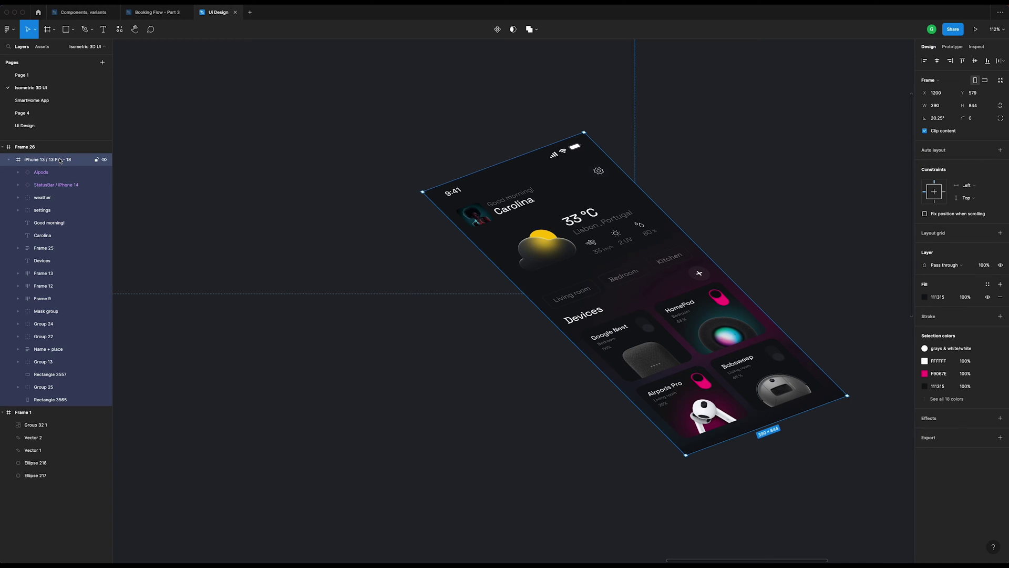
- Round the corners of the skewed phone frame
left_click(982, 122)
key("Return")
left_click(741, 126)
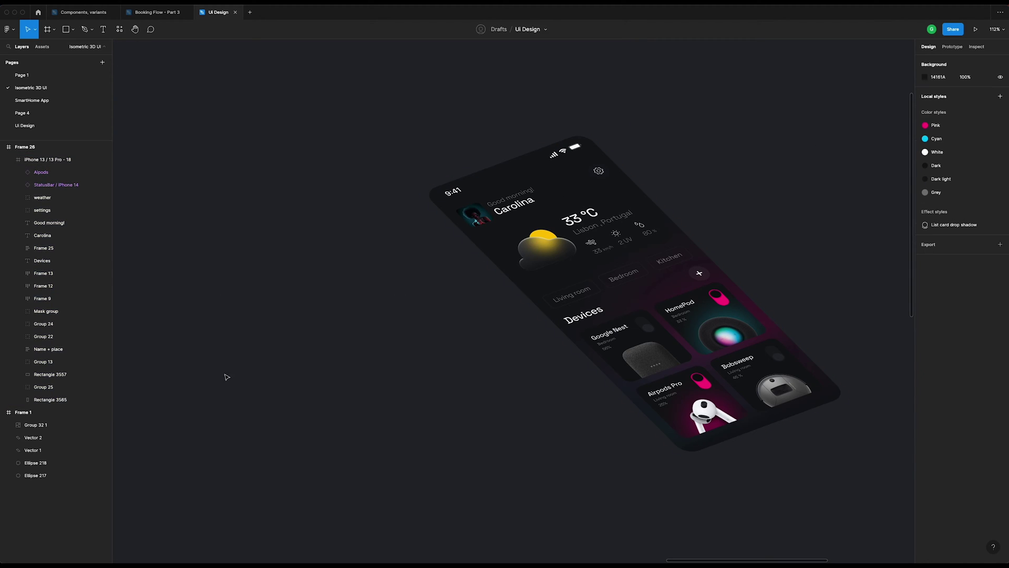
- Move the dark background rectangle out of the phone frame to the layer directly beneath it, and shift it 10 px down
left_click(72, 399)
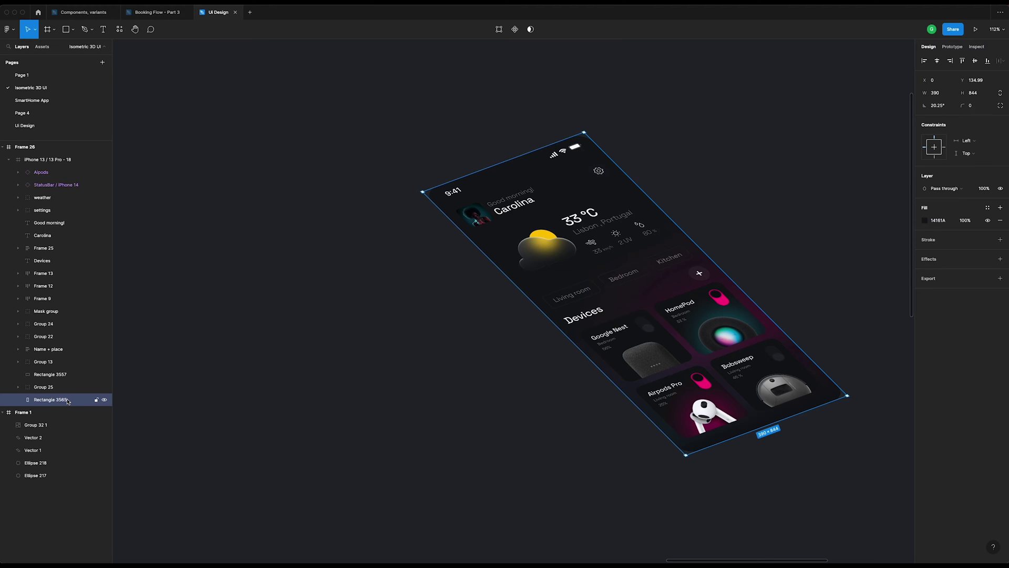
left_click_drag(67, 401, 58, 406)
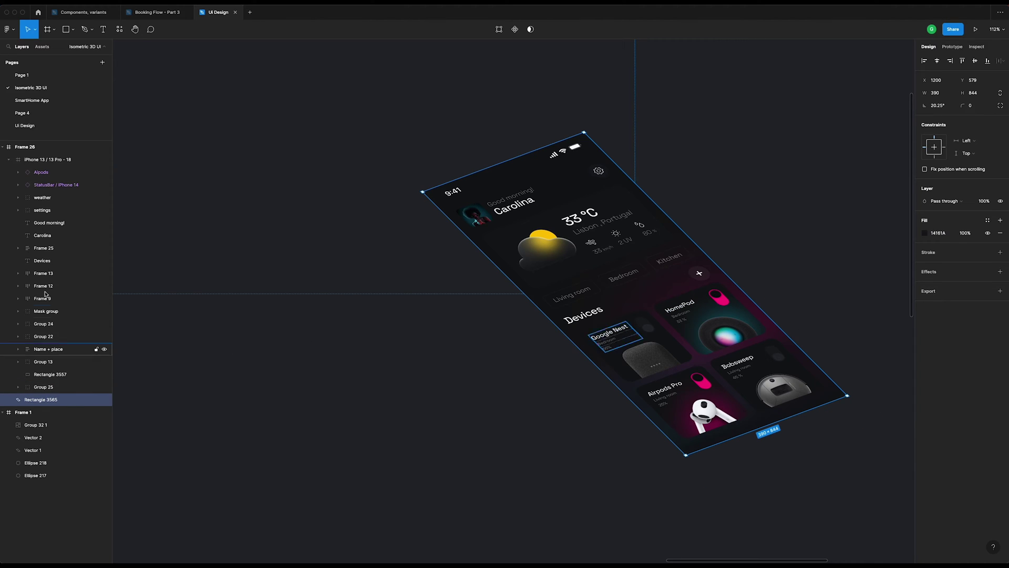
left_click(42, 159)
left_click(8, 159)
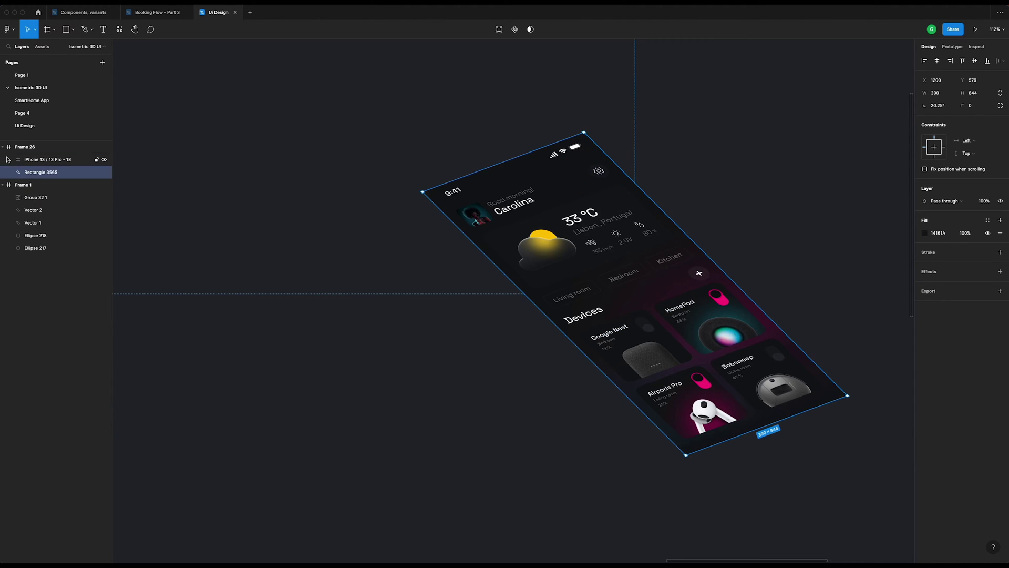
left_click(47, 173)
key("shift+Down")
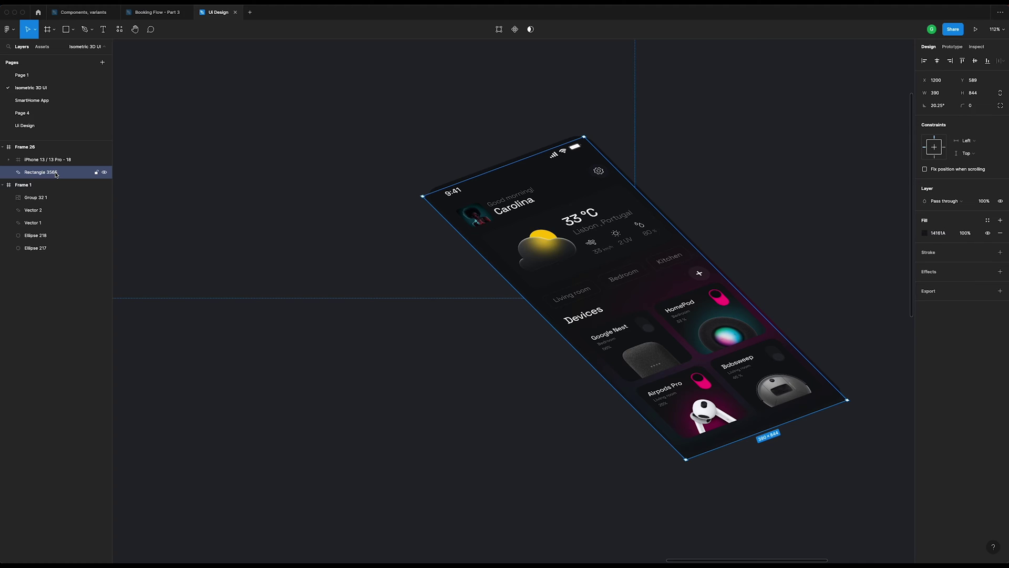
- Set the corner radius of the skewed rectangle behind the phone frame to 28
left_click(977, 108)
type("32")
key("Return")
left_click(974, 106)
key("Return")
left_click(981, 106)
type("28")
key("Return")
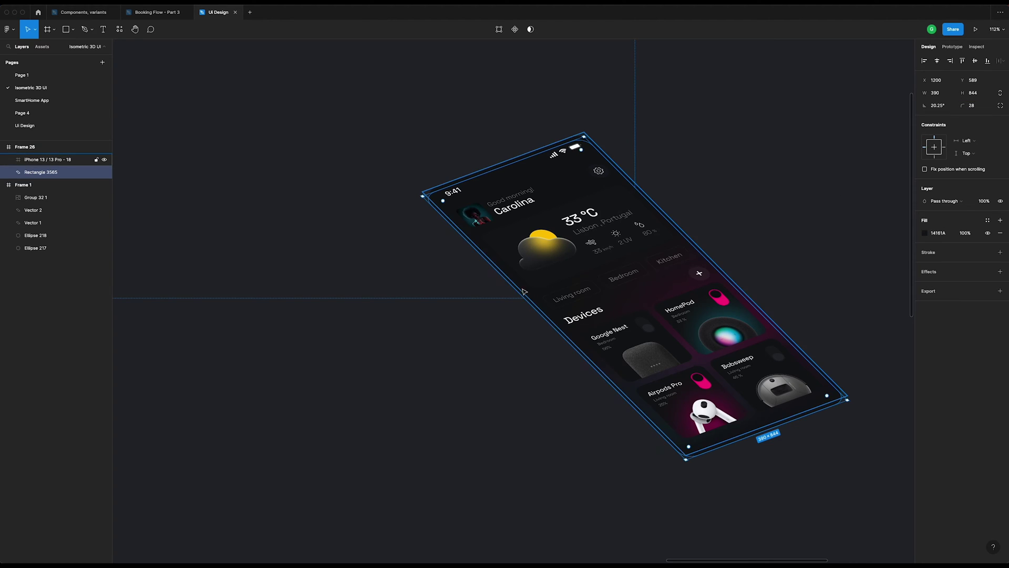
- Flatten the skewed rectangle behind the phone frame and open its vector points for editing
scroll(436, 216, "up", 5)
scroll(436, 216, "up", 1)
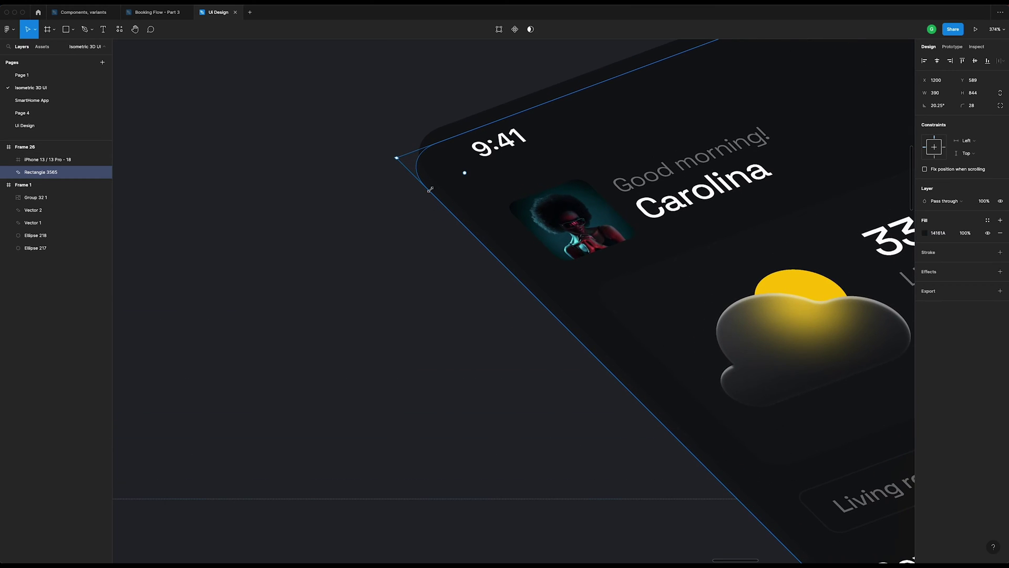
right_click(68, 176)
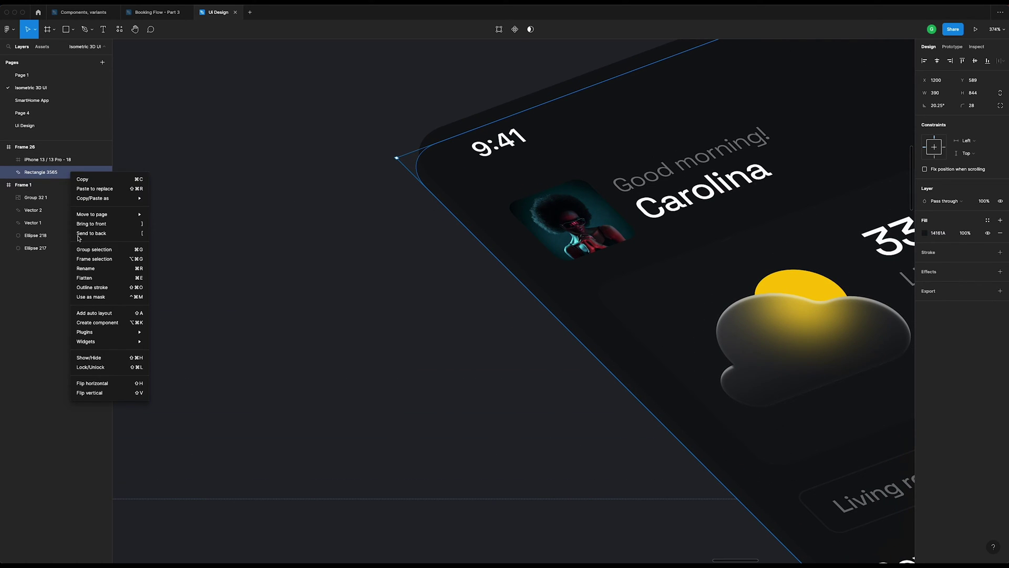
left_click(100, 277)
double_click(430, 182)
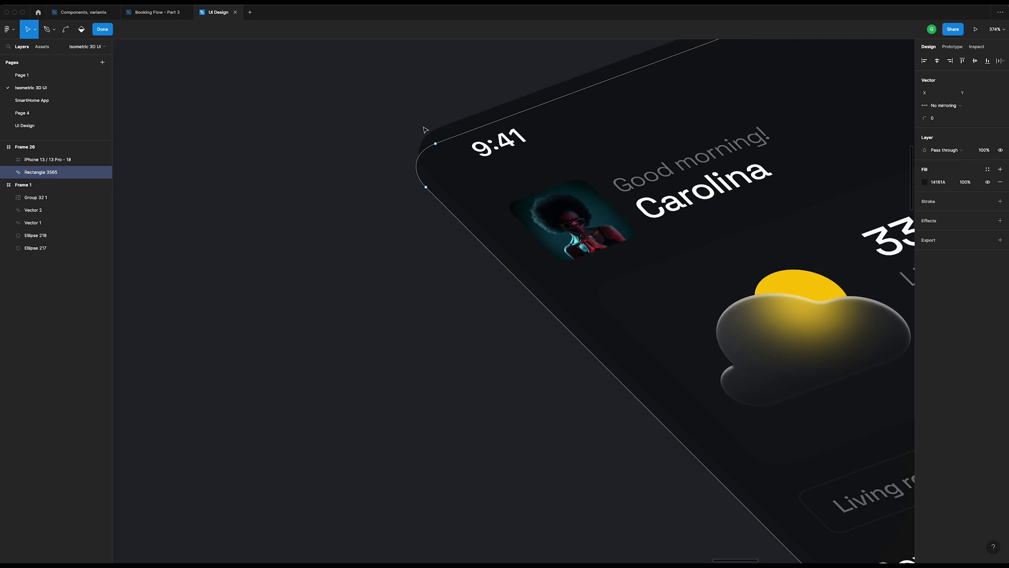
- Move the upper anchor point of the rectangle's rounded corner beside the 9:41 clock up to X 1226, Y 571
left_click_drag(425, 115, 451, 149)
scroll(432, 117, "up", 10)
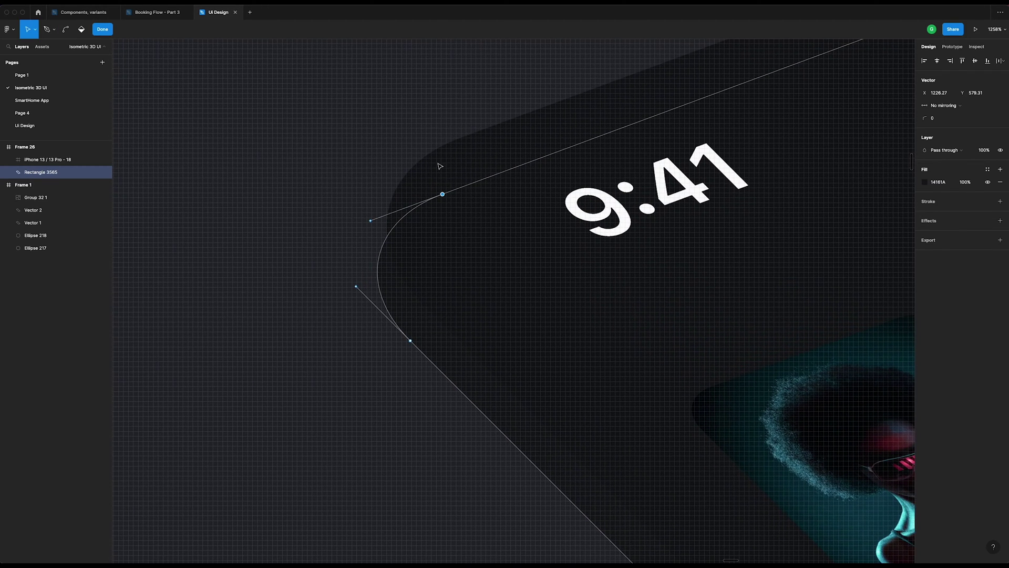
scroll(444, 179, "down", 6)
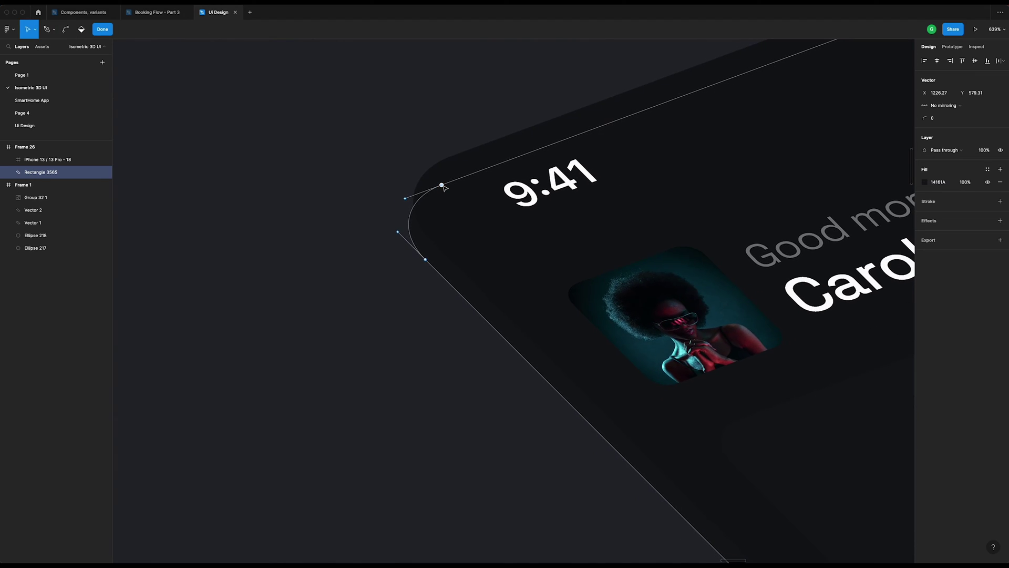
left_click_drag(428, 147, 489, 221)
left_click_drag(443, 187, 442, 166)
scroll(443, 169, "down", 8)
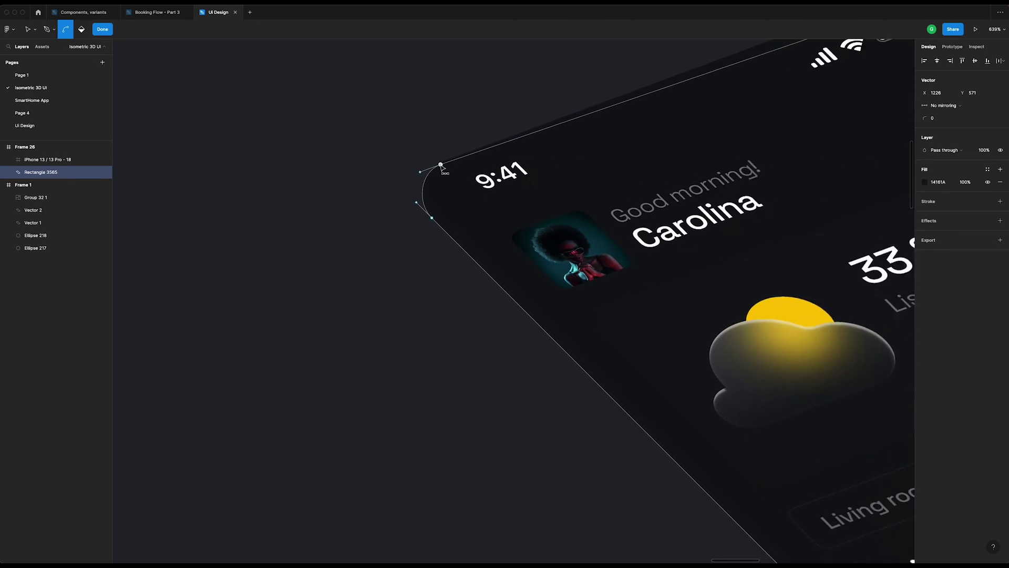
- Move the upper anchor point of the rectangle's corner beside the Bobsweep card up to X 2143.5, Y 1022.5, and finish vector editing
scroll(639, 352, "up", 5)
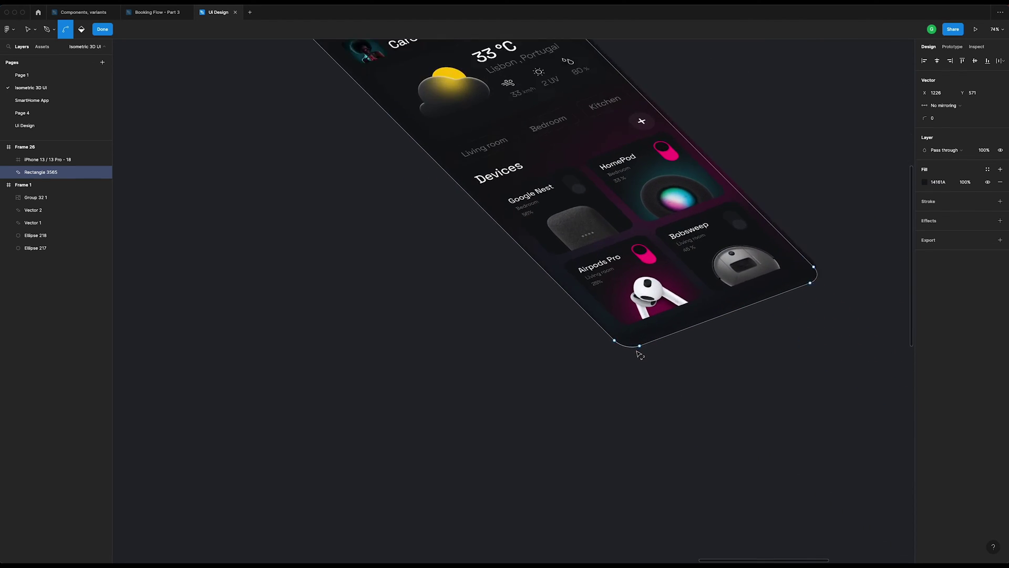
scroll(867, 244, "up", 8)
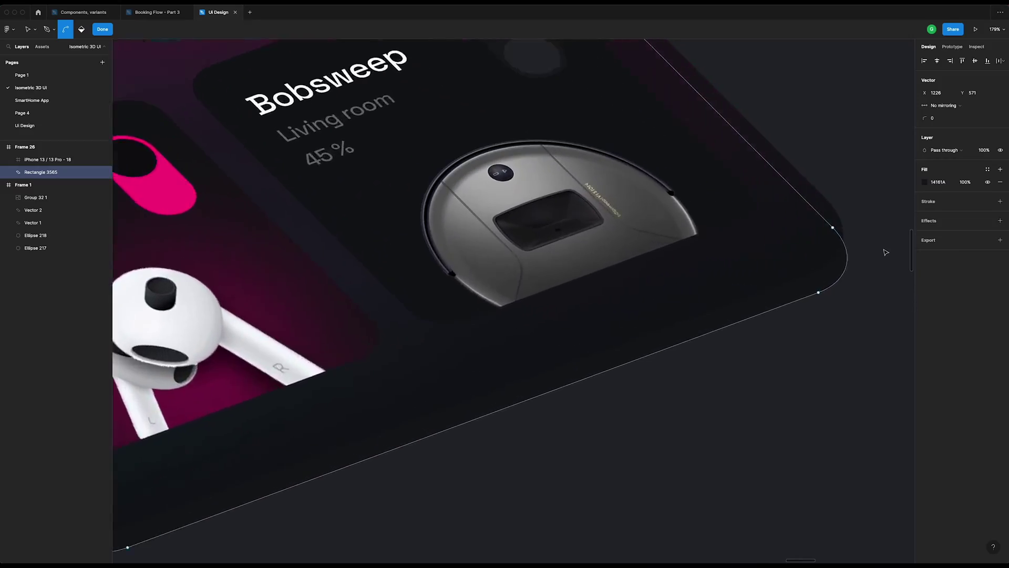
scroll(860, 227, "up", 3)
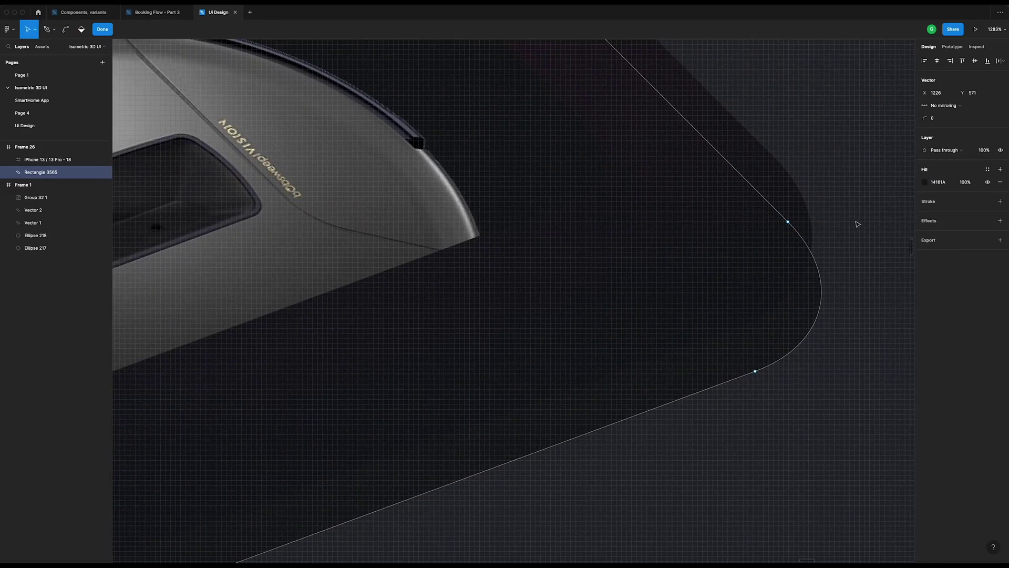
scroll(857, 223, "up", 3)
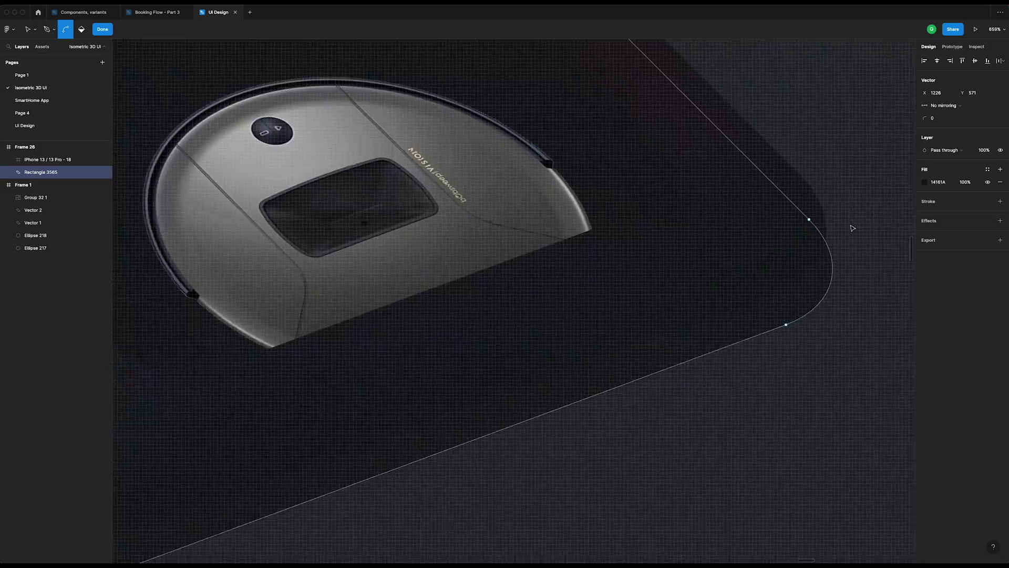
scroll(838, 222, "down", 3)
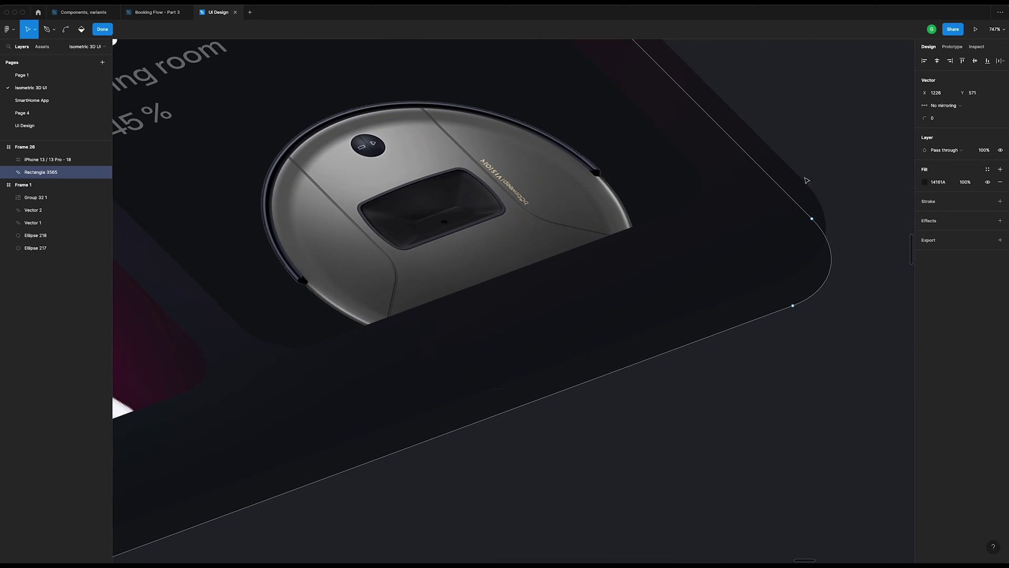
left_click_drag(773, 139, 858, 249)
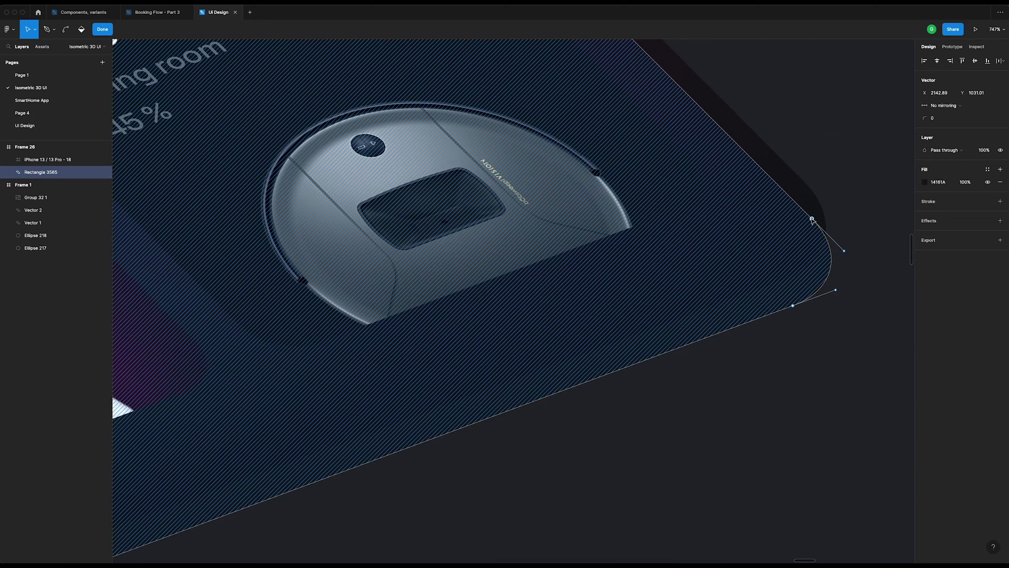
left_click_drag(814, 220, 815, 195)
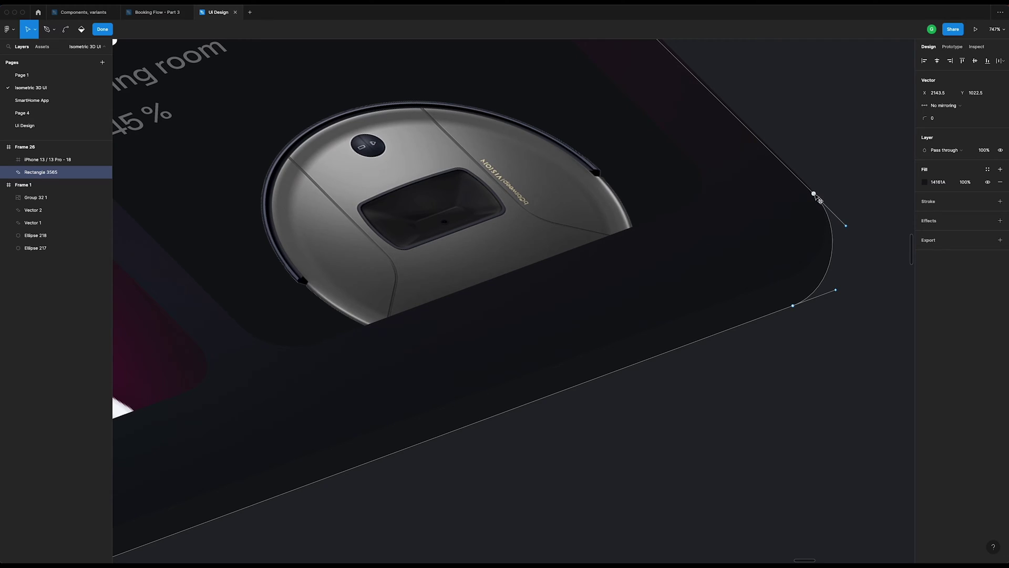
scroll(820, 200, "down", 10)
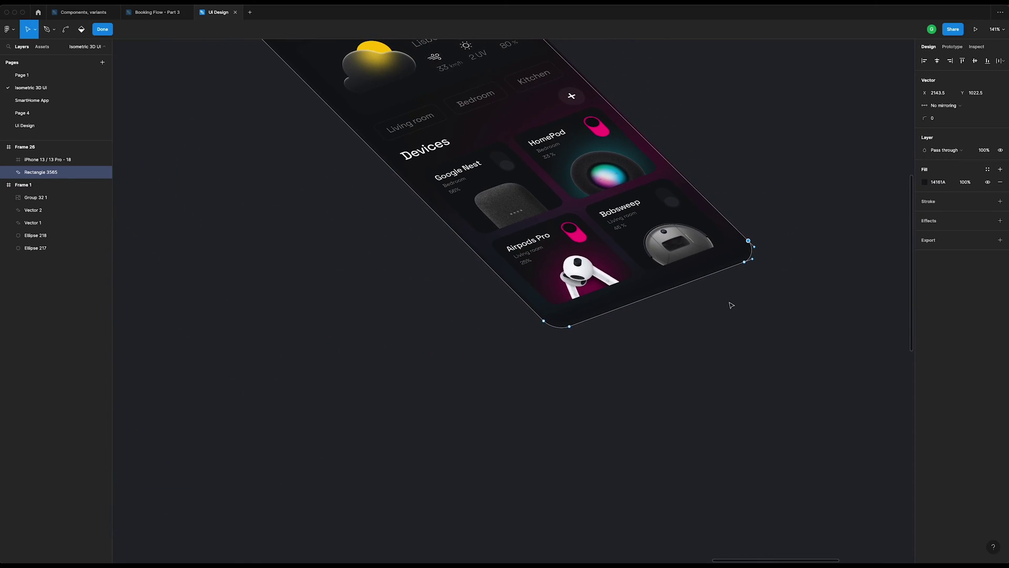
key("Escape")
left_click_drag(631, 305, 690, 415)
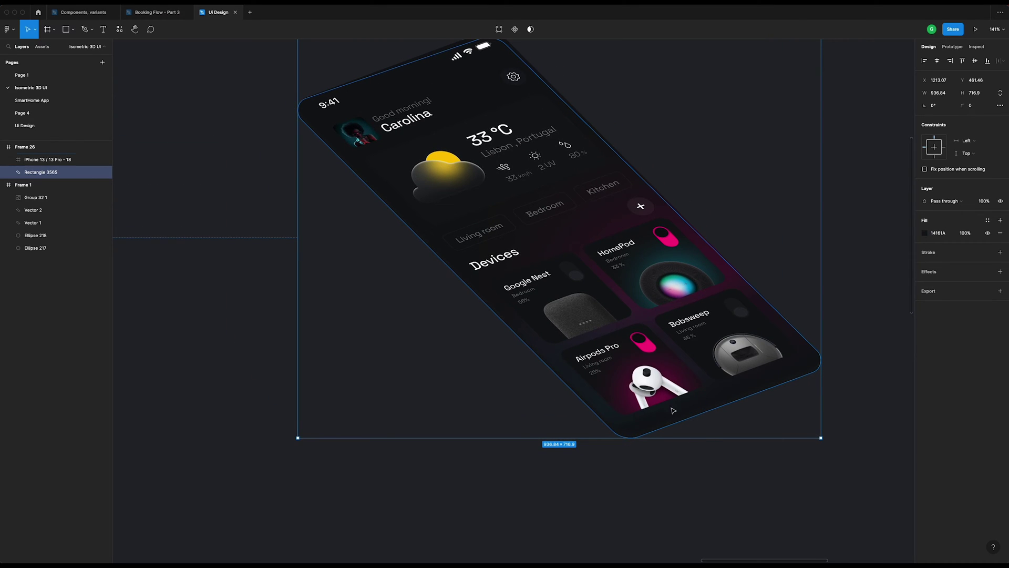
- Change the backing shape's fill to a linear gradient and set its end stop to 100% opacity
left_click(926, 235)
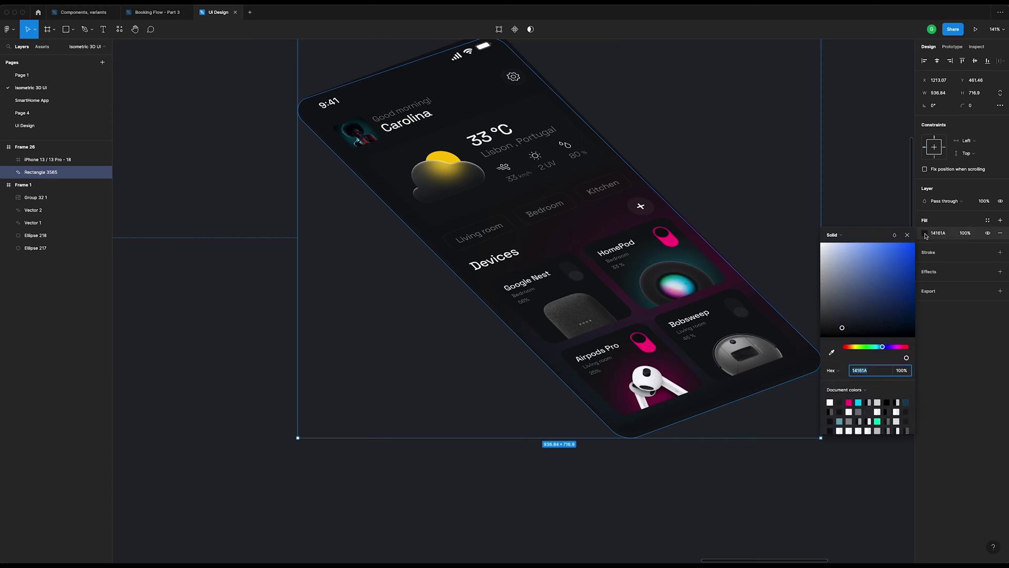
left_click(840, 236)
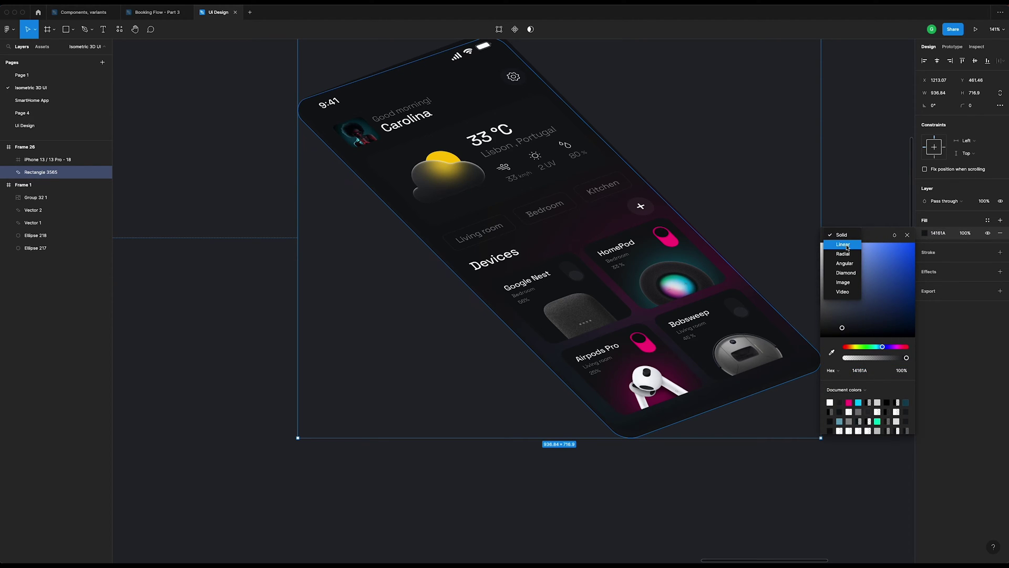
left_click(843, 245)
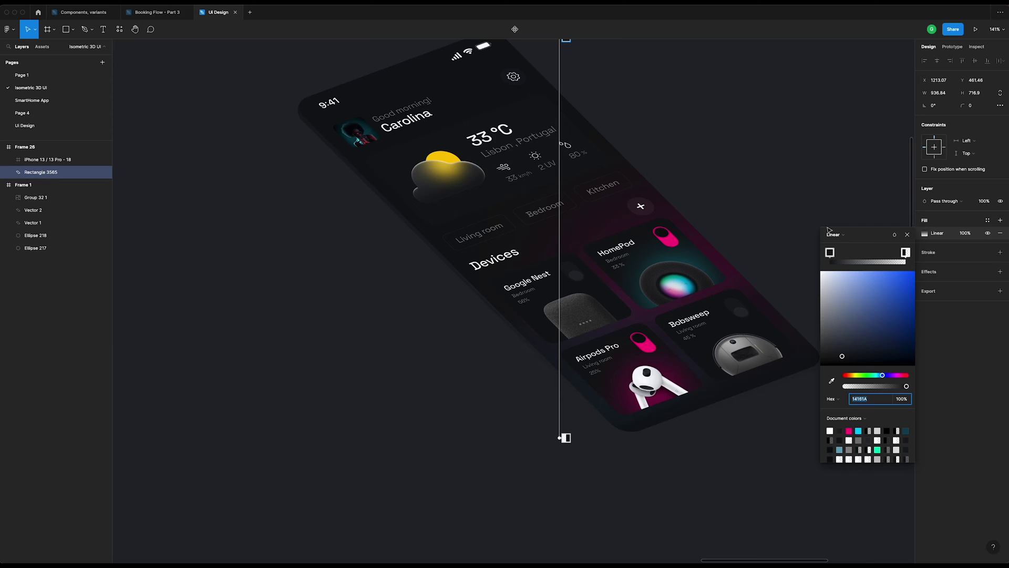
left_click(904, 254)
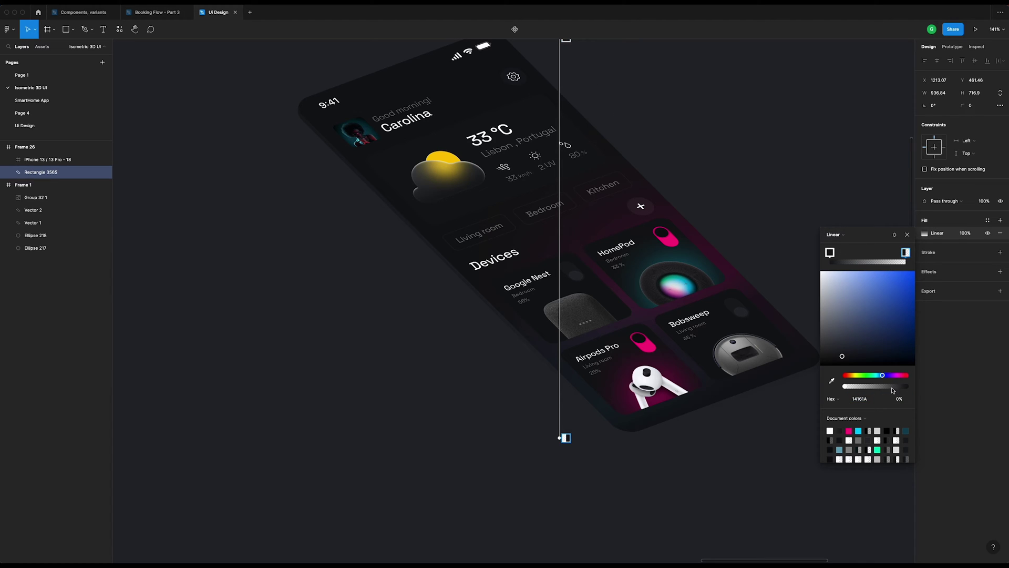
left_click_drag(893, 386, 908, 387)
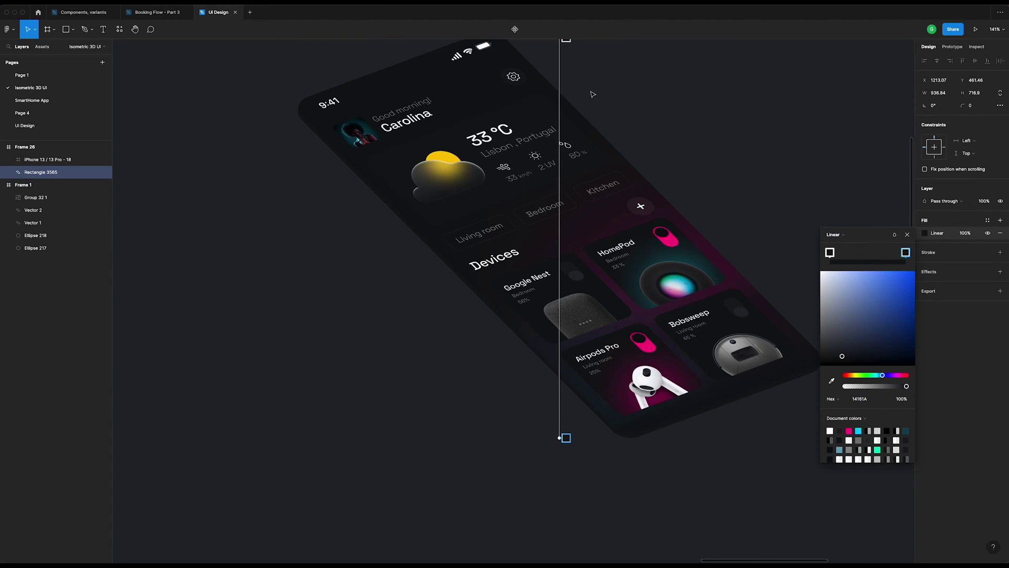
- Align the gradient line with the phone's long lower-left edge and set its end stop colour to 191D26
scroll(593, 95, "up", 2)
left_click_drag(561, 83, 340, 210)
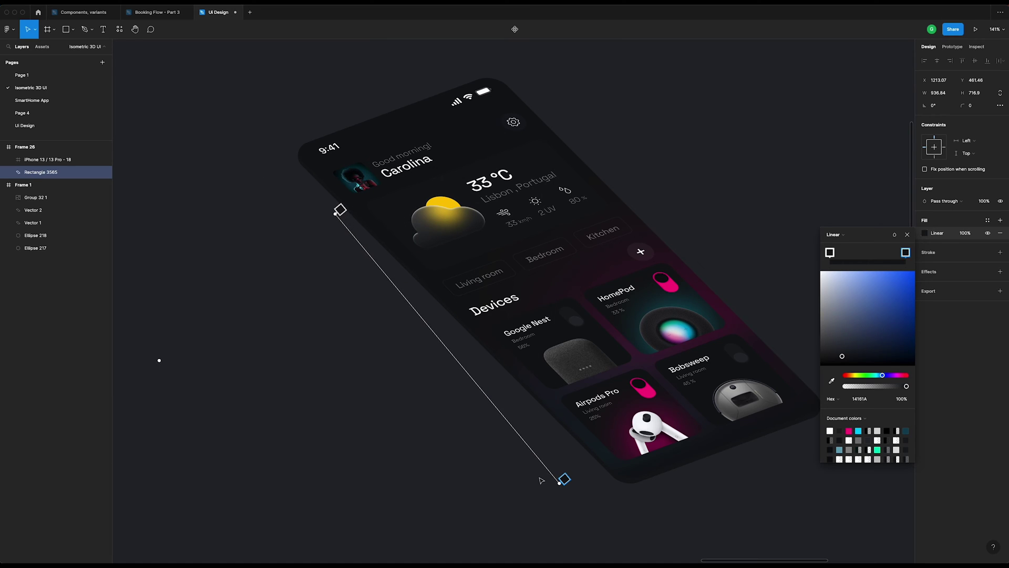
left_click_drag(560, 483, 628, 512)
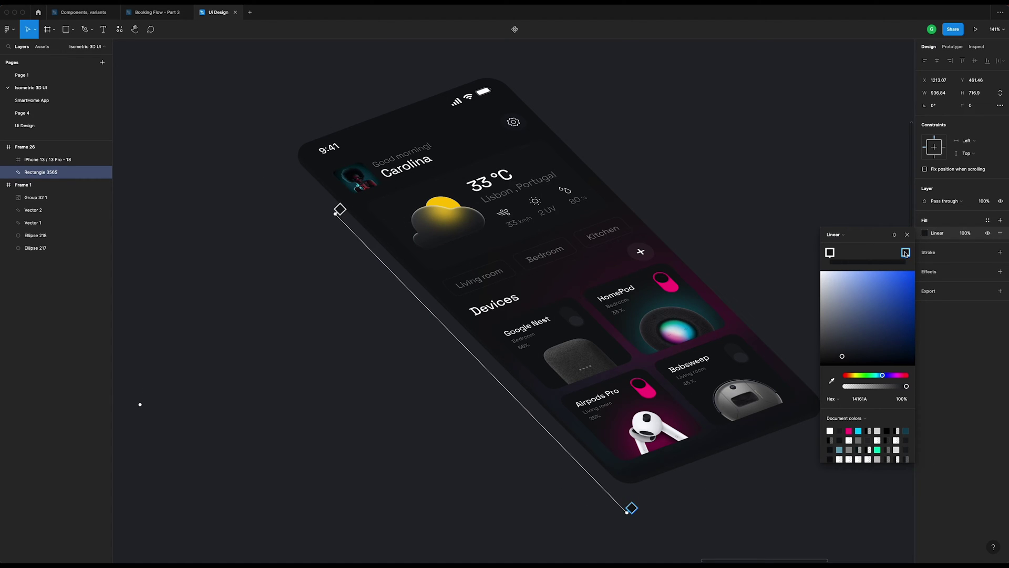
left_click_drag(850, 359, 855, 358)
left_click_drag(628, 513, 617, 504)
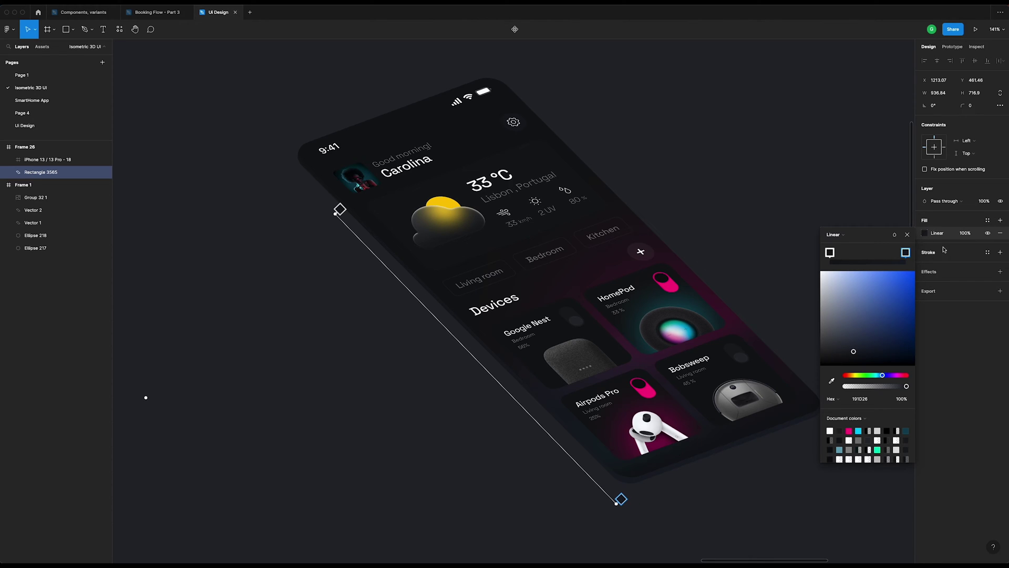
- Recolour the gradient's end stop to dark teal 0F252C, nudge its start point slightly outward, and deselect the shape
left_click(832, 381)
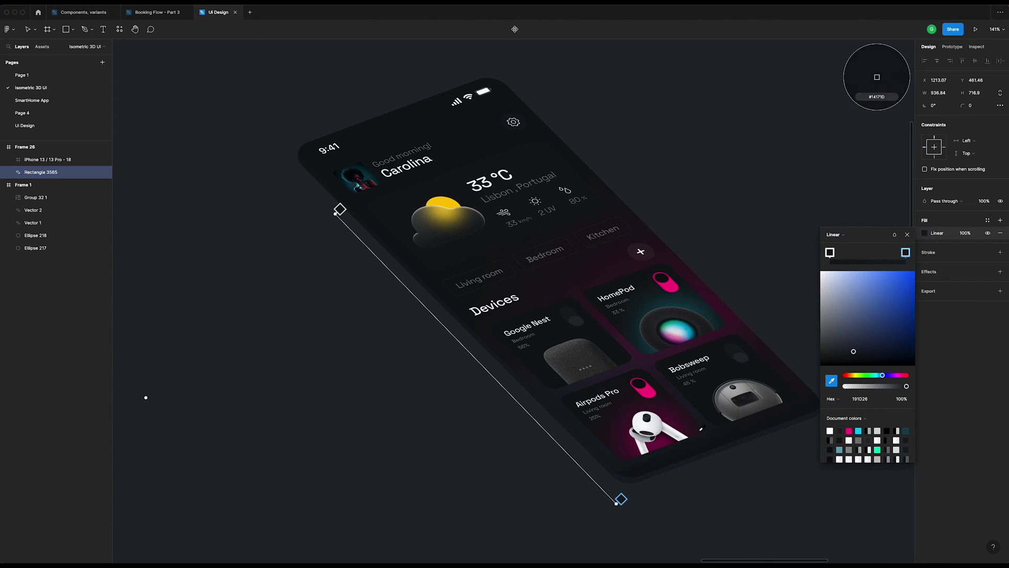
left_click(637, 322)
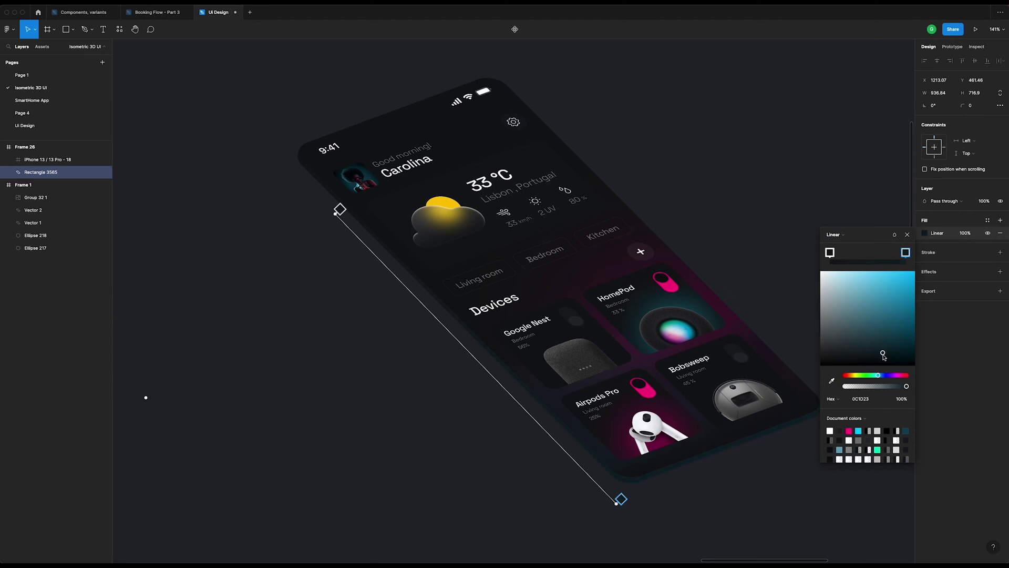
left_click(883, 354)
left_click_drag(333, 215, 328, 218)
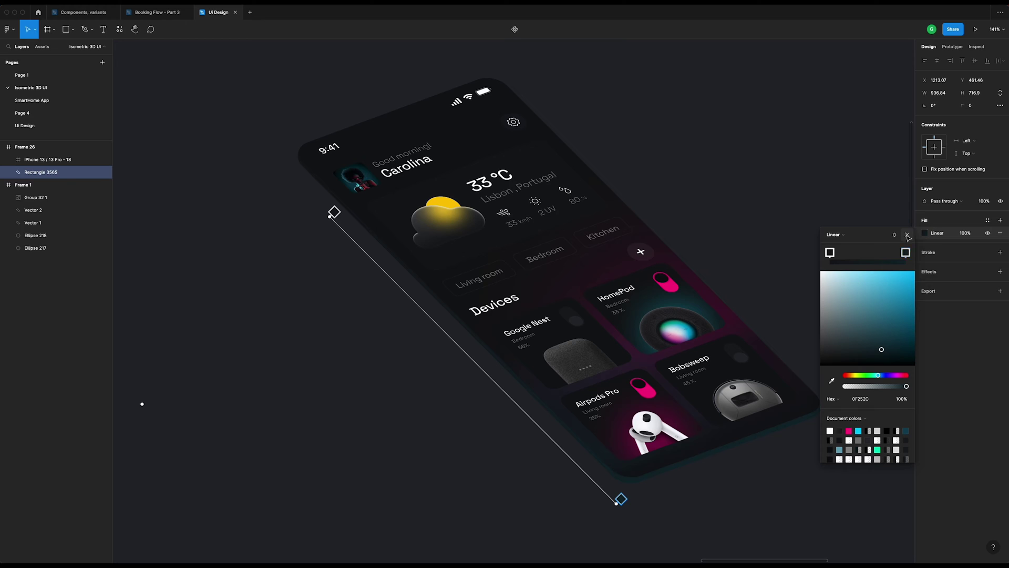
left_click(907, 238)
key("Escape")
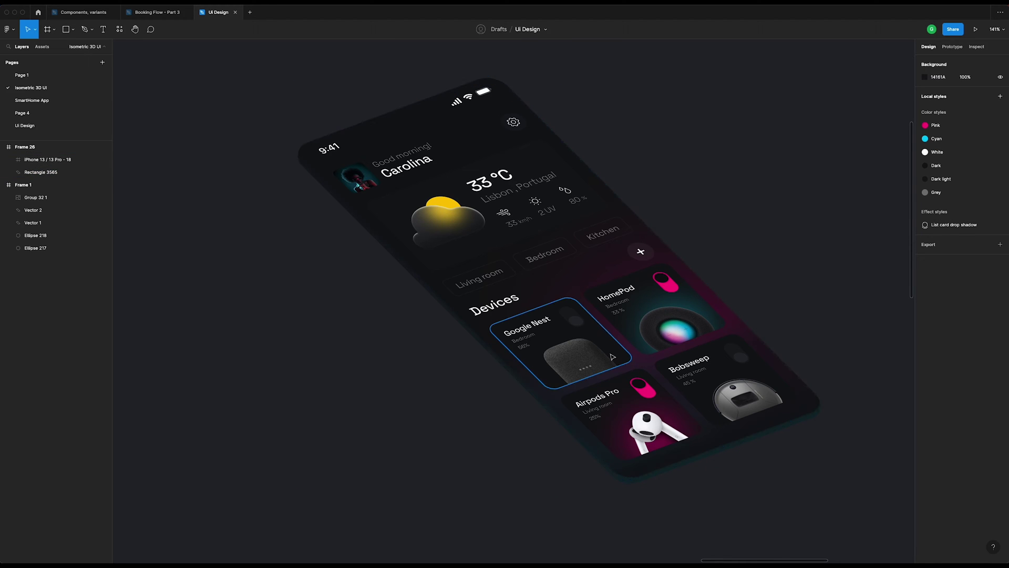
- Inspect the individual layers of the skewed Google Nest card, including its mask rectangle, speaker image and room label
left_click(627, 360, "ctrl")
key("shift+2")
scroll(619, 387, "down", 6)
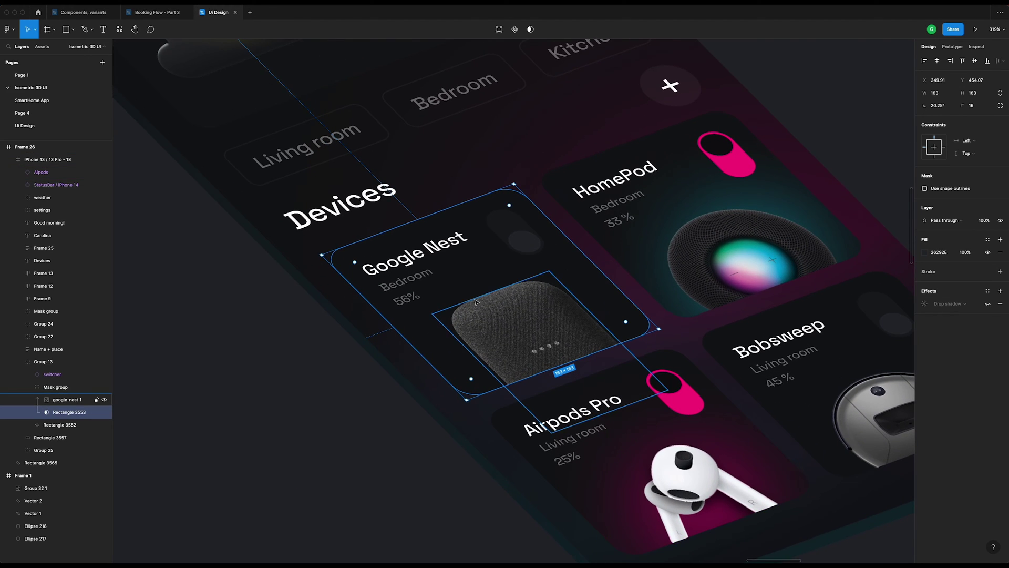
key("Escape")
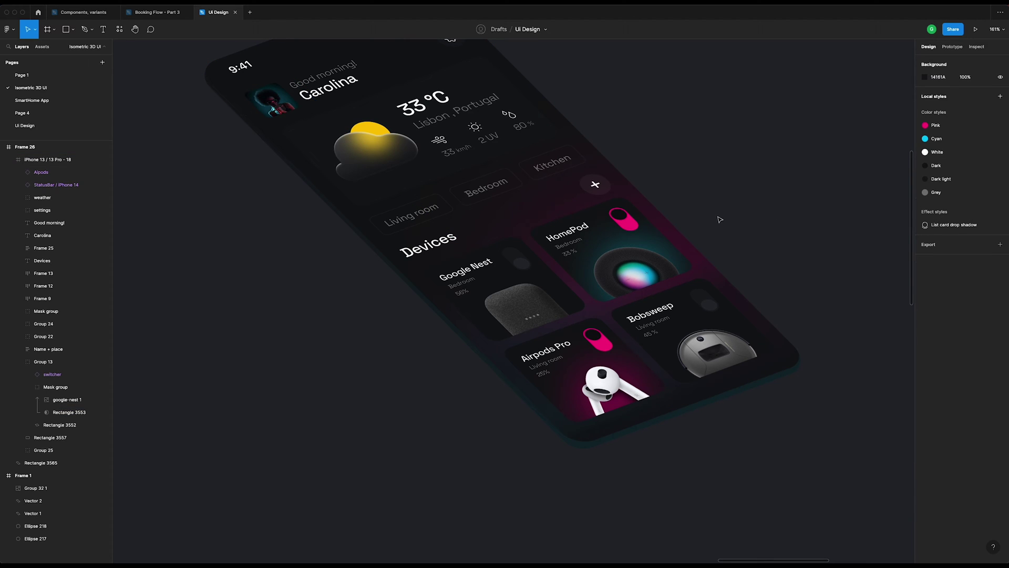
left_click(561, 295, "ctrl")
left_click(543, 304, "ctrl")
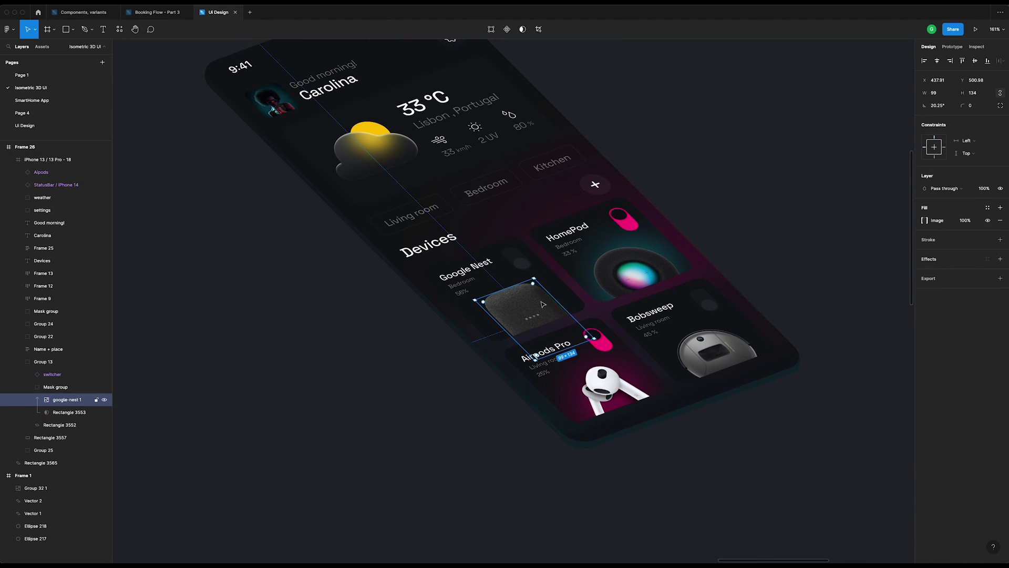
scroll(535, 304, "up", 5)
left_click(419, 270, "ctrl")
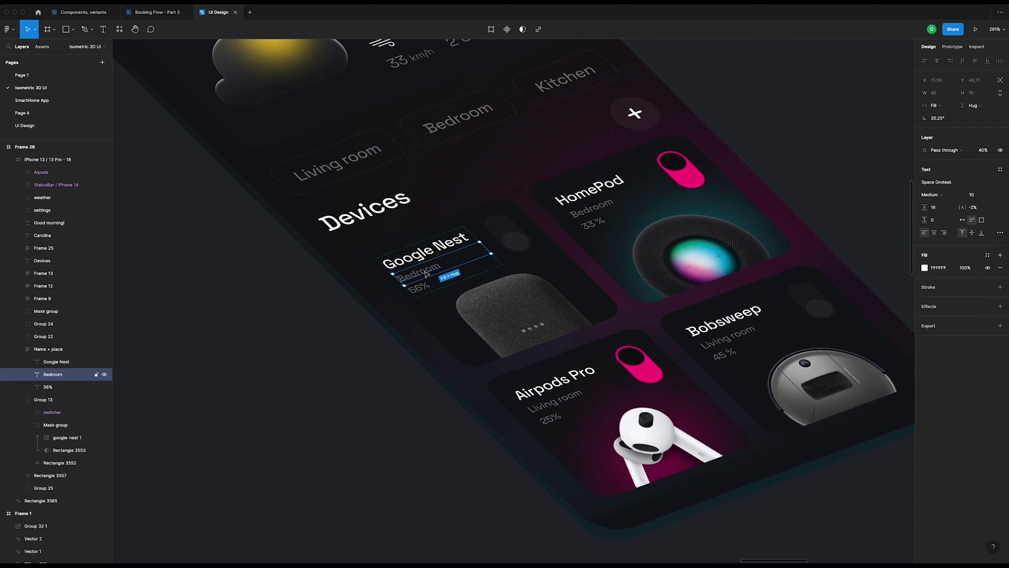
- Try replacing the Google Nest card's title with "dsgdsg", and undo the text change
left_click(429, 256, "ctrl")
key("Return")
type("dsgdsg")
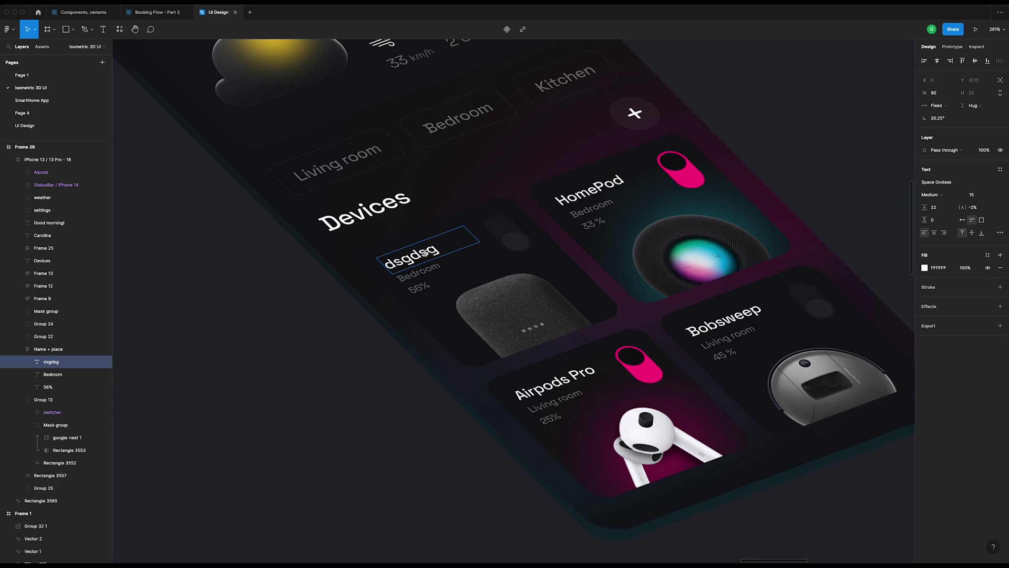
key("ctrl+z")
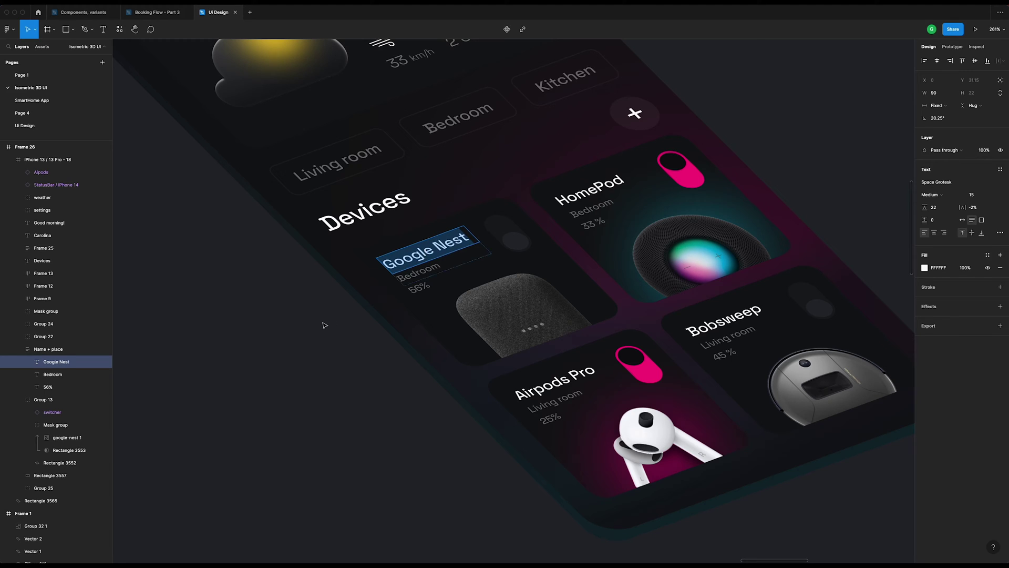
key("Escape")
key("Escape")
- Examine the Google Nest card's mask rectangle and its background rectangle, Rectangle 3552, and the card's edges on the phone
left_click(427, 323, "ctrl")
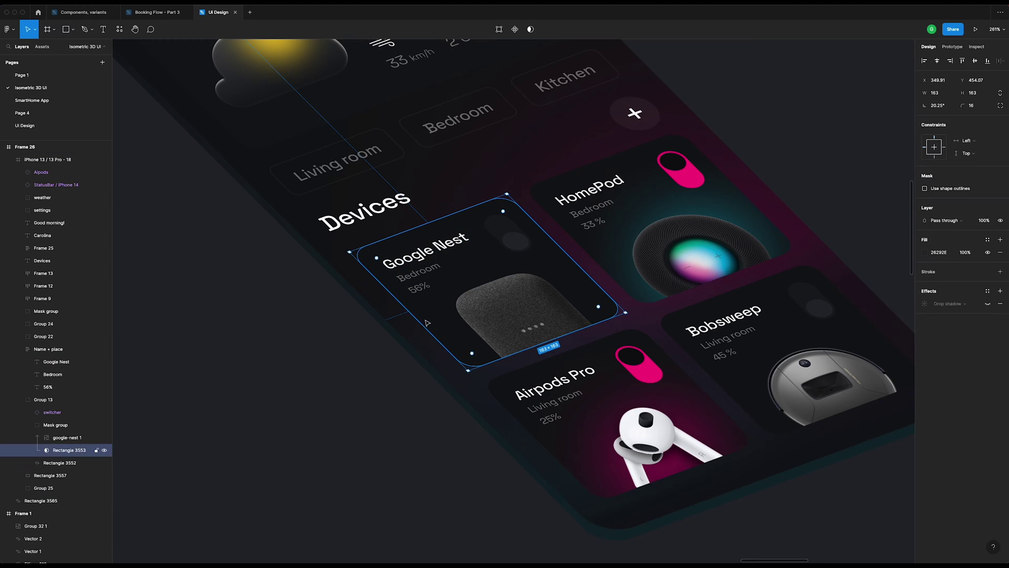
left_click(61, 464)
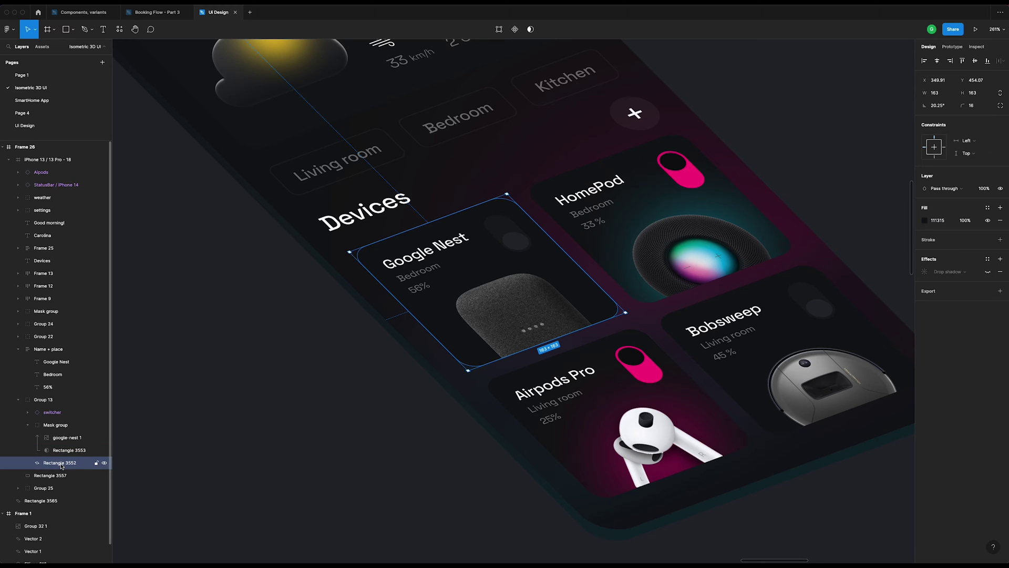
left_click(369, 351)
left_click(443, 319, "ctrl")
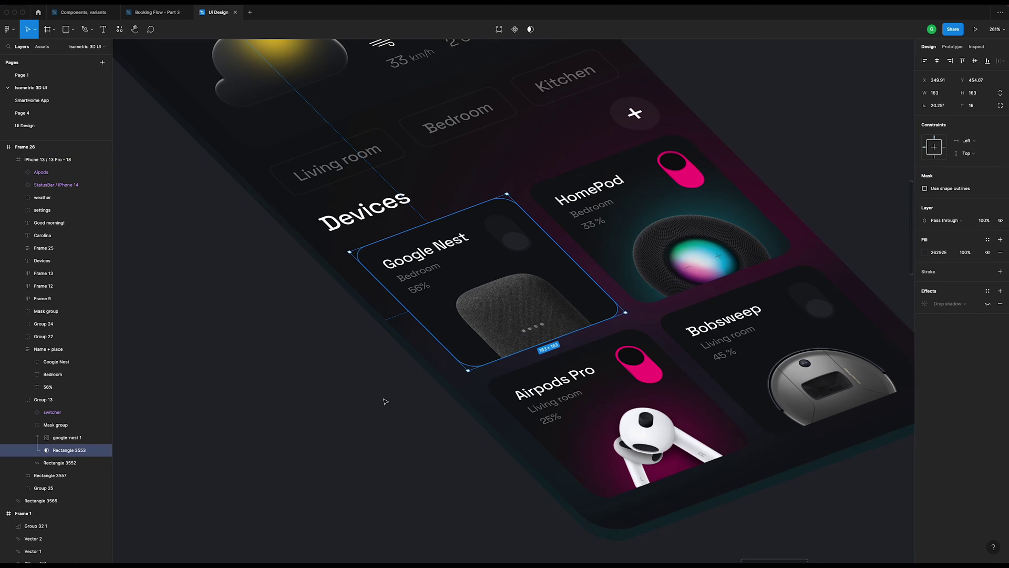
scroll(385, 401, "down", 5)
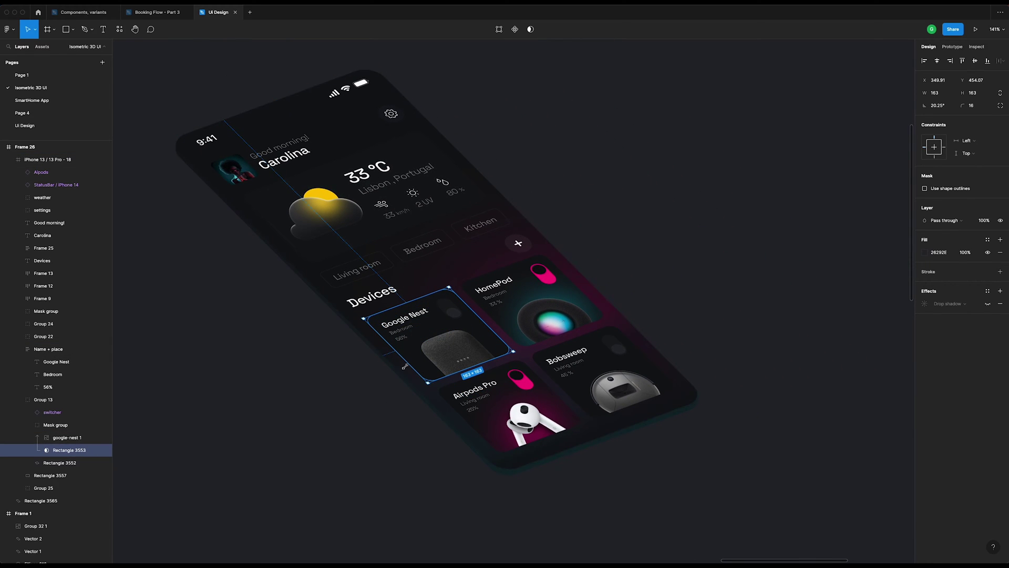
scroll(421, 410, "up", 5)
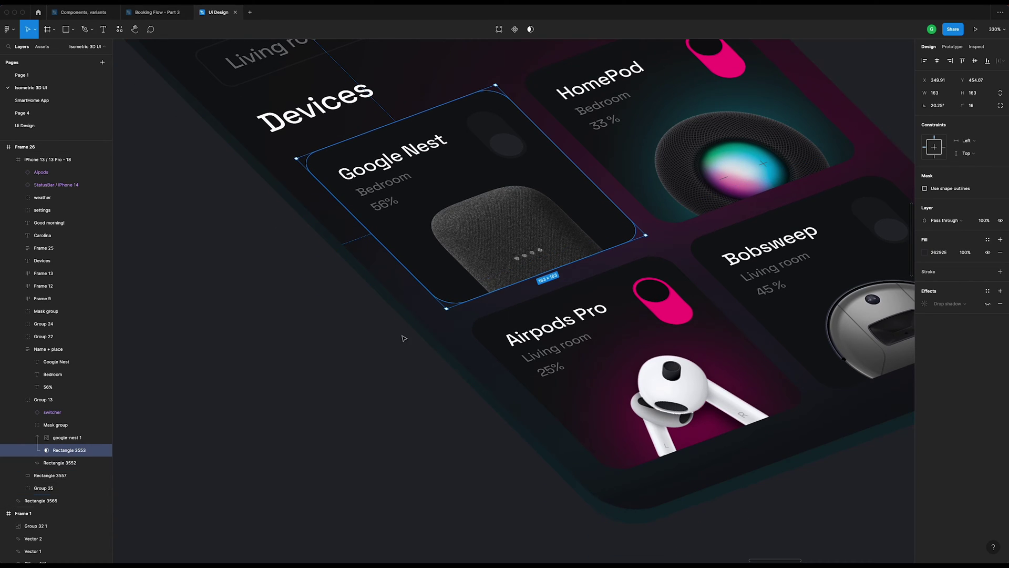
- Duplicate the Google Nest card's background rectangle, Rectangle 3552, and shift the copy 8 px down
mouse_move(351, 204)
left_click(59, 463)
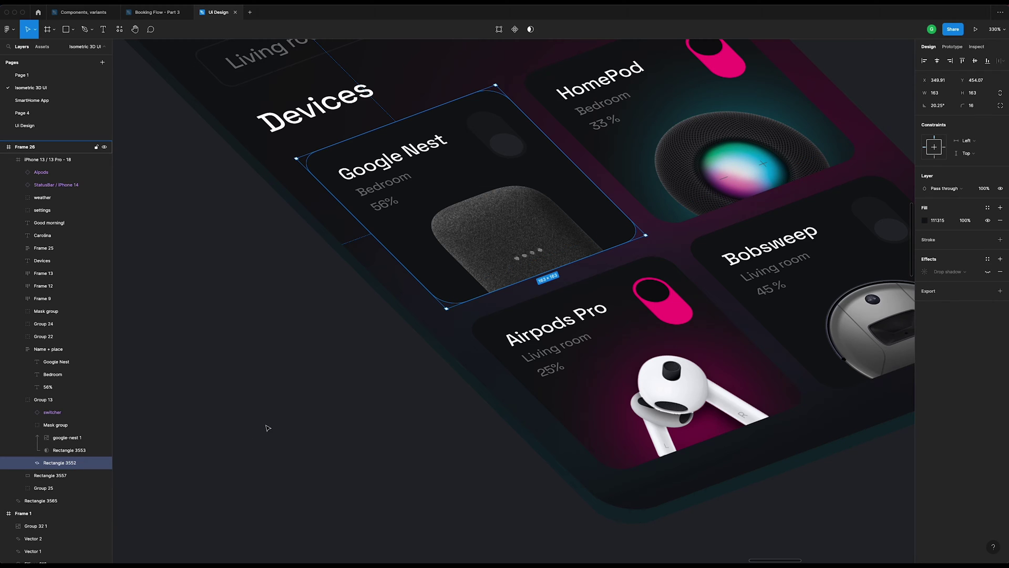
key("ctrl+d")
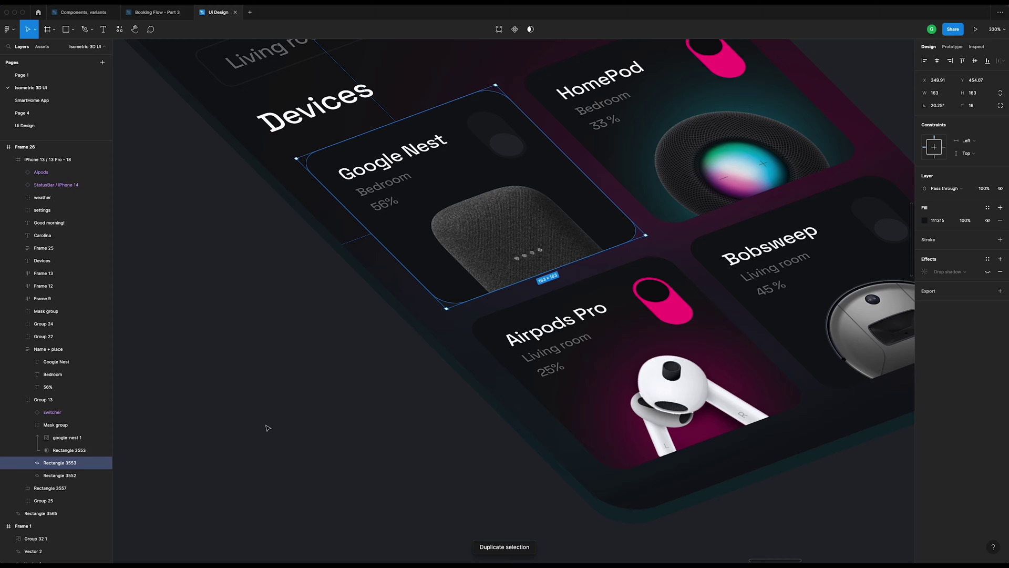
key("shift+Down")
key("Up")
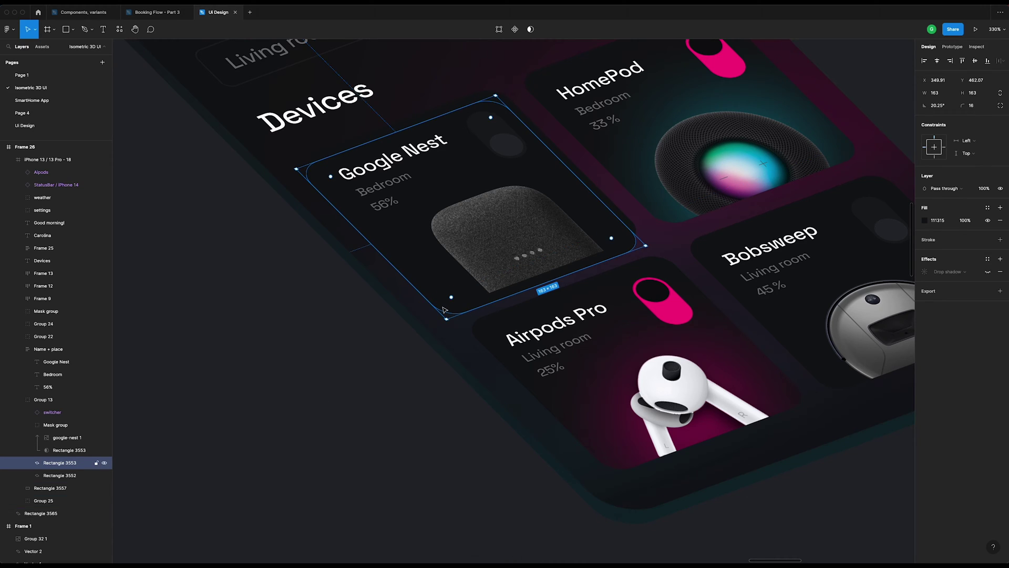
- Fill the shifted copy with dark blue 2A3B51 and place it directly beneath the original background rectangle in the layer order
left_click(926, 220)
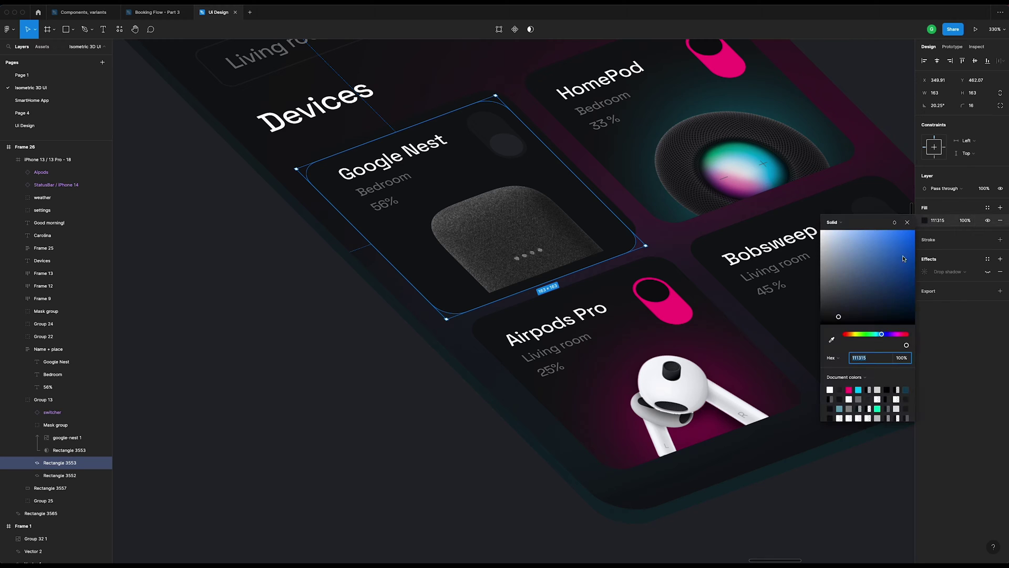
left_click_drag(880, 303, 865, 294)
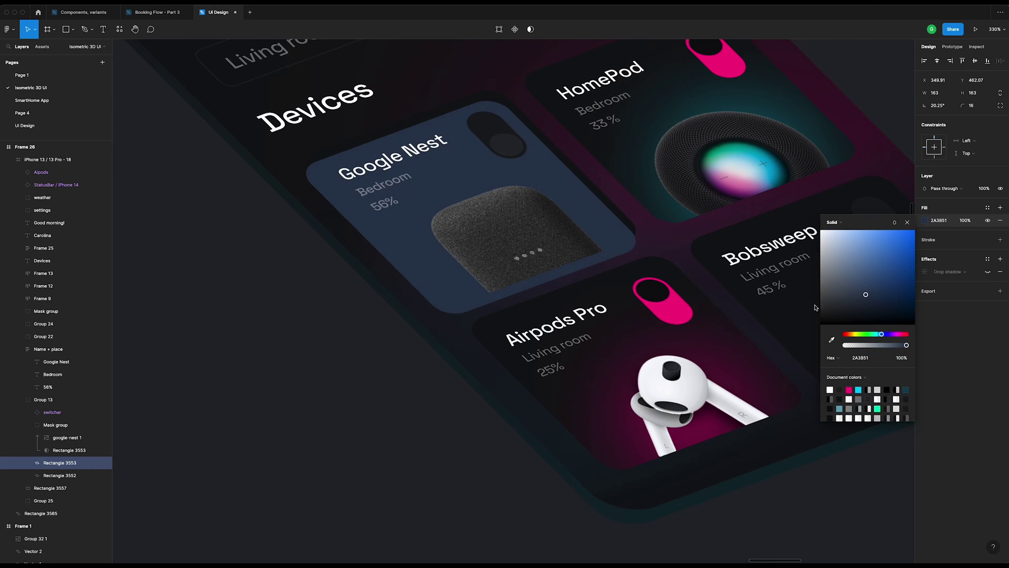
left_click_drag(78, 465, 76, 481)
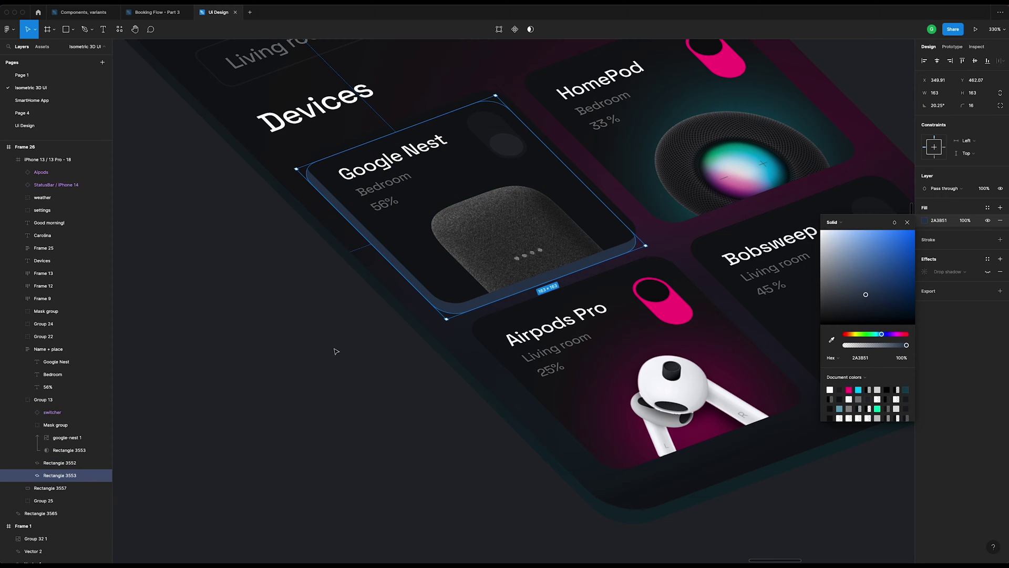
- Nudge the dark blue copy 1 px up and flatten it into a vector shape
key("Up")
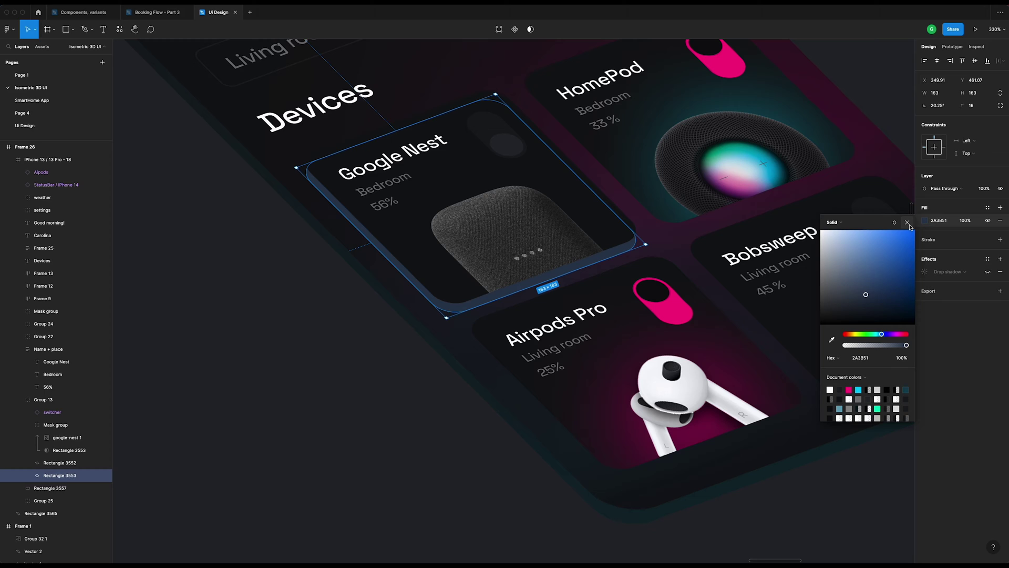
left_click(907, 223)
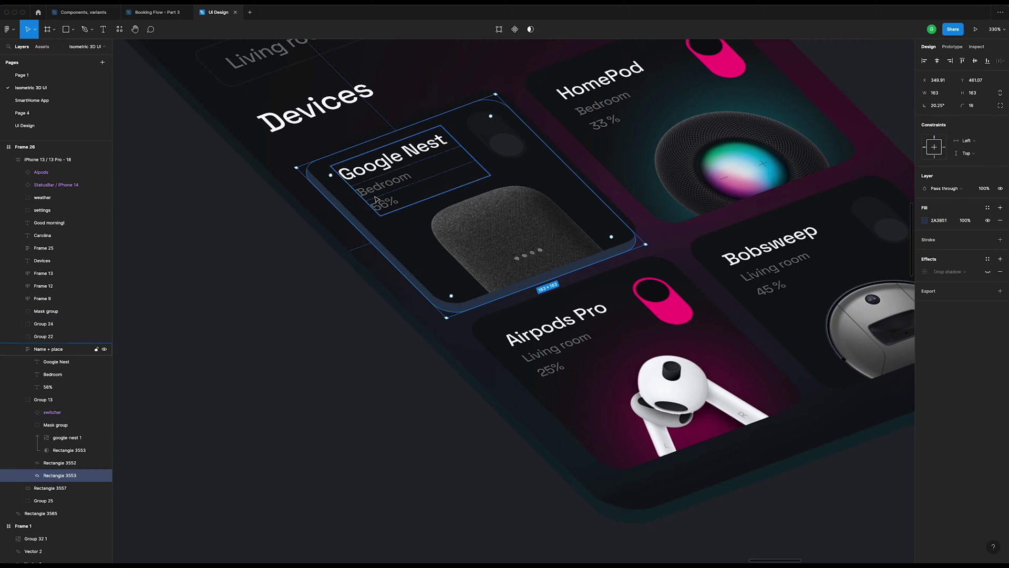
right_click(71, 479)
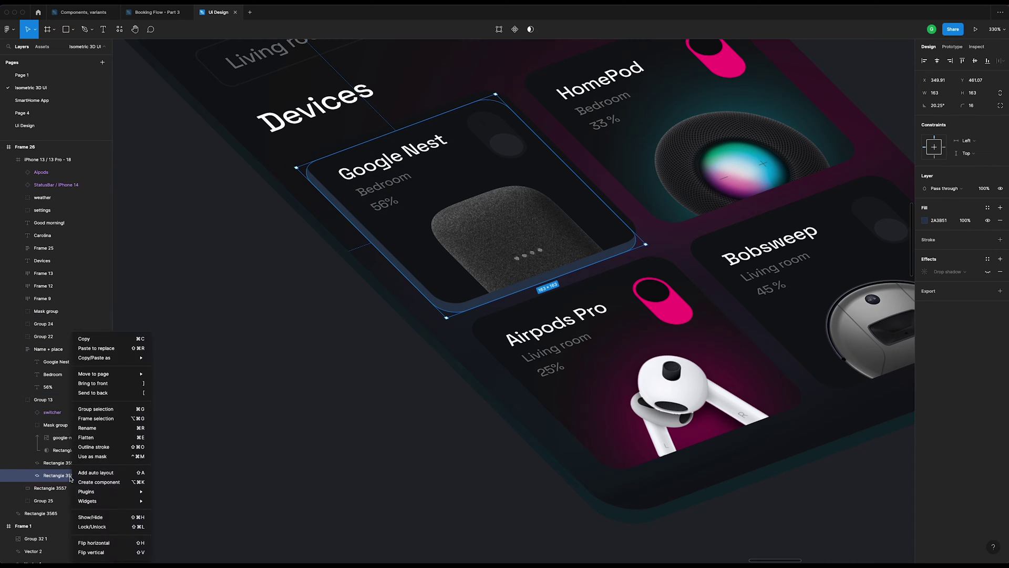
left_click(87, 437)
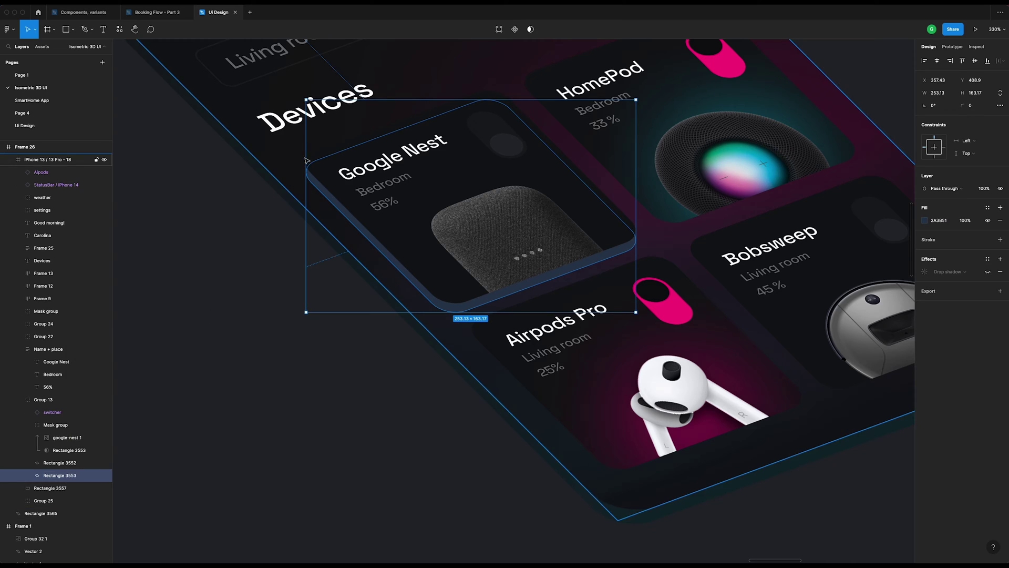
- Edit the flattened shape's vector, raising its upper-left corner point and both upper-right corner points to meet the card's outline
scroll(301, 152, "up", 5)
key("Return")
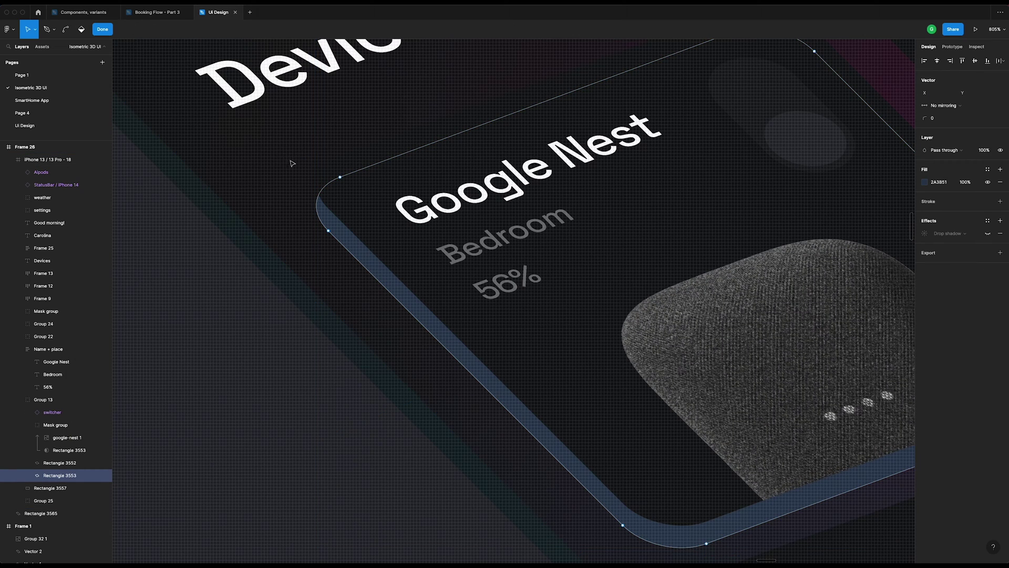
left_click(340, 177)
left_click_drag(340, 178, 339, 162)
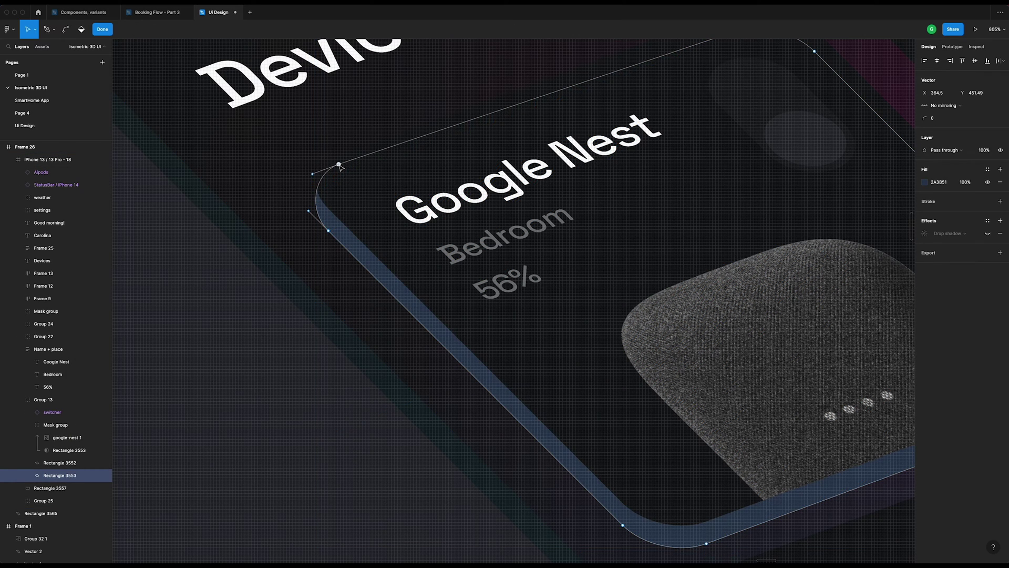
scroll(619, 123, "up", 5)
scroll(619, 123, "right", 3)
left_click_drag(618, 106, 747, 135)
left_click(750, 156, "shift")
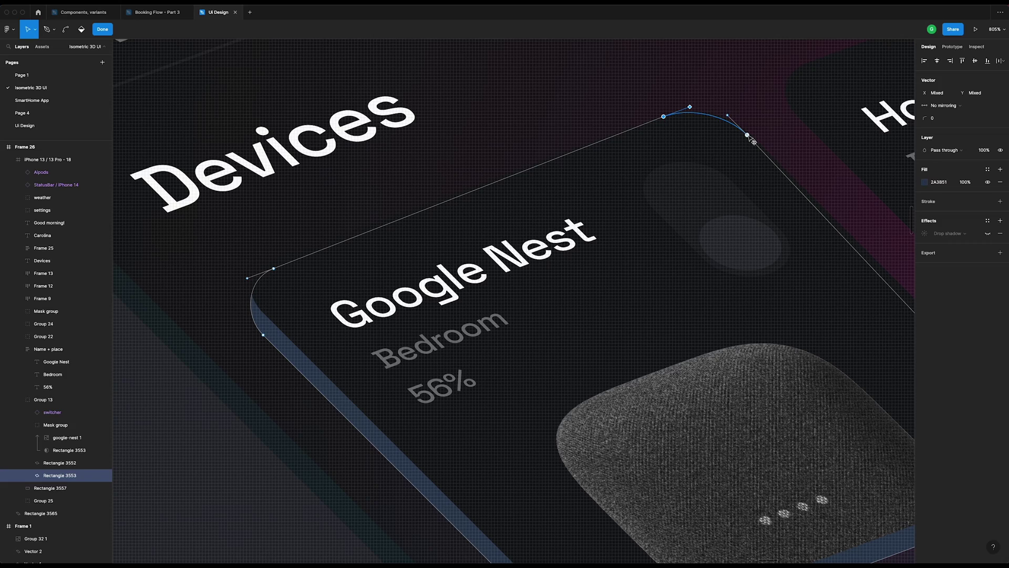
- Raise the upper point of the blue shape's lower-right rounded corner to fit the card edge, and finish vector editing
scroll(750, 138, "down", 5)
scroll(750, 137, "right", 5)
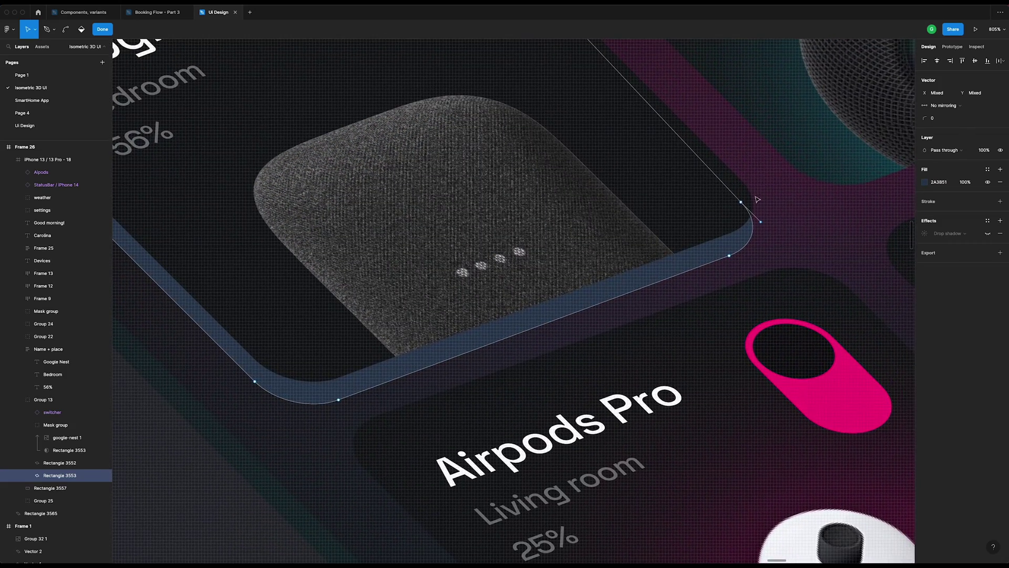
left_click(742, 203)
left_click_drag(742, 203, 746, 188)
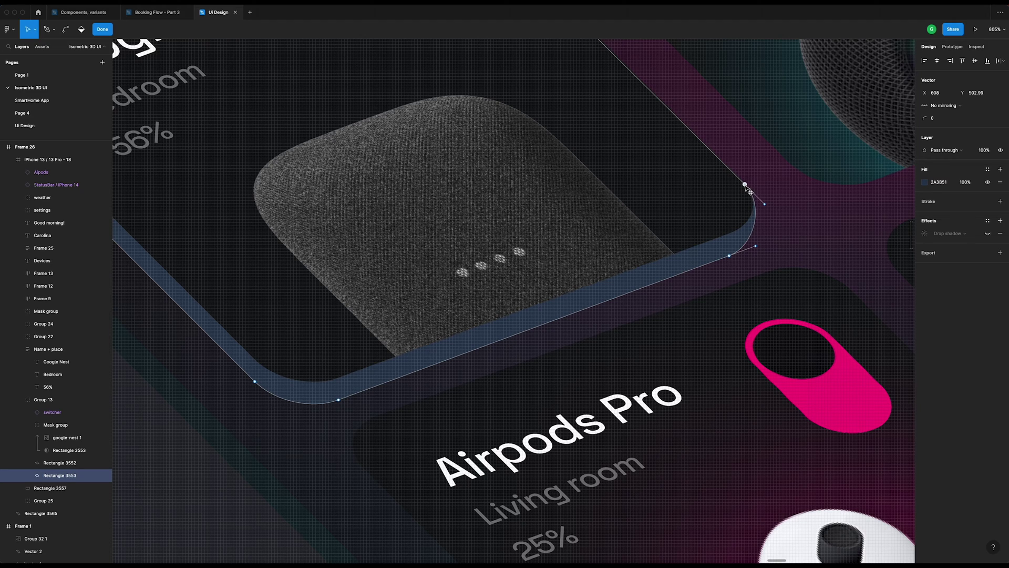
scroll(747, 187, "down", 5)
key("Escape")
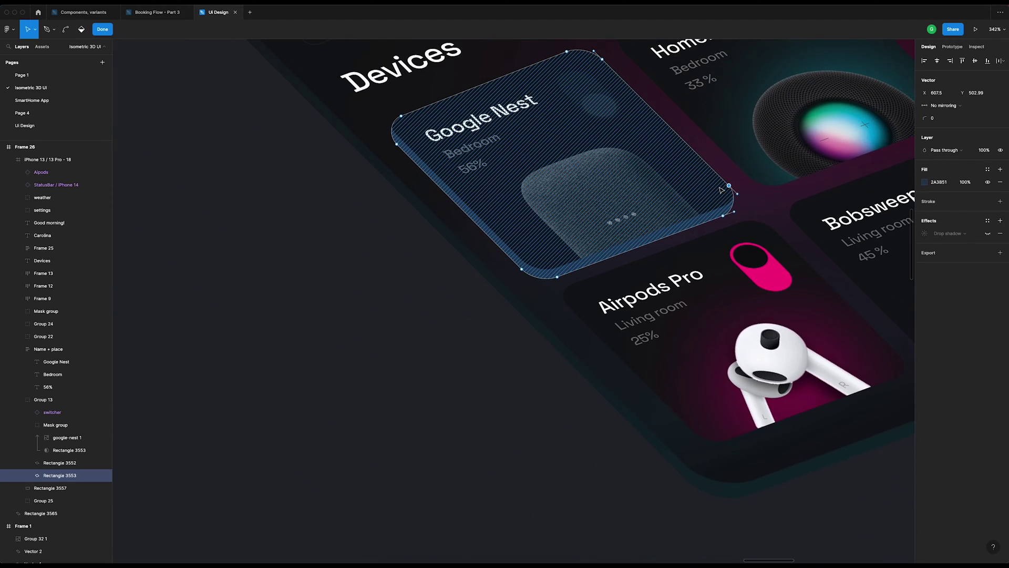
- Duplicate the card's background rectangle, Rectangle 3552, and subtract the original from the dark blue shape to leave only the side strip
left_click(59, 463)
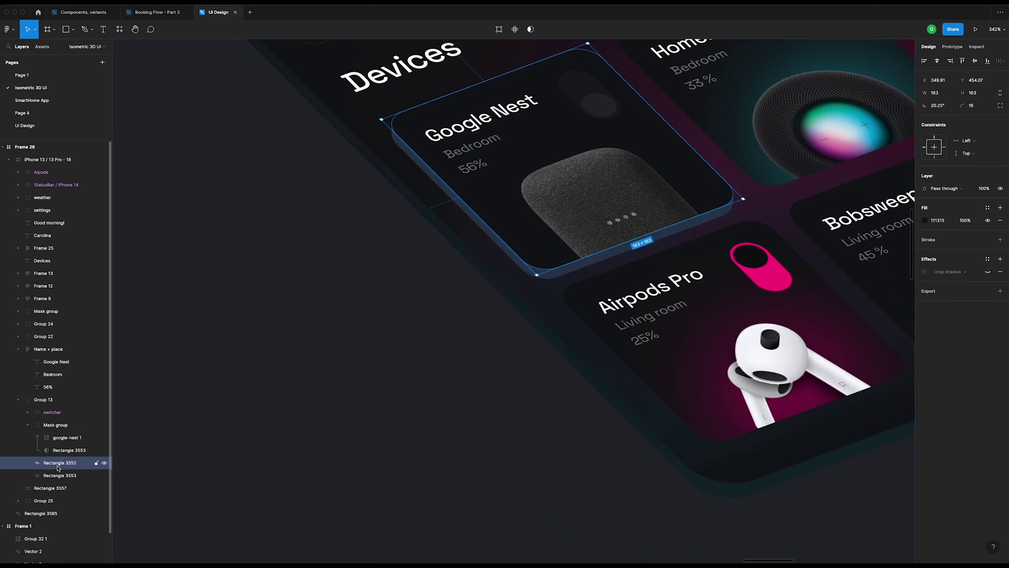
scroll(591, 239, "up", 4)
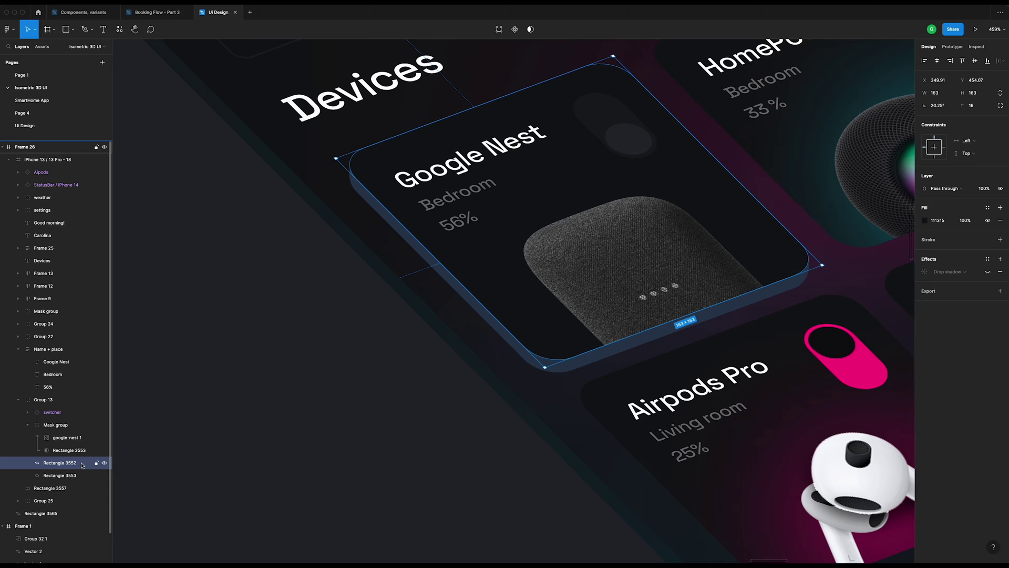
left_click(457, 291)
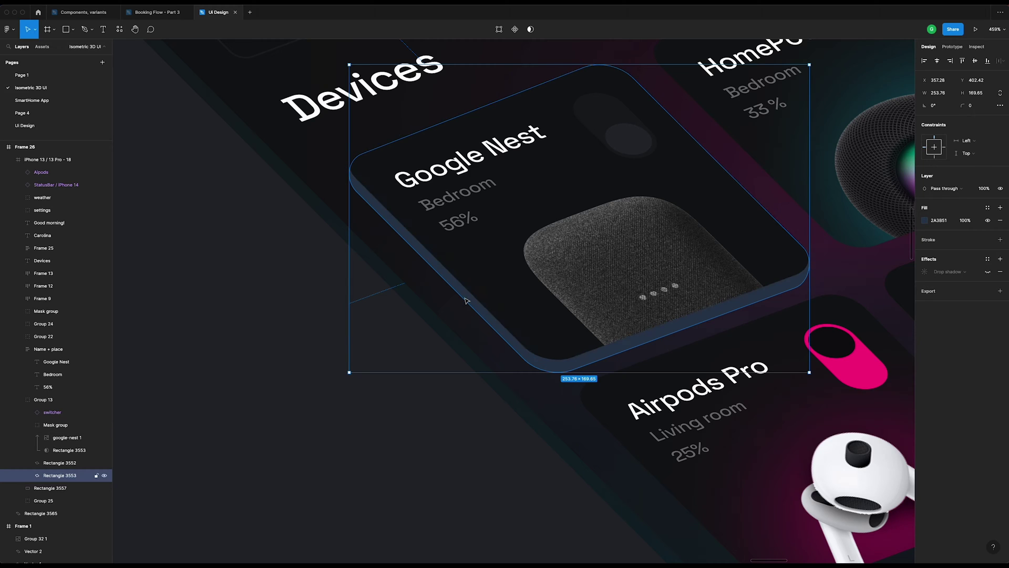
left_click(484, 268)
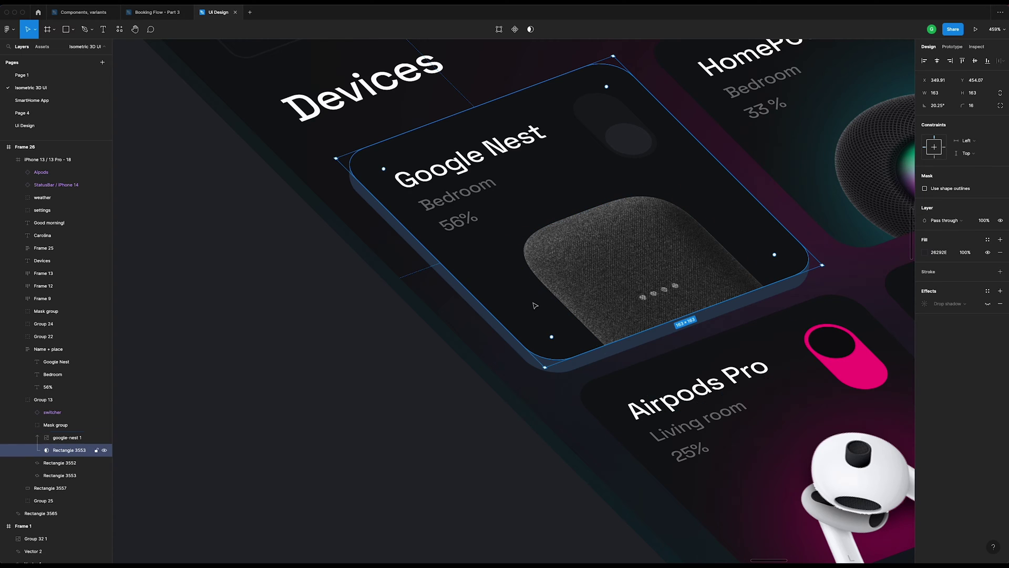
left_click(71, 465)
key("ctrl+d")
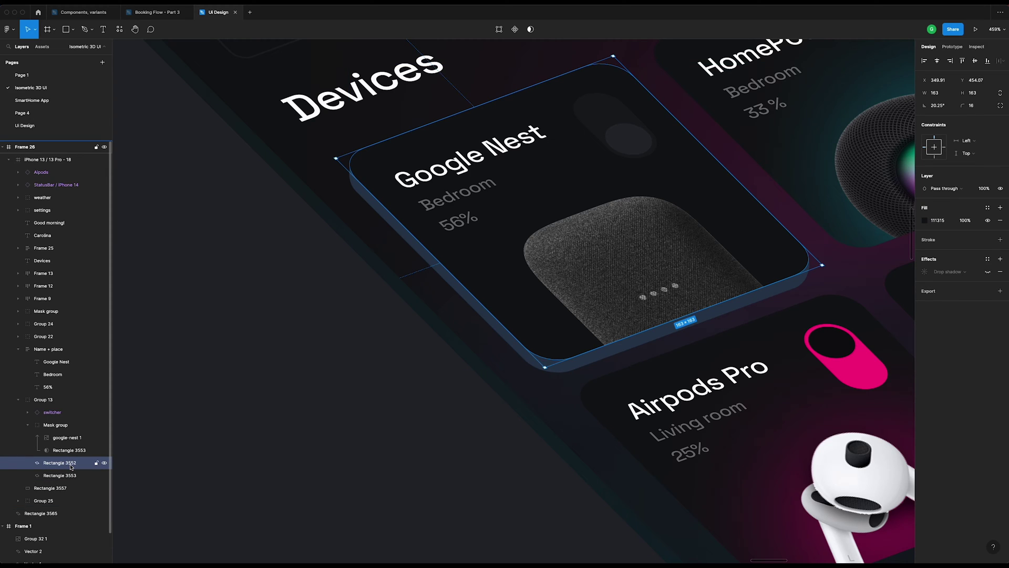
left_click(65, 476)
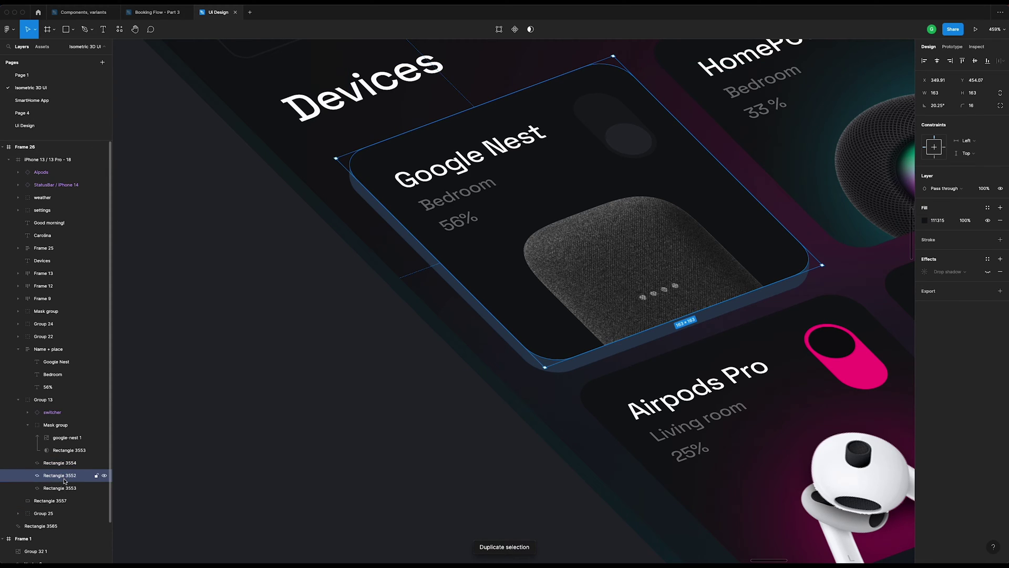
left_click(65, 489, "shift")
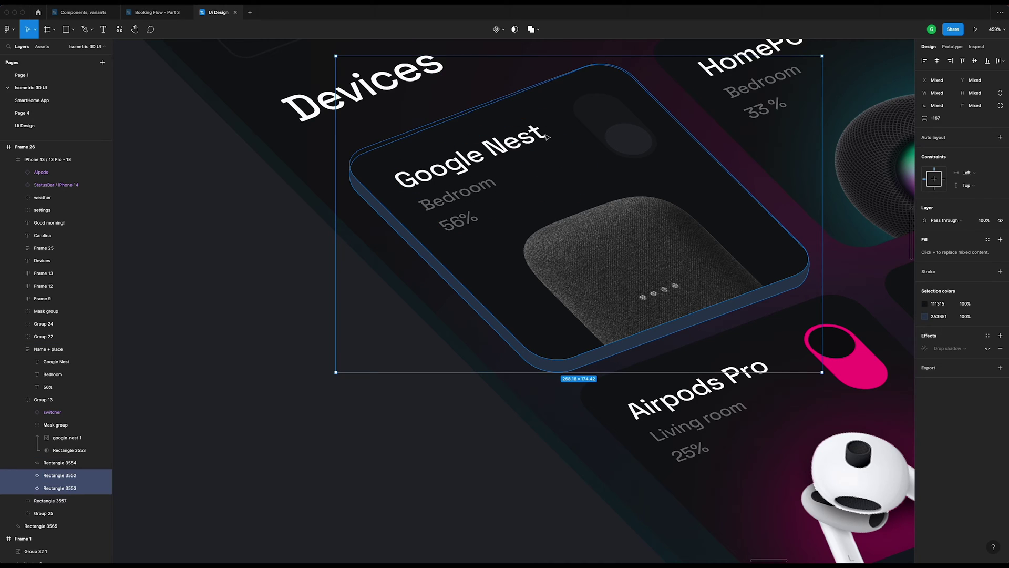
left_click(539, 31)
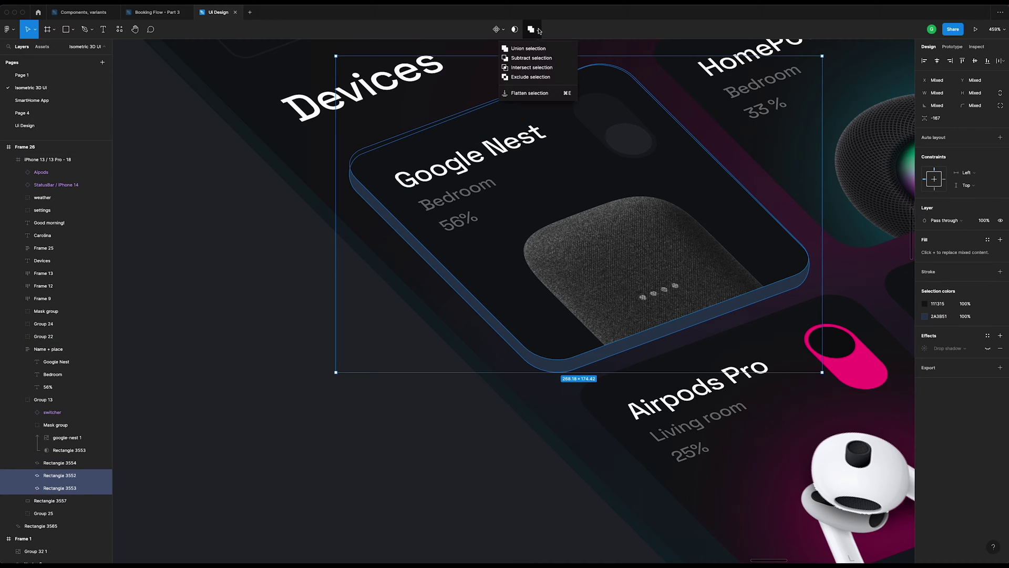
left_click(538, 58)
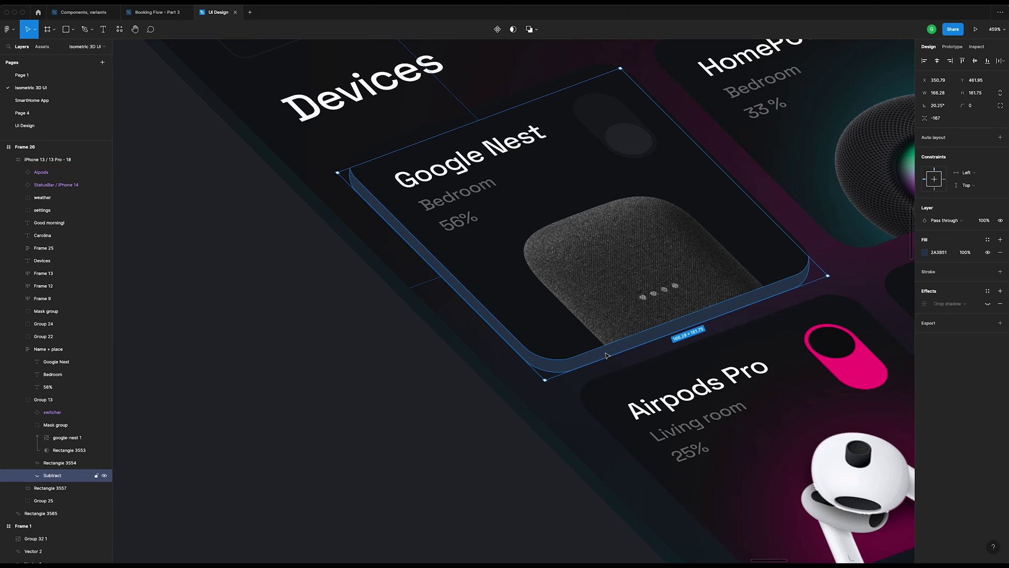
- Move the subtracted side strip away from the Google Nest card, and undo the move
left_click_drag(619, 350, 420, 430)
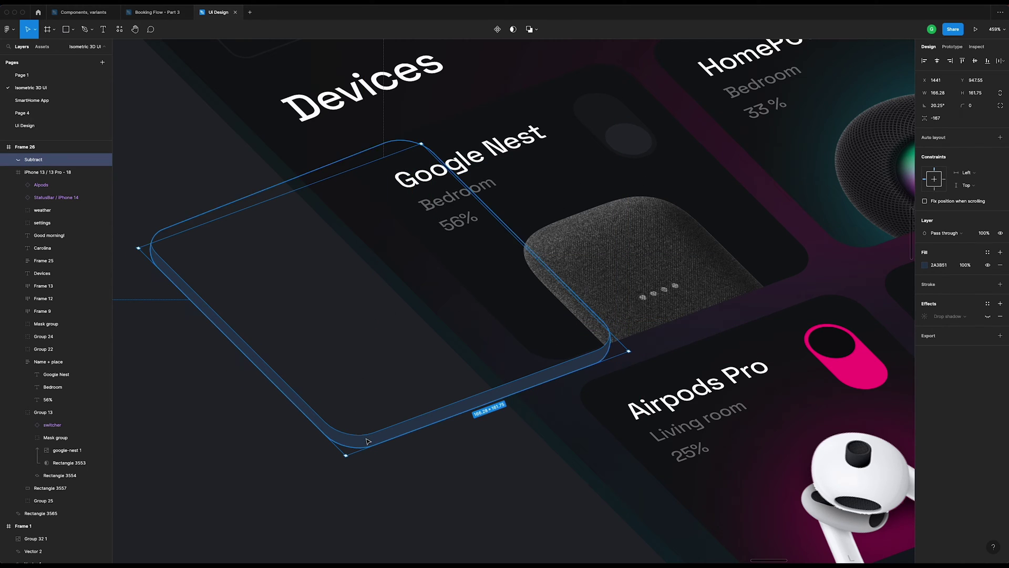
key("super+z")
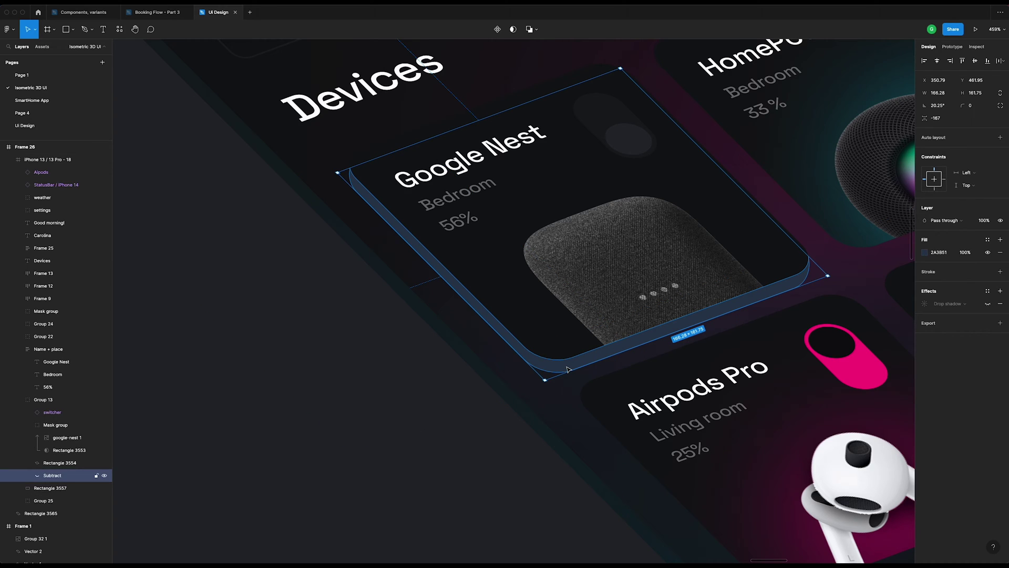
- Give the subtracted side strip of the Google Nest card a linear gradient fill
scroll(568, 369, "down", 5)
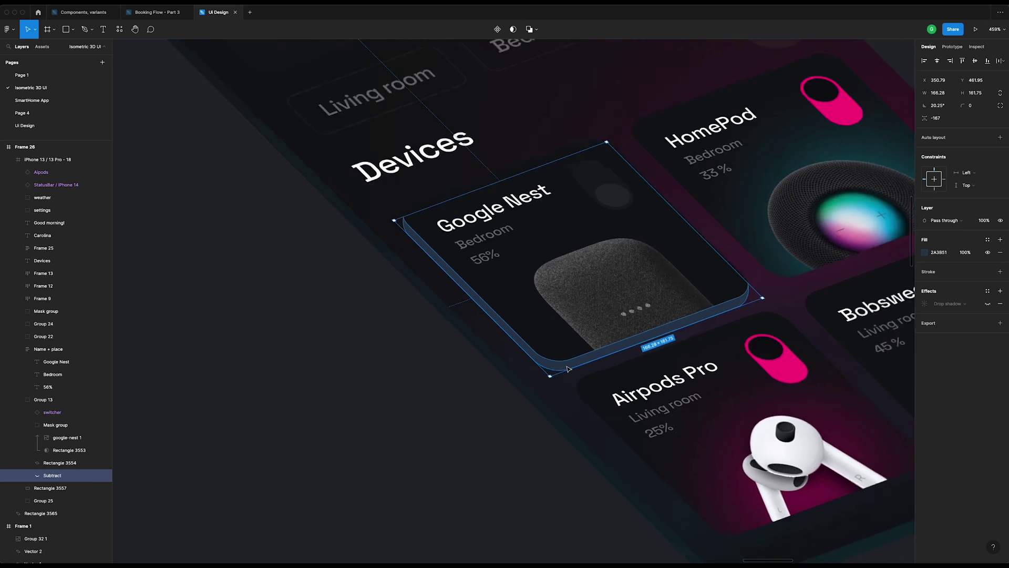
scroll(567, 370, "up", 3)
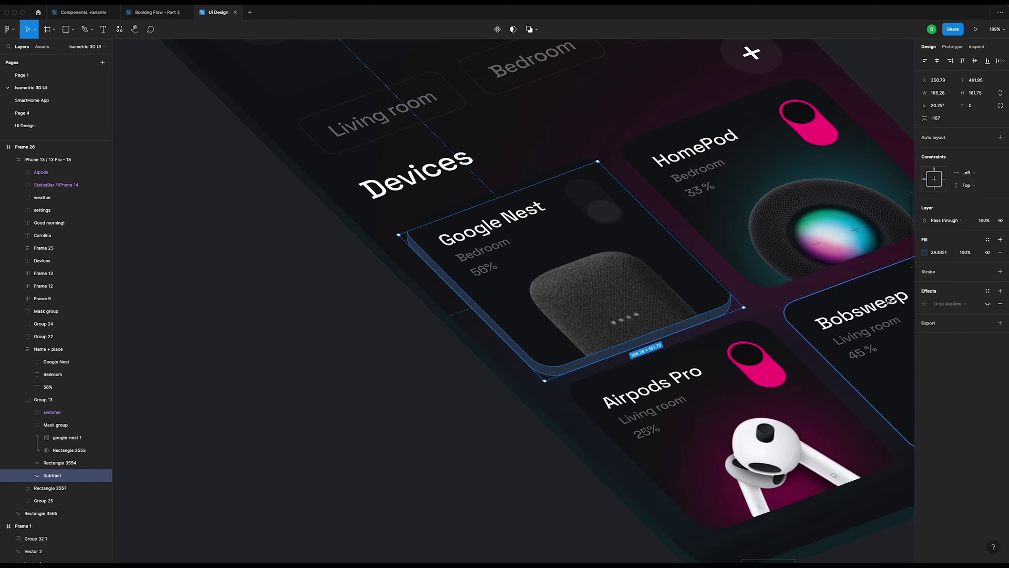
left_click(926, 252)
left_click(842, 254)
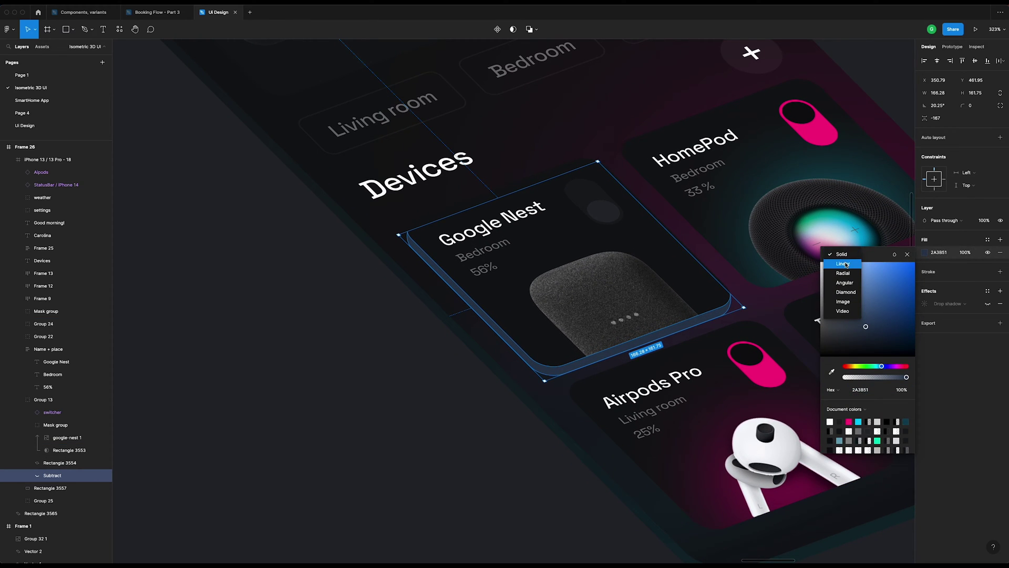
left_click(843, 263)
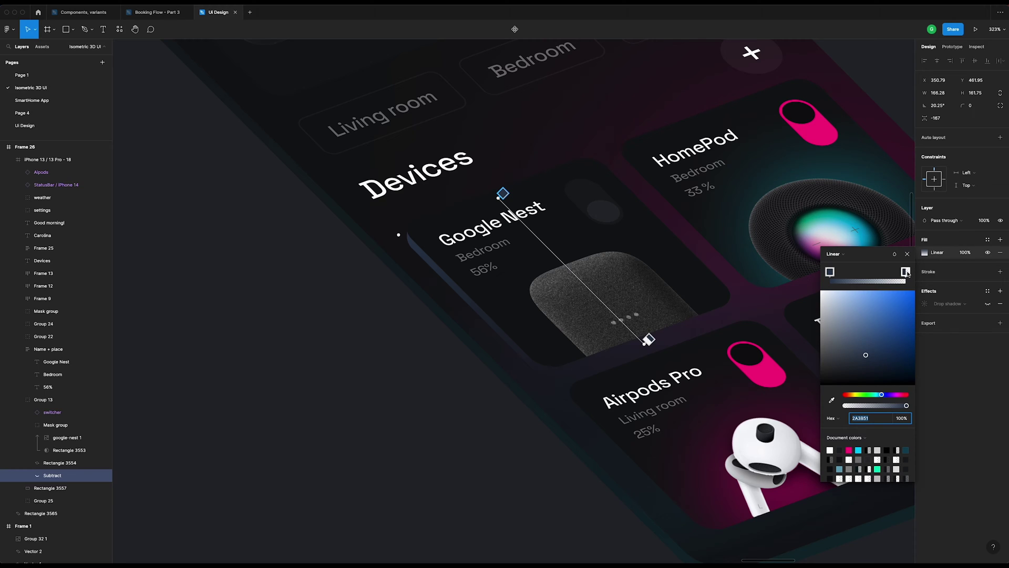
left_click(844, 255)
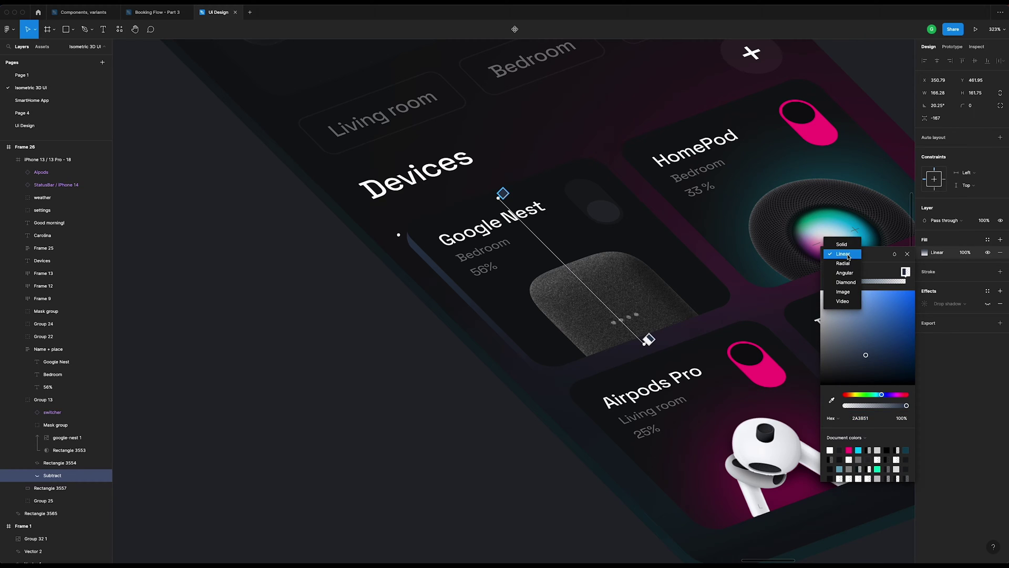
left_click(848, 257)
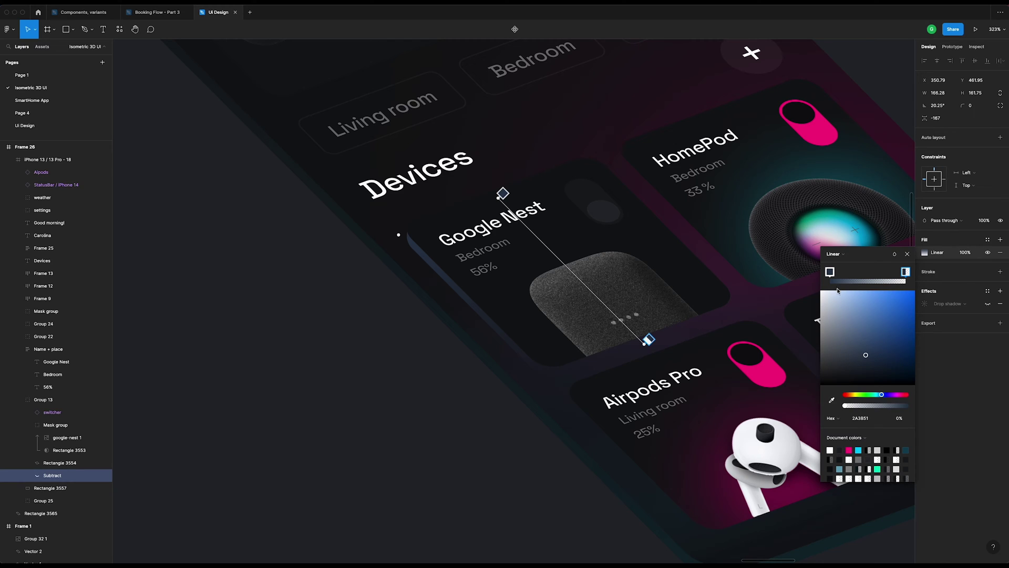
- Sample the card's dark colour for the gradient's first stop and darken it to 08090B
left_click(830, 271)
left_click(833, 400)
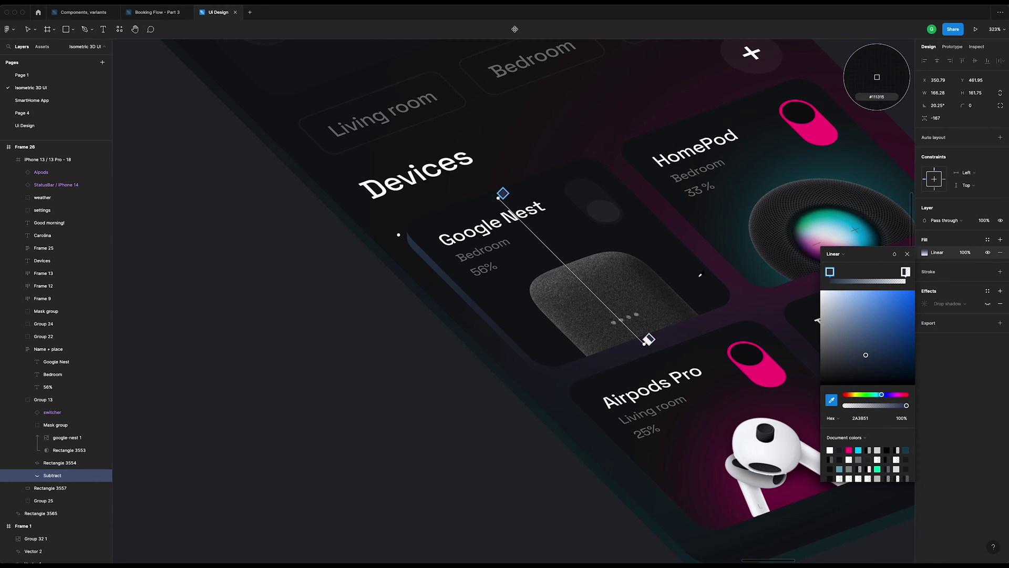
left_click(712, 293)
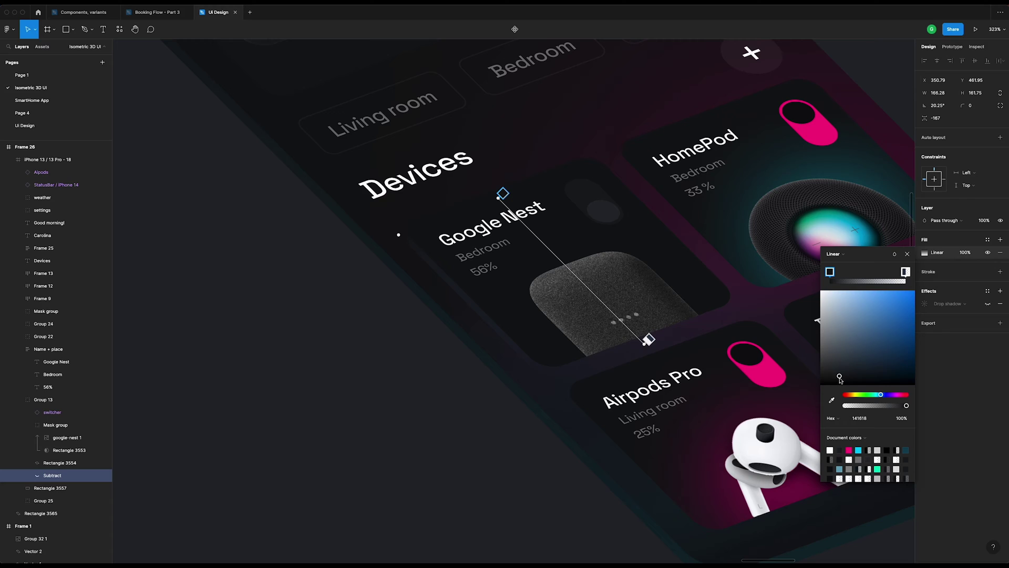
left_click_drag(839, 376, 843, 384)
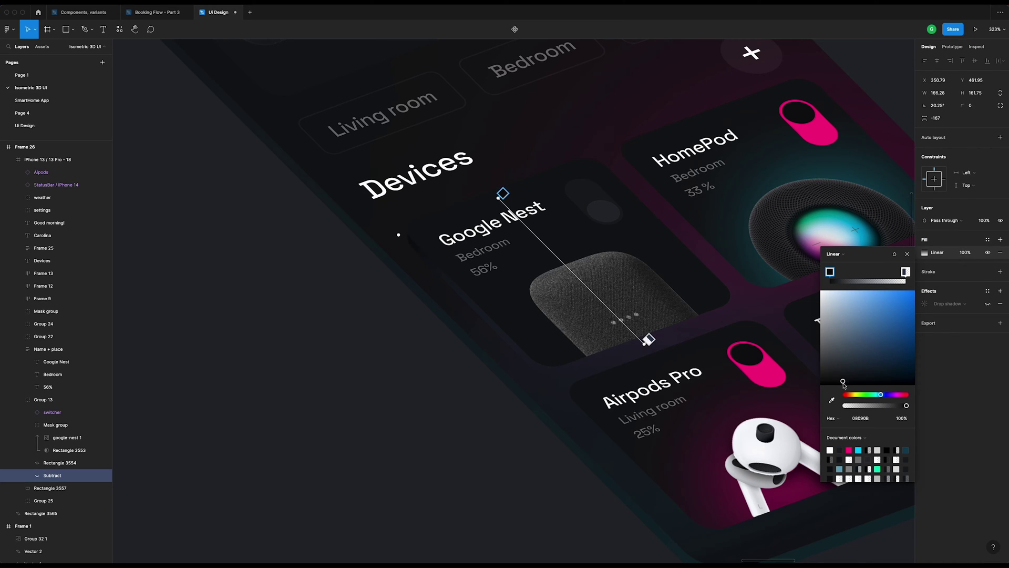
- Set the gradient's end stop to the card's sampled colour, darken it to 0A0C0E, and finish editing the strip's fill
left_click(905, 272)
left_click(832, 400)
left_click(748, 316)
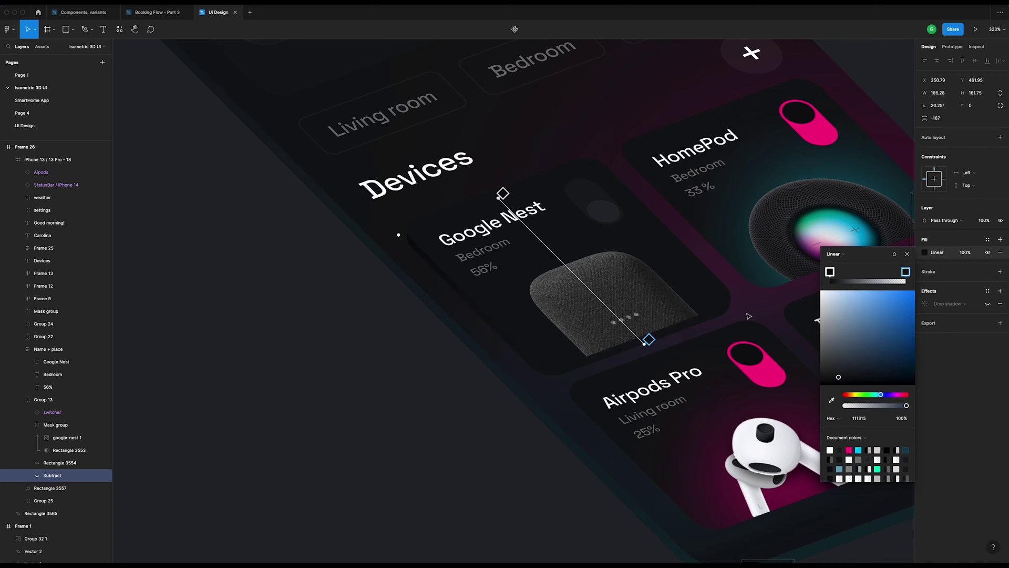
left_click_drag(839, 378, 844, 383)
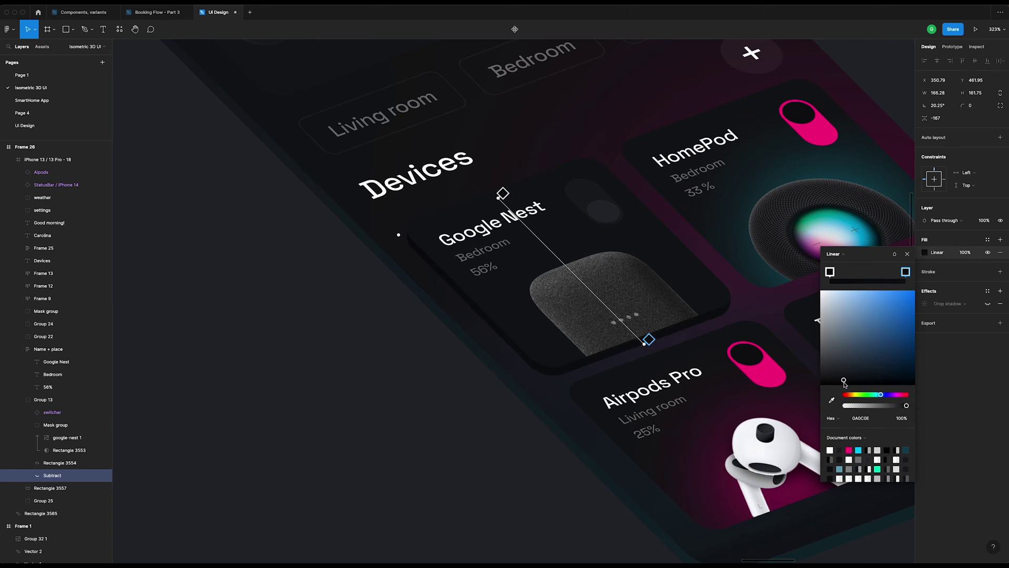
left_click(907, 254)
left_click(368, 313)
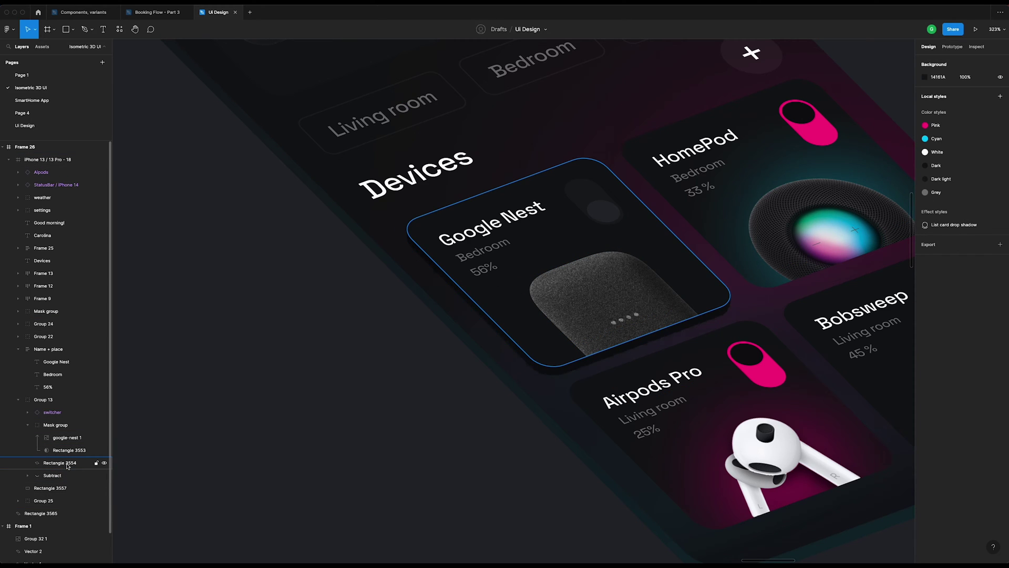
- Set the fill opacity of the Google Nest card's background, Rectangle 3554, to 80%
left_click(66, 466)
scroll(514, 274, "up", 5)
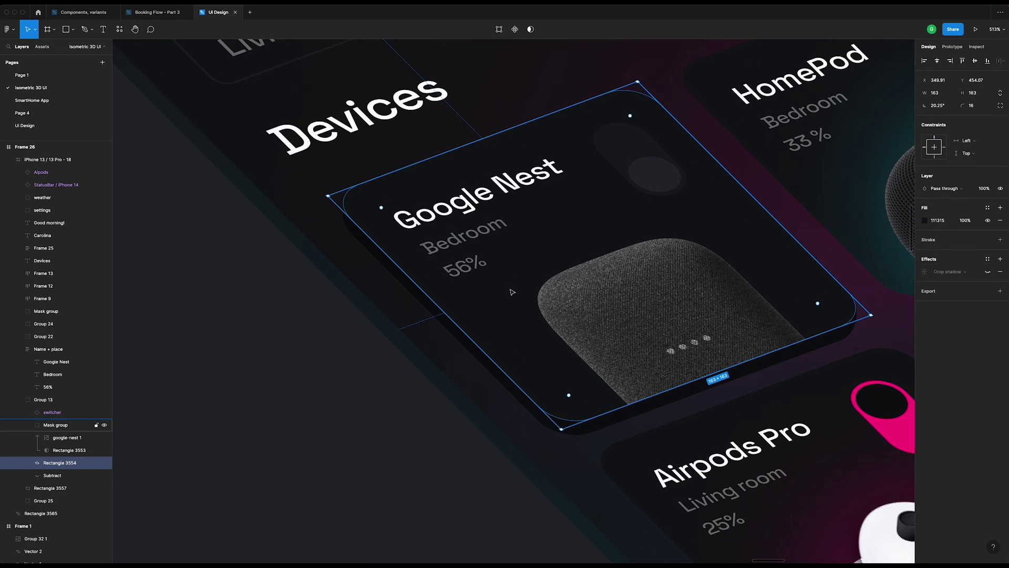
left_click(967, 221)
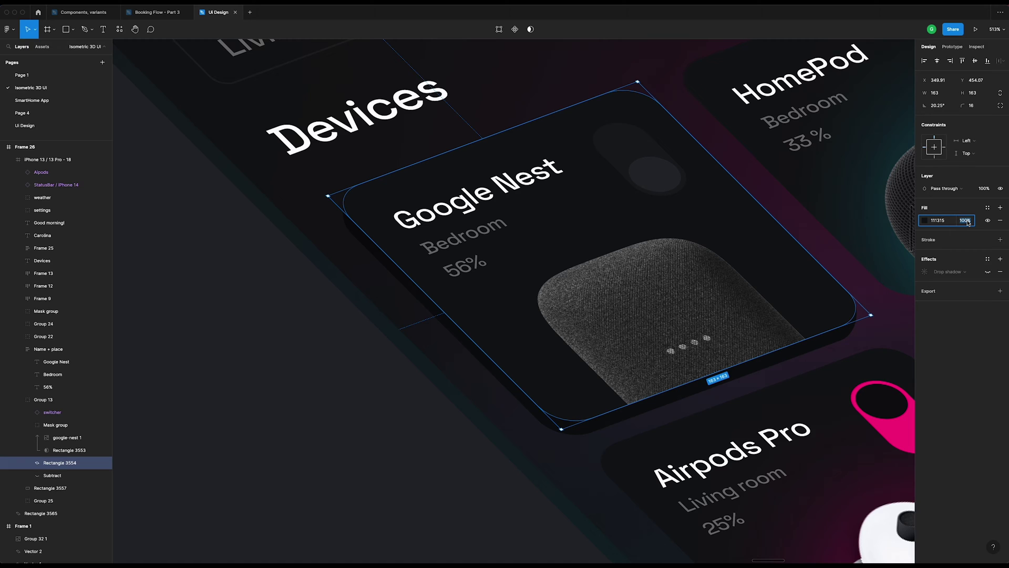
type("80")
key("Return")
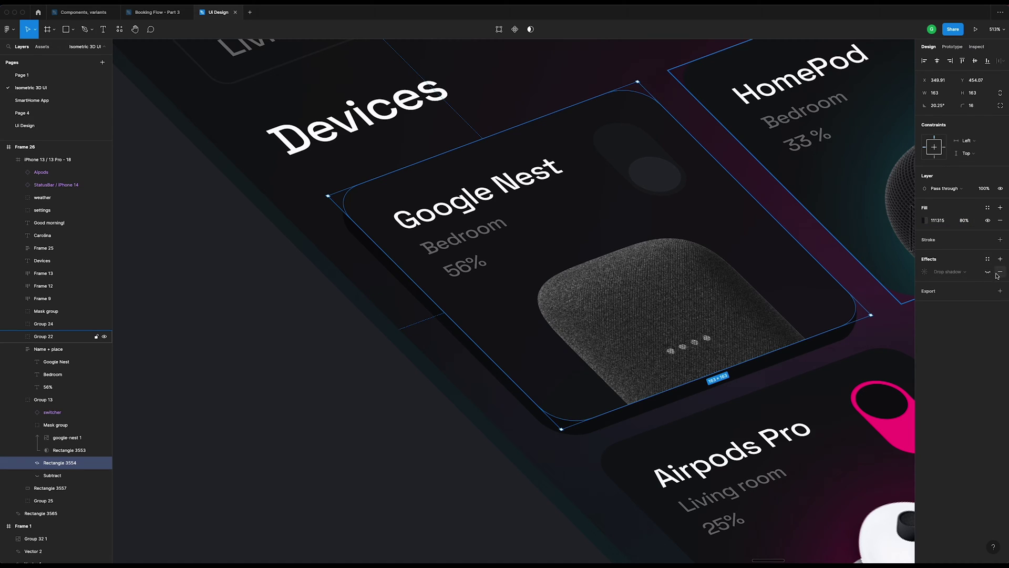
- Change the card background's drop shadow effect to a background blur of 24
left_click(963, 272)
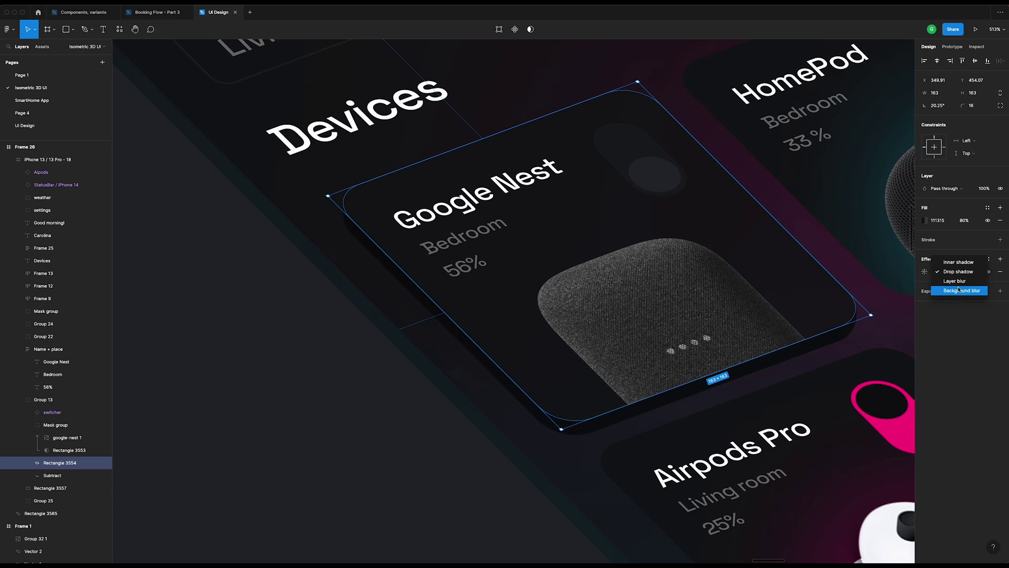
left_click(959, 292)
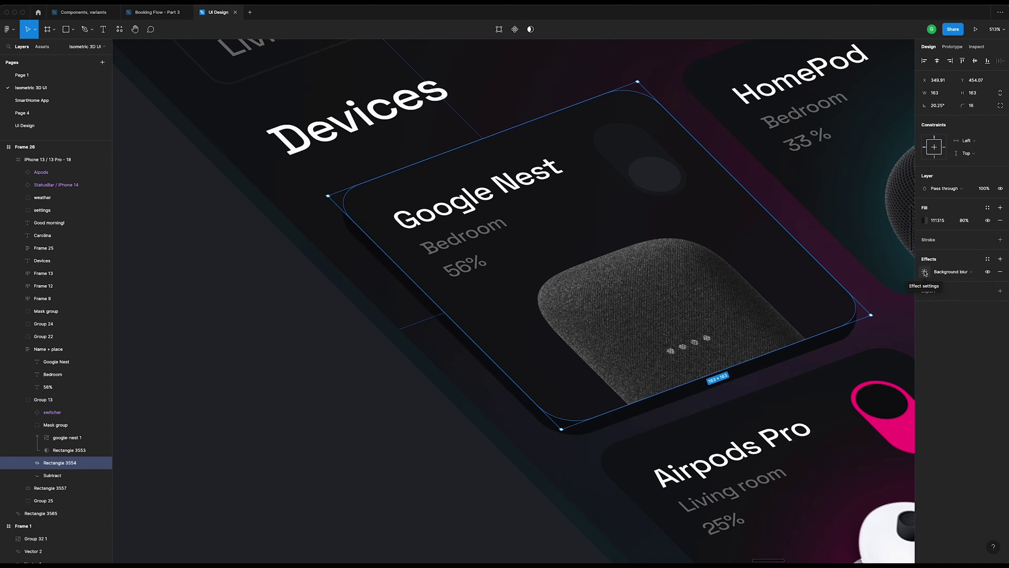
left_click(925, 272)
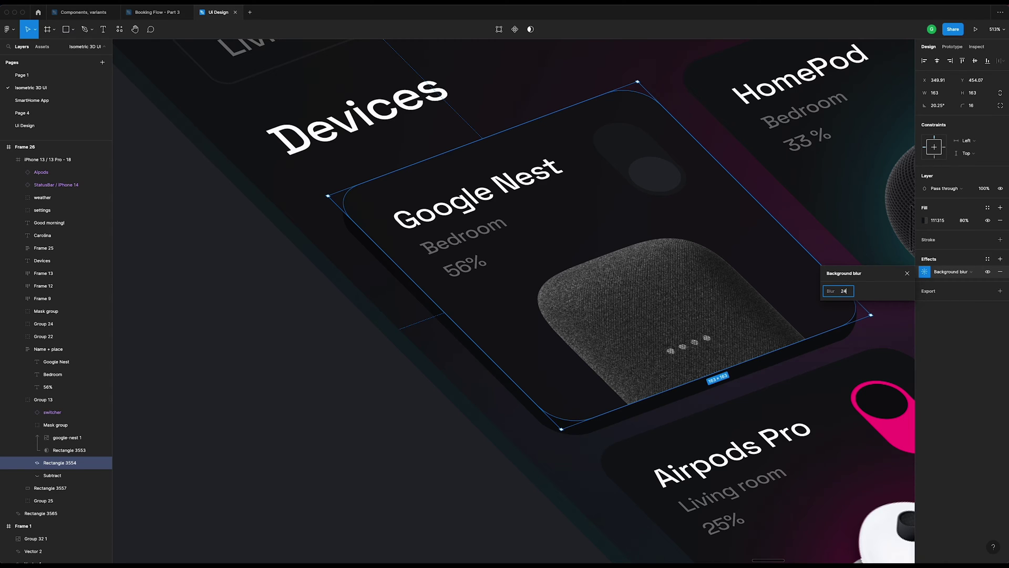
type("24")
key("Return")
left_click(908, 273)
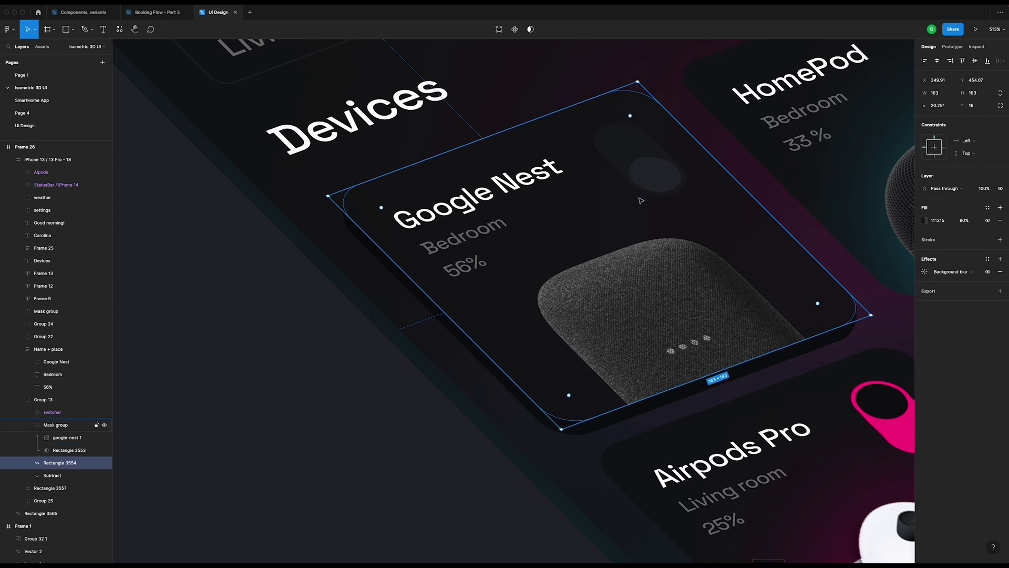
- Identify Group 13 by toggling its visibility, and move the Google Nest card's Name + place frame into it
scroll(639, 196, "down", 5)
scroll(639, 196, "up", 2)
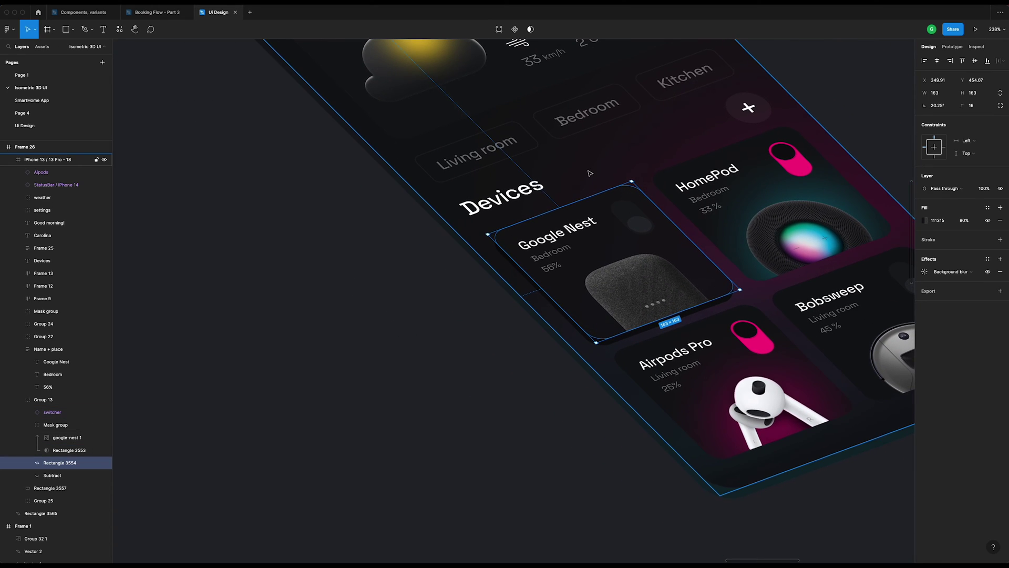
left_click(39, 401)
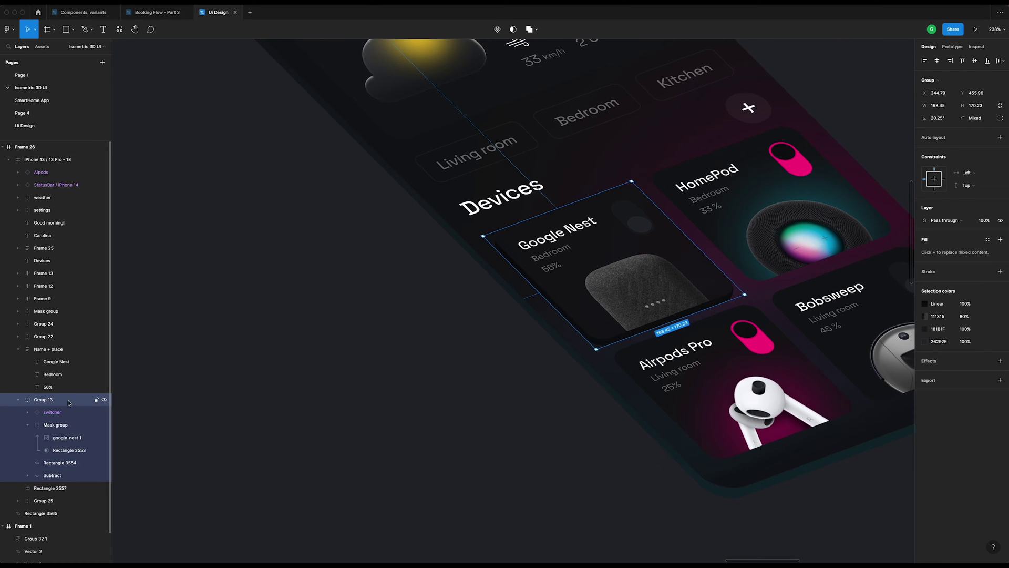
left_click(105, 401)
left_click(105, 400)
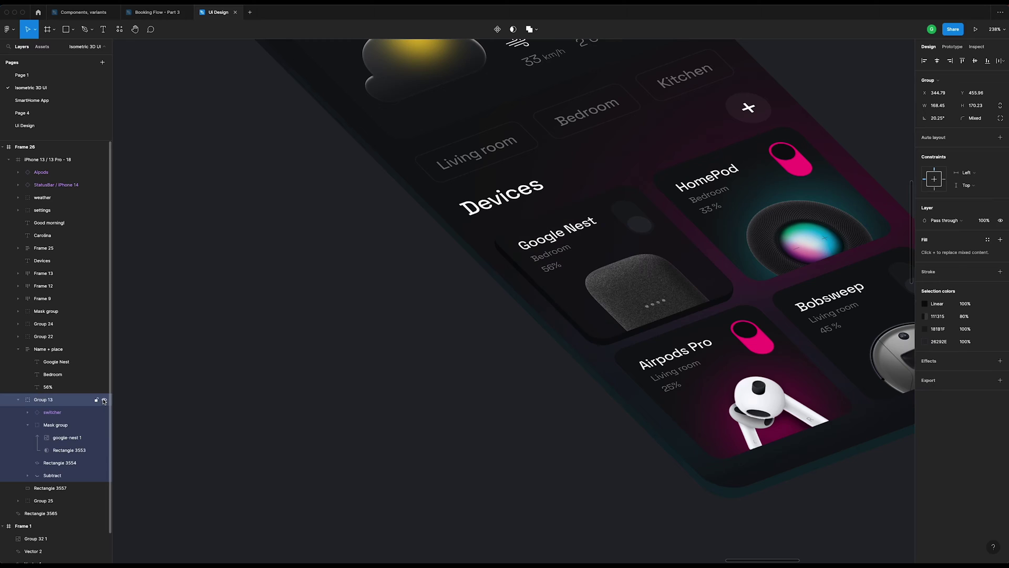
left_click(18, 399)
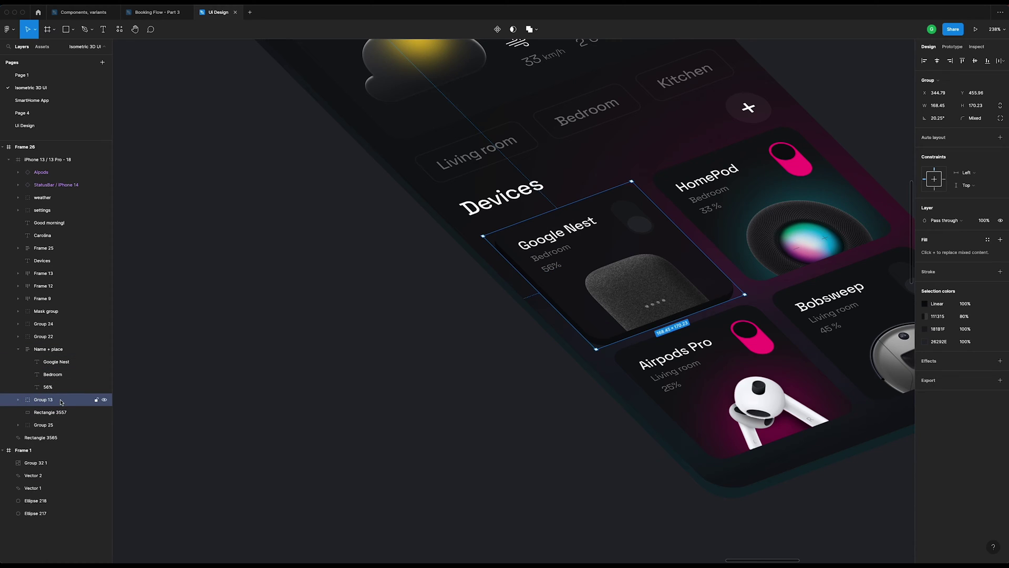
left_click(18, 349)
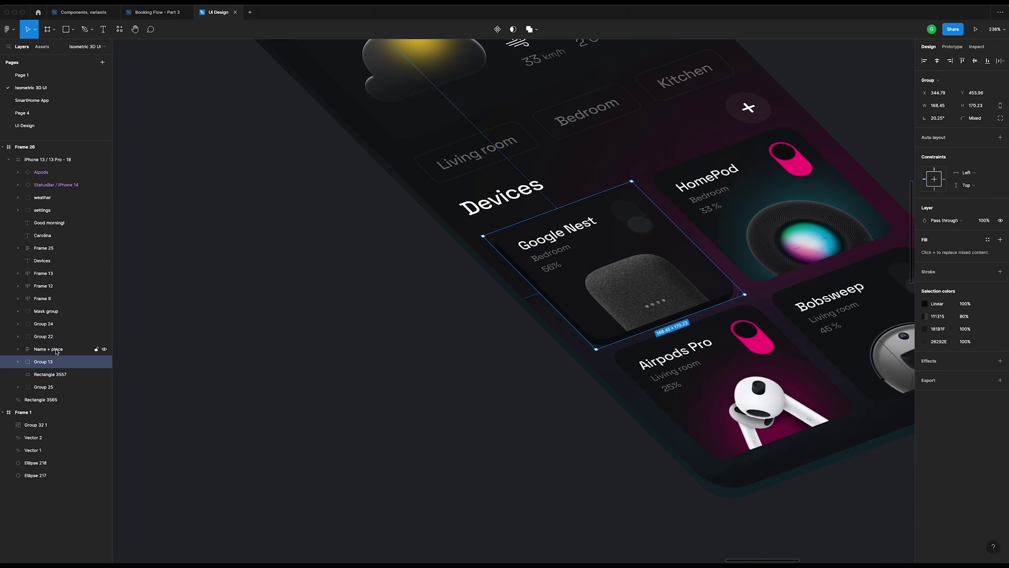
left_click(56, 351)
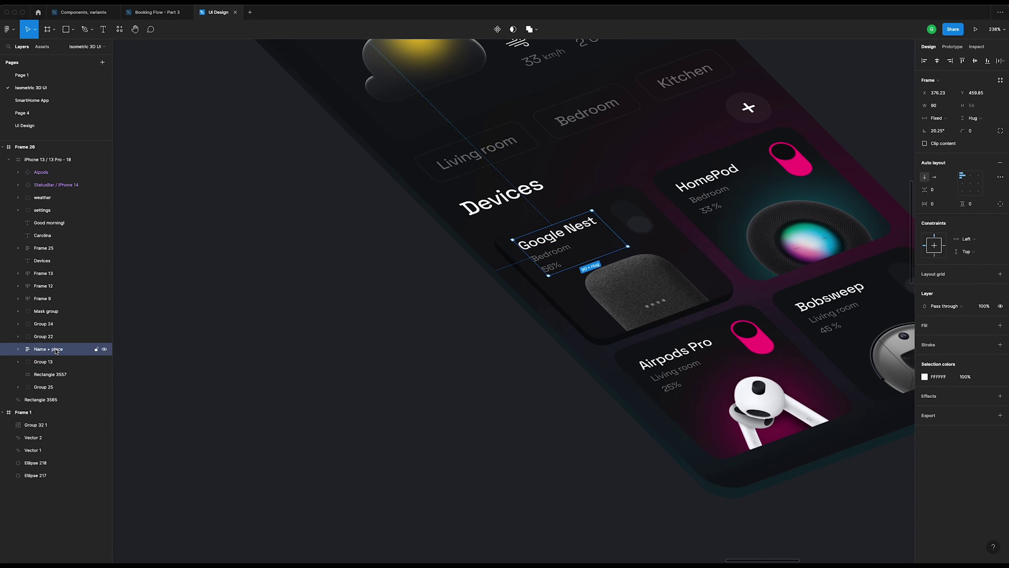
left_click(19, 361)
left_click_drag(37, 352, 52, 368)
left_click(54, 350)
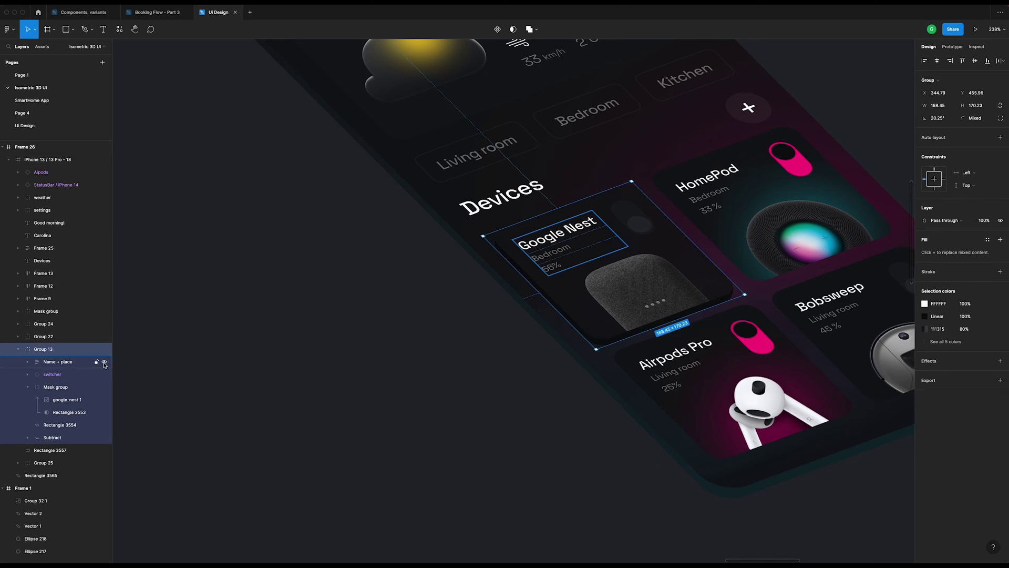
- Rename Group 13 as Nest and collapse it in the layer list
double_click(46, 350)
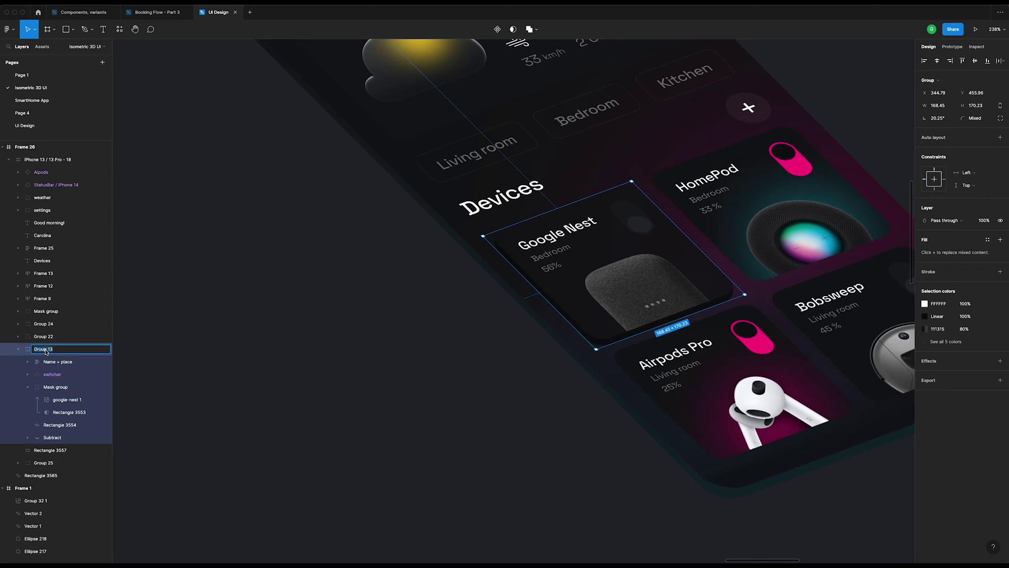
type("Nest")
key("Return")
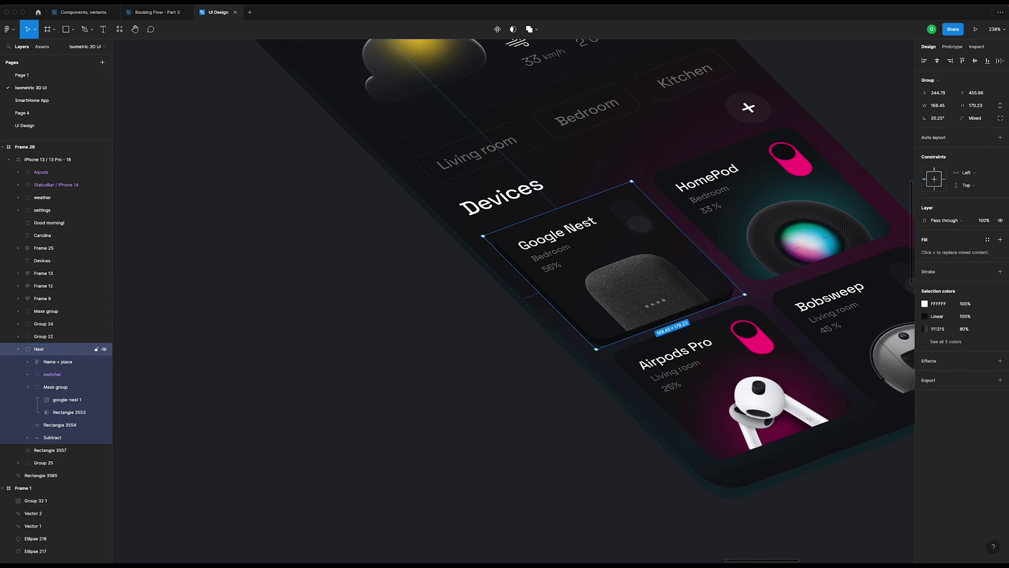
left_click(19, 350)
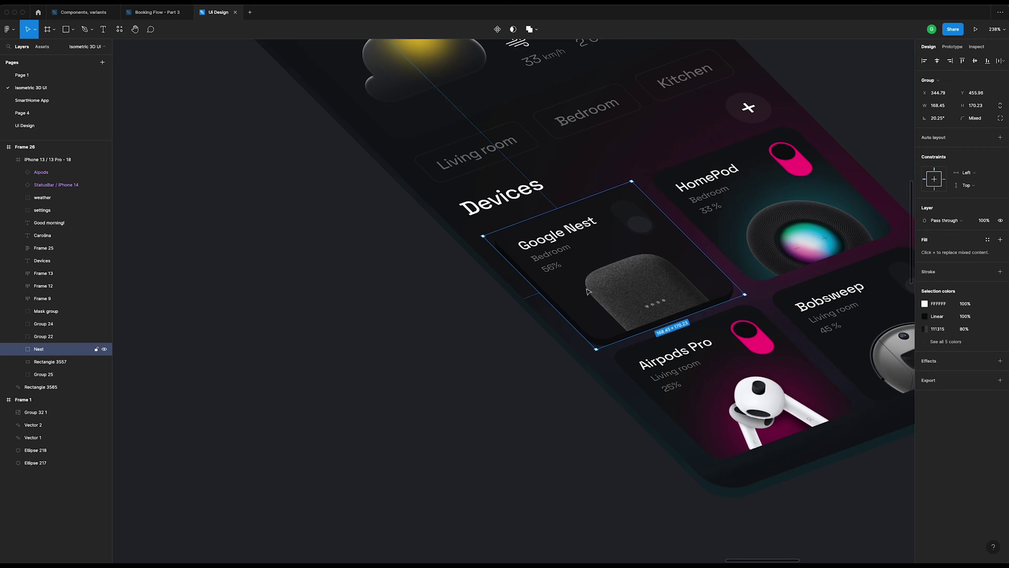
- Raise the Nest card above its slot to about X 333, Y 417, and bring it to the front of the phone frame
left_click_drag(599, 291, 587, 252)
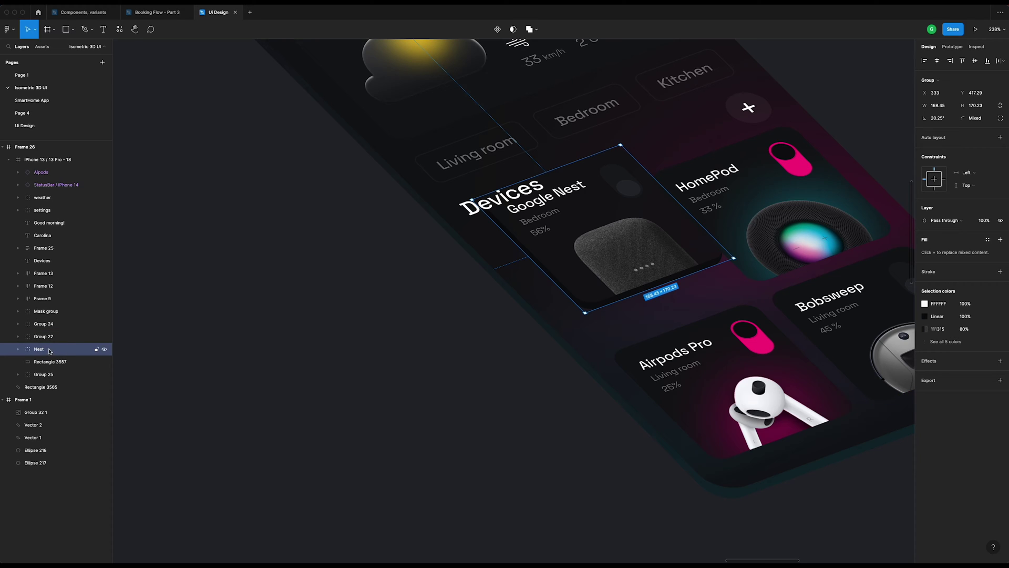
left_click(428, 219)
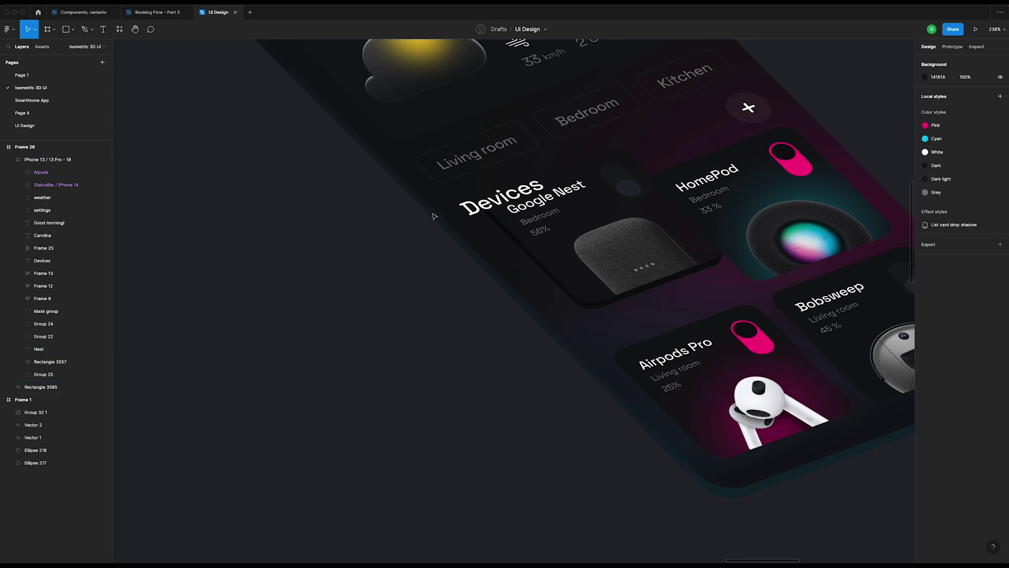
left_click(592, 219)
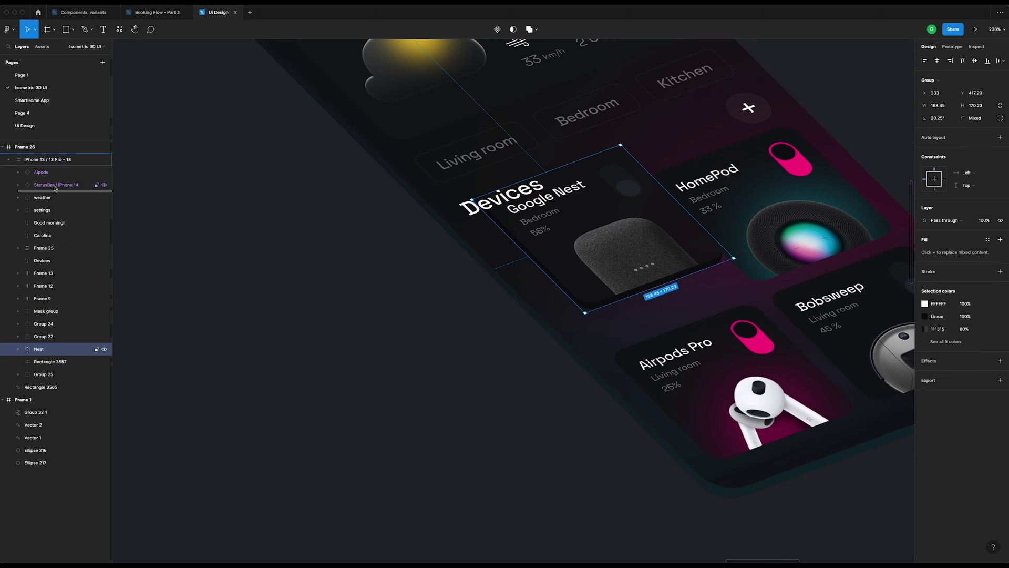
key("super+alt+bracketright")
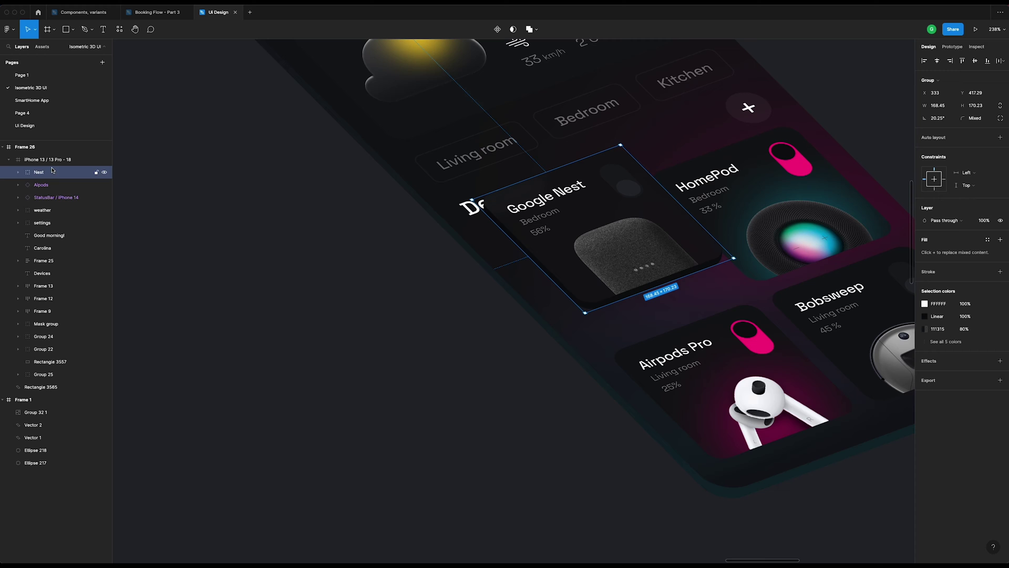
left_click(398, 341)
- Compare the phone in Frame 26 with the finished mockup on the pink background beside it
key("shift+1")
scroll(402, 338, "down", 1)
scroll(401, 339, "left", 10)
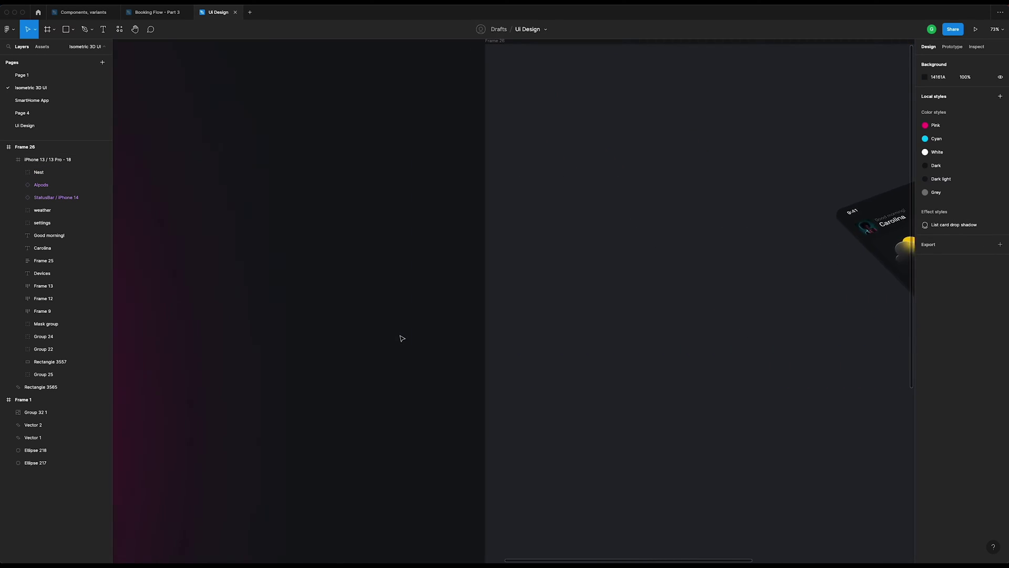
scroll(403, 338, "down", 8)
scroll(403, 338, "up", 1)
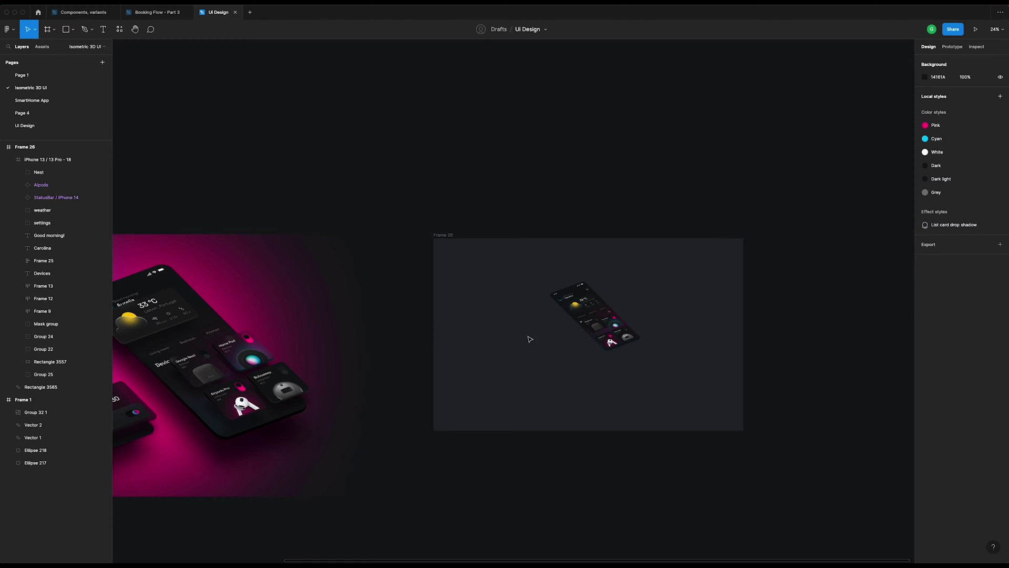
- Reposition the Google Nest card inside the phone frame to about X 347, Y 416
left_click(596, 326)
key("shift+2")
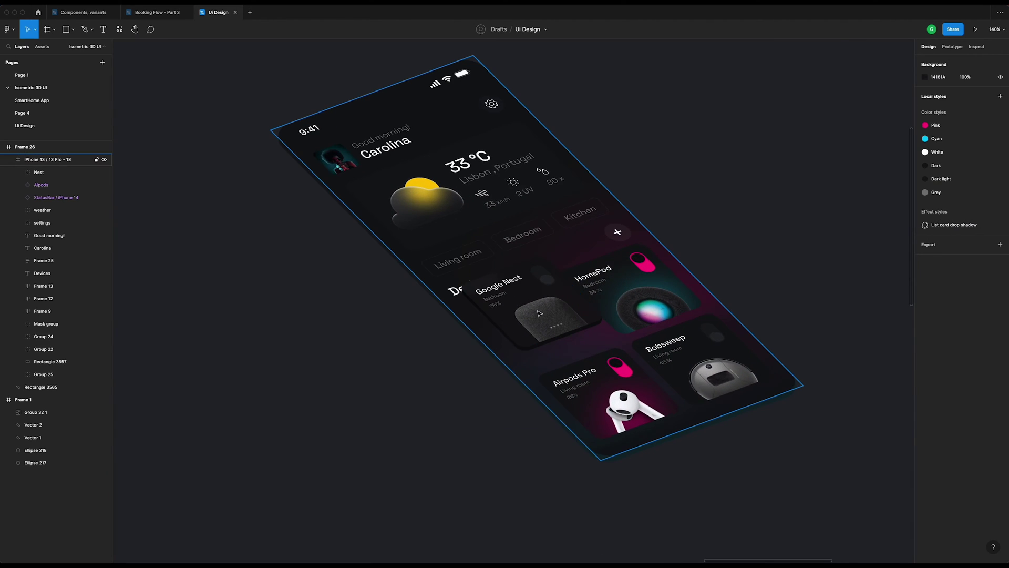
double_click(540, 313)
scroll(541, 318, "up", 2)
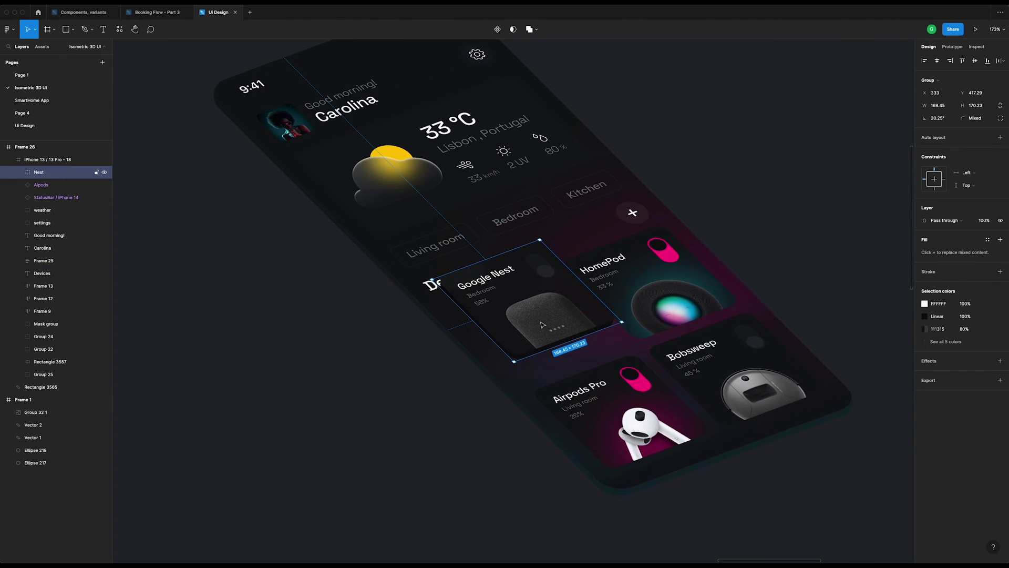
left_click_drag(543, 321, 559, 328)
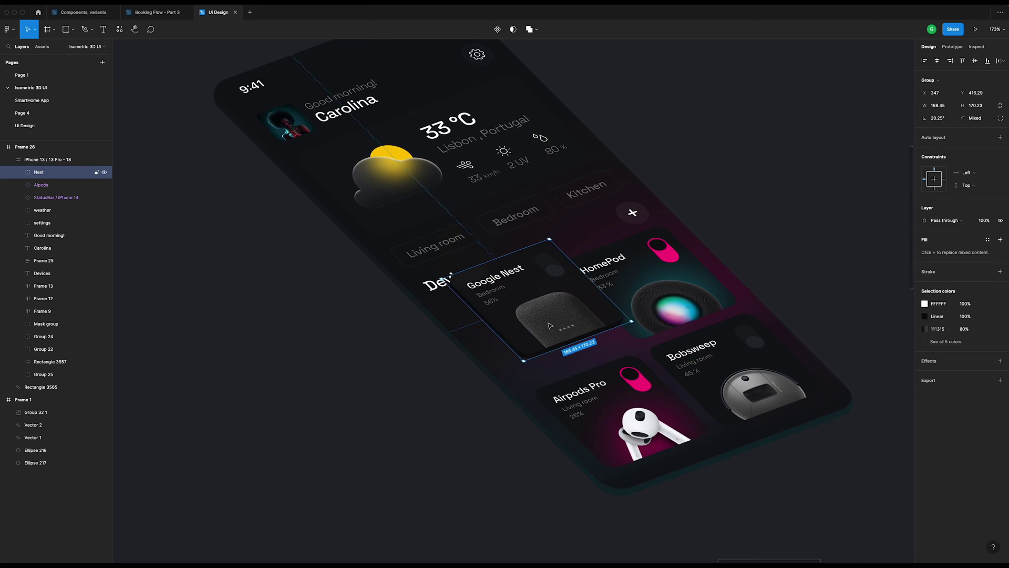
scroll(558, 327, "up", 5)
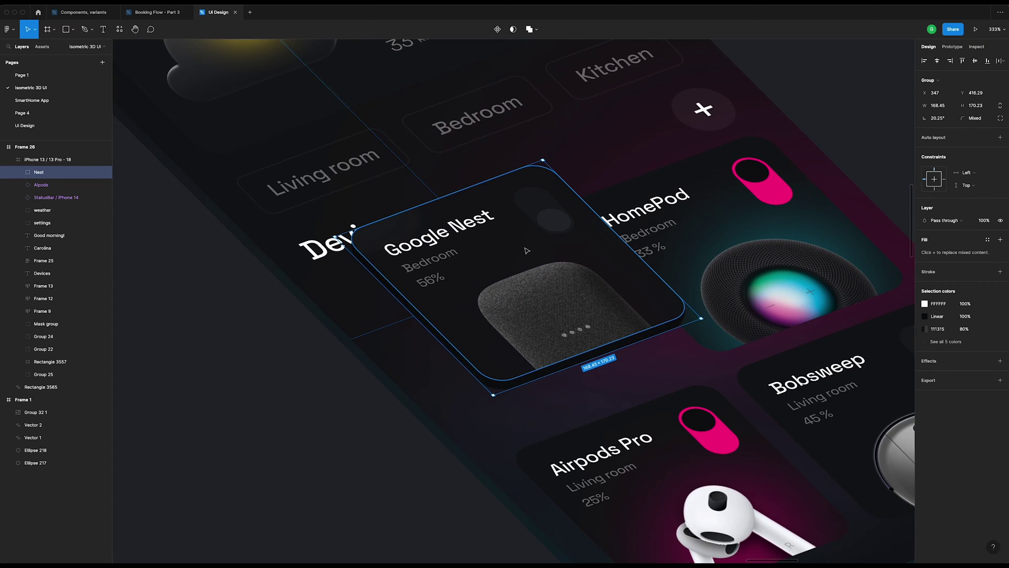
- Try fill opacities of 70% and 100% on the Google Nest card's background, Rectangle 3554, and settle on 60%
left_click(542, 258, "super")
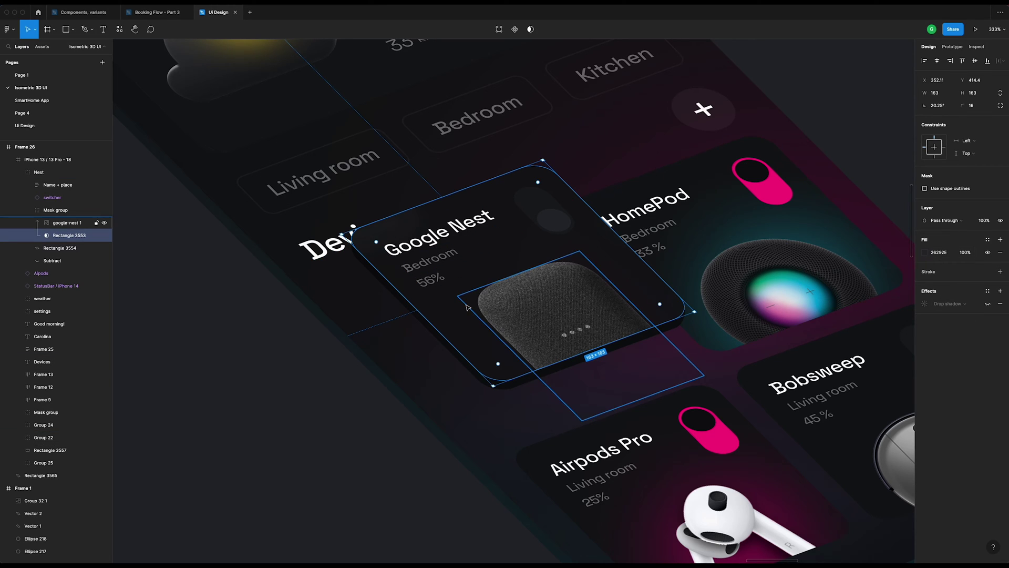
left_click(71, 248)
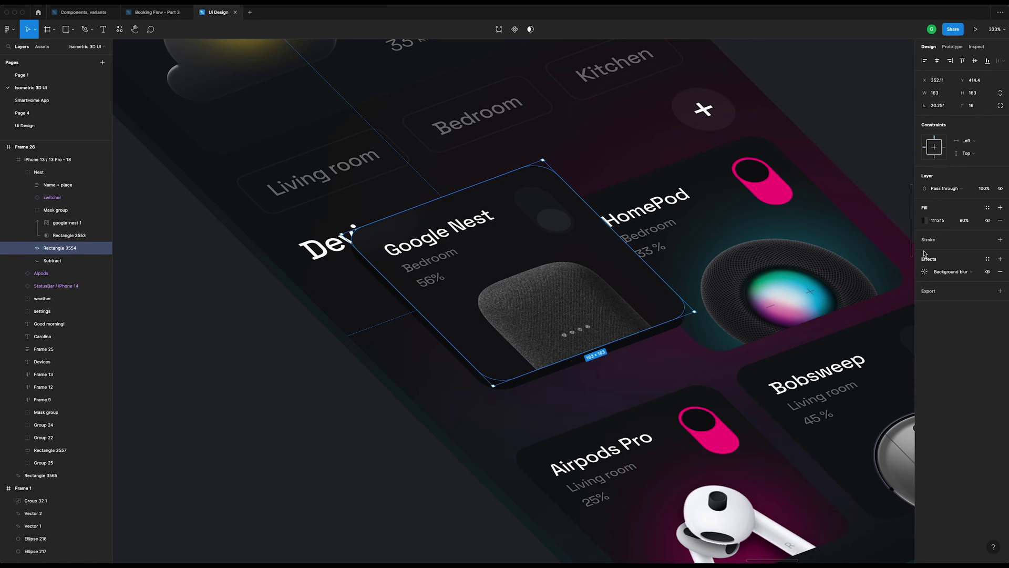
left_click(964, 221)
type("70")
key("Return")
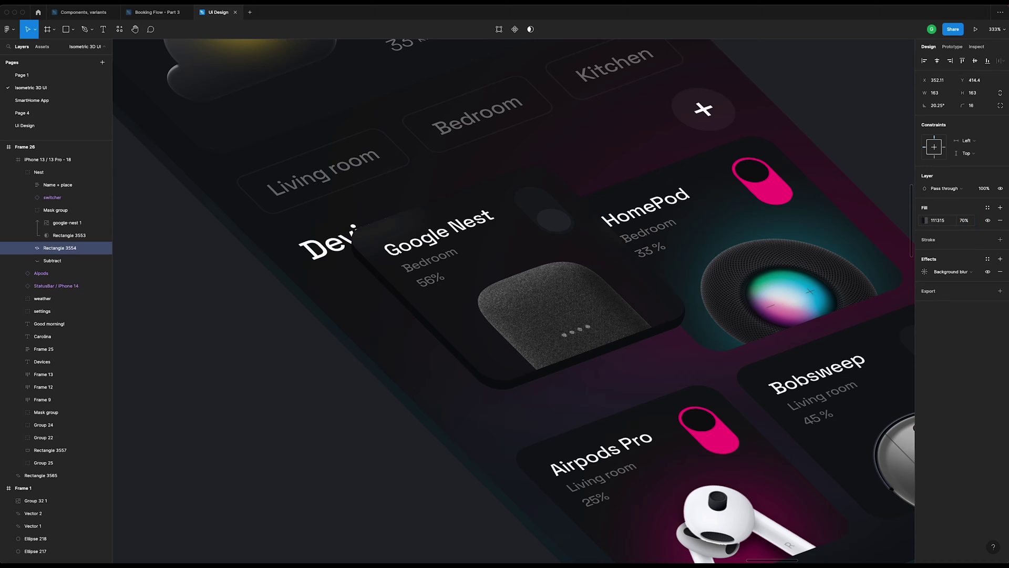
left_click(963, 221)
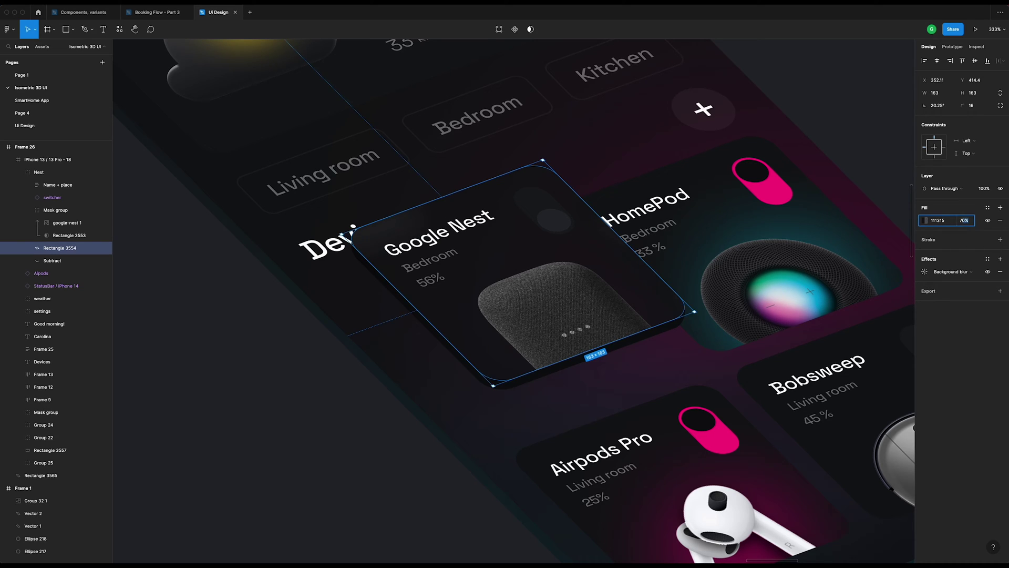
type("100")
key("Return")
left_click(962, 221)
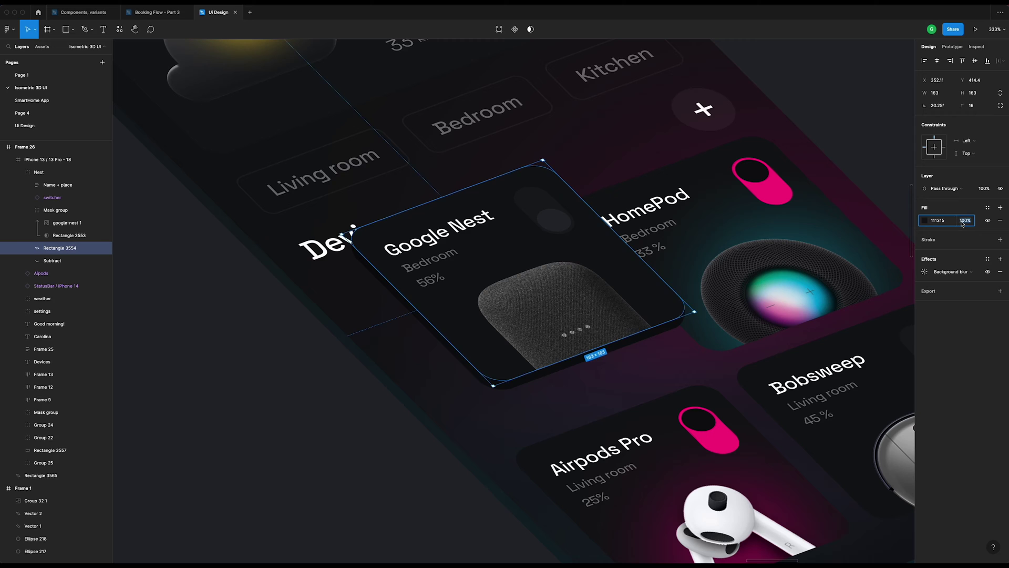
type("60")
key("Return")
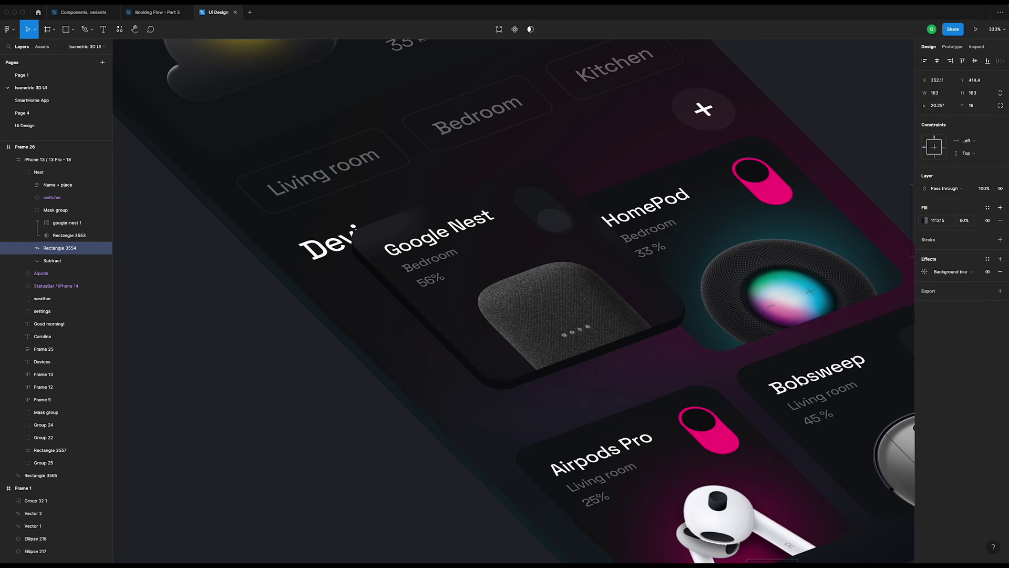
- Move the HomePod card outward over the phone's right edge to about X 550, Y 353
left_click(710, 258)
scroll(683, 229, "right", 3)
left_click_drag(625, 229, 567, 197)
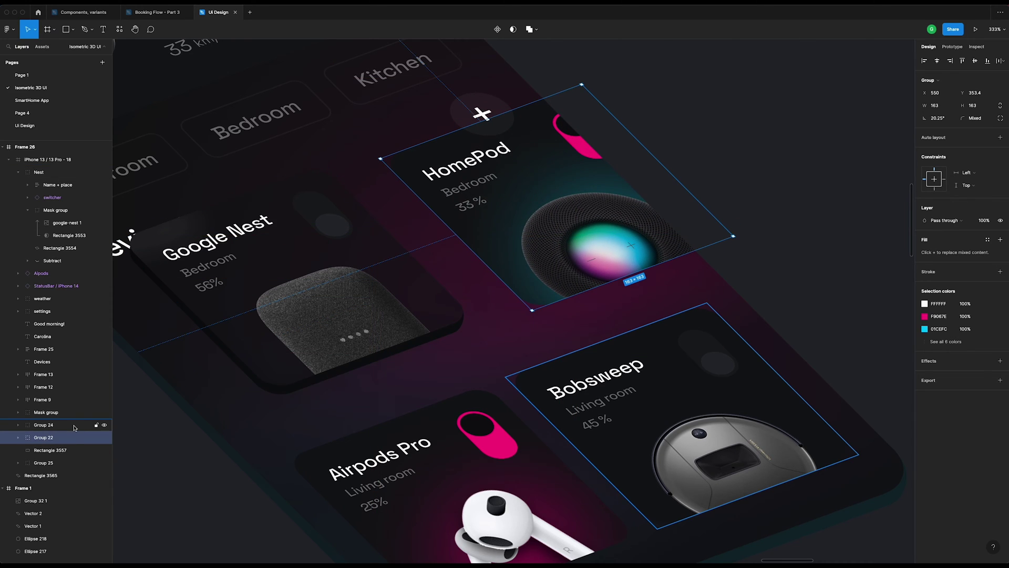
- Rename the HomePod card's Group 22 as Homepod and move it out of the phone frame, above it in Frame 26
left_click(9, 160)
left_click(9, 160)
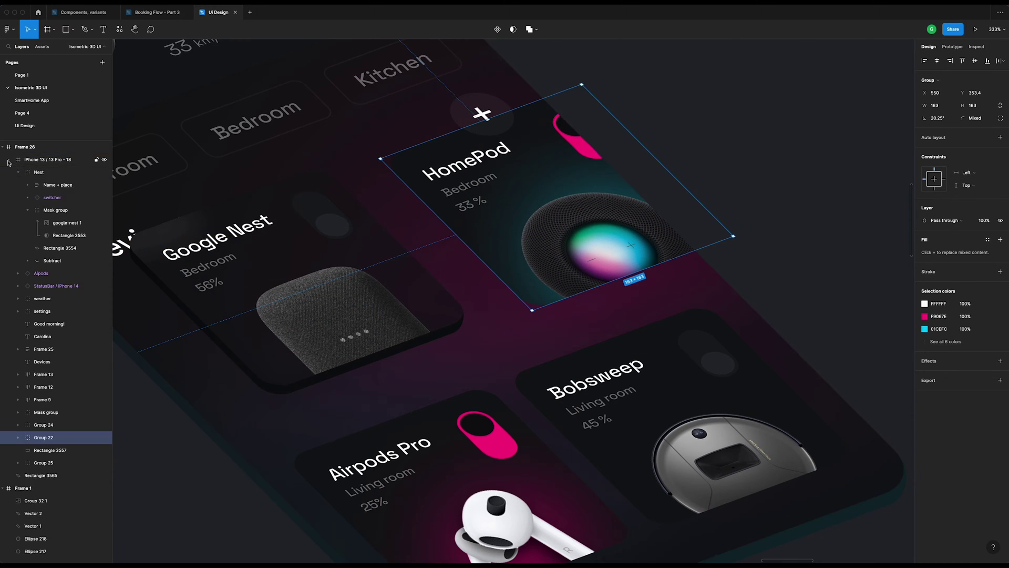
double_click(44, 437)
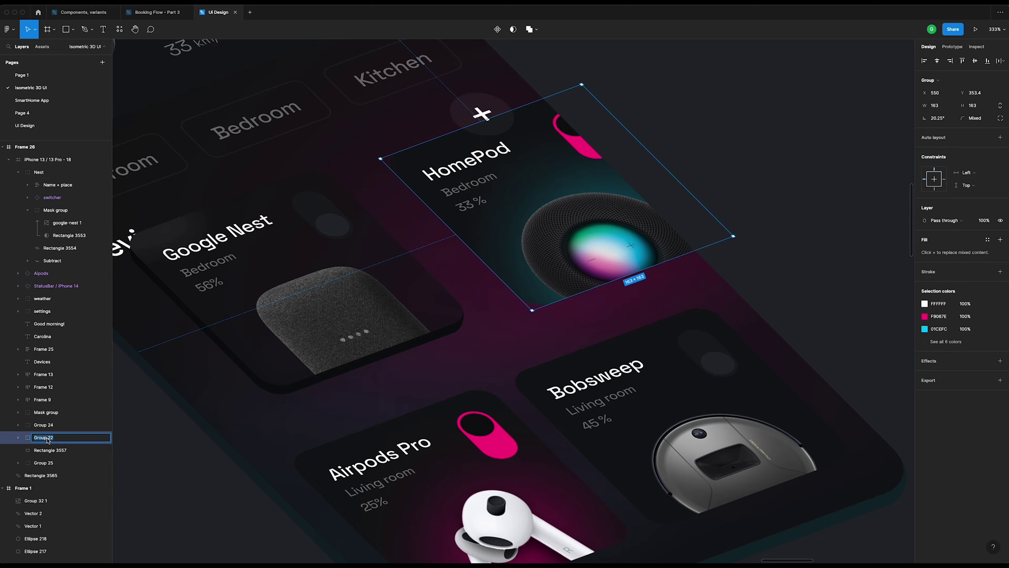
type("Homepod")
key("Return")
left_click_drag(48, 431, 53, 153)
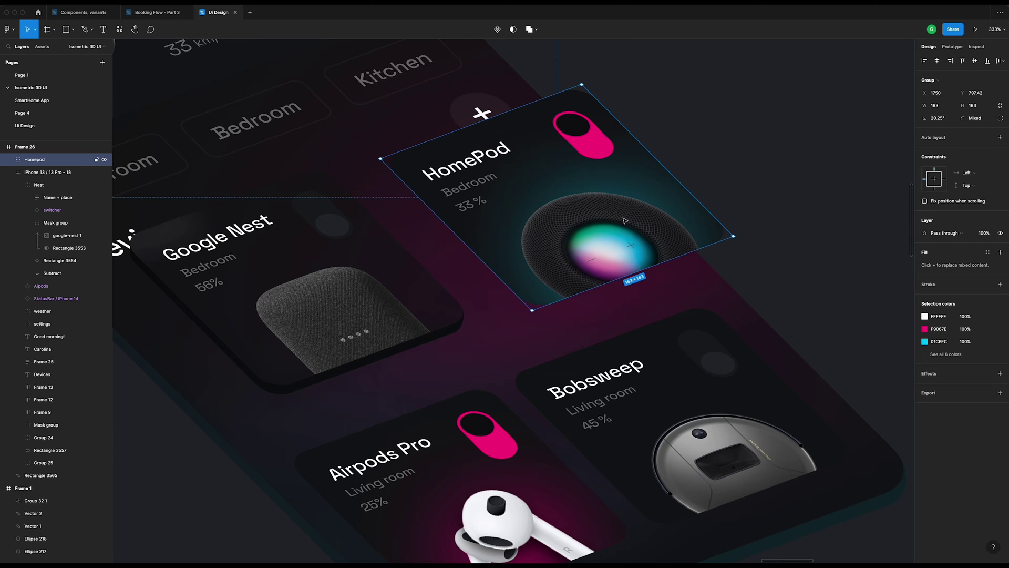
- Compare with the finished mockup and shift the HomePod card to about X 1735, Y 791
scroll(583, 198, "down", 10)
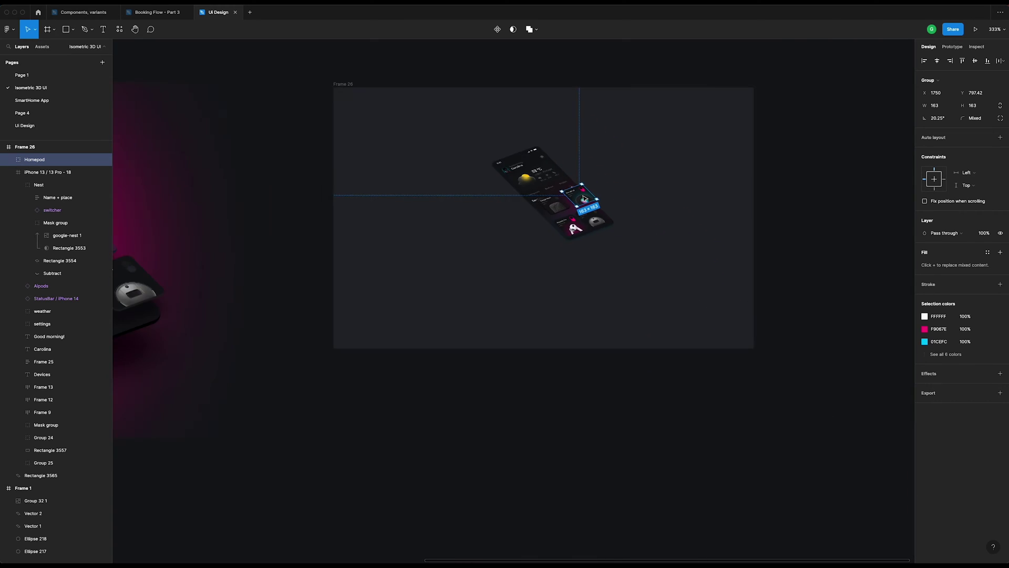
scroll(220, 219, "up", 4)
scroll(250, 218, "down", 8)
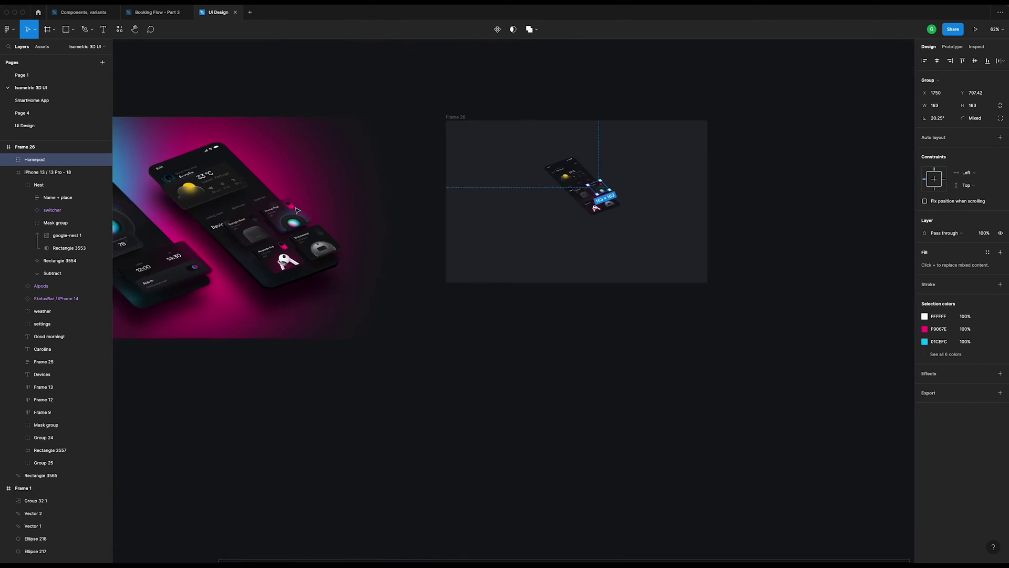
scroll(579, 200, "up", 8)
scroll(529, 187, "up", 3)
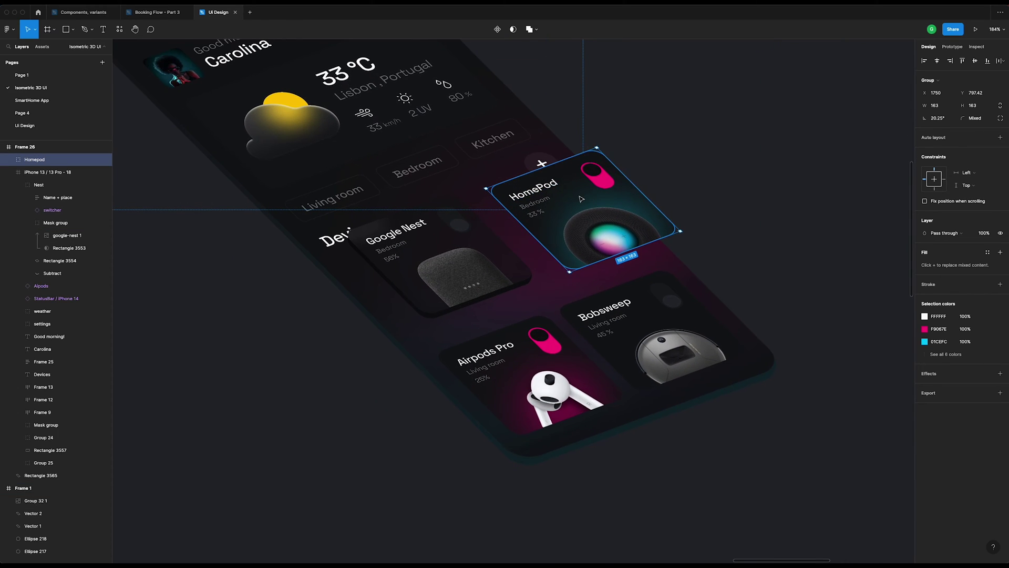
left_click_drag(583, 229, 573, 222)
- Duplicate the HomePod card's background, Rectangle 3552, and offset the copy 8 px down to Y 799.42
left_click(506, 233, "super")
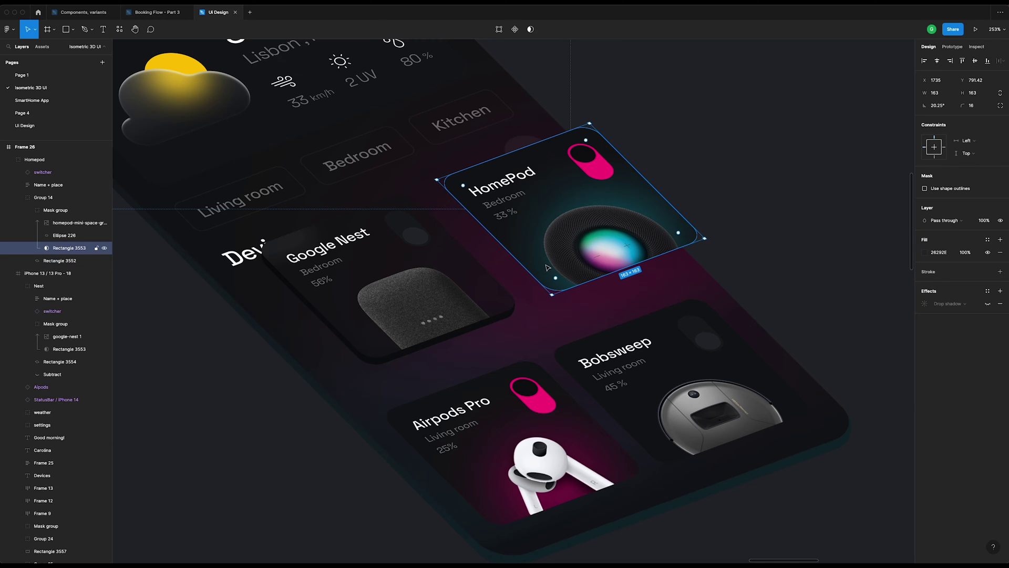
scroll(547, 267, "up", 5)
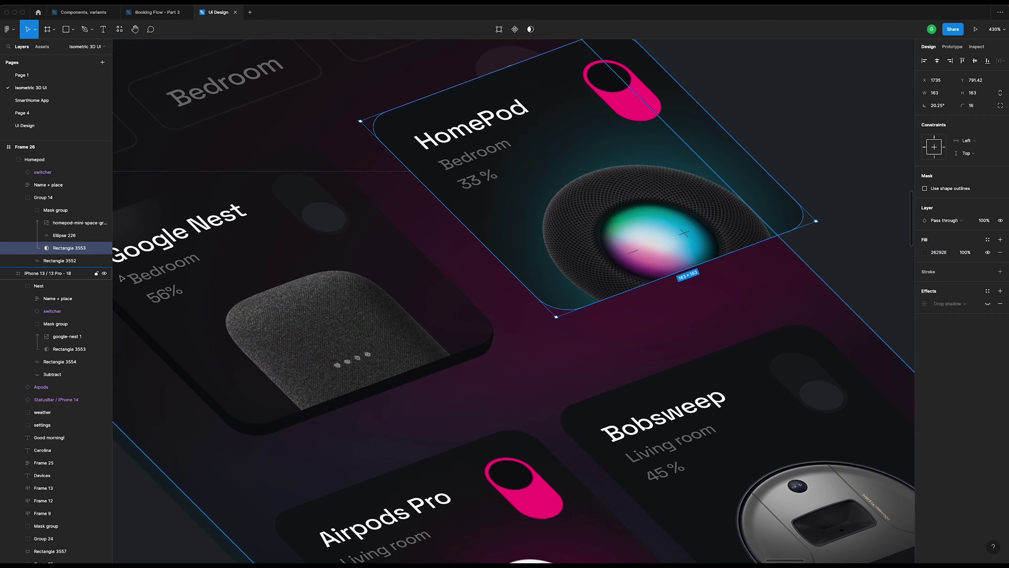
left_click(67, 261)
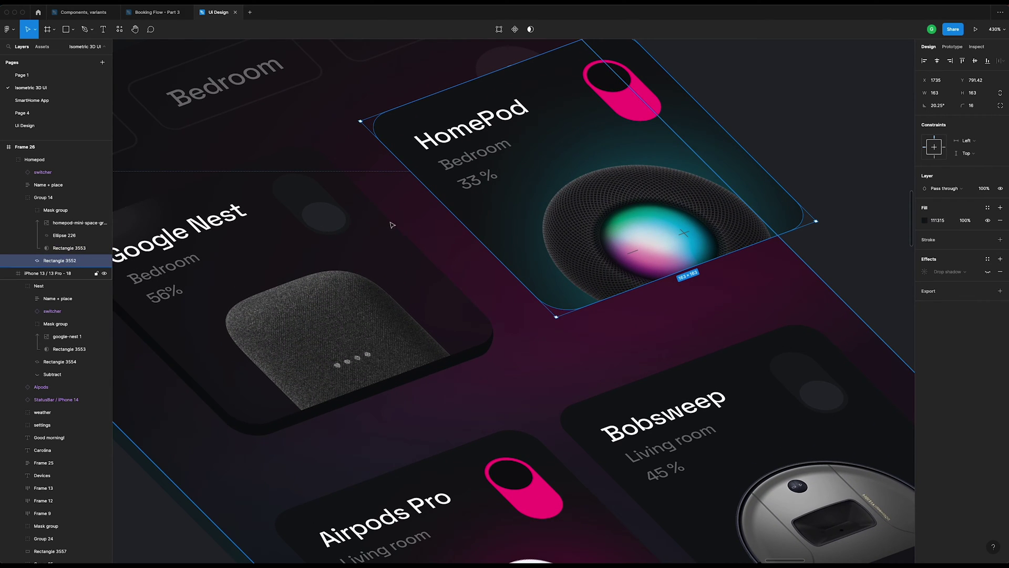
scroll(506, 203, "up", 1)
scroll(506, 203, "up", 2)
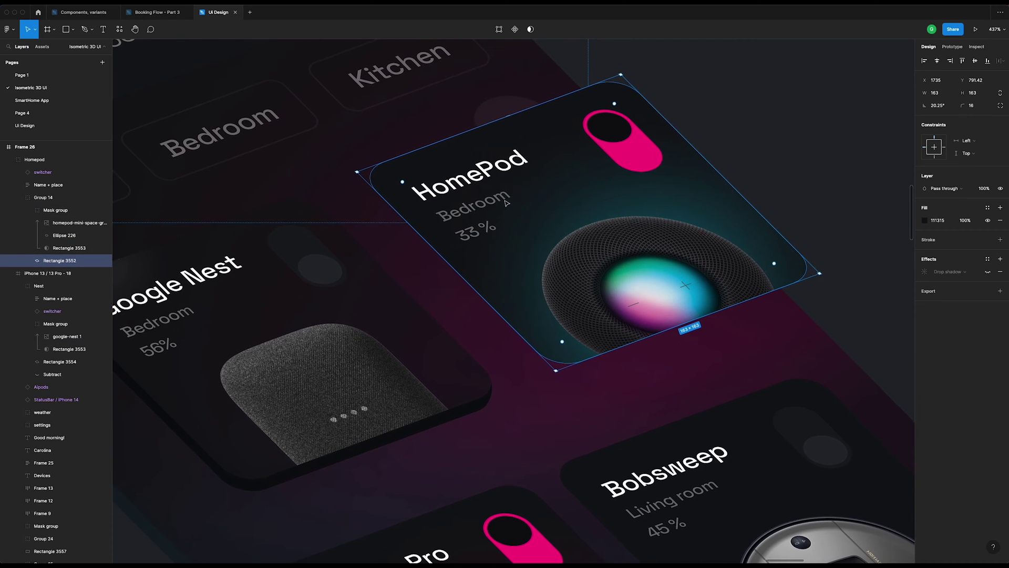
key("ctrl+d")
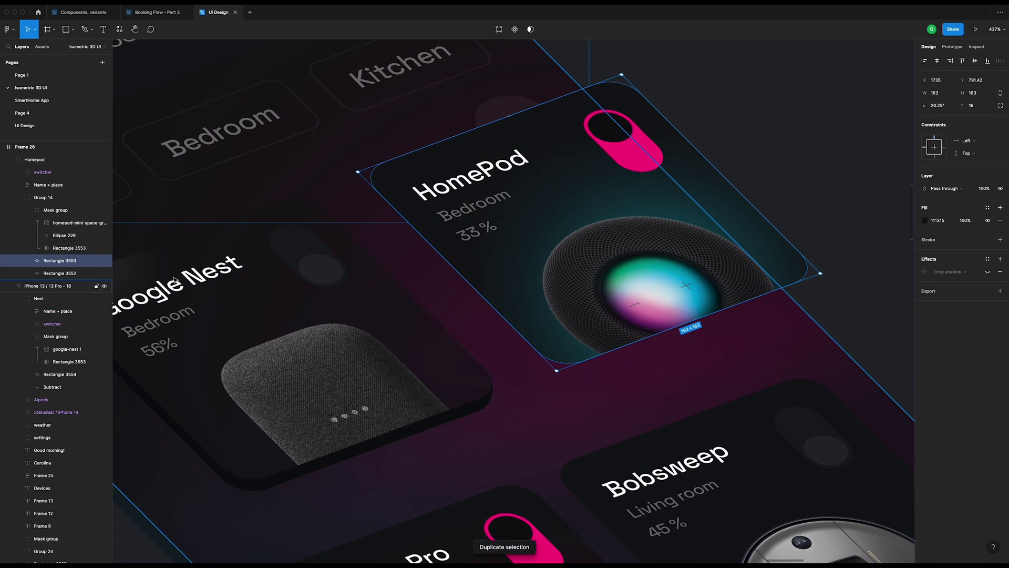
key("Down")
key("Down")
key("Down")
key("Down")
key("Down")
key("Down")
key("Down")
key("Down")
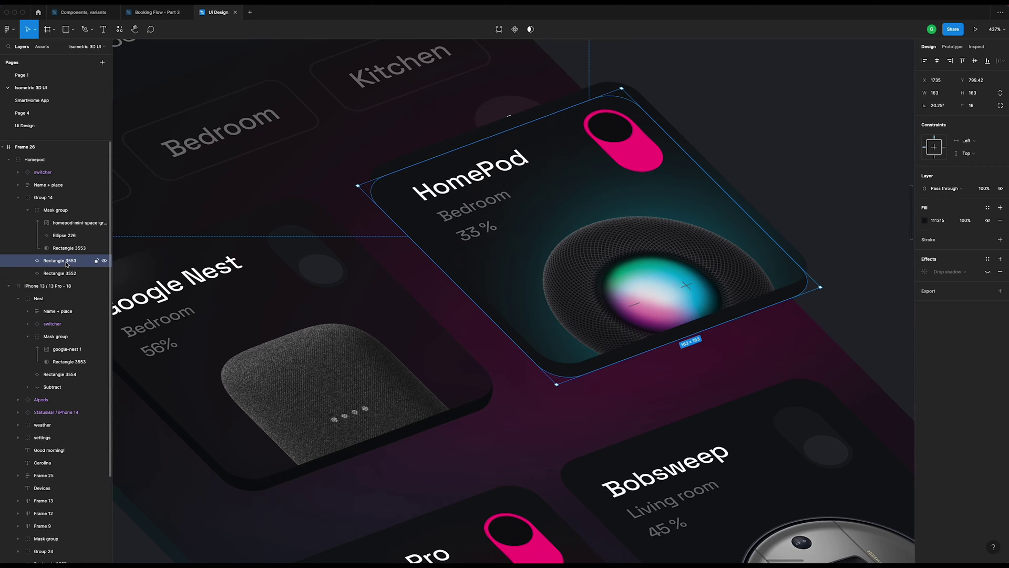
- Flatten the offset copy and raise the upper point of its left corner to X 1747.5, Y 788.5, against the card's edge
right_click(67, 265)
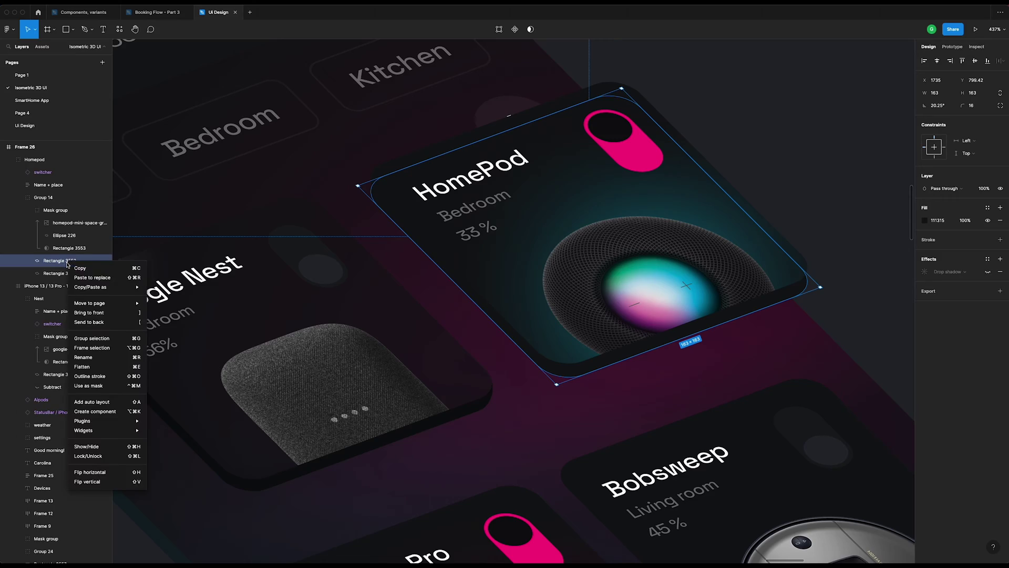
left_click(84, 368)
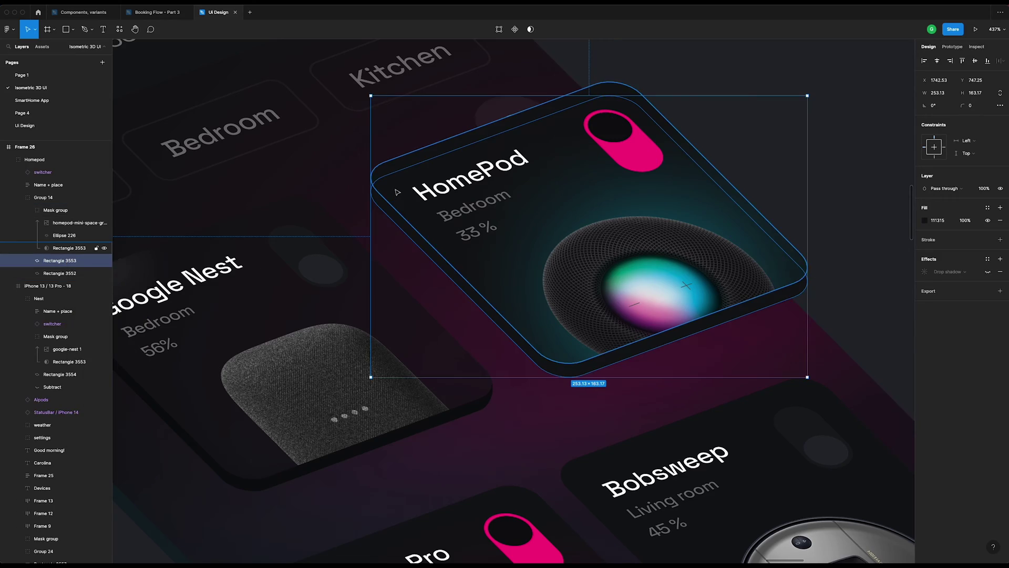
scroll(391, 176, "up", 10)
key("Return")
scroll(390, 175, "down", 3)
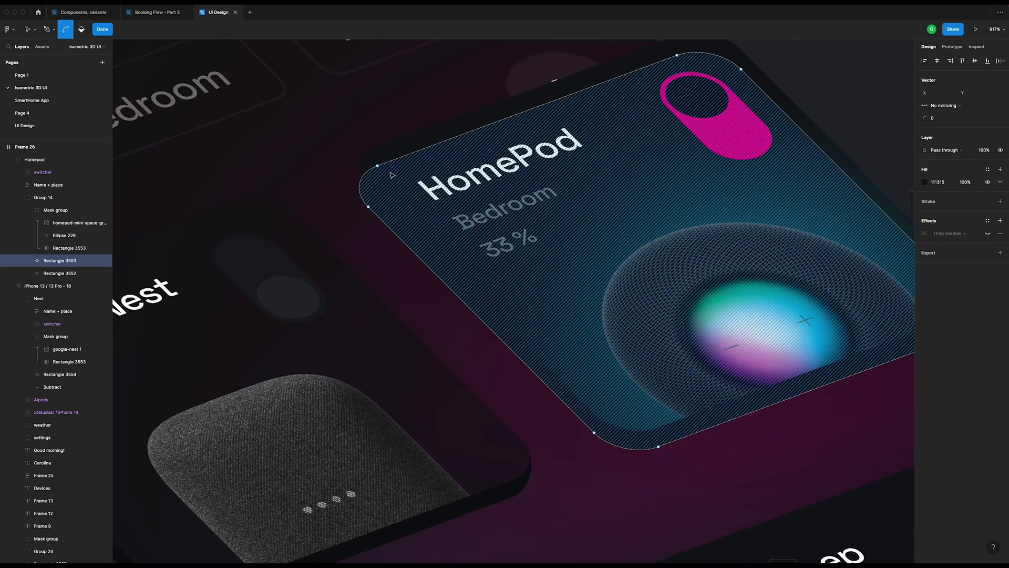
key("v")
left_click_drag(357, 123, 374, 154)
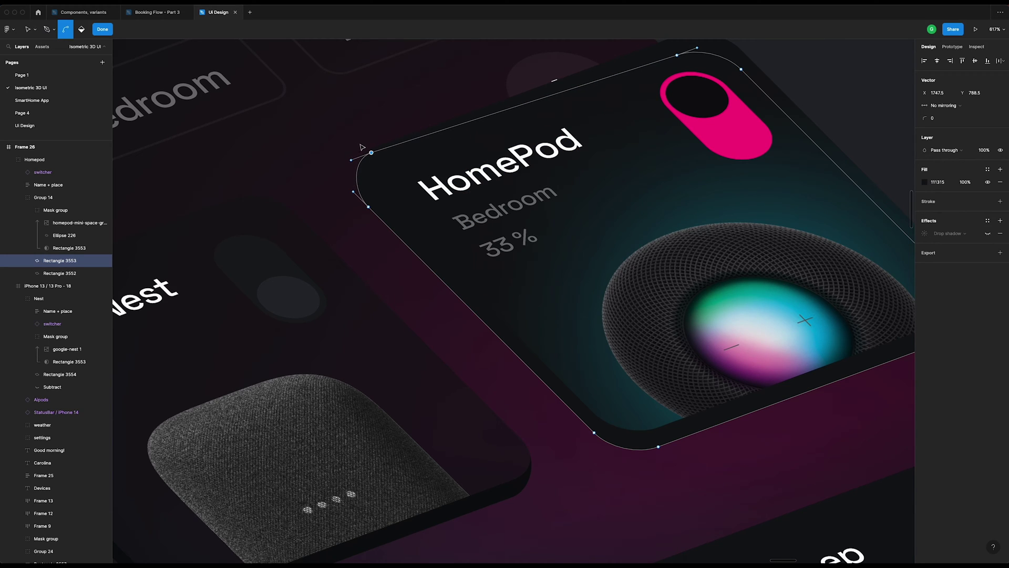
scroll(374, 155, "up", 10)
scroll(407, 181, "down", 10)
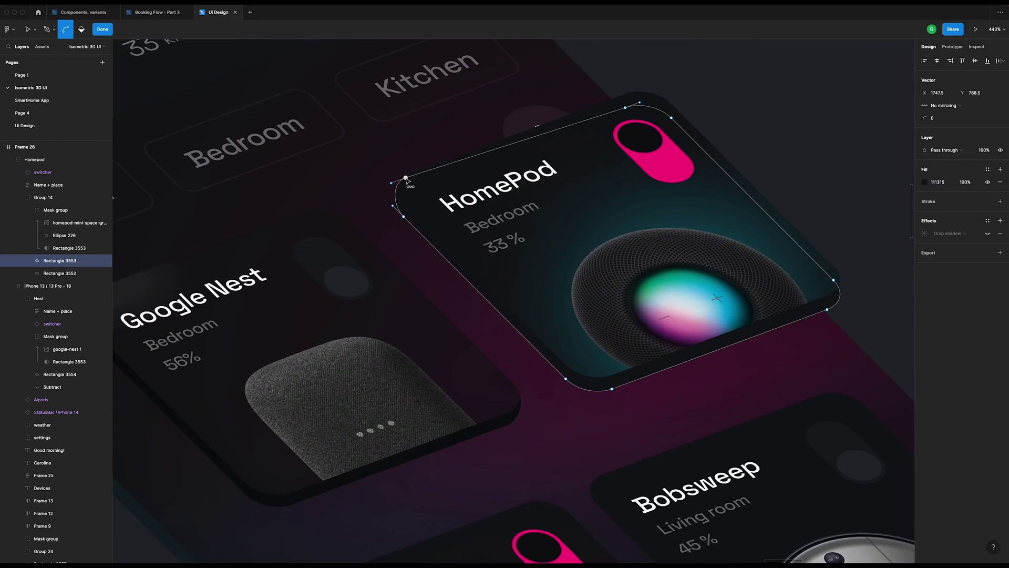
- Raise the points of the flattened copy's top corner and right corner to meet the card's edges, and finish vector editing
key("v")
left_click(670, 116)
left_click_drag(673, 118, 672, 106)
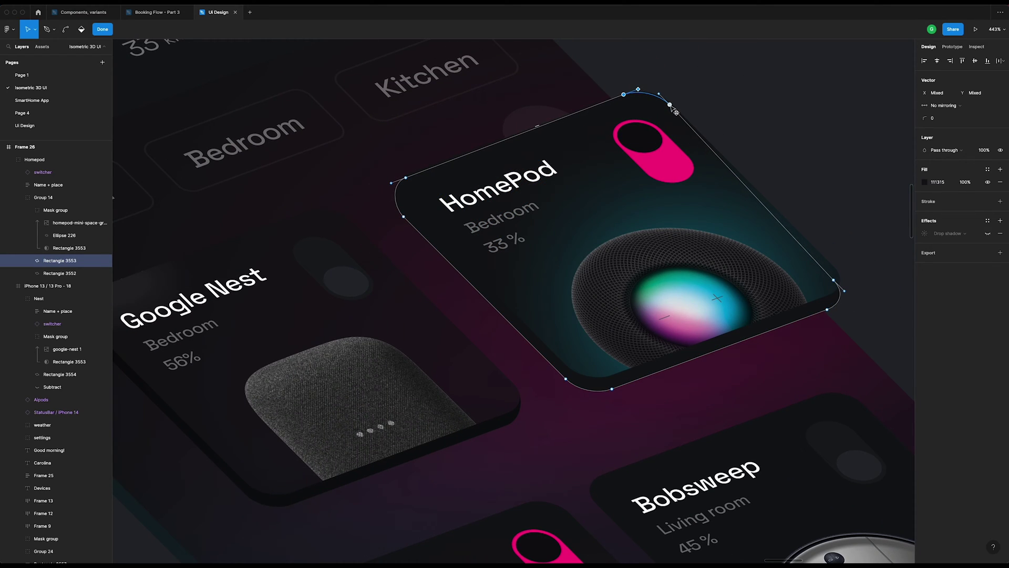
scroll(848, 262, "up", 5)
left_click_drag(745, 216, 874, 374)
left_click_drag(802, 329, 814, 309)
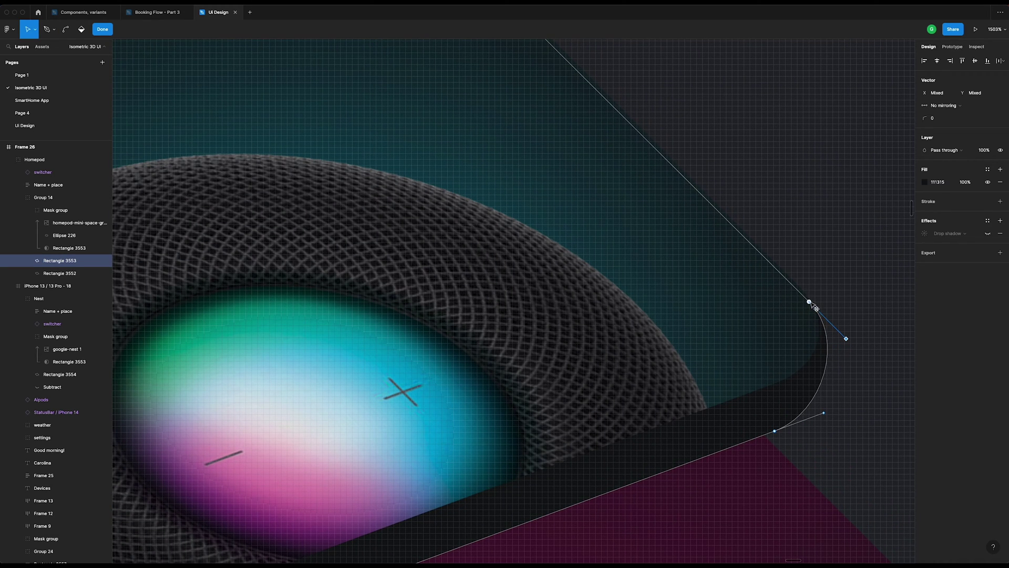
scroll(813, 311, "down", 10)
scroll(812, 310, "down", 1)
key("Escape")
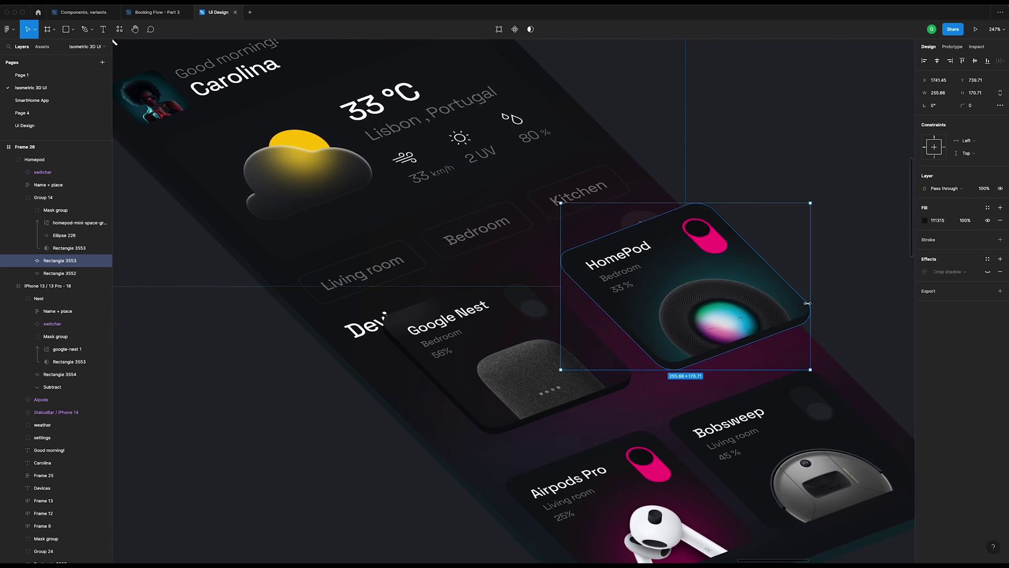
- Duplicate Rectangle 3552 and place the copy above the flattened side shape, Rectangle 3553, in the layer order
scroll(808, 303, "up", 3)
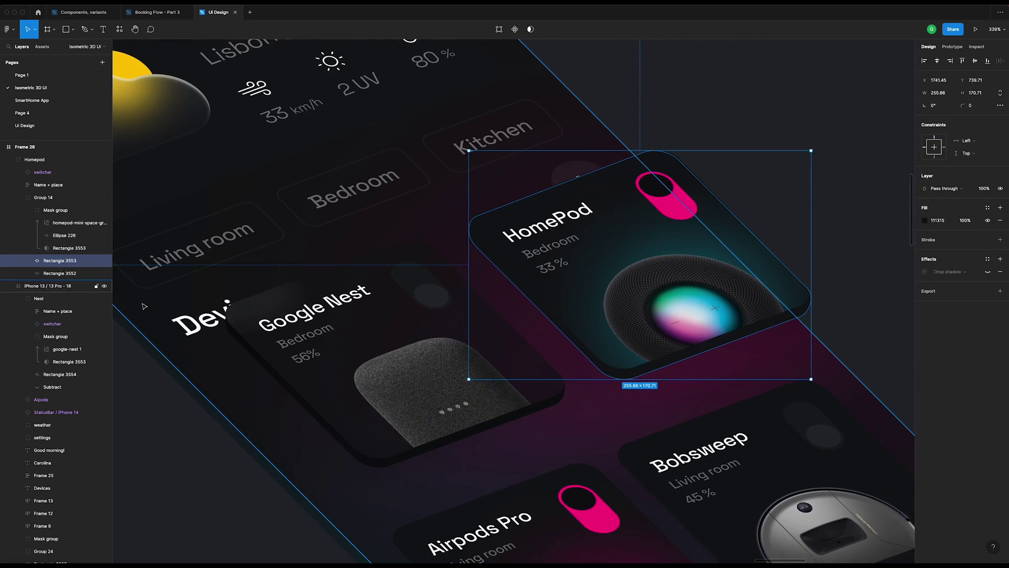
left_click(60, 273)
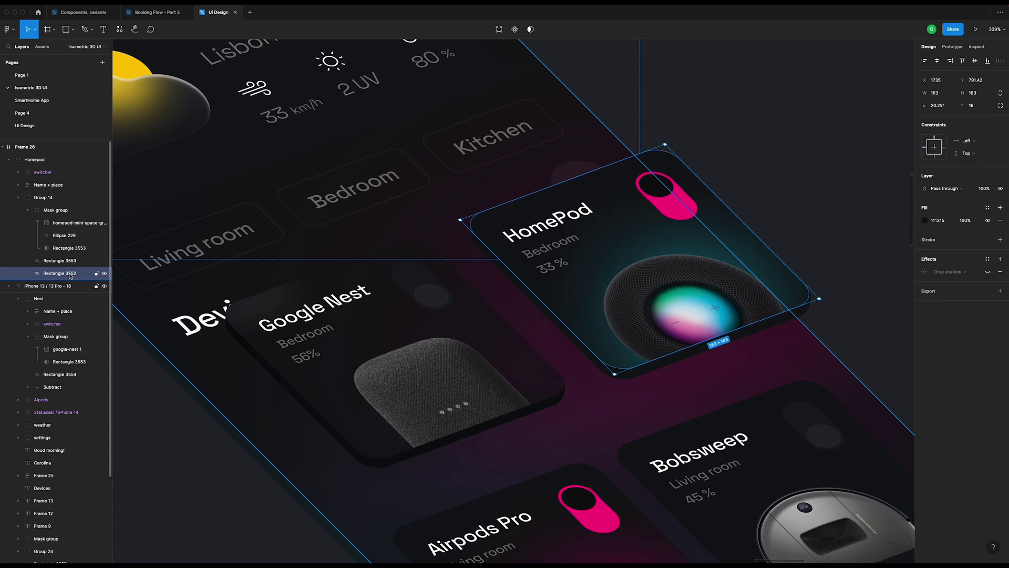
key("ctrl+d")
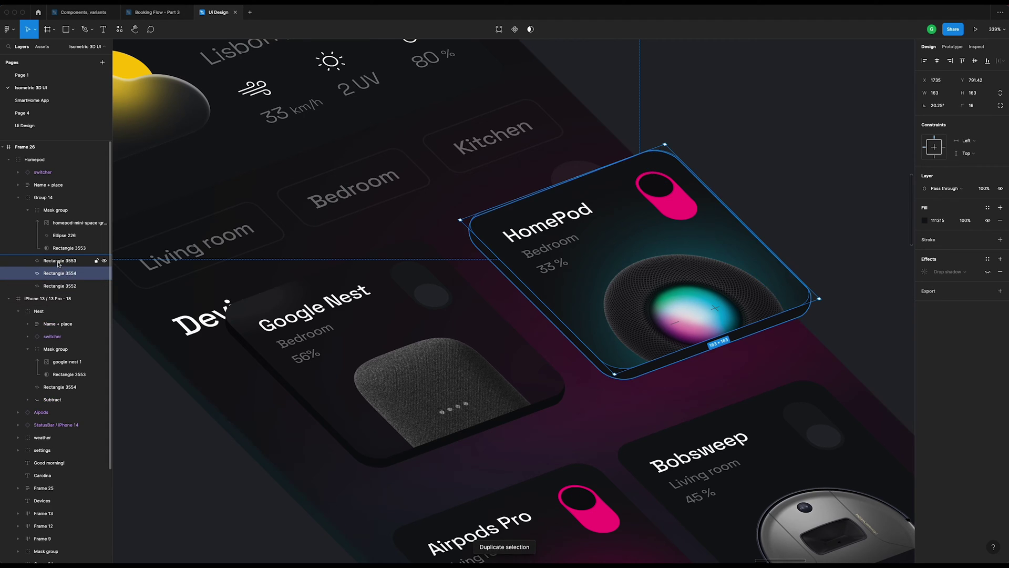
left_click_drag(49, 275, 52, 258)
left_click(57, 276)
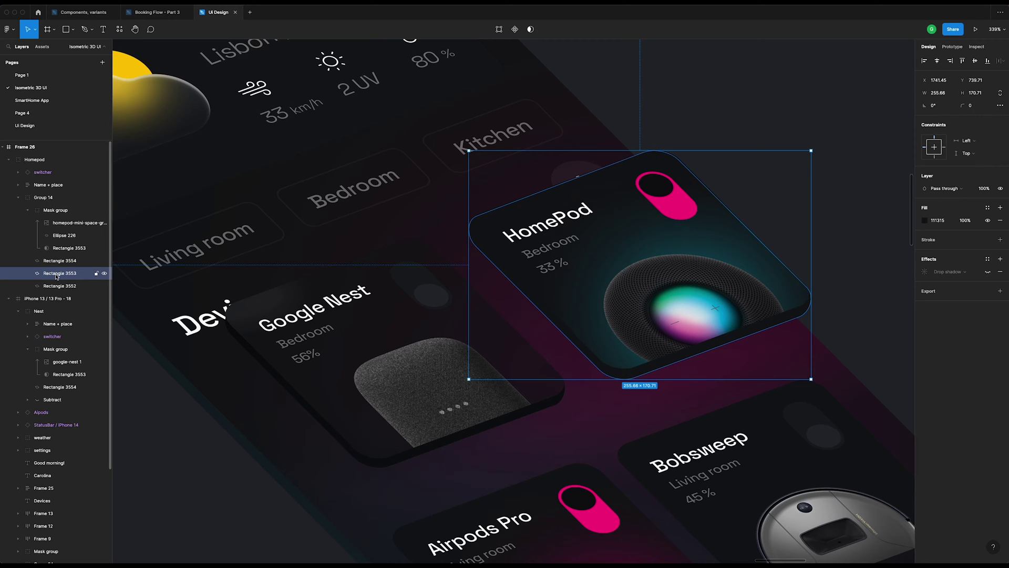
- Subtract the card-shaped copy, Rectangle 3554, from the HomePod card's flattened side shape, Rectangle 3553
left_click(56, 260, "shift")
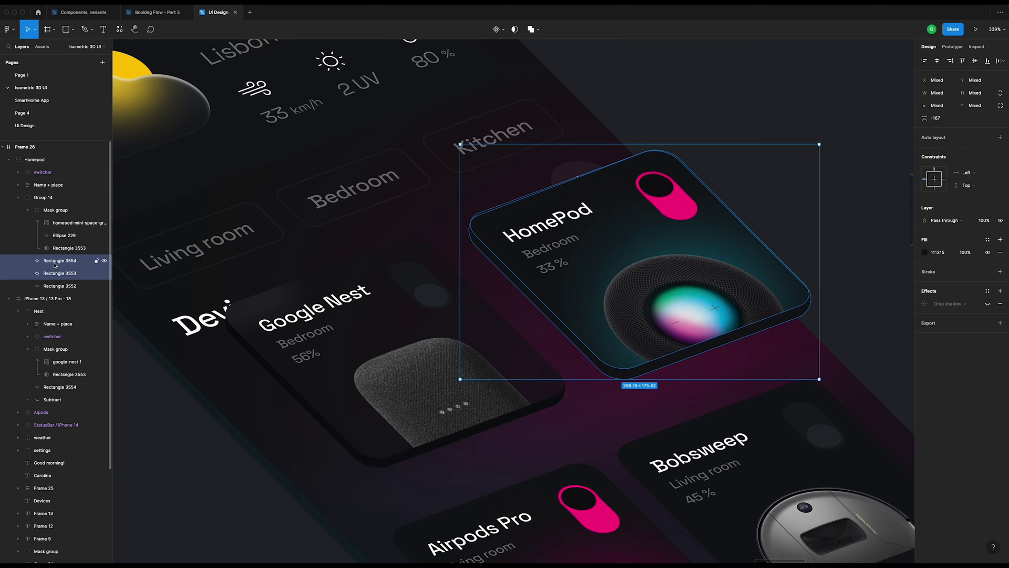
left_click(539, 31)
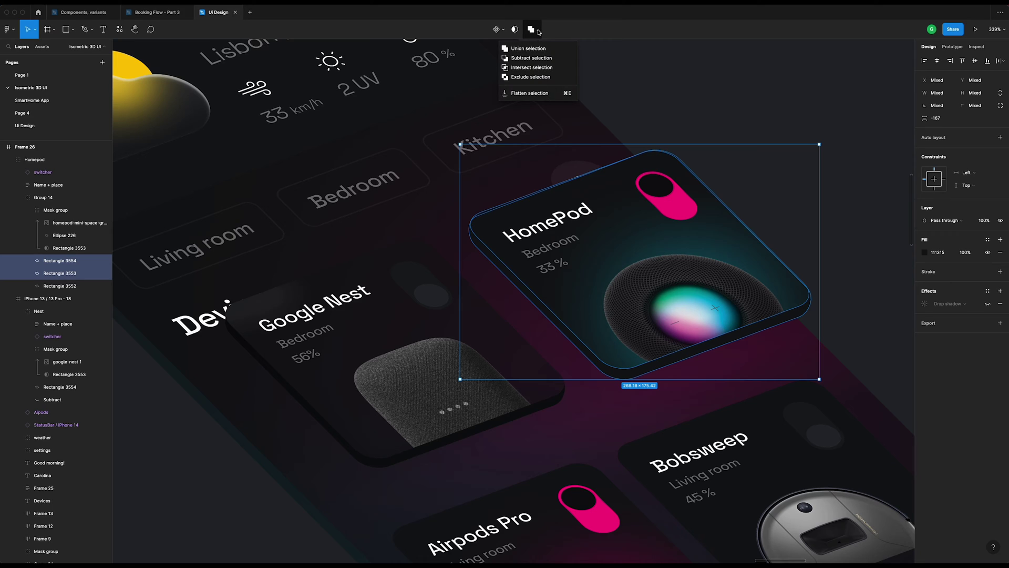
left_click(534, 58)
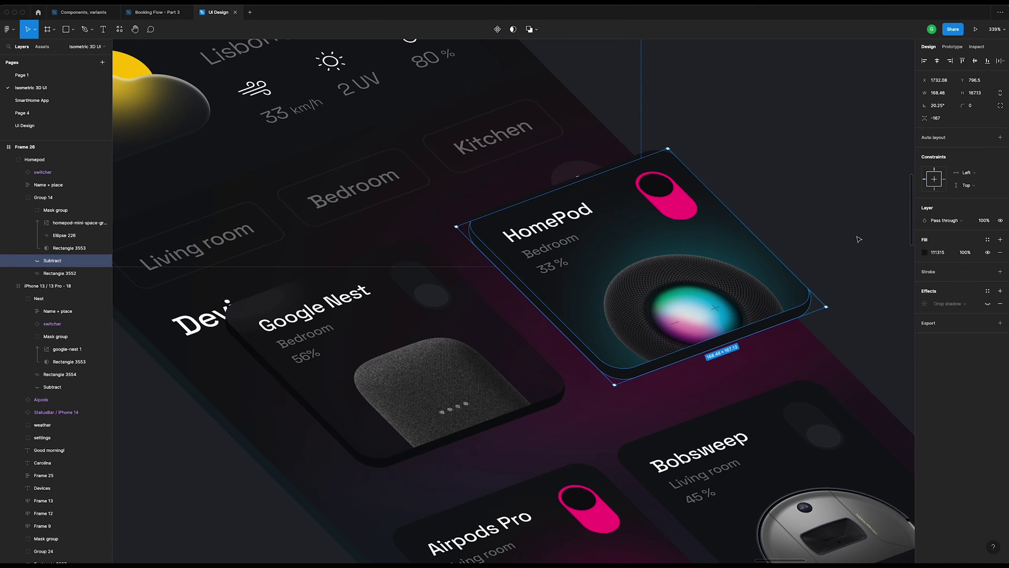
- Give the HomePod card's side shape a linear gradient fill from 0F3742 to 0F343D, sampling both teal colors from the card's glow
left_click(925, 252)
left_click(832, 253)
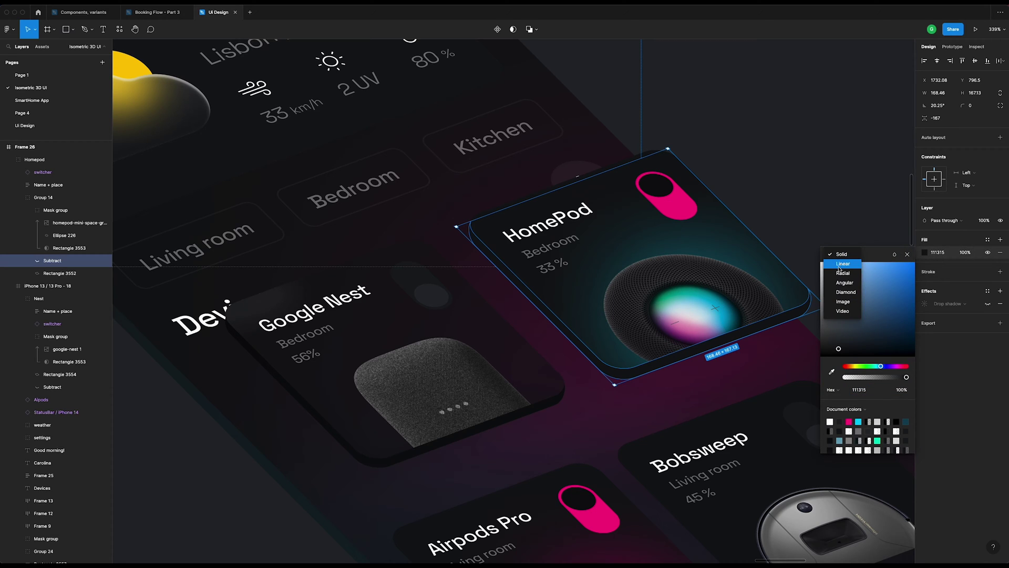
left_click(841, 264)
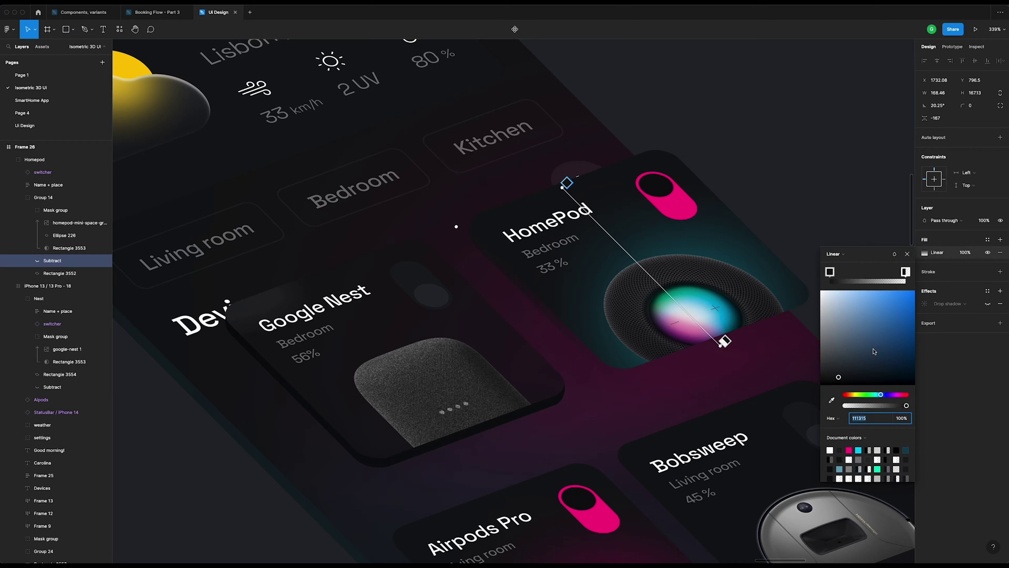
left_click(831, 272)
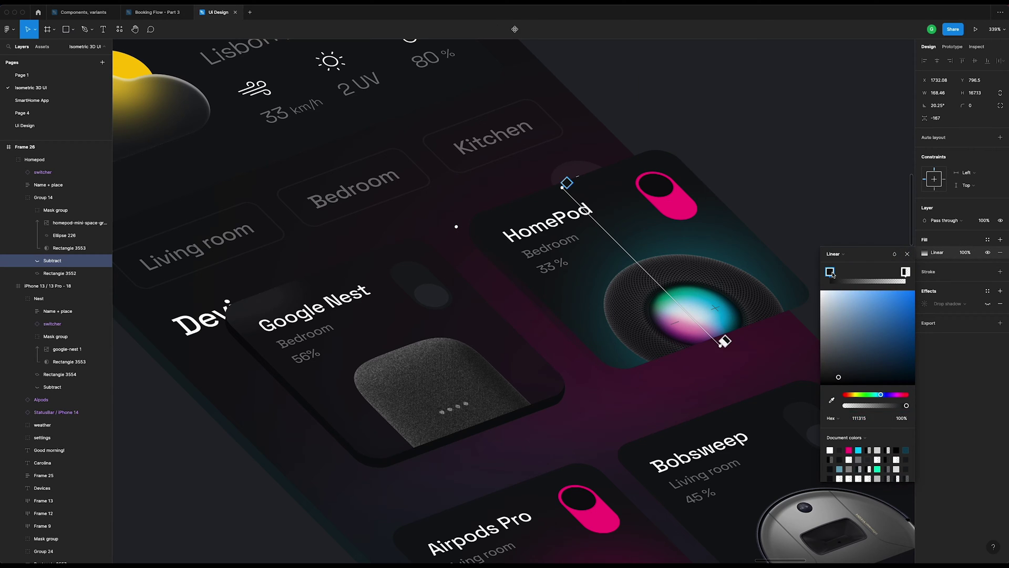
left_click(832, 400)
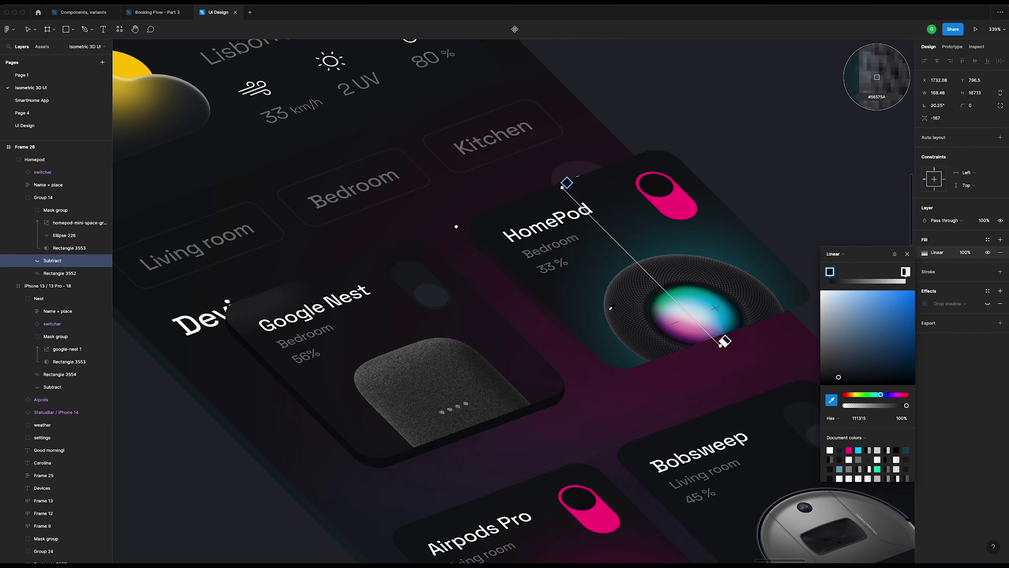
left_click(720, 248)
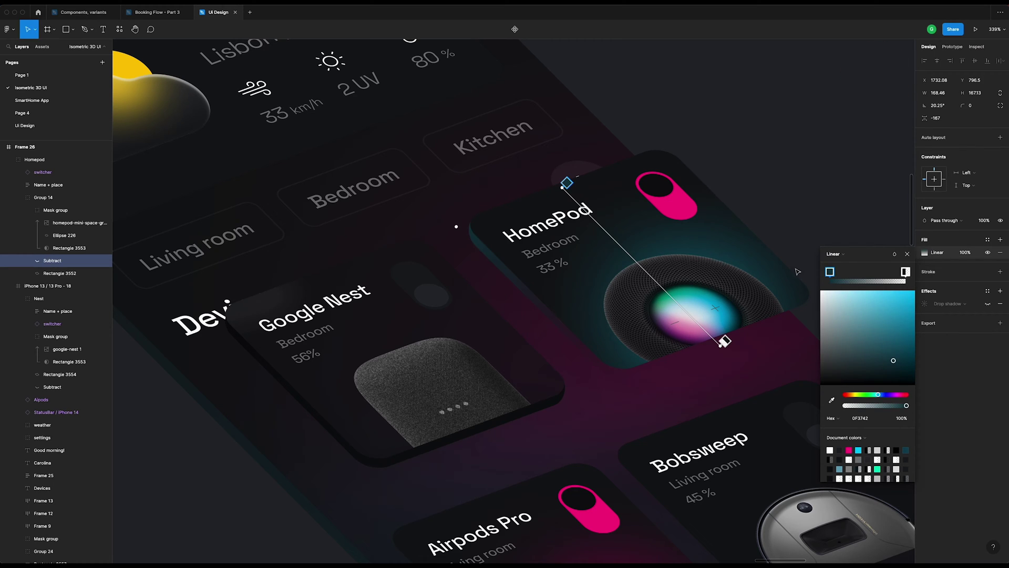
left_click(905, 272)
left_click(832, 400)
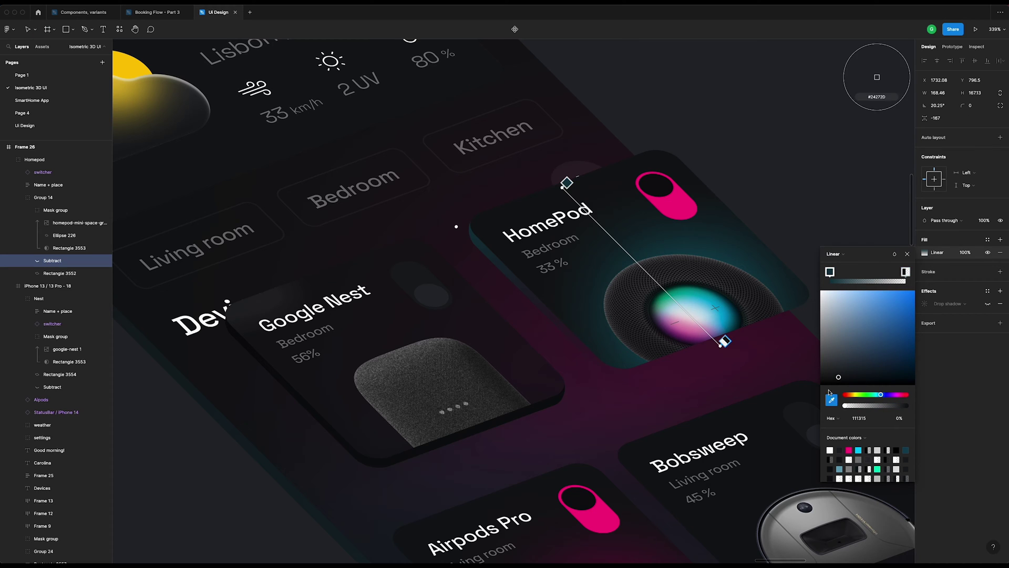
left_click(749, 264)
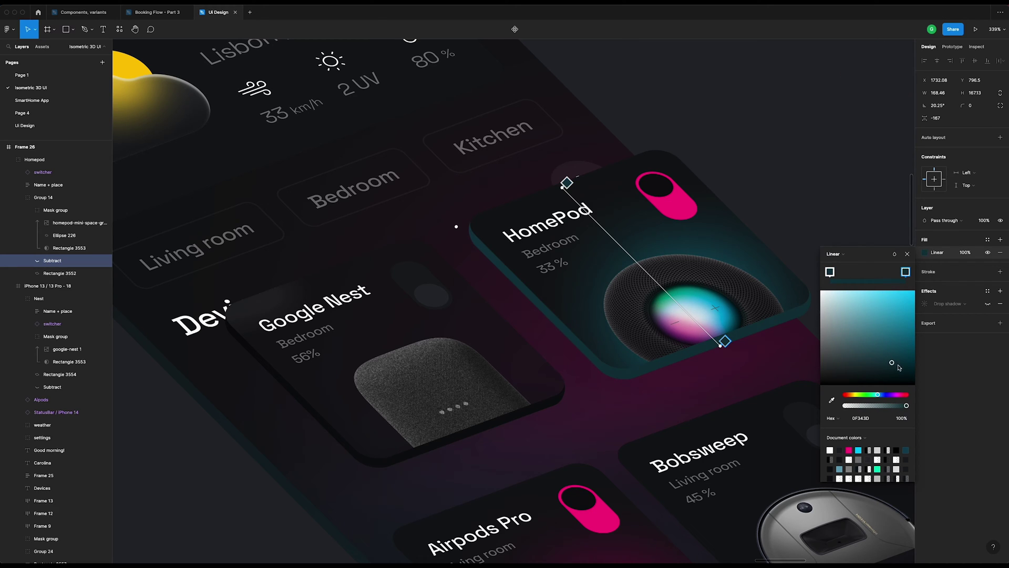
- Darken the side gradient, with the start stop at near-black 02090B and the end stop a deeper teal
left_click_drag(892, 364, 899, 372)
left_click(829, 272)
left_click_drag(894, 361, 900, 382)
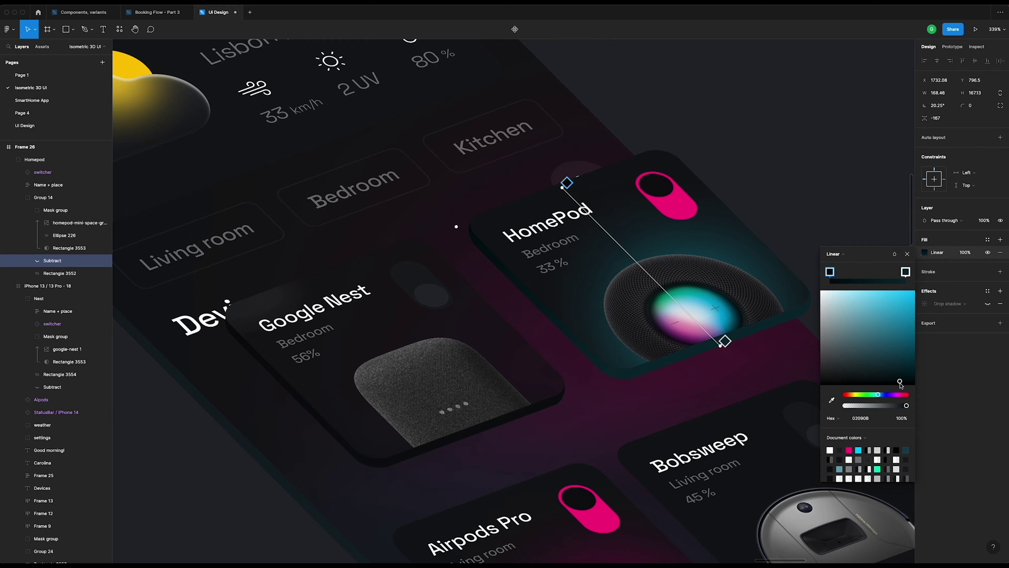
left_click(906, 271)
mouse_move(895, 368)
left_mouse_down()
mouse_move(871, 366)
mouse_move(870, 376)
mouse_move(889, 371)
left_mouse_up()
left_click(907, 254)
left_click(789, 171)
- Rename the HomePod card's background layer, Rectangle 3552, as base
left_click(710, 242)
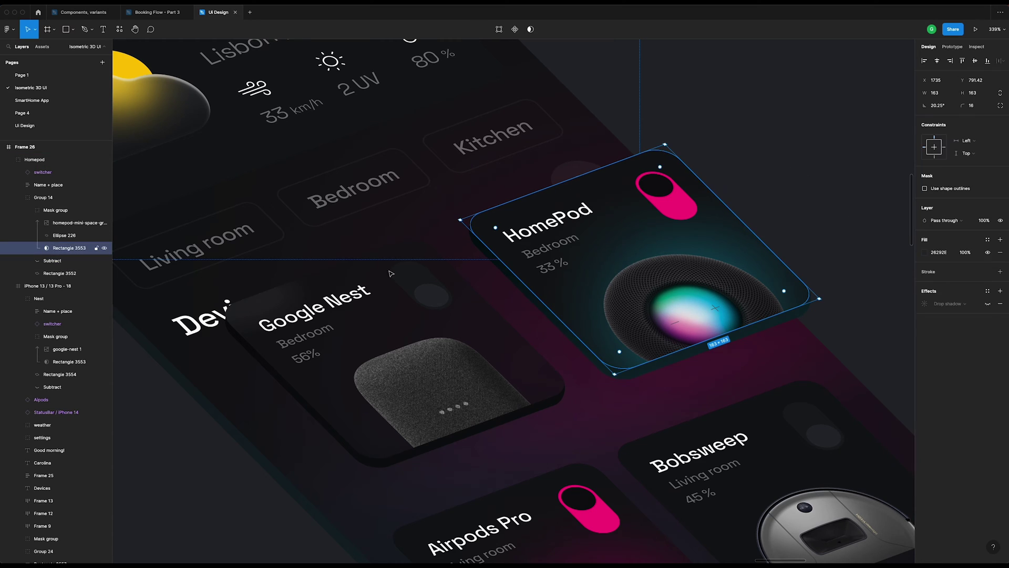
left_click(66, 274)
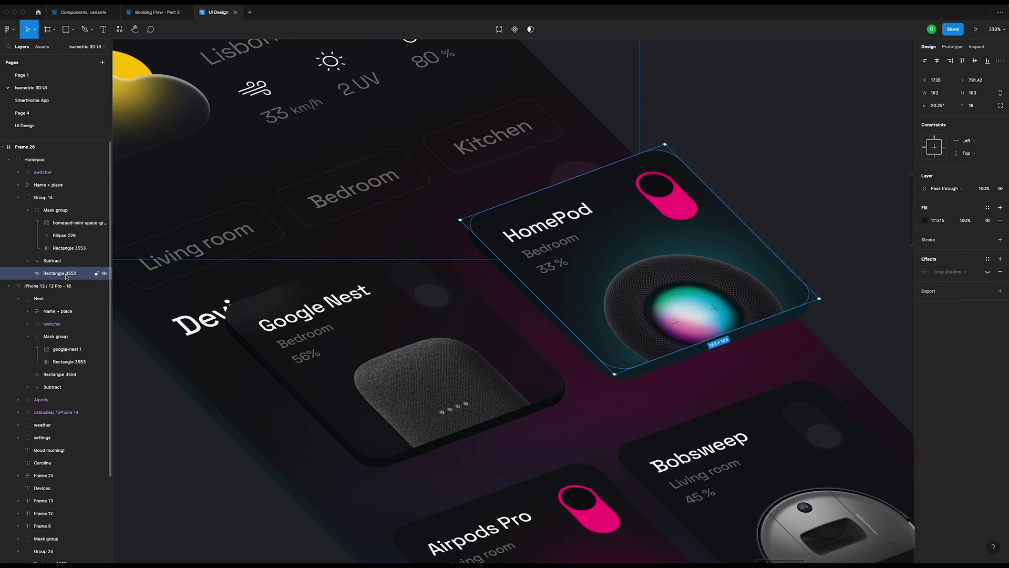
double_click(66, 274)
type("base")
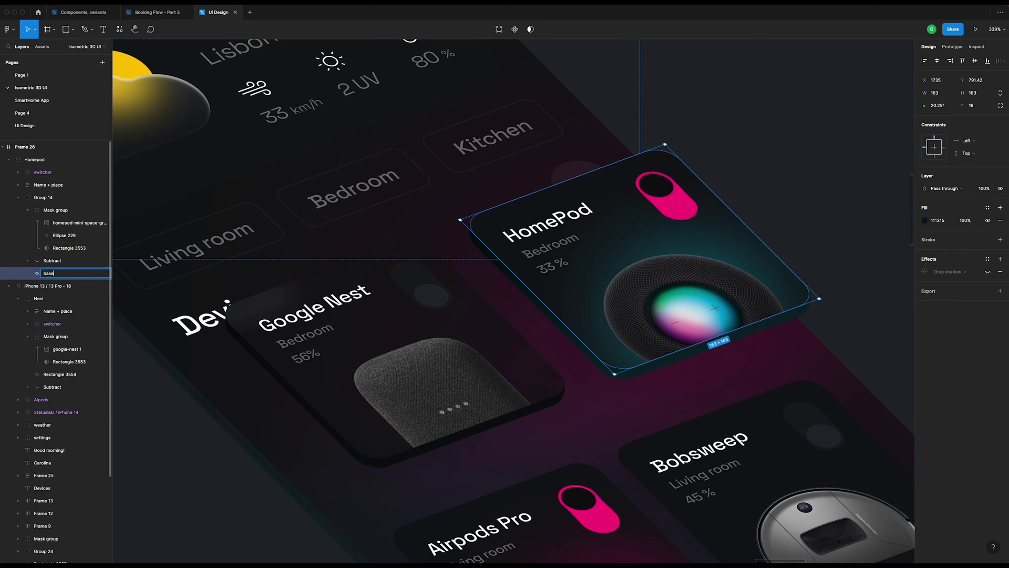
key("Return")
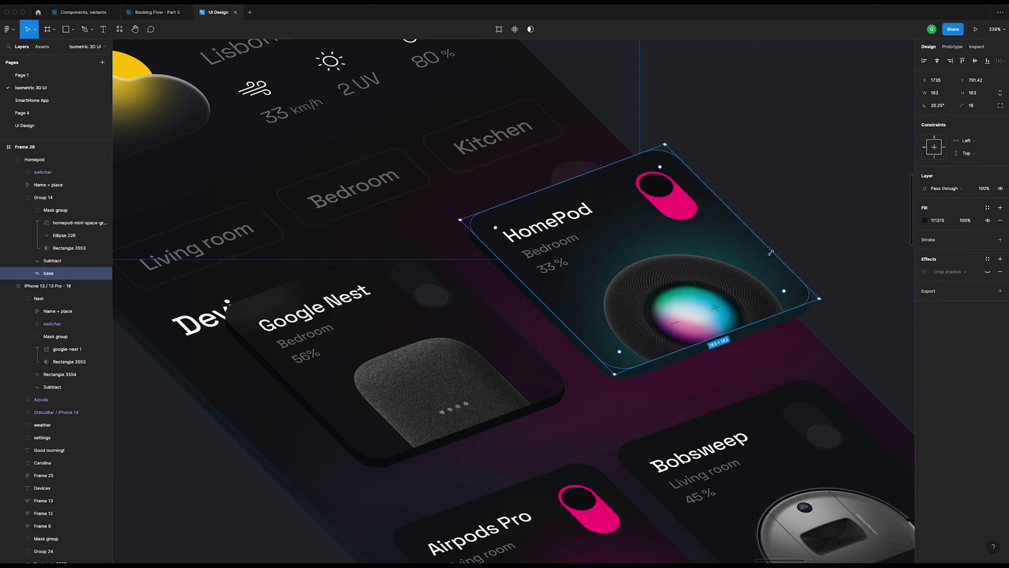
- Turn on the base layer's hidden effect and change it from drop shadow to Background blur
scroll(767, 256, "up", 3)
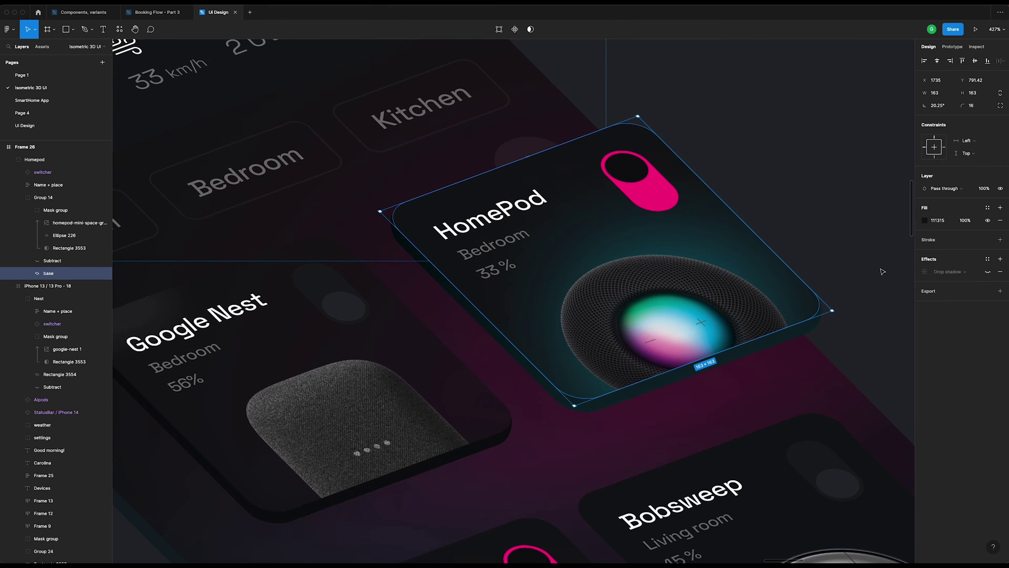
left_click(989, 271)
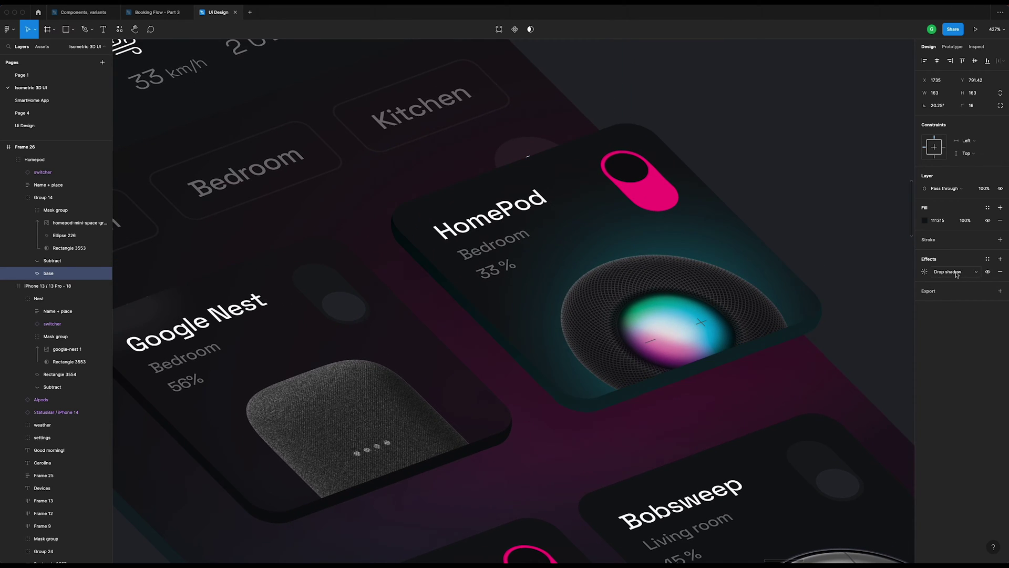
left_click(958, 278)
left_click(962, 291)
left_click(925, 272)
left_click(851, 293)
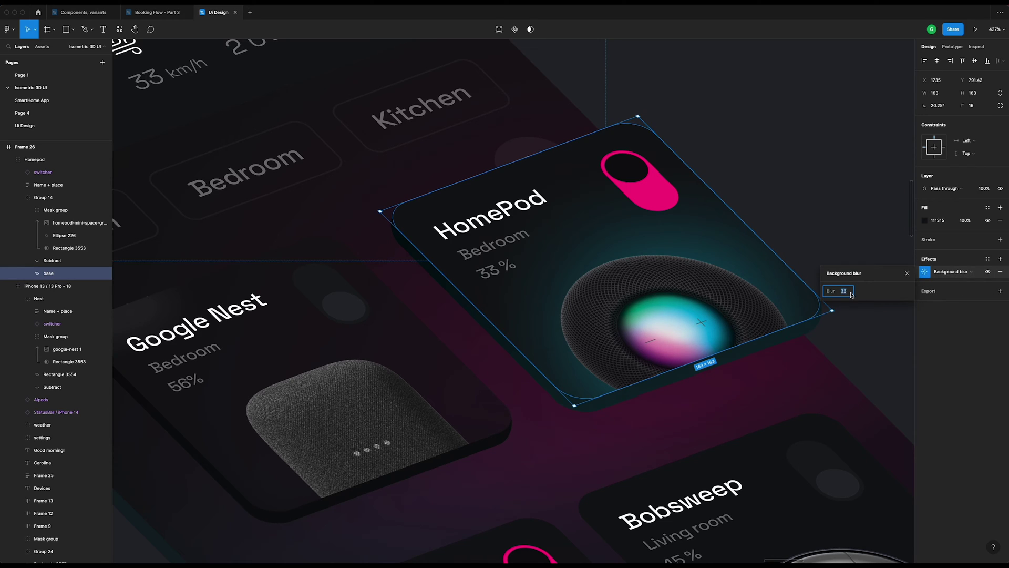
key("Return")
left_click(955, 274)
left_click(954, 273)
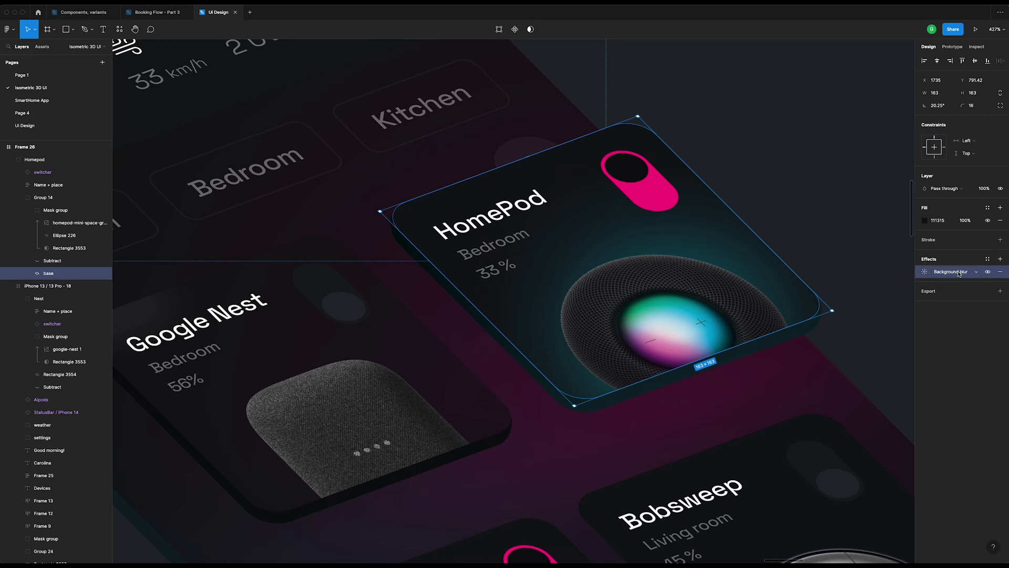
- Lower the base layer's fill opacity, trying 80% before settling on 60%
left_click(970, 221)
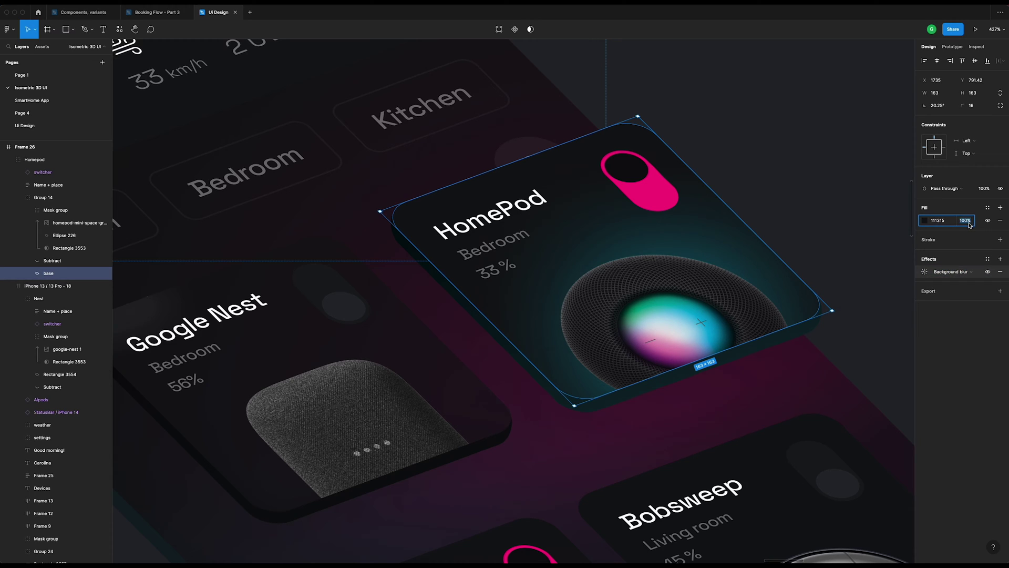
left_click(966, 222)
double_click(966, 221)
type("80")
key("Return")
double_click(965, 222)
type("60")
key("Return")
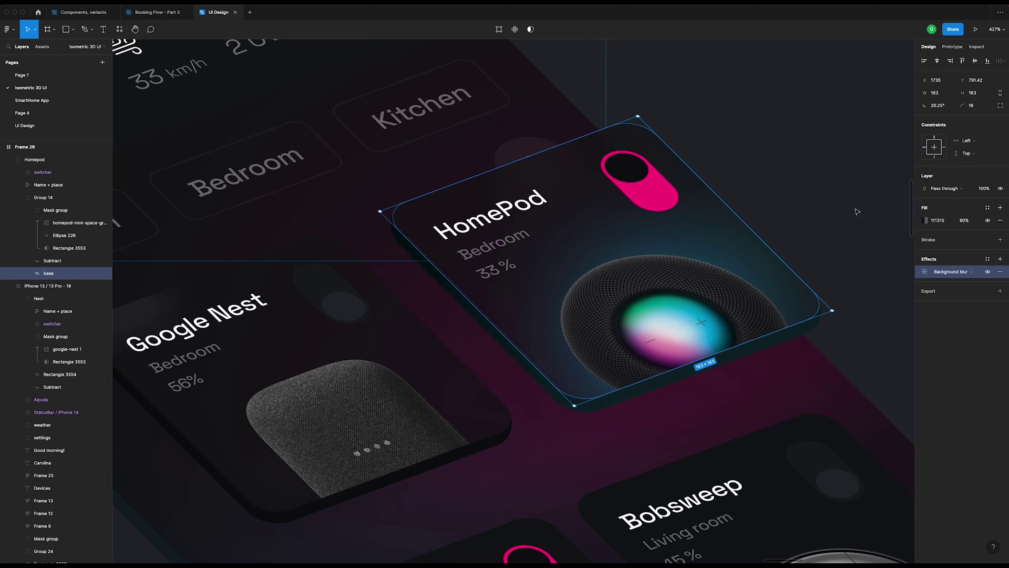
- Set the base layer's background blur to 24 and deselect the layer
left_click(925, 271)
type("2")
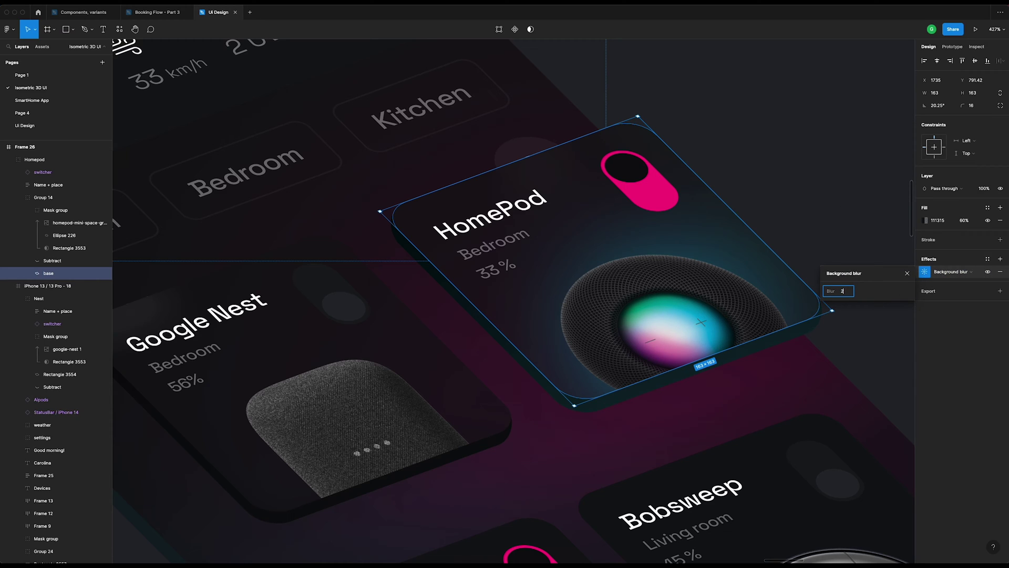
type("4")
key("Return")
left_click(852, 293)
key("Return")
left_click(742, 143)
- Shift the HomePod card group to X 1727, Y 793.57, undoing a trial move farther down the screen
scroll(723, 126, "down", 10)
left_click(664, 187)
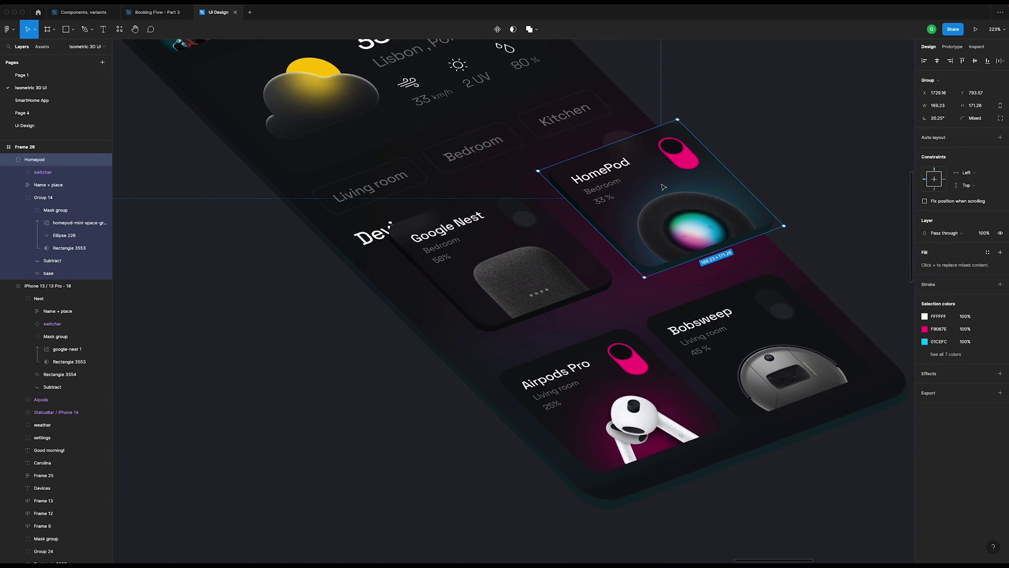
left_click_drag(661, 198, 642, 145)
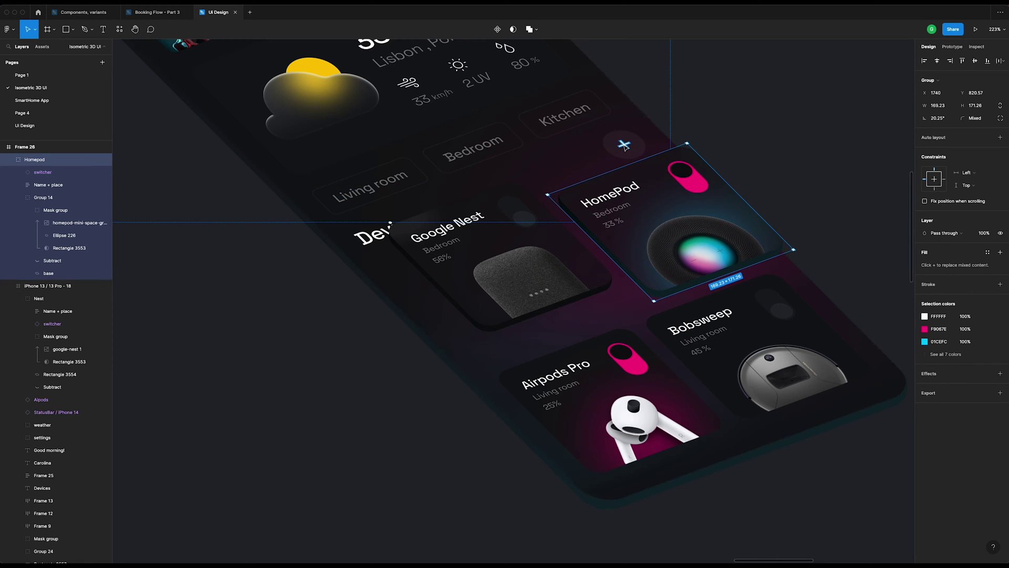
key("super+z")
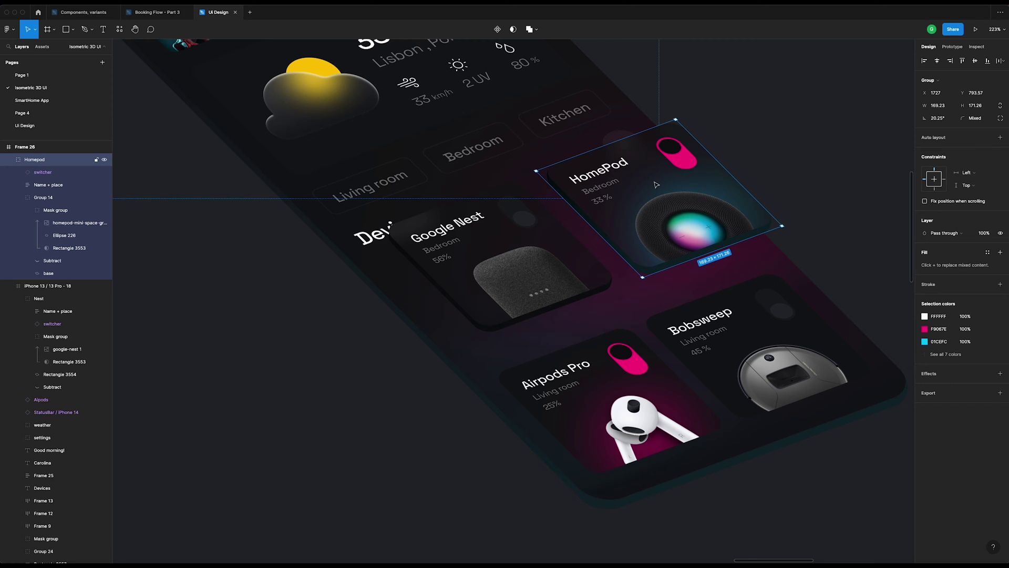
- Add a drop shadow to the Homepod group with a blur of 20 and 50% opacity
scroll(656, 184, "up", 4)
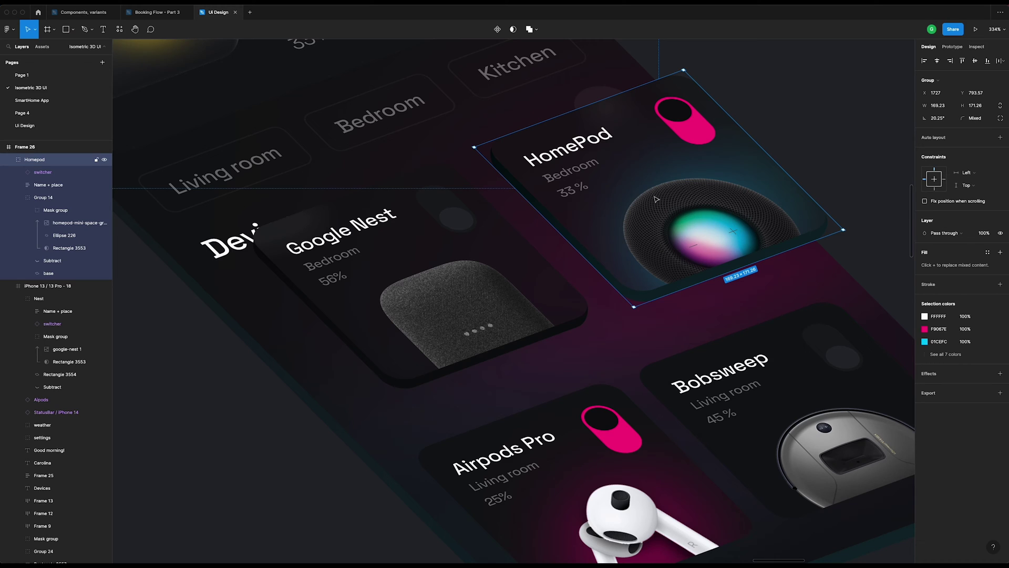
left_click(8, 160)
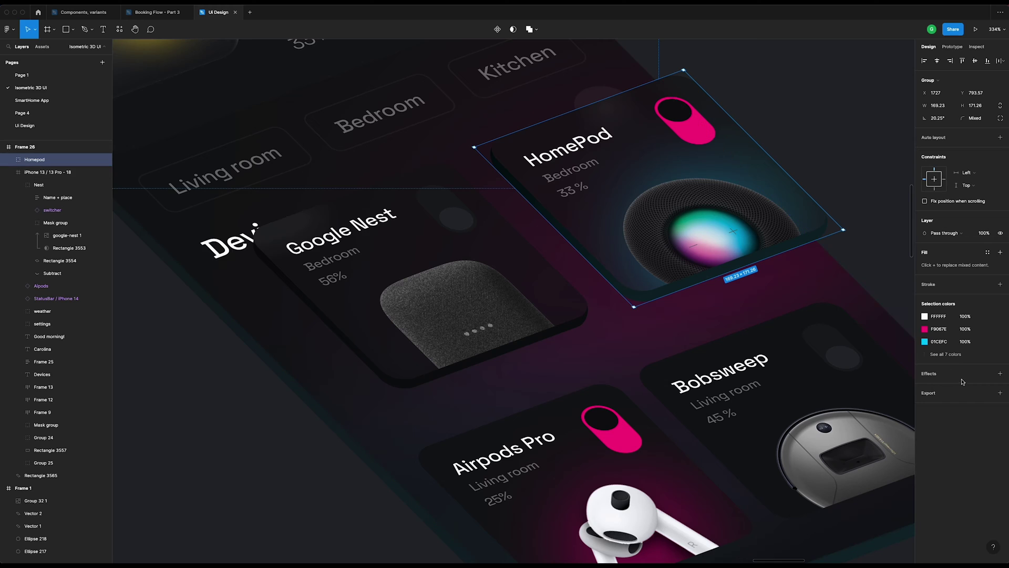
left_click(1001, 374)
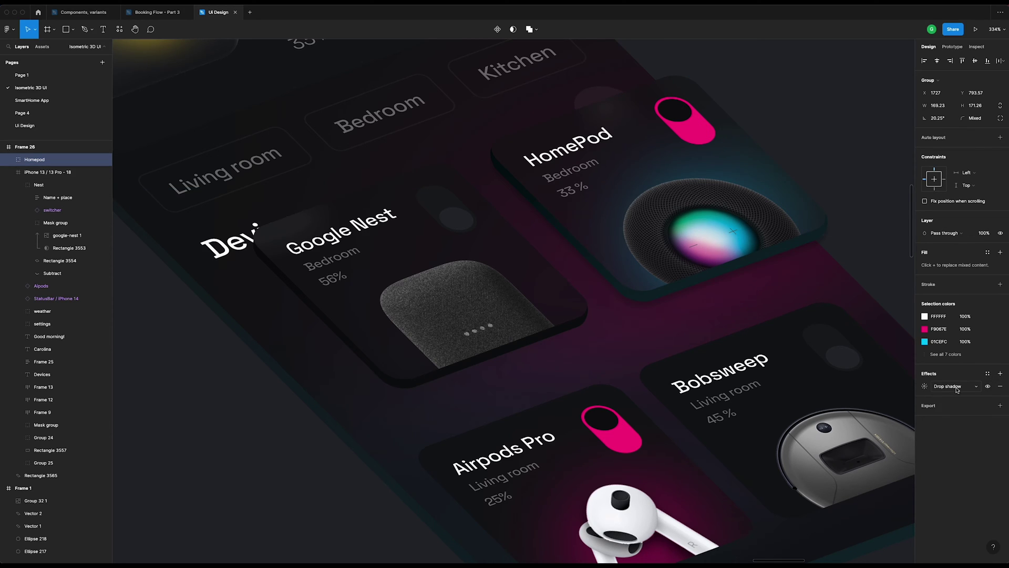
left_click(922, 388)
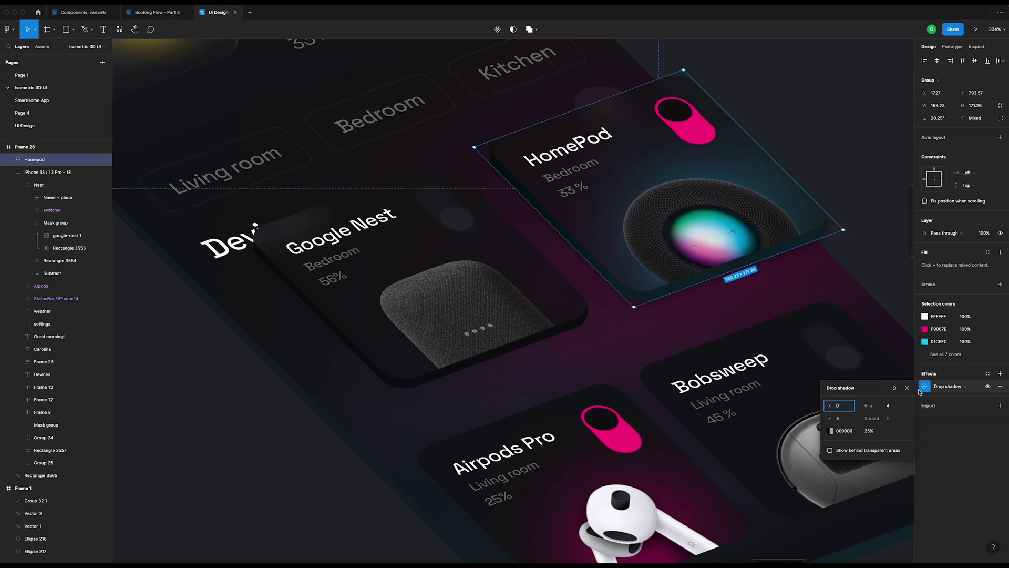
left_click(889, 406)
key("Tab")
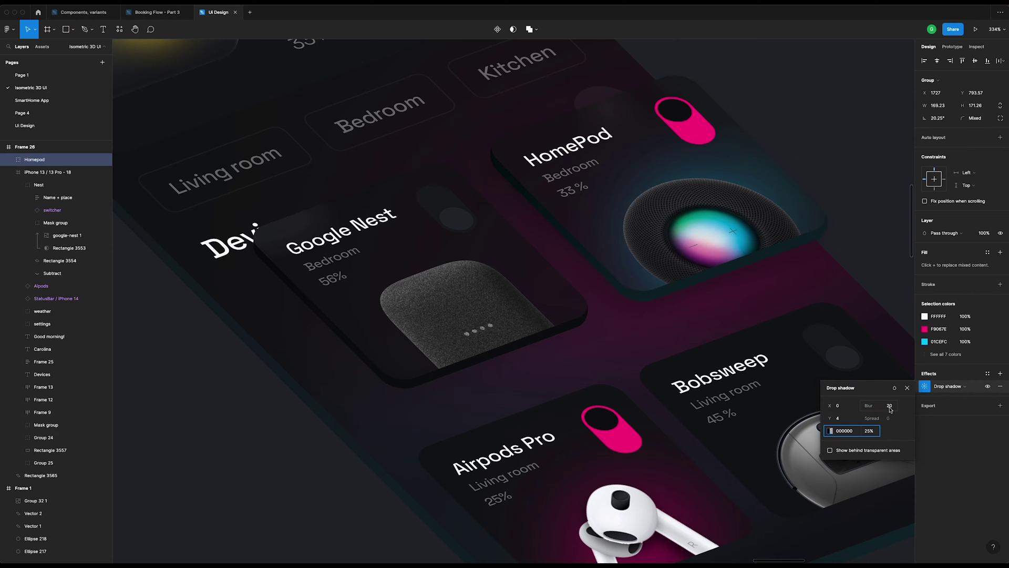
left_click(875, 432)
type("50")
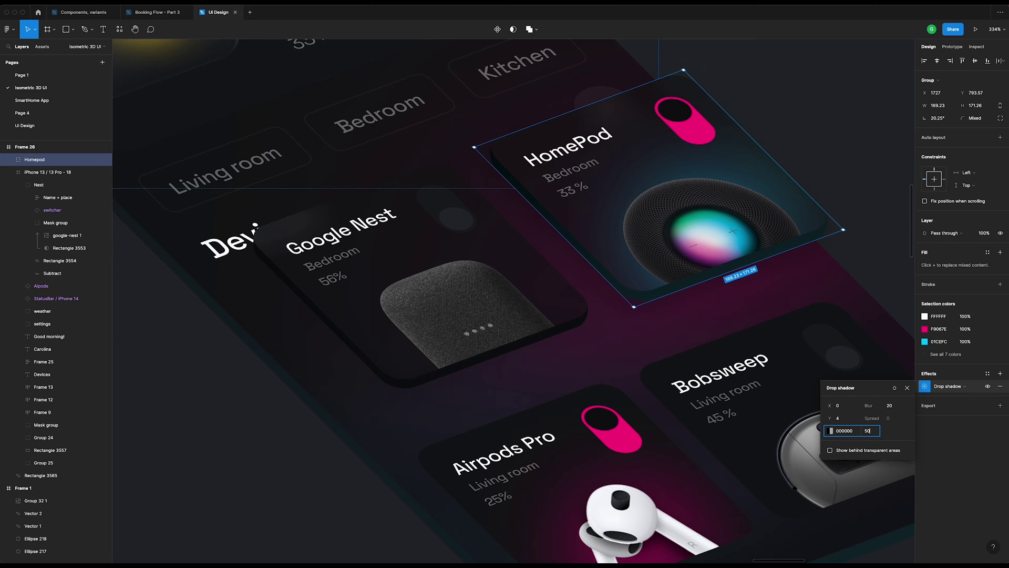
key("Return")
- Increase the Homepod shadow's Y offset, trying 16 and 24 before settling on 32, and close the effect settings
left_click(841, 419)
type("16")
key("Tab")
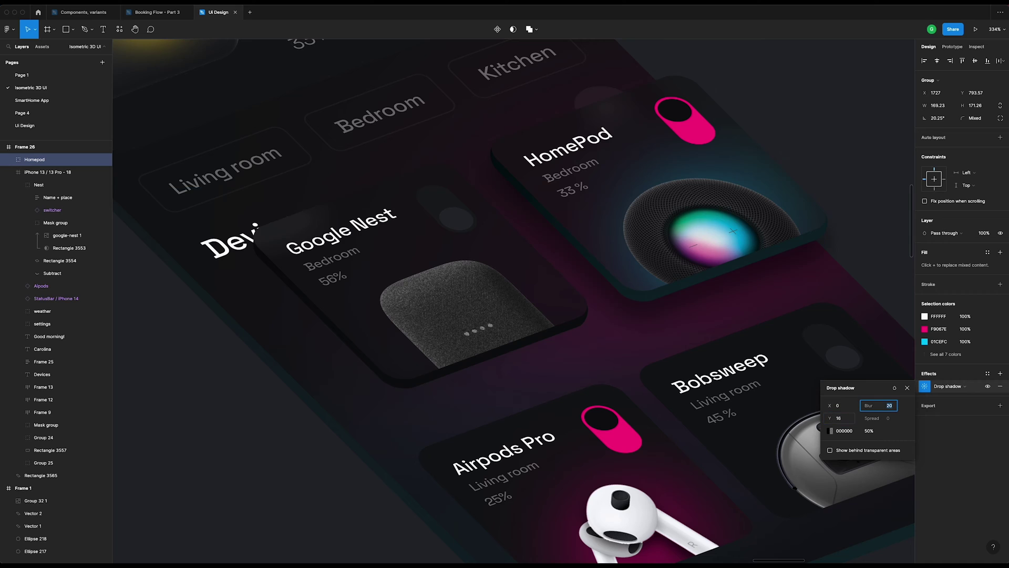
left_click(844, 422)
type("2")
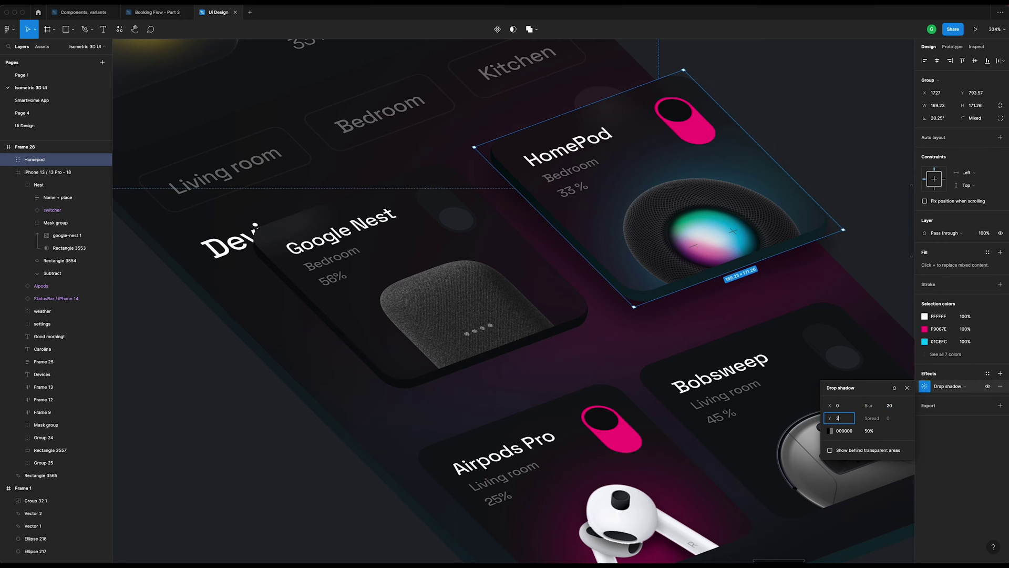
type("4")
key("Return")
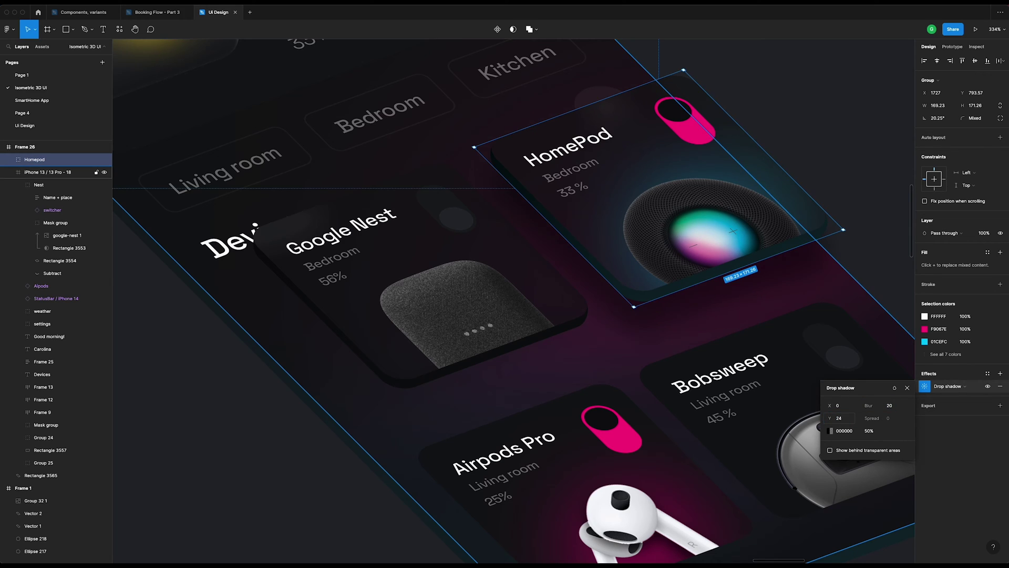
left_click(847, 422)
type("32")
key("Tab")
left_click(907, 390)
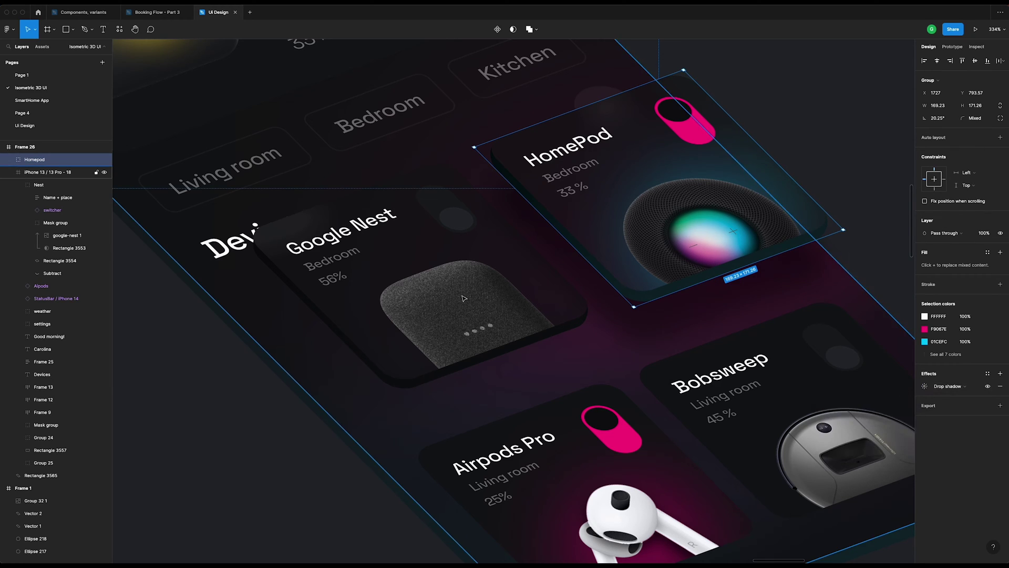
- Add a drop shadow effect to the Google Nest card's group, Nest
left_click(461, 299)
left_click(461, 313)
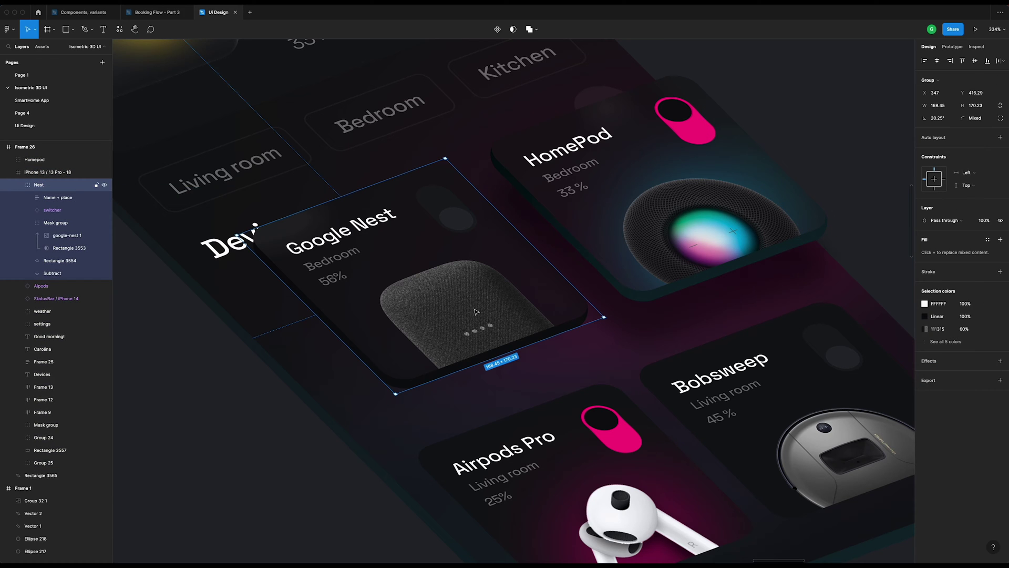
scroll(475, 312, "down", 5)
scroll(475, 305, "up", 4)
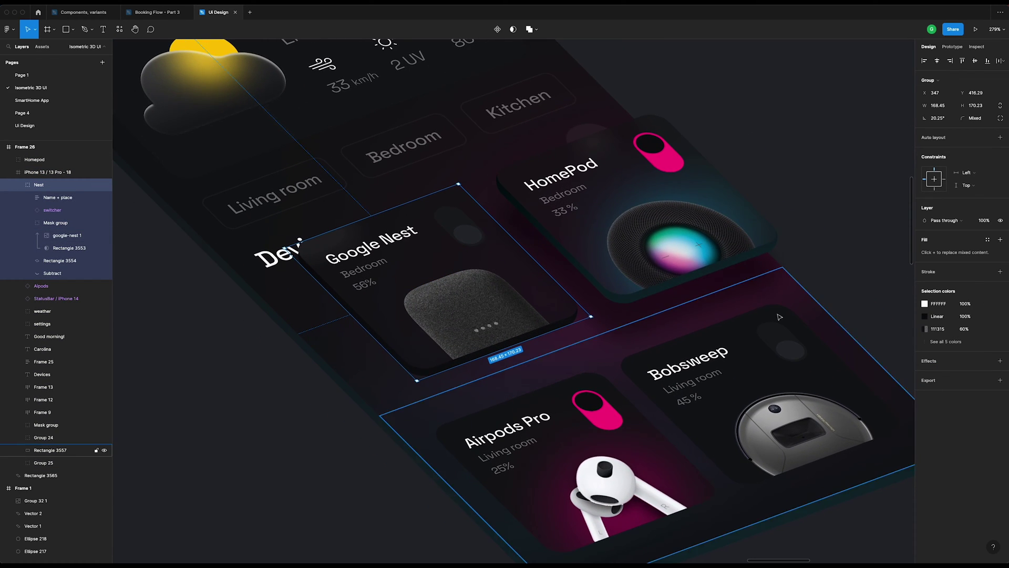
left_click(957, 374)
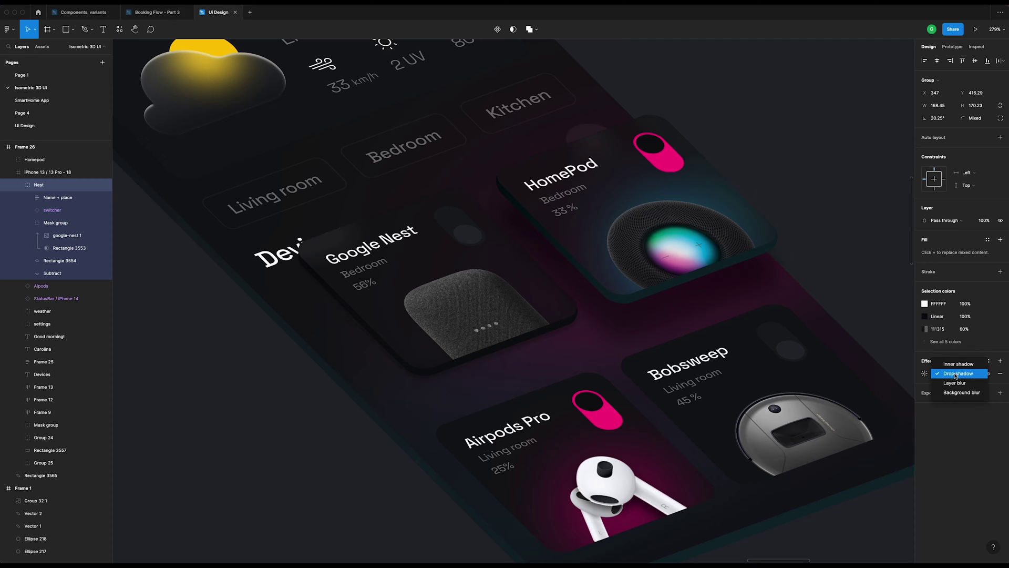
- Give the Google Nest card a drop shadow with blur 20, Y offset 24 and 50% opacity
left_click(956, 373)
left_click(924, 374)
left_click(889, 394)
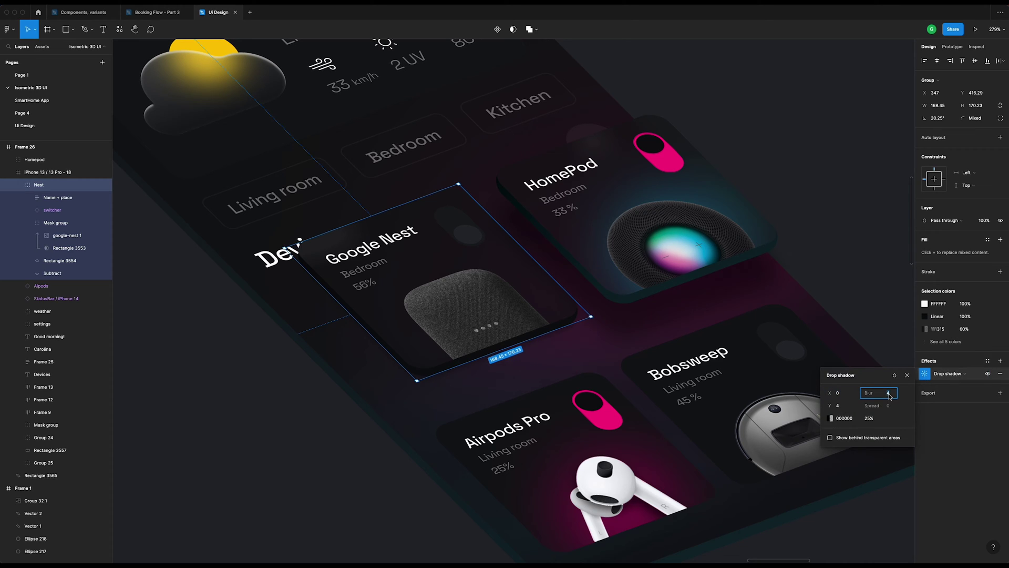
key("Tab")
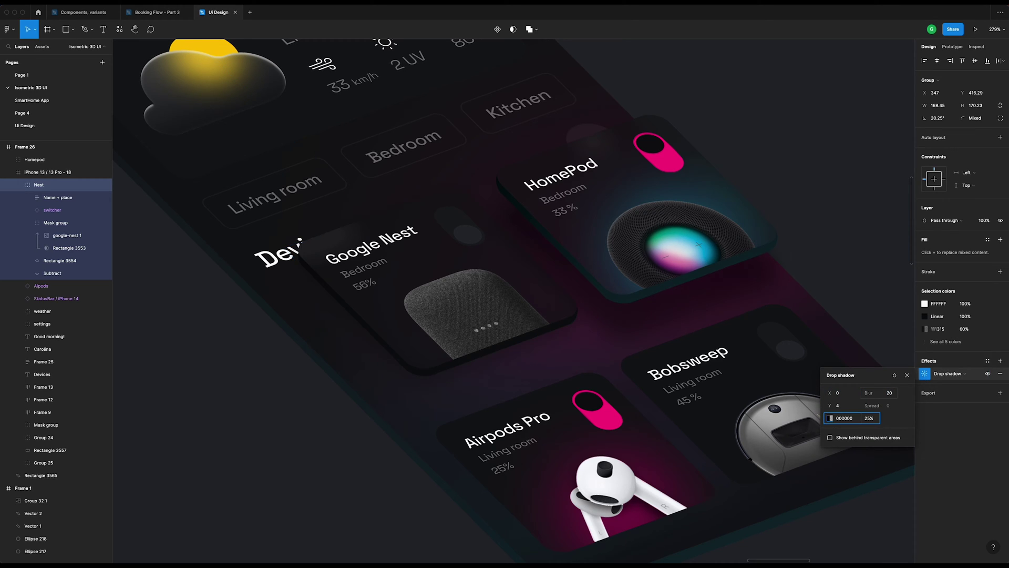
left_click(840, 407)
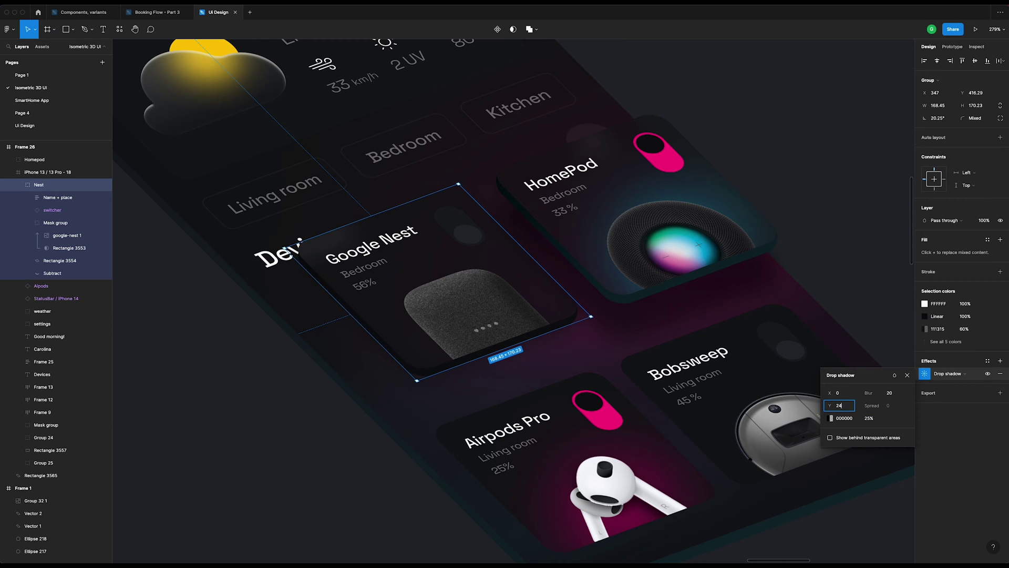
type("24")
key("Tab")
left_click(869, 418)
key("Return")
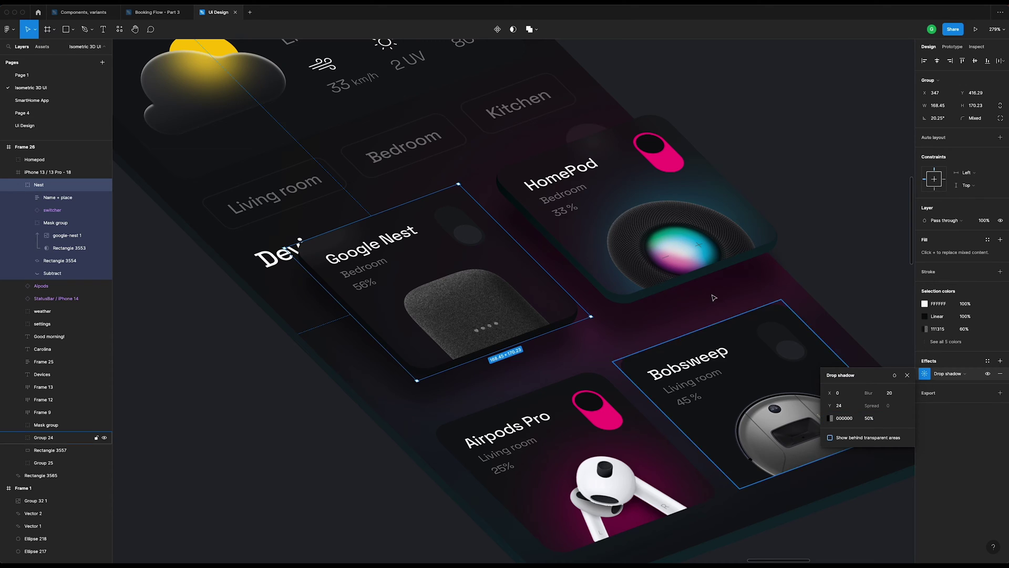
- Check the HomePod card's drop shadow settings and match the Google Nest card's shadow with a Y offset of 32
left_click(685, 269)
left_click(925, 386)
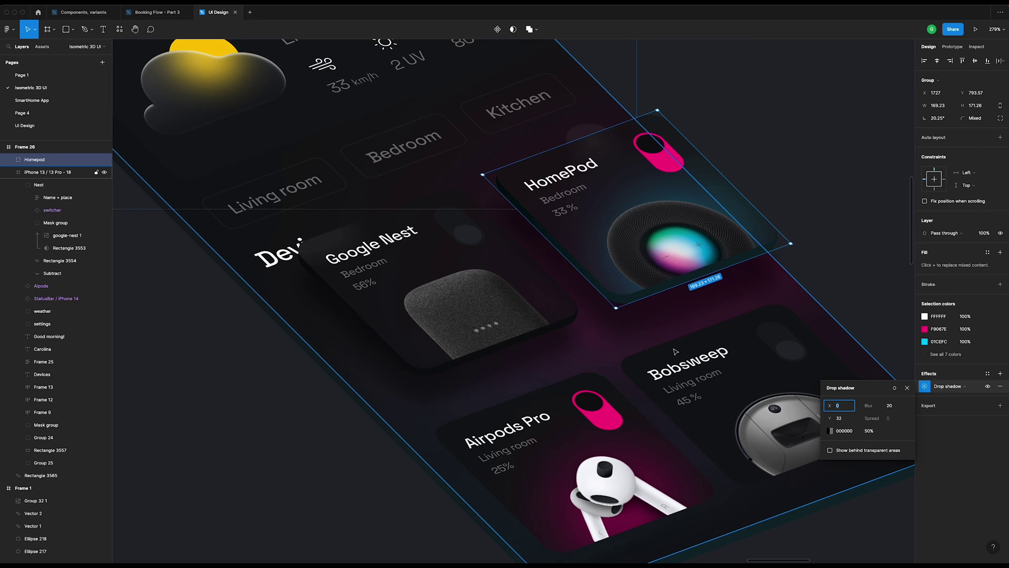
left_click(436, 270)
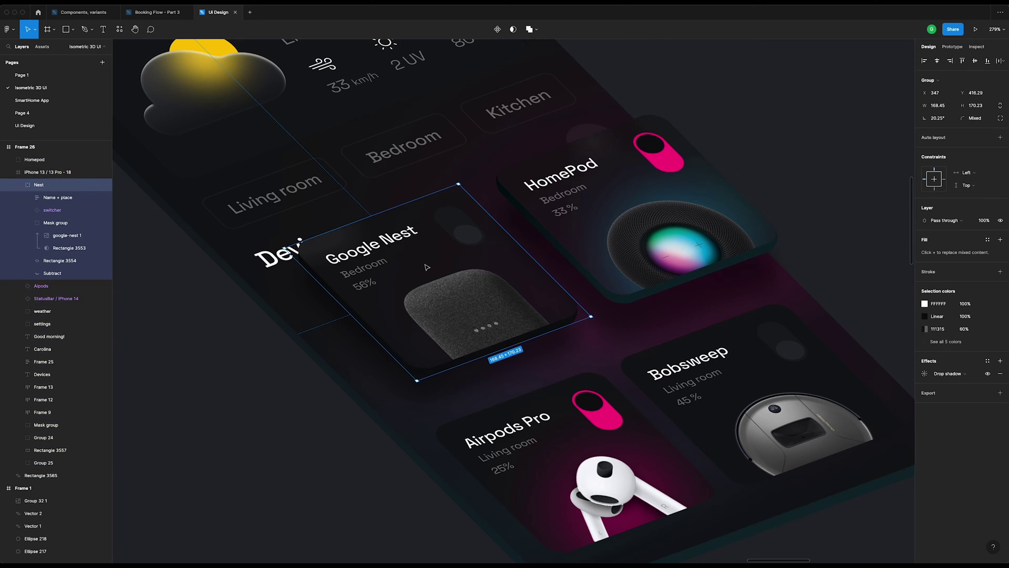
left_click(925, 373)
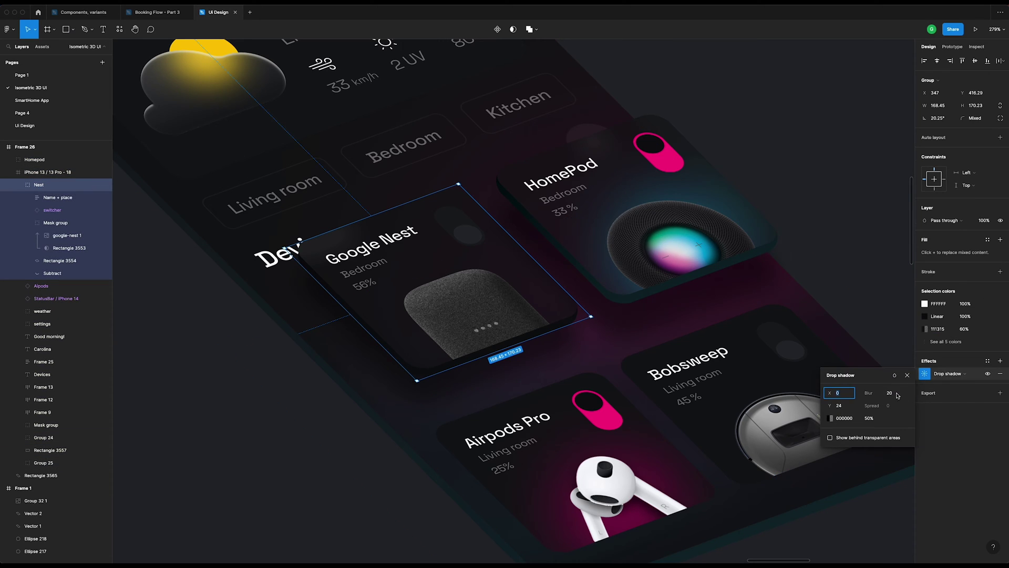
left_click(842, 407)
type("32")
key("Tab")
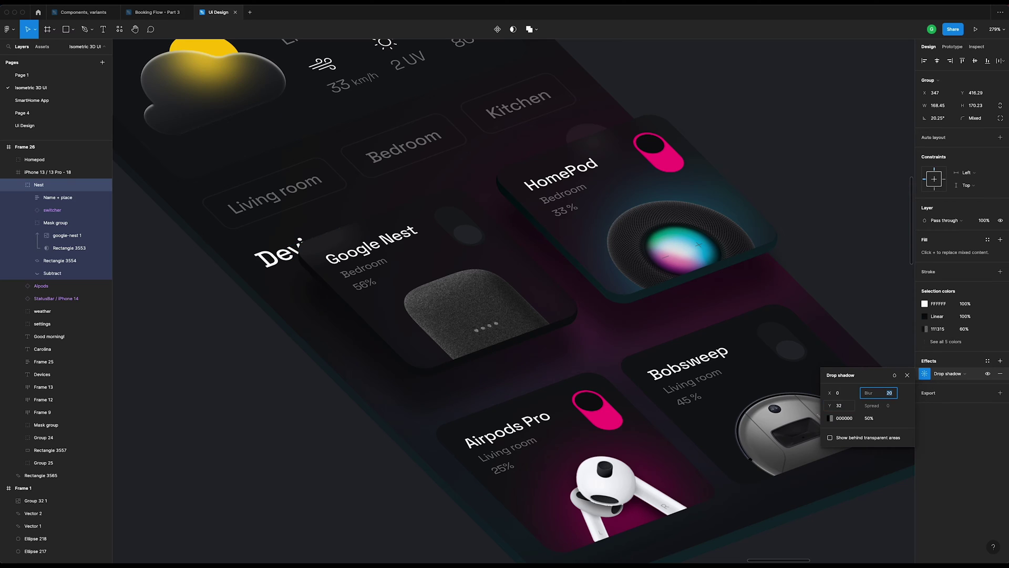
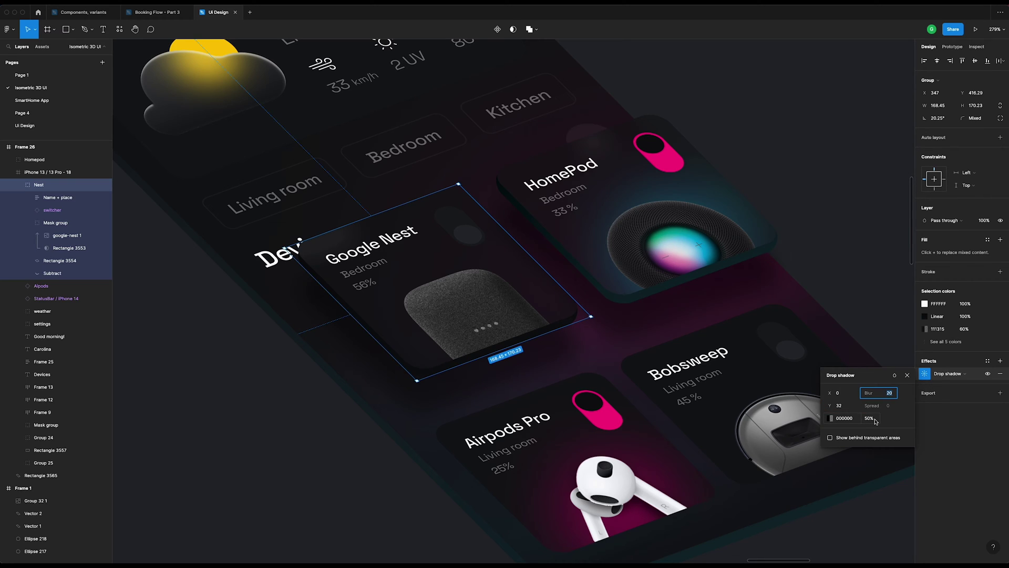
left_click(796, 181)
- Compare the raised cards and shadows in the working phone frame with the finished pink reference mockup
scroll(797, 177, "down", 5)
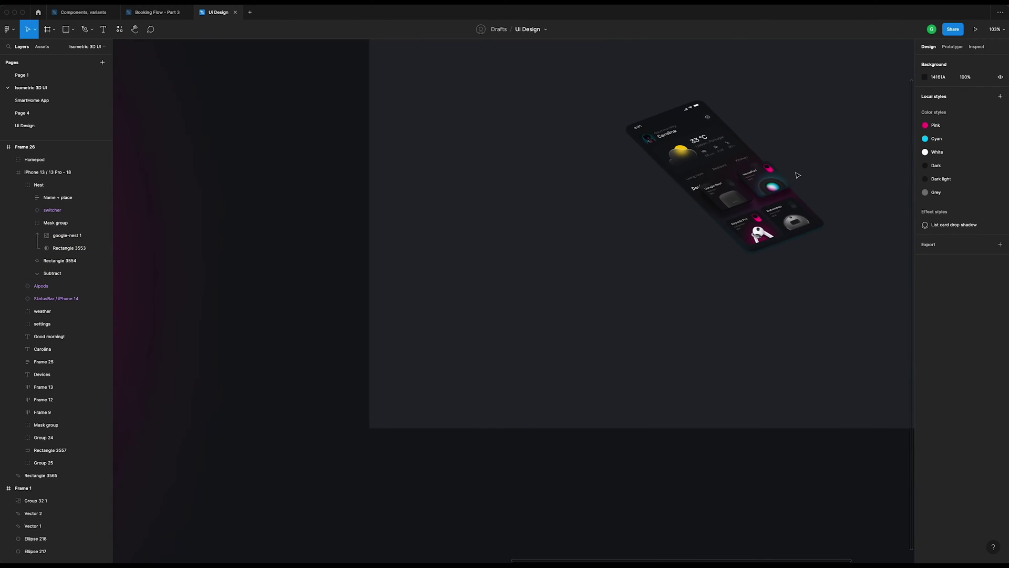
scroll(796, 176, "down", 4)
left_click(368, 218)
scroll(346, 219, "up", 10)
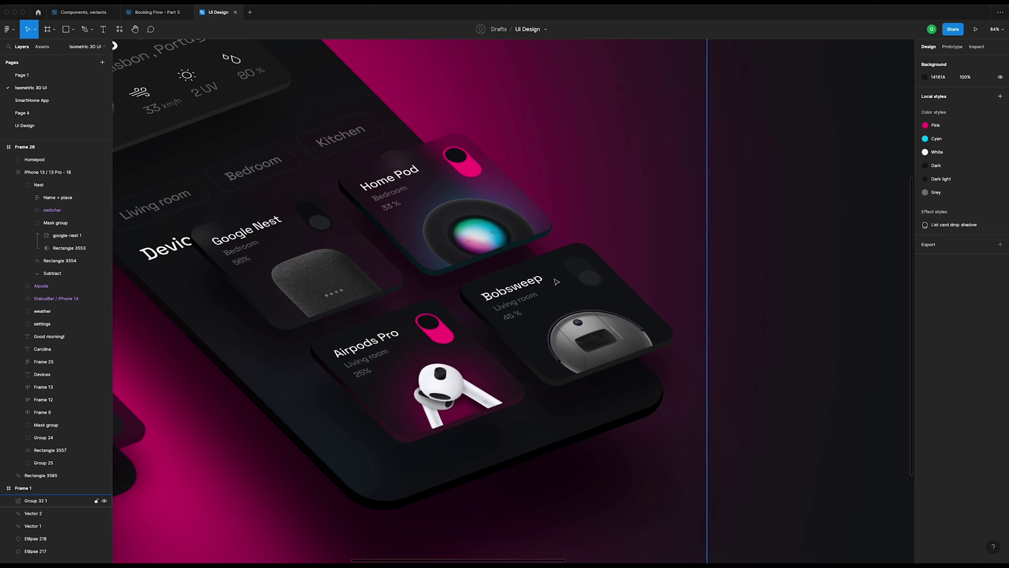
scroll(556, 281, "down", 10)
left_click(788, 229)
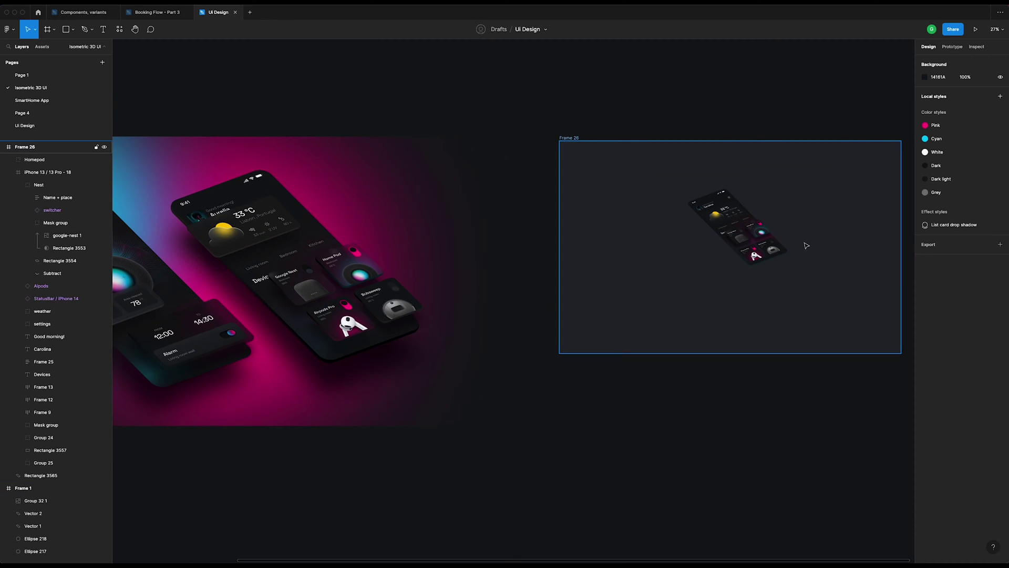
scroll(805, 245, "up", 6)
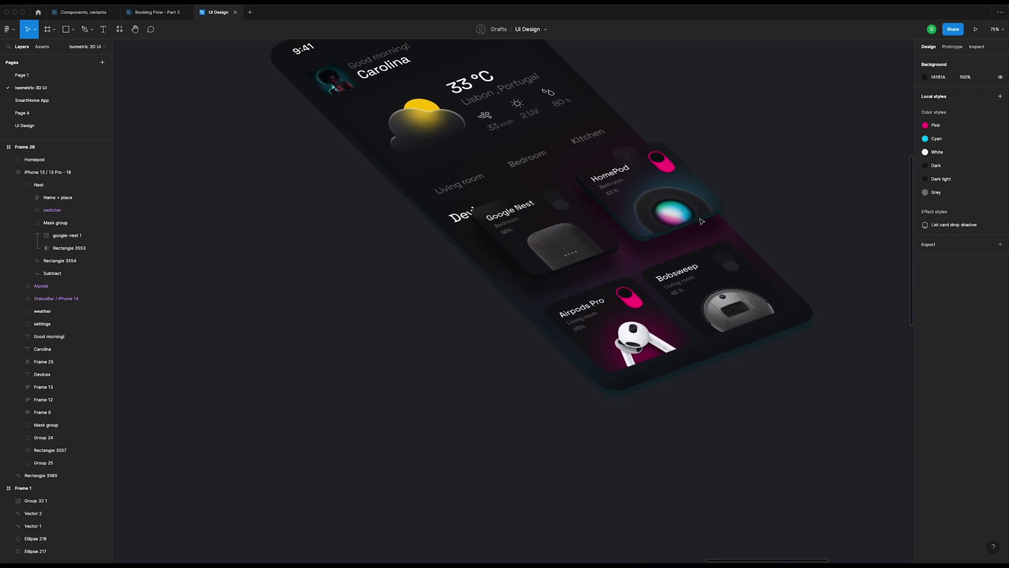
scroll(702, 221, "up", 5)
- Detach the Airpods Pro card from its component and convert the resulting frame into a group
left_click(746, 344)
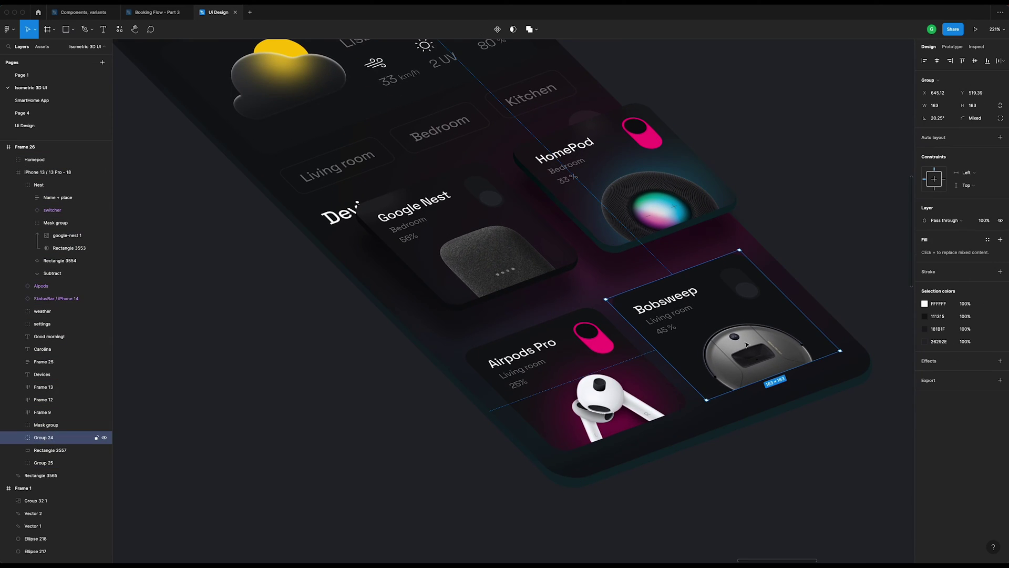
scroll(746, 345, "up", 3)
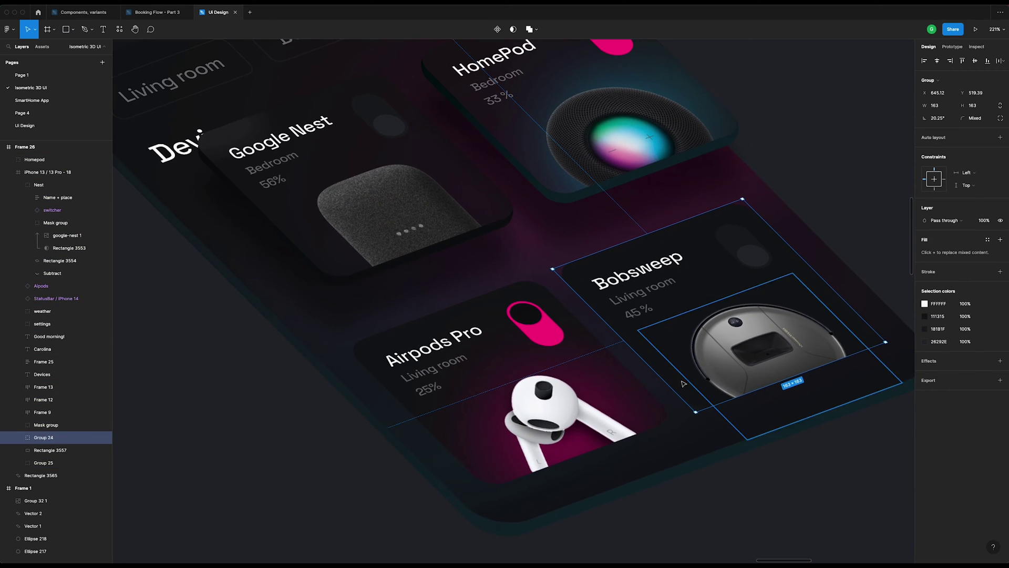
left_click(391, 344, "super")
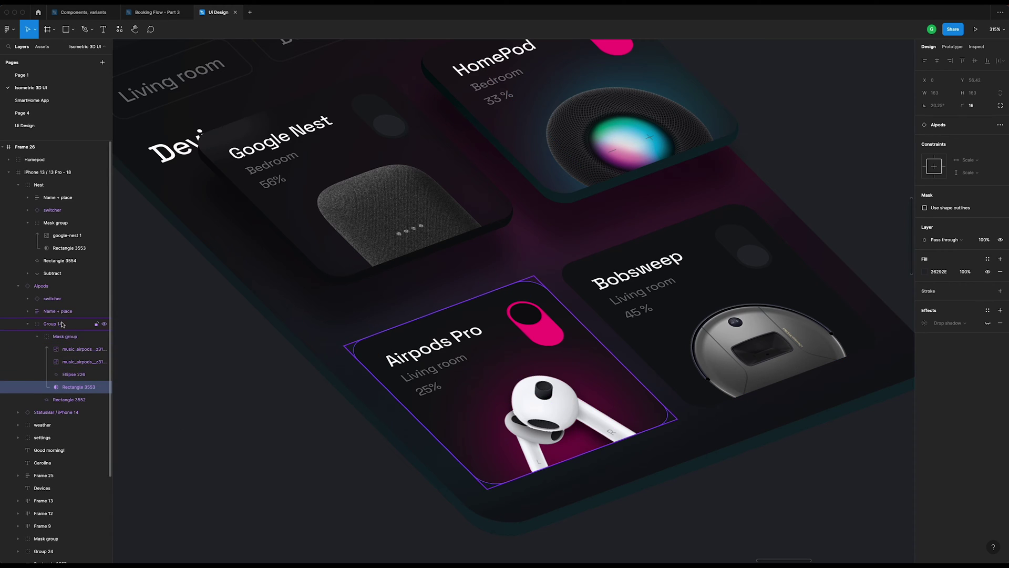
left_click(42, 286)
right_click(50, 289)
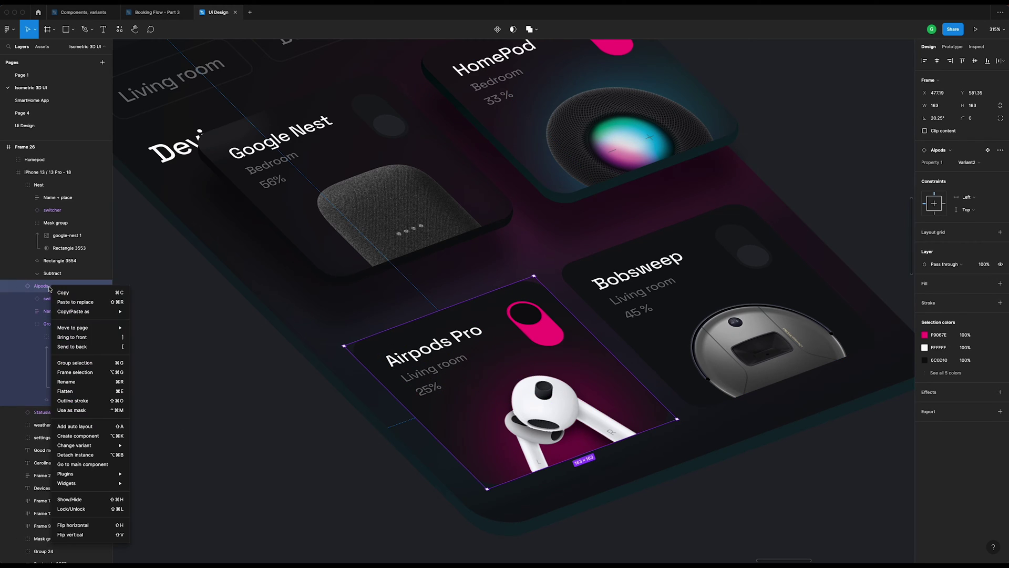
left_click(97, 454)
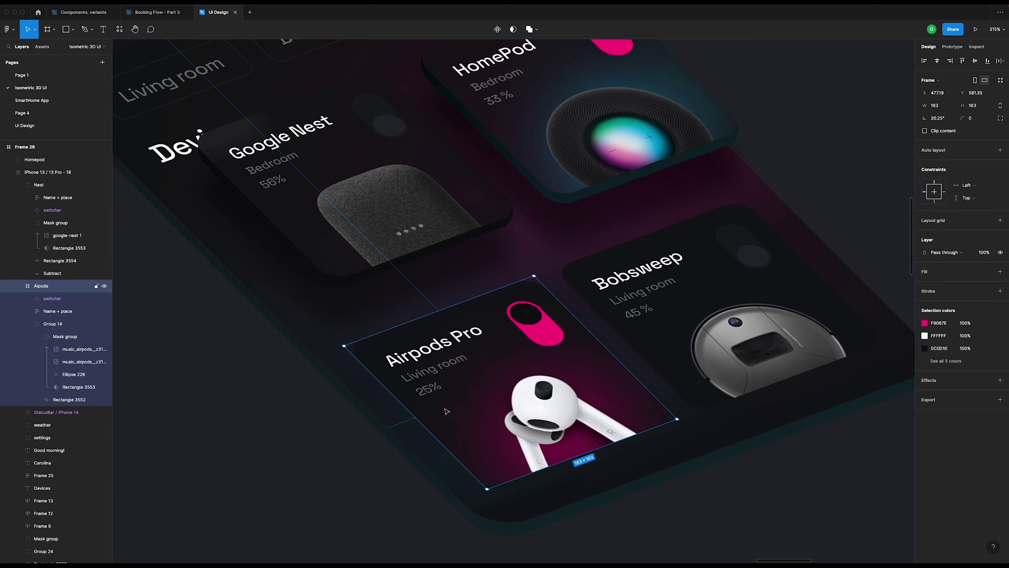
left_click(942, 80)
left_click(945, 89)
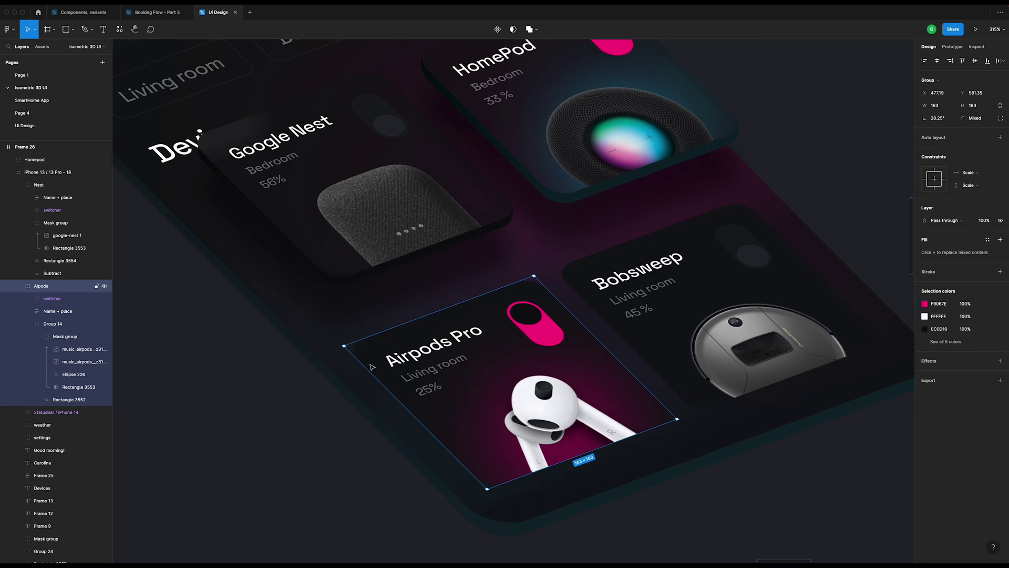
- Duplicate the Airpods Pro card's background shape, Rectangle 3552, and move the lower original down 8 px
left_click(92, 399)
scroll(400, 437, "up", 5)
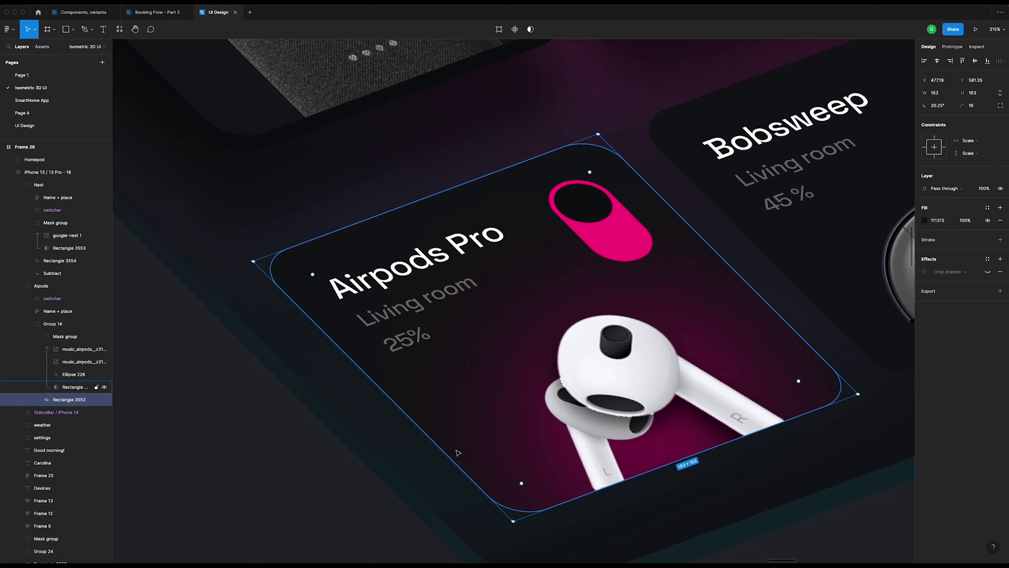
key("ctrl+d")
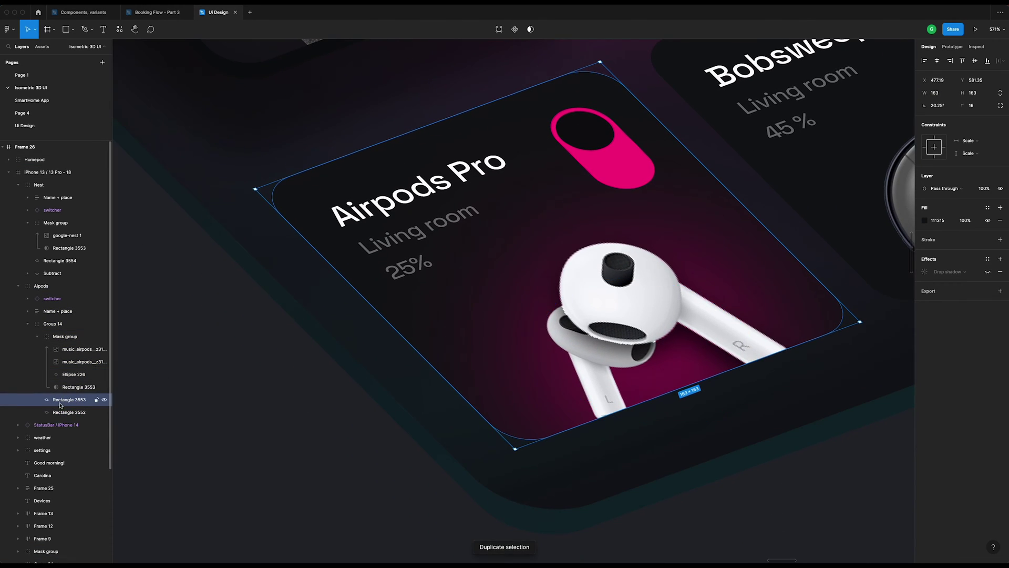
key("Down")
key("Down")
key("Down")
key("Down")
key("Down")
key("Down")
key("Down")
key("Down")
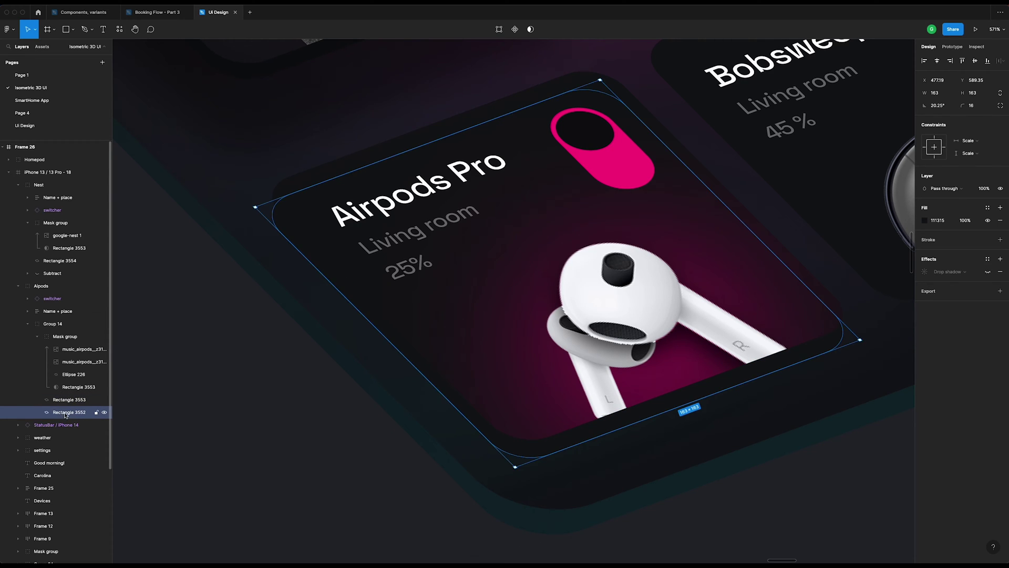
- Flatten the lowered Rectangle 3552 and move the upper anchor point of its left corner up to the card's top edge
right_click(65, 415)
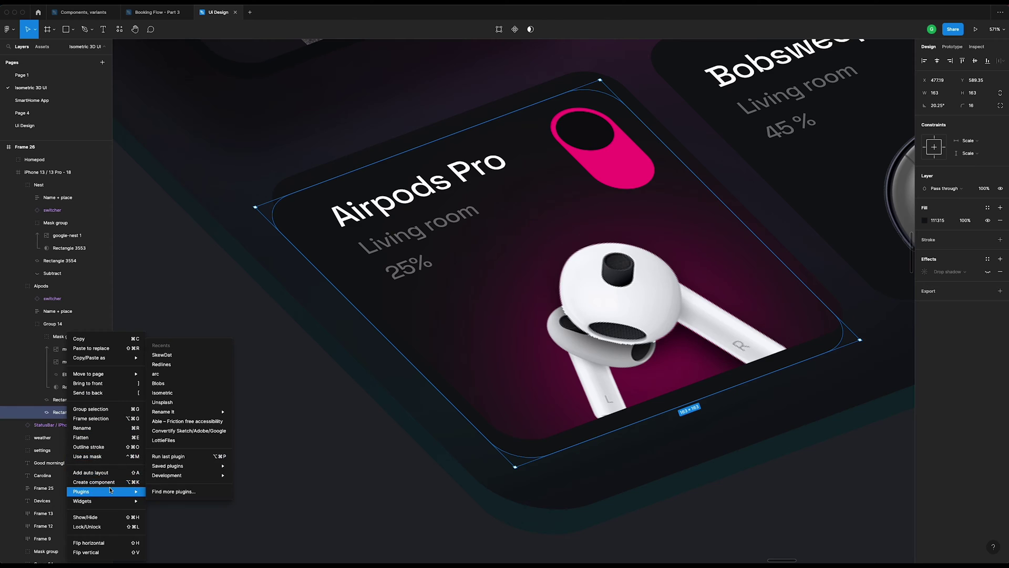
left_click(95, 439)
key("Return")
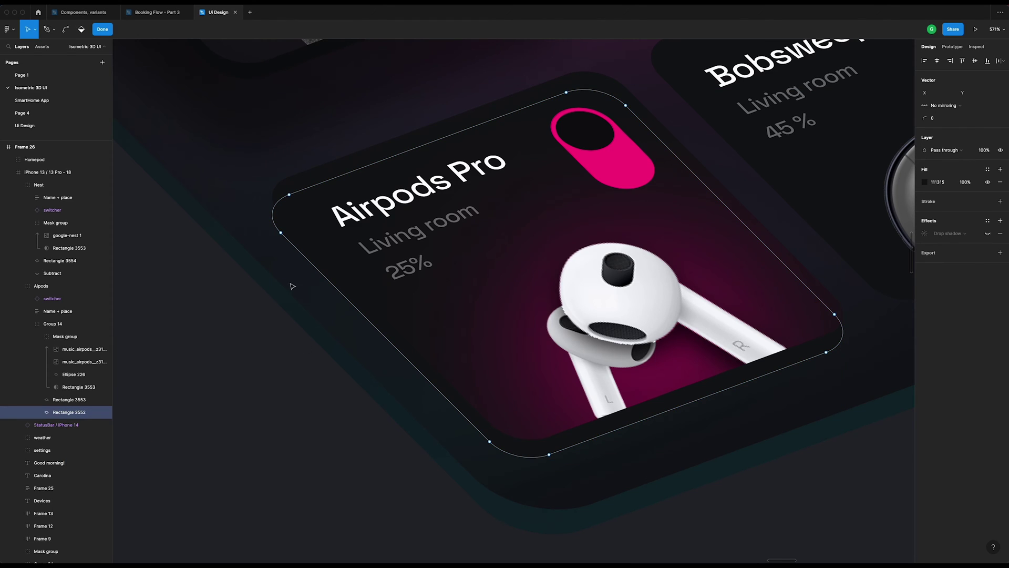
scroll(268, 158, "up", 5)
left_click(331, 214)
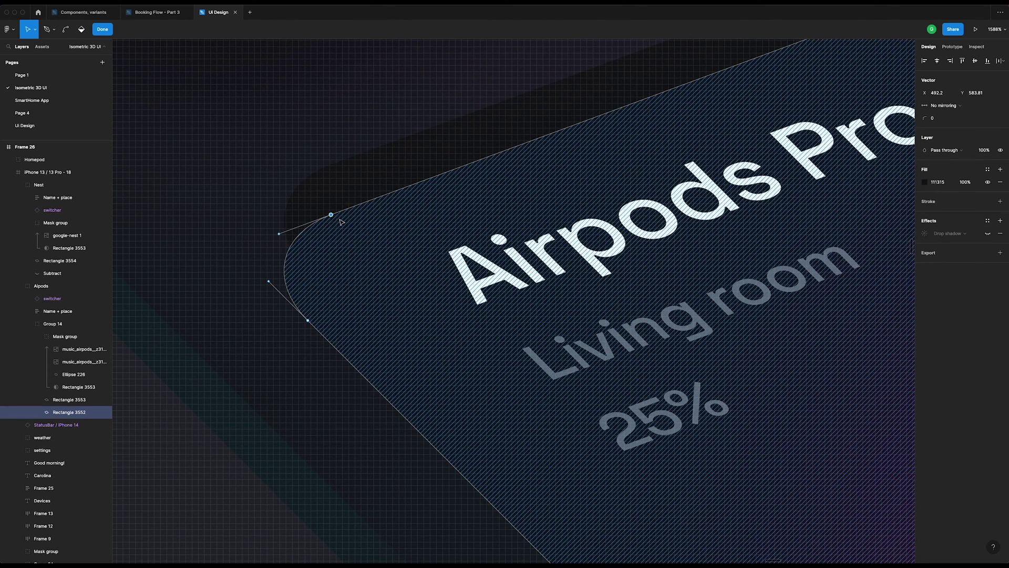
left_click_drag(331, 211, 319, 175)
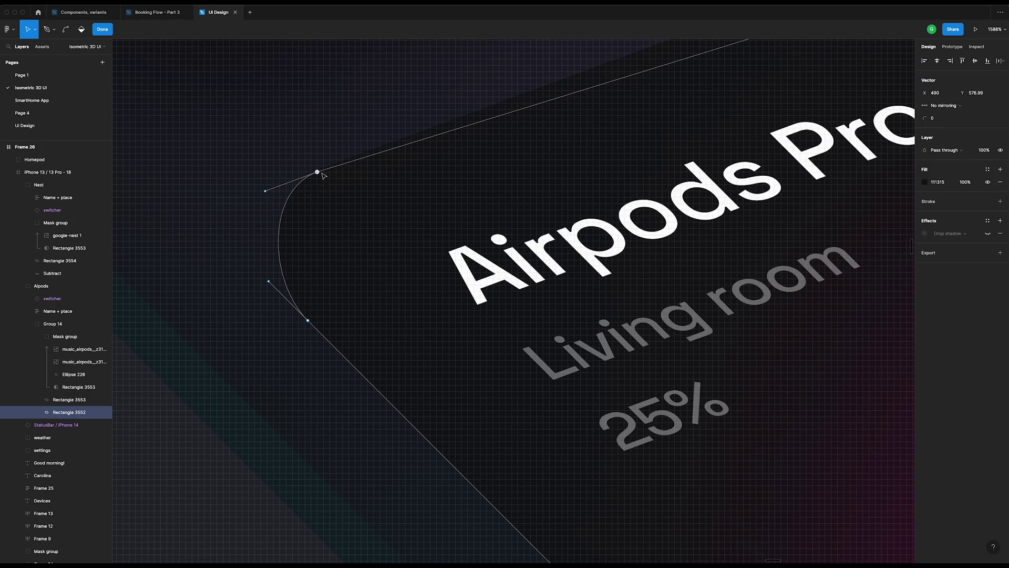
- Raise the anchor points at Rectangle 3552's top and right corners to the card's outline, and finish editing the vector
scroll(364, 231, "down", 10)
key("v")
mouse_move(523, 112)
left_mouse_down()
mouse_move(591, 167)
mouse_move(605, 164)
mouse_move(584, 148)
mouse_move(583, 118)
left_mouse_up()
scroll(605, 164, "up", 5)
scroll(584, 118, "down", 15)
scroll(629, 216, "up", 10)
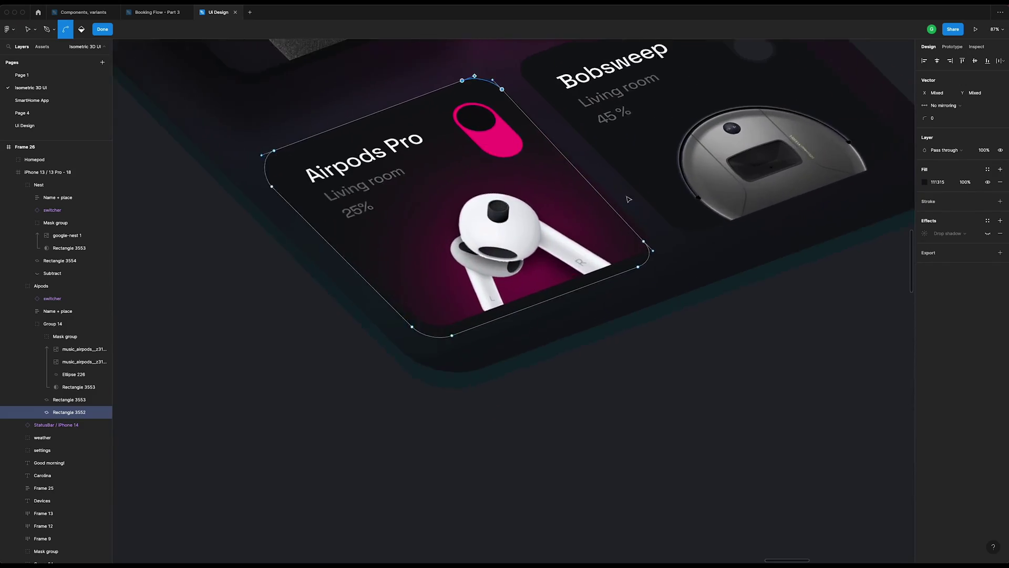
scroll(678, 305, "up", 2)
left_click_drag(673, 302, 678, 276)
scroll(668, 273, "down", 8)
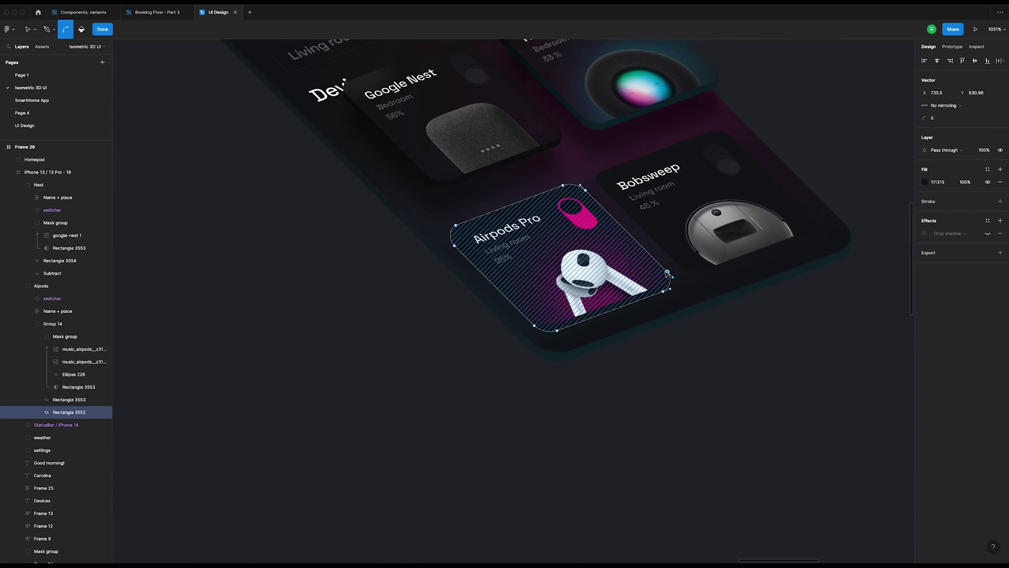
scroll(663, 273, "up", 4)
key("Escape")
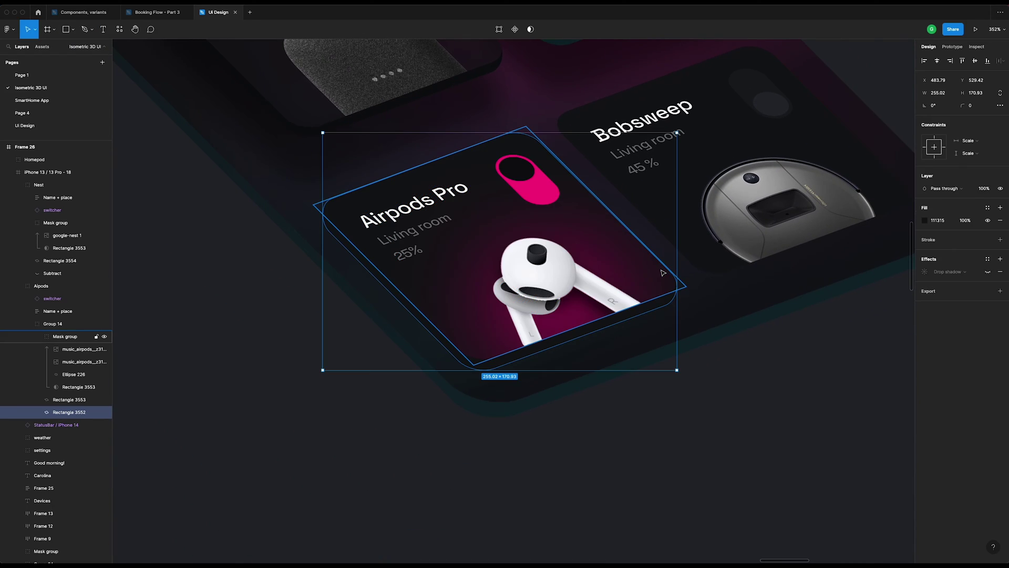
left_click(612, 405)
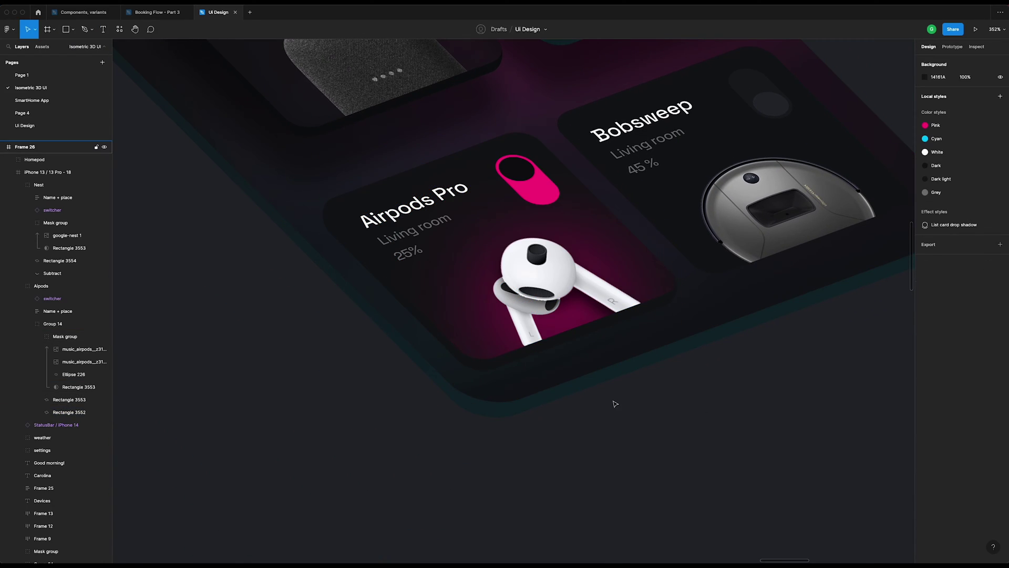
- Duplicate the Airpods Pro card's Rectangle 3553 and place the copy directly above Rectangle 3552 in the layer order
left_click(581, 336, "super")
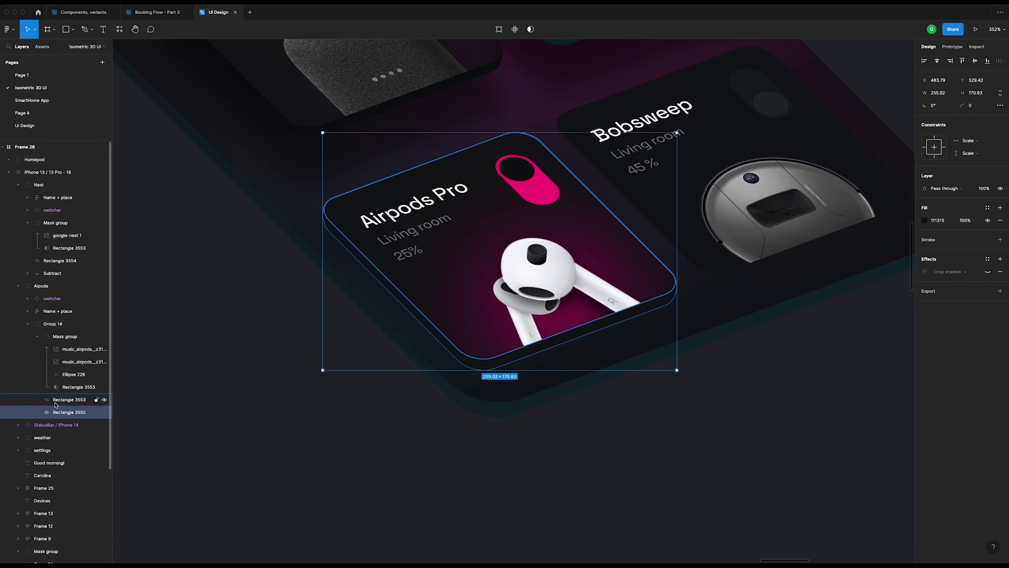
key("super+d")
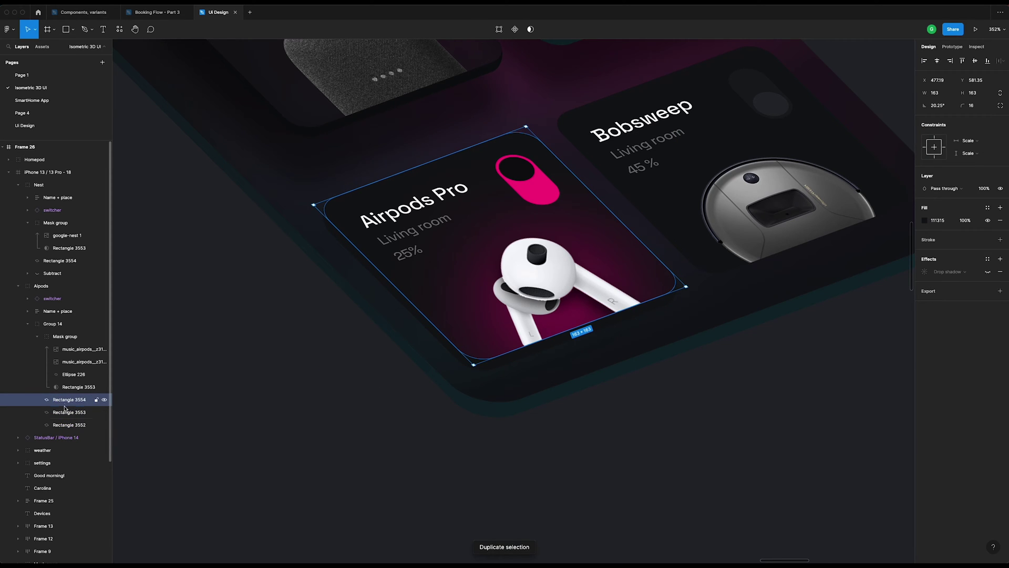
left_click_drag(67, 403, 67, 419)
left_click(67, 426)
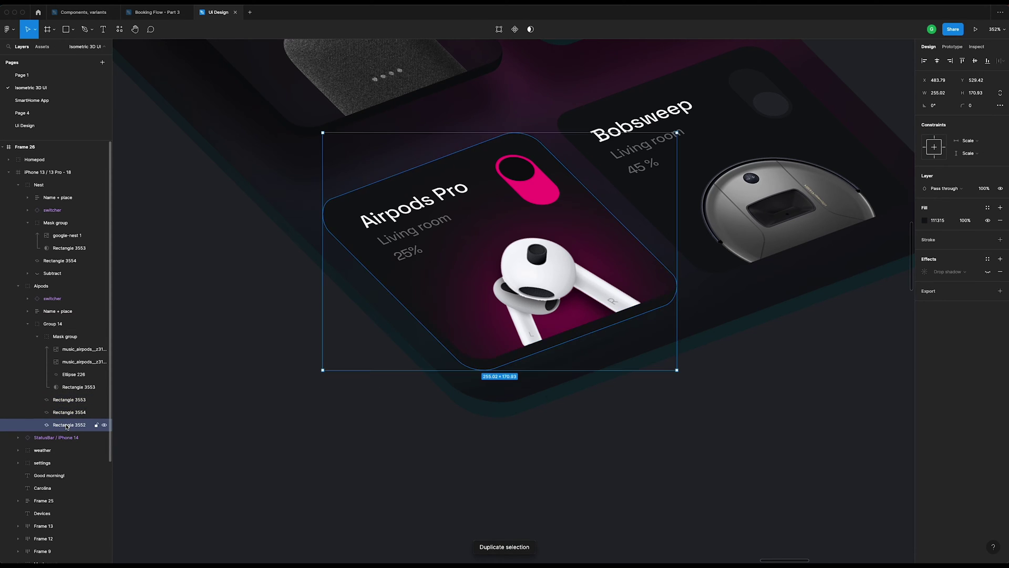
- Combine the duplicate Rectangle 3554 and Rectangle 3552 with the Subtract boolean operation
left_click(66, 413)
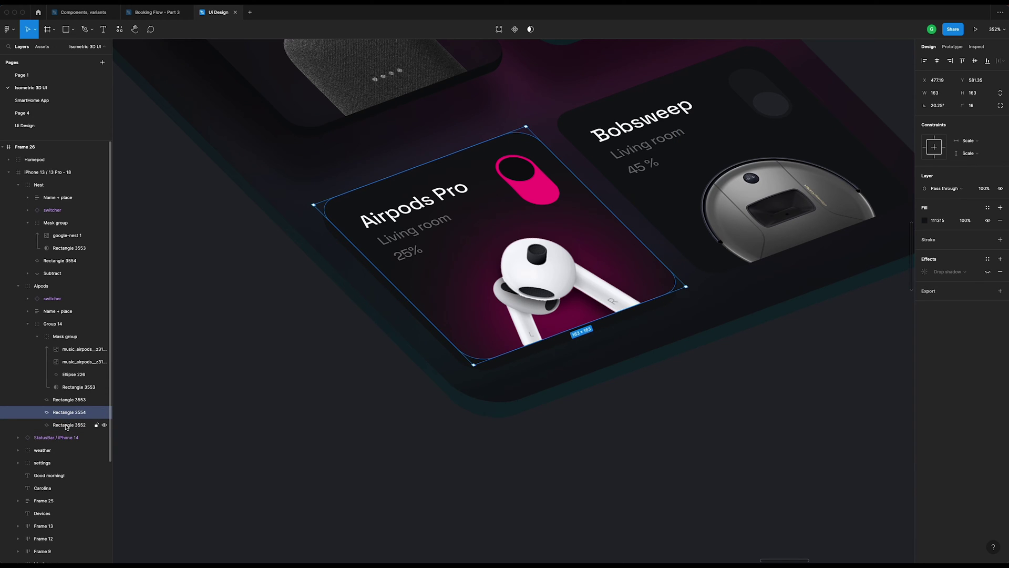
left_click(66, 426, "shift")
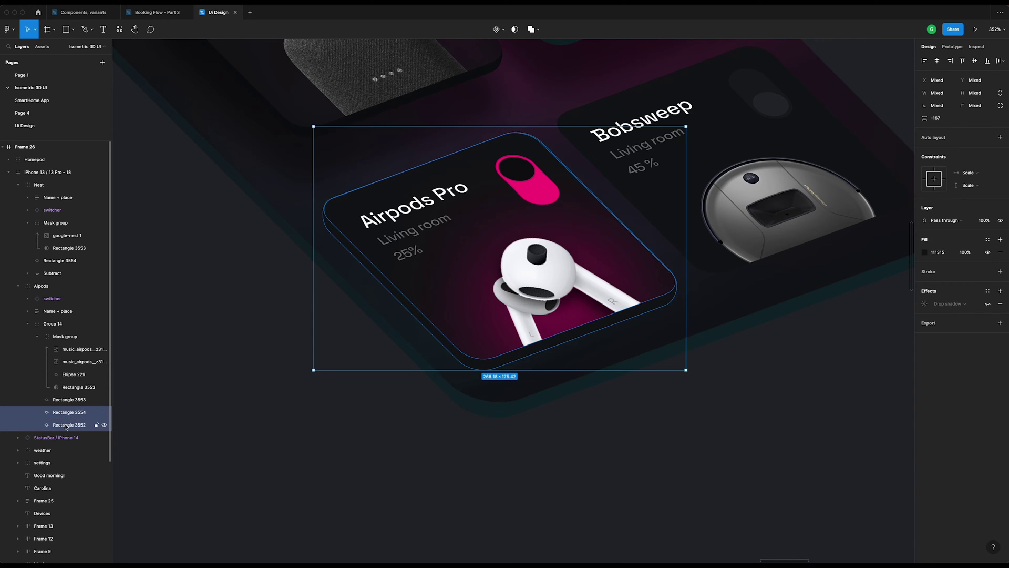
left_click(540, 30)
left_click(534, 59)
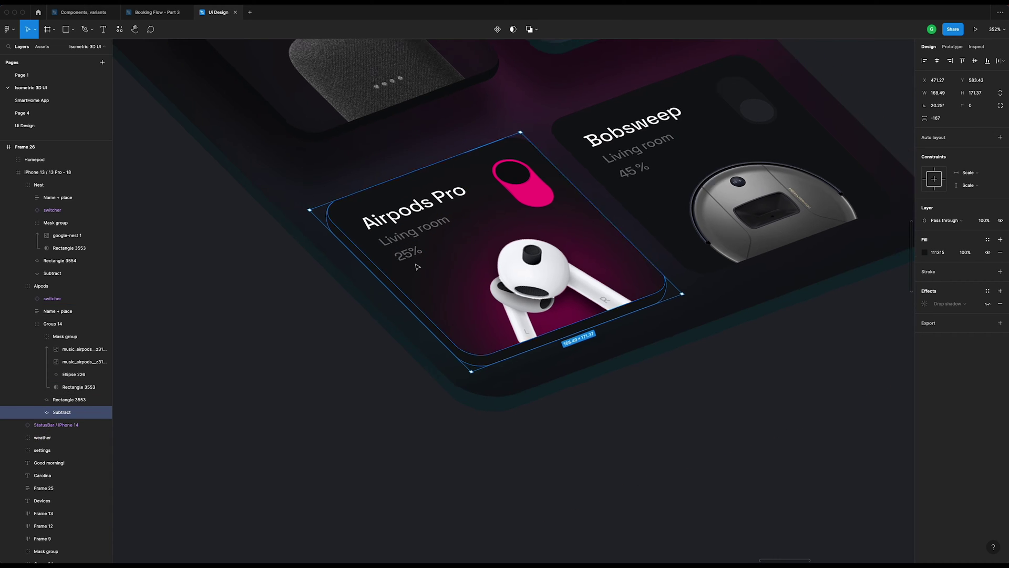
- Change the Airpods Pro card's Subtract shape to a linear gradient fill, sampling the card's dark magenta, 4C1030, for the first stop
scroll(417, 267, "down", 10)
scroll(415, 266, "left", 10)
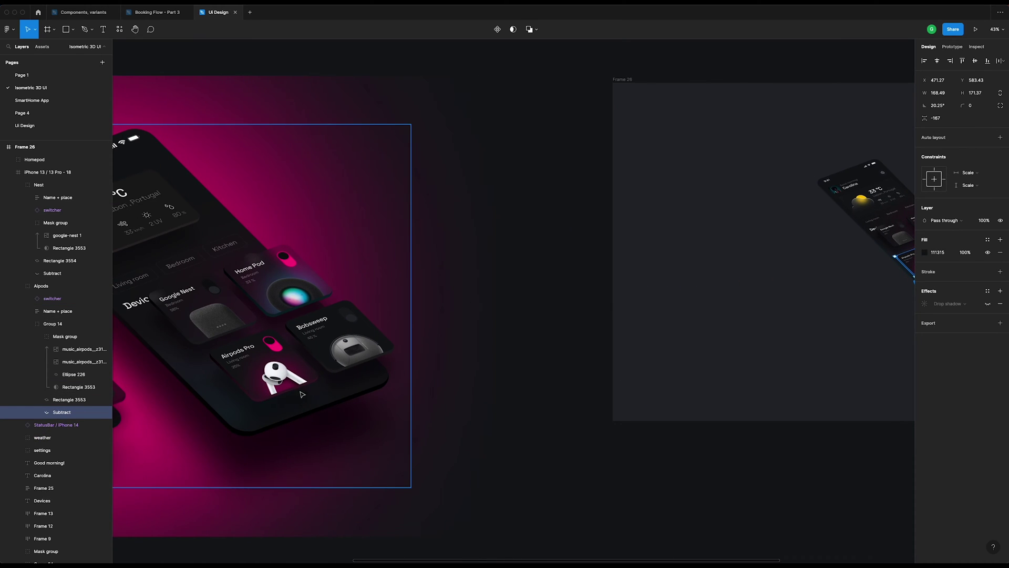
scroll(302, 394, "up", 5)
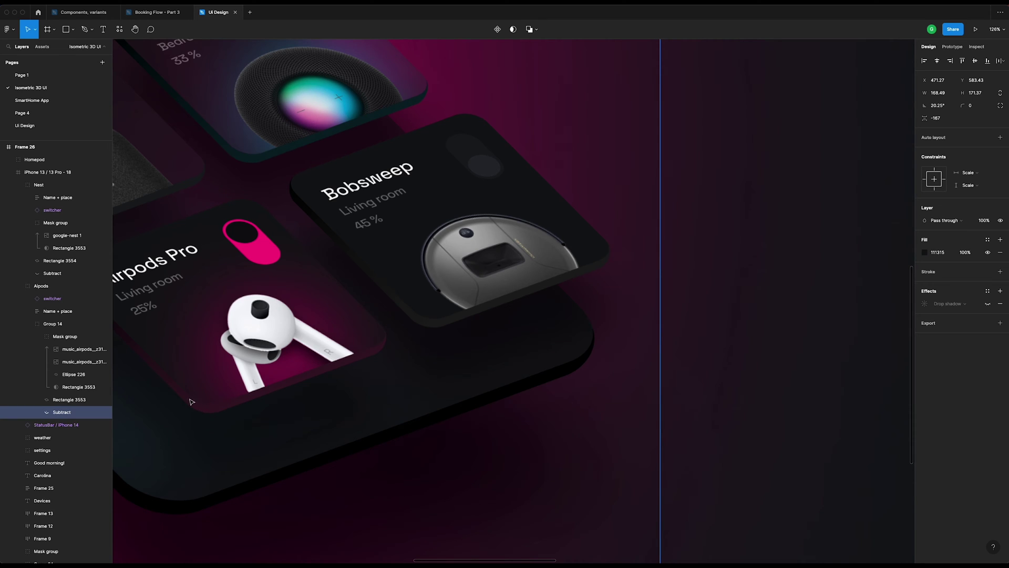
scroll(228, 408, "down", 8)
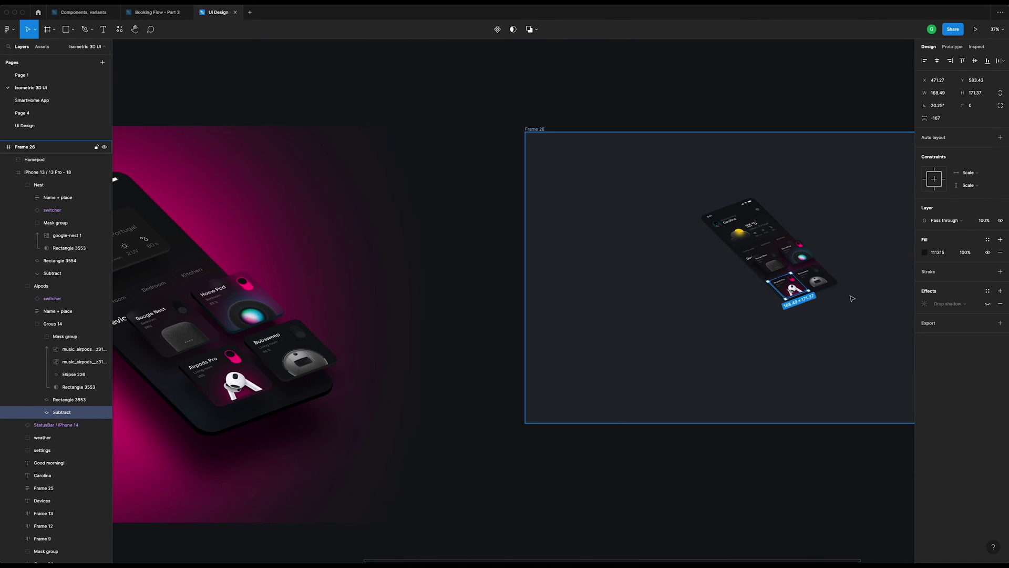
scroll(800, 293, "up", 10)
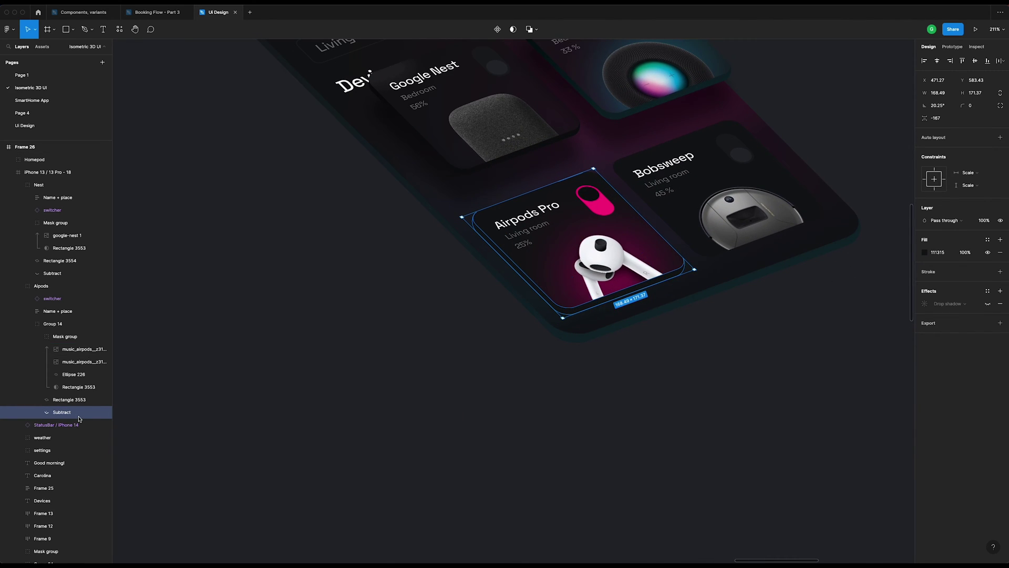
scroll(659, 270, "up", 5)
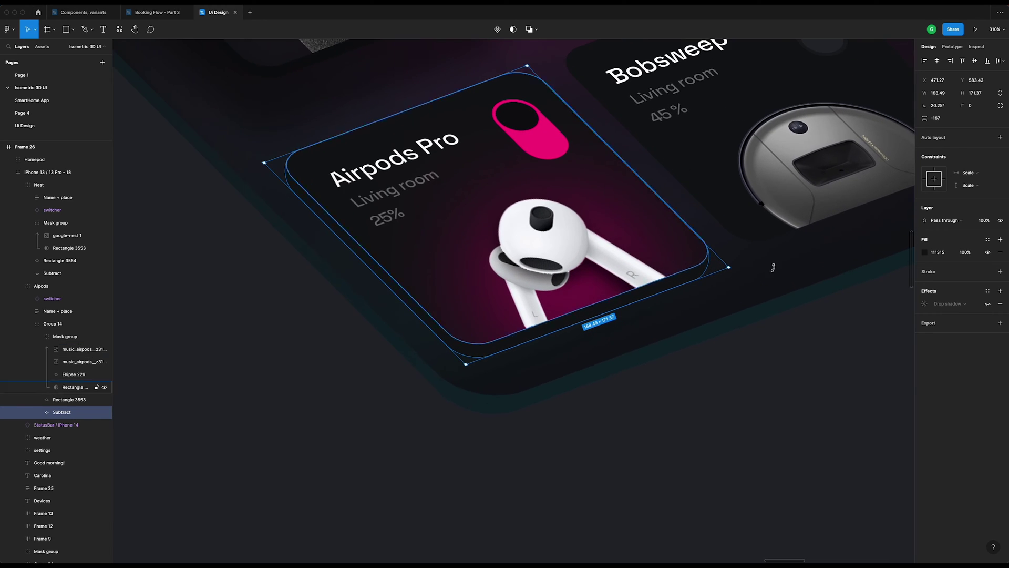
left_click(926, 253)
left_click(838, 256)
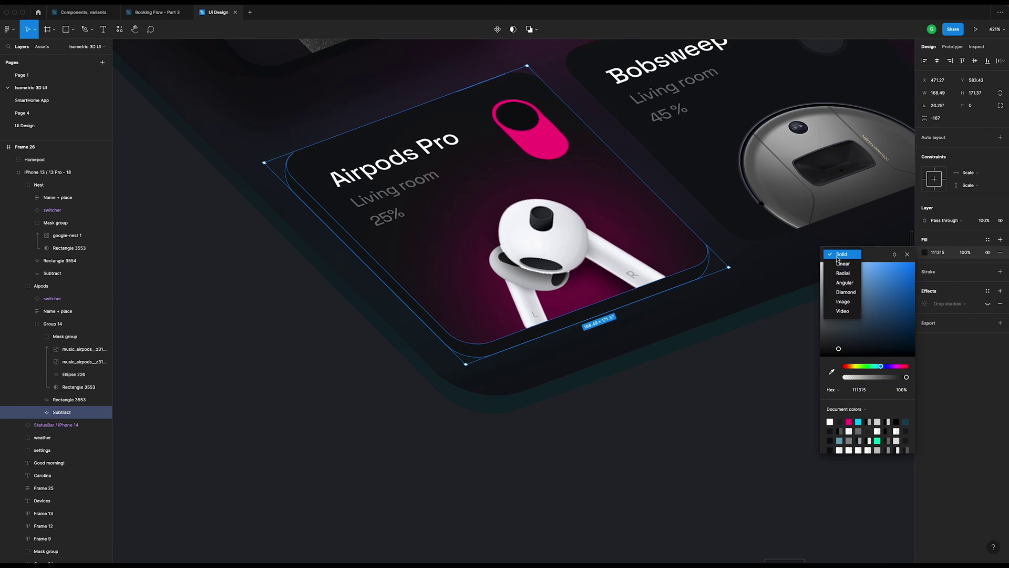
left_click(840, 267)
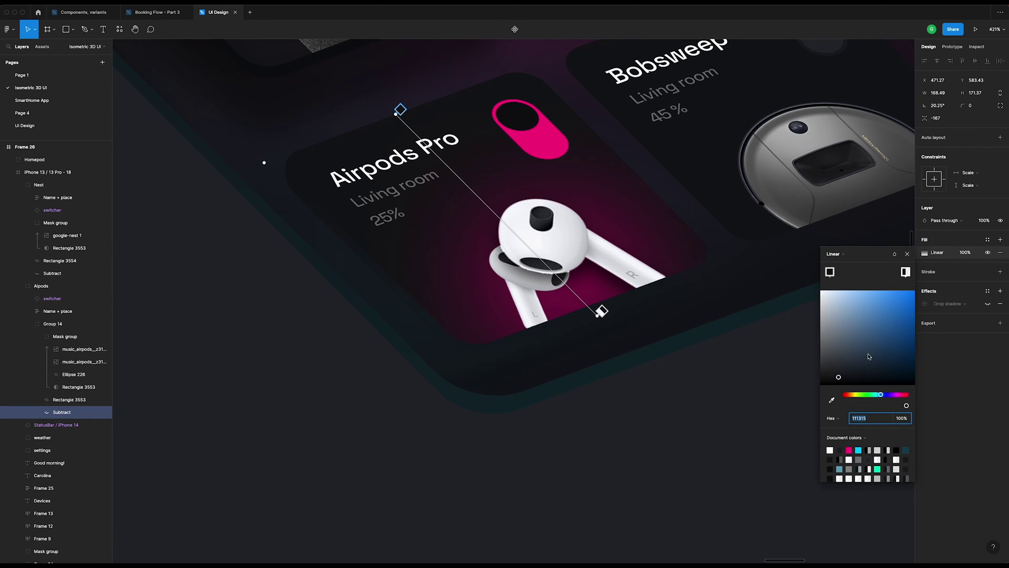
left_click(832, 402)
left_click(606, 220)
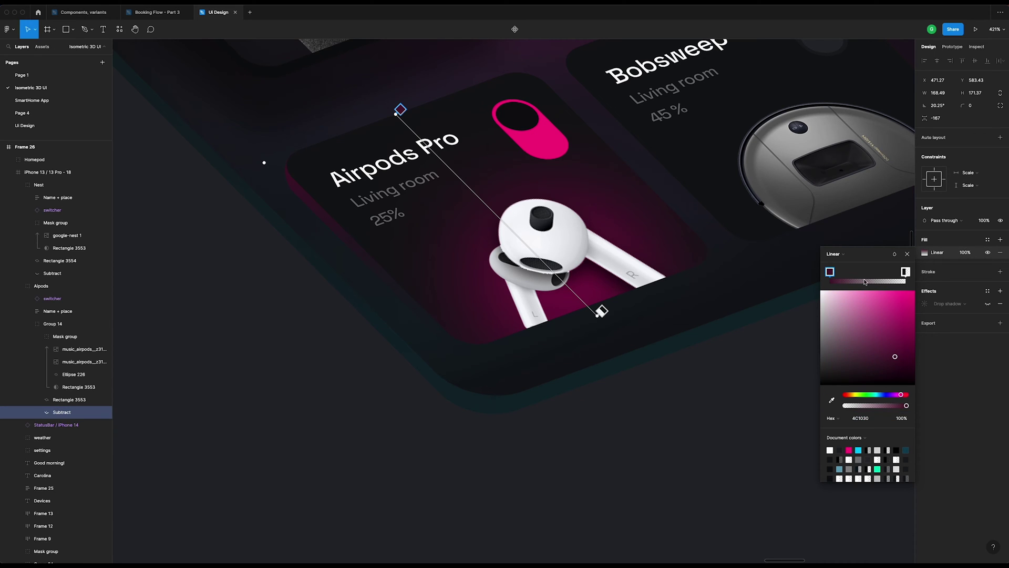
- Darken the side gradient's first stop to near black and set its end stop to an opaque dark magenta, 4E0C2E
left_click(904, 271)
left_click(831, 400)
left_click(878, 79)
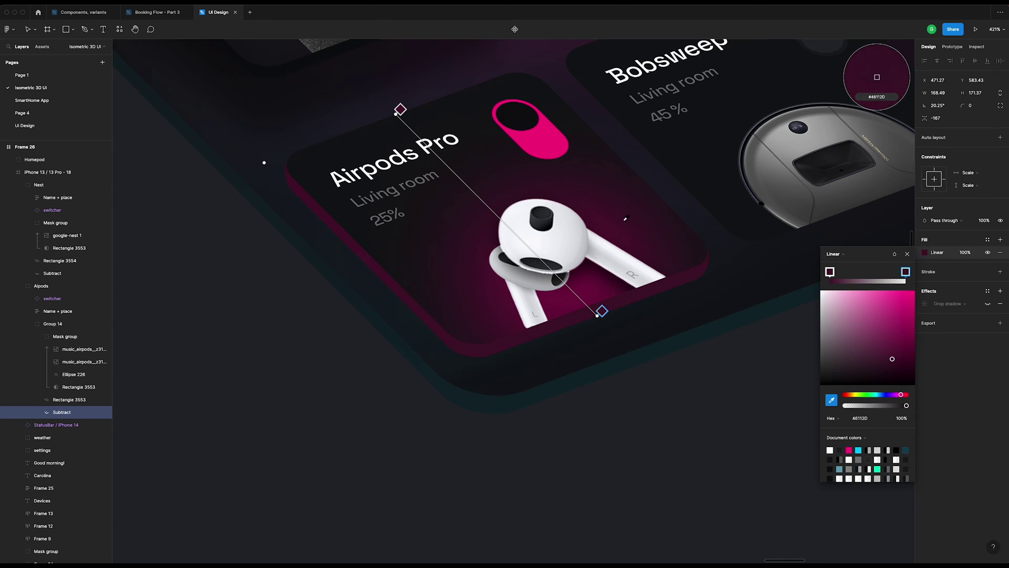
left_click(830, 271)
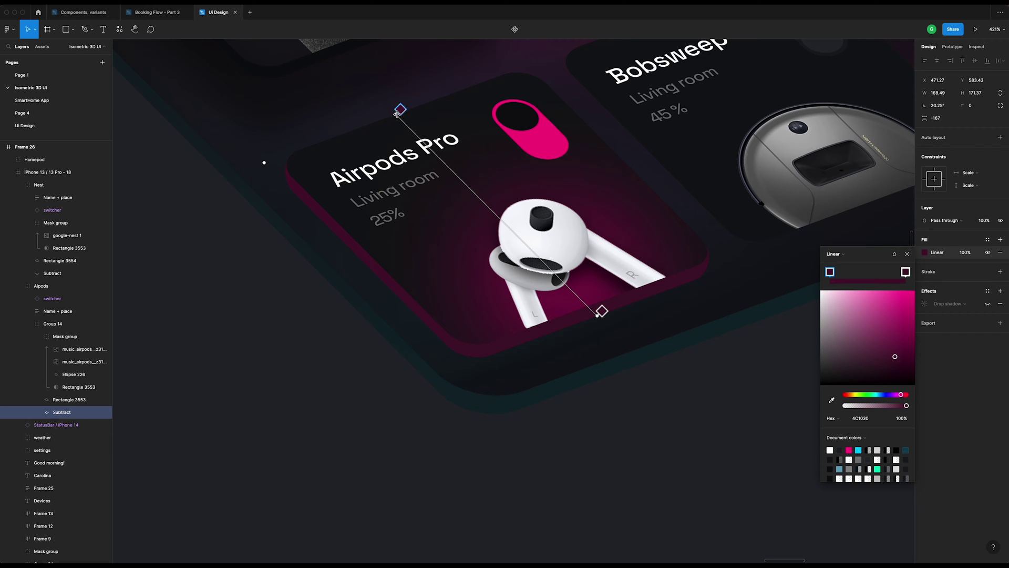
mouse_move(885, 367)
left_mouse_down()
mouse_move(894, 363)
mouse_move(900, 392)
mouse_move(902, 360)
left_mouse_up()
left_click(906, 273)
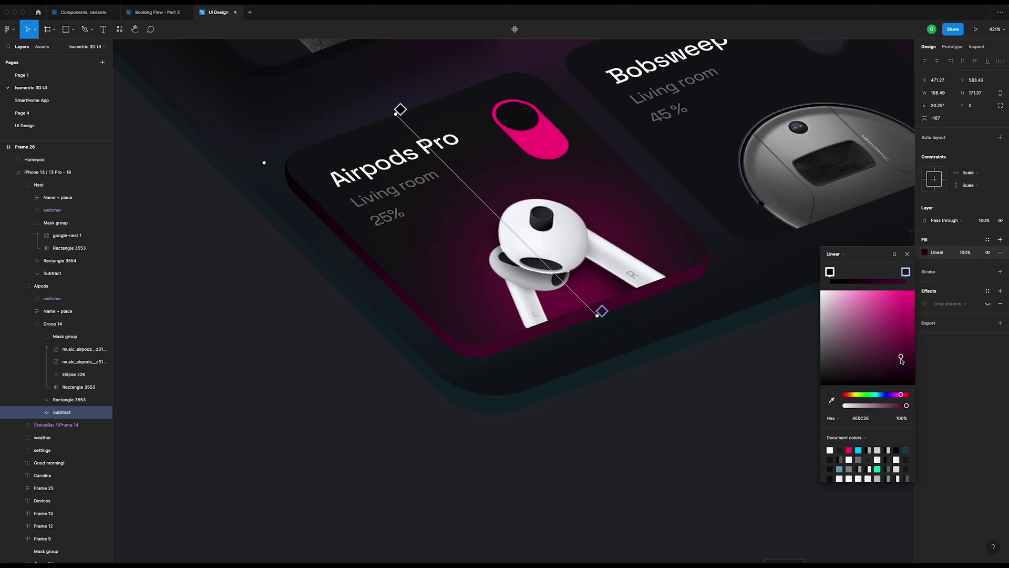
key("Escape")
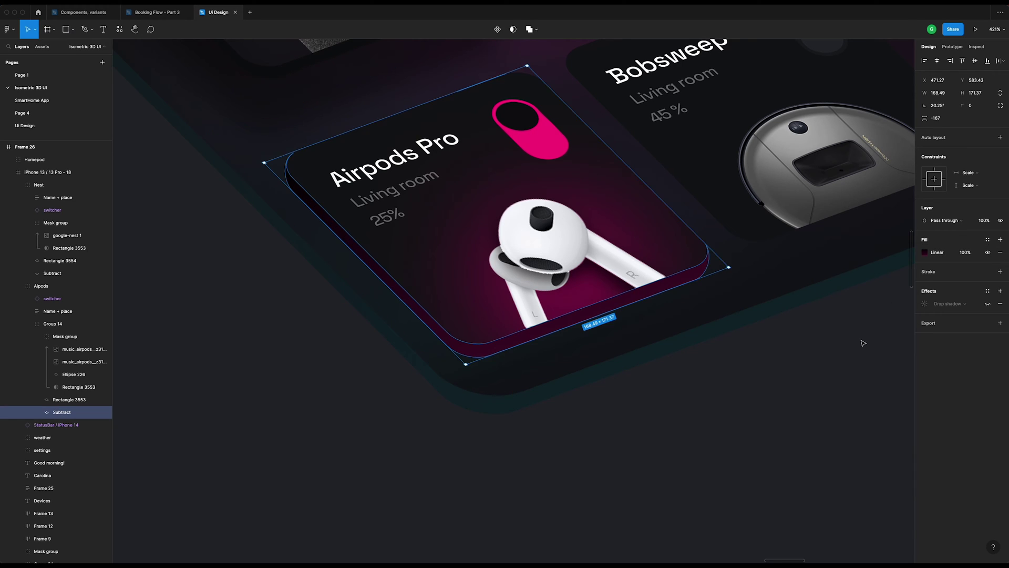
left_click(728, 388)
- Move the Airpods Pro and Bobsweep card groups out of the phone frame, above it in the layers, and shift them slightly up and right
scroll(728, 388, "down", 5)
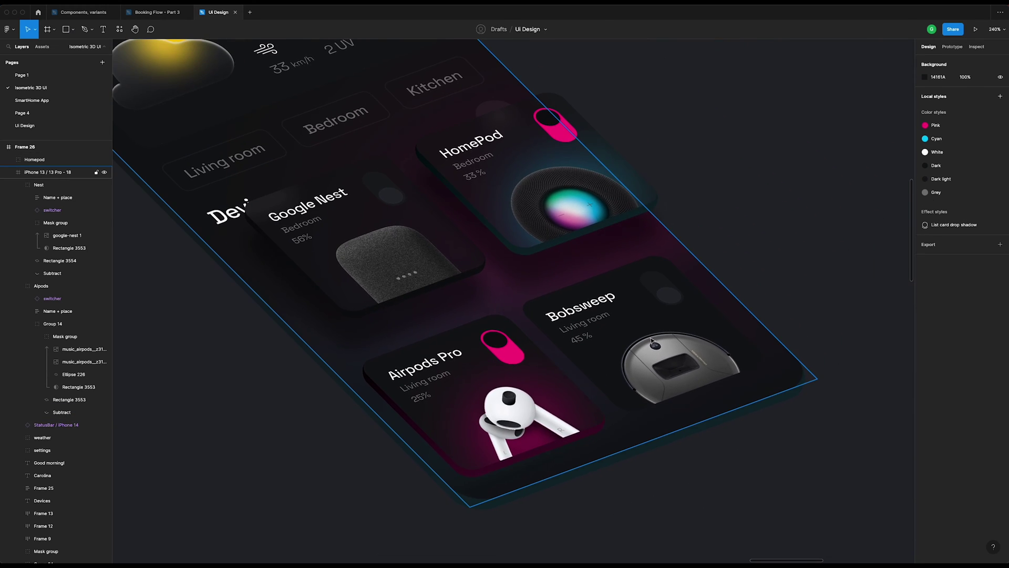
left_click(652, 341)
left_click(21, 169, "shift")
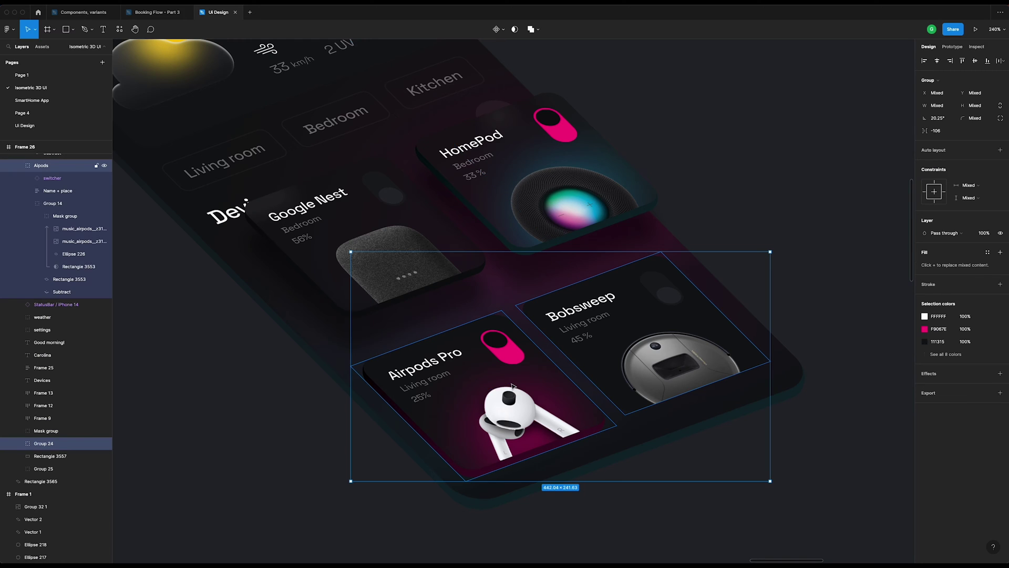
left_click(19, 166)
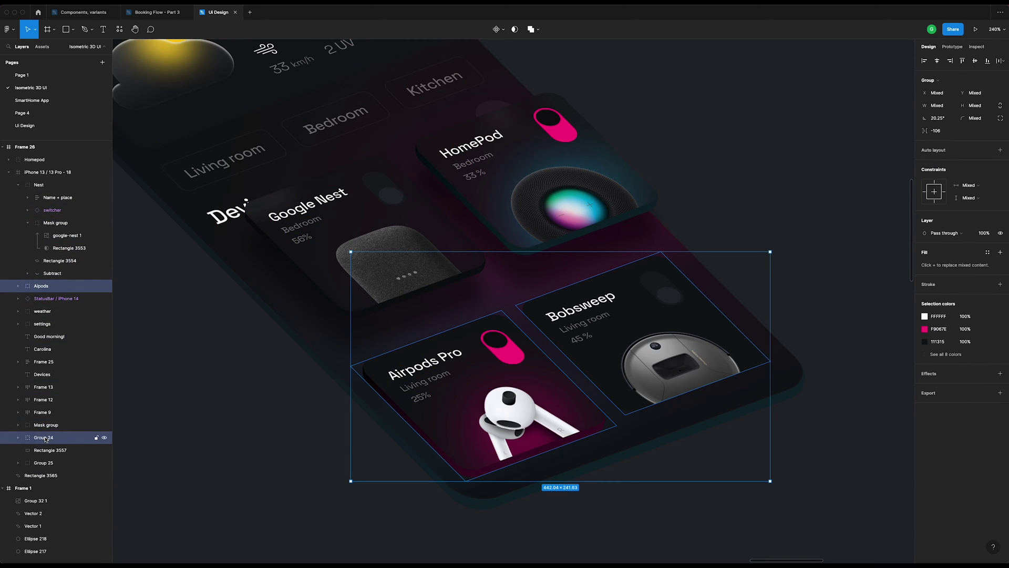
left_click_drag(47, 291, 46, 166)
left_click_drag(600, 334, 621, 312)
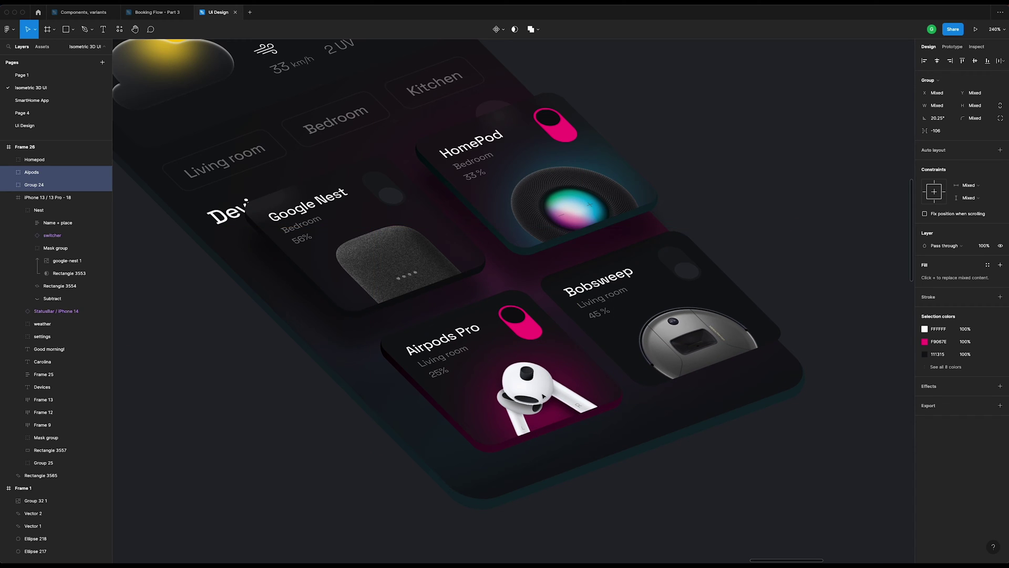
- Check the Google Nest card's drop shadow settings, and add a drop shadow with a blur of 20 to the Airpods Pro card
left_click(545, 395)
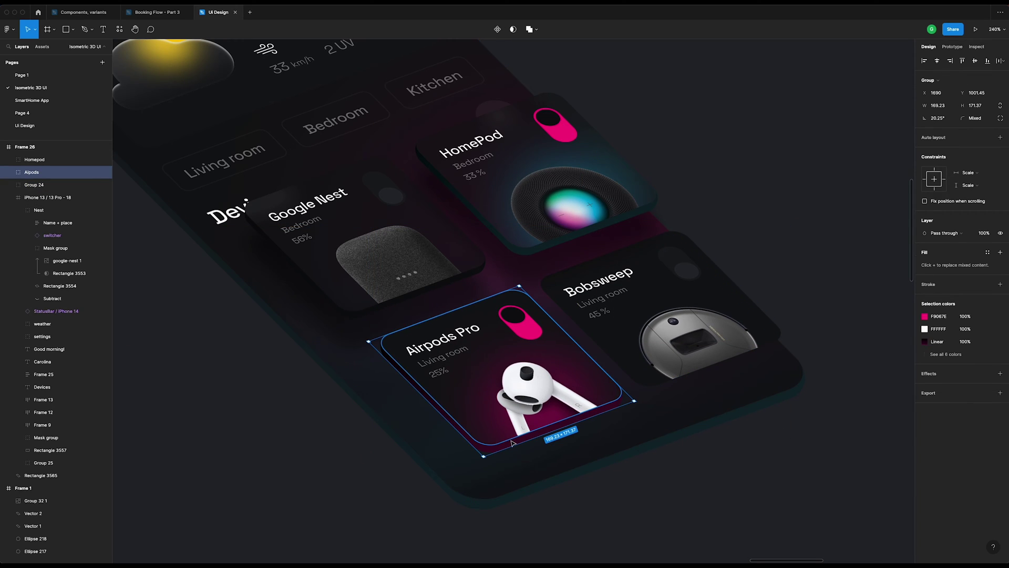
scroll(509, 441, "up", 3)
left_click(405, 263)
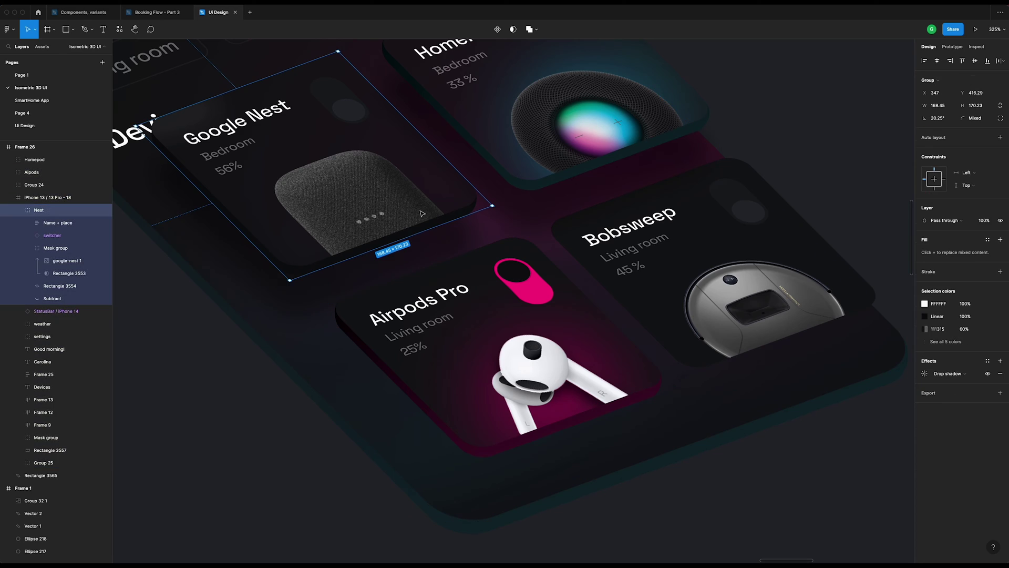
left_click(925, 374)
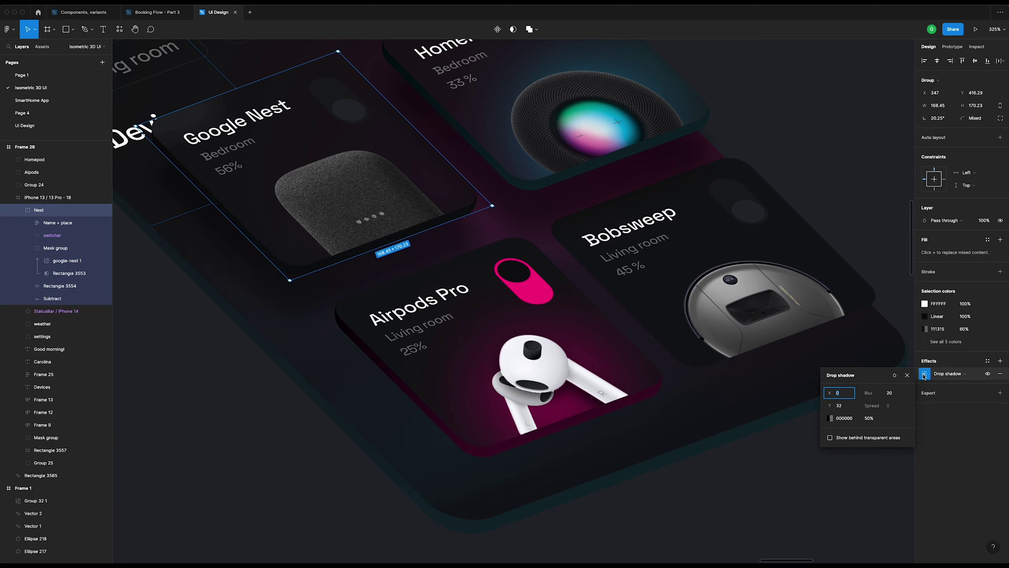
left_click(526, 373)
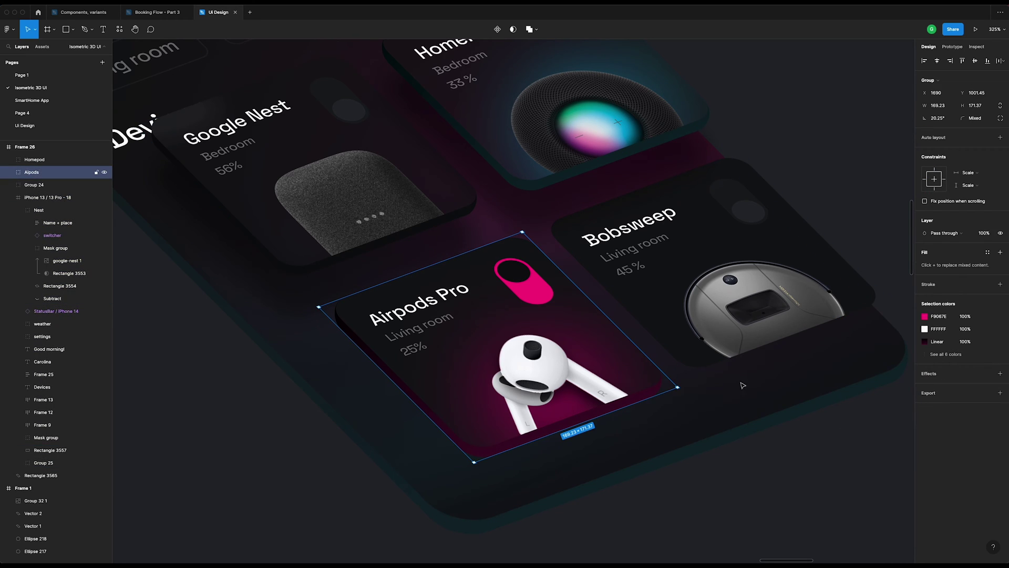
left_click(1001, 373)
left_click(924, 387)
left_click(889, 407)
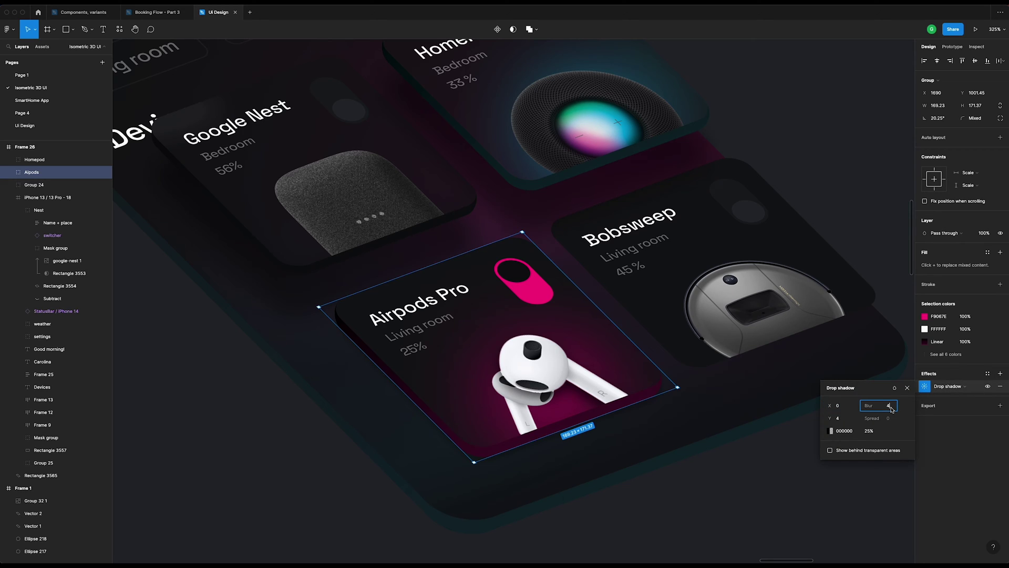
type("20")
key("Tab")
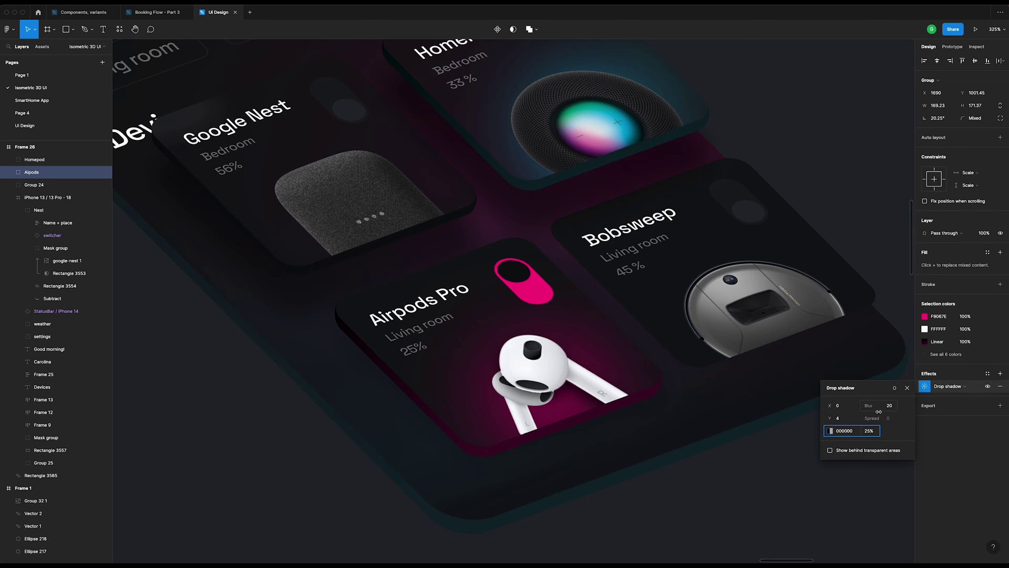
- Set the Airpods Pro drop shadow's Y offset to 32 and its opacity to 50%
left_click(834, 421)
type("3")
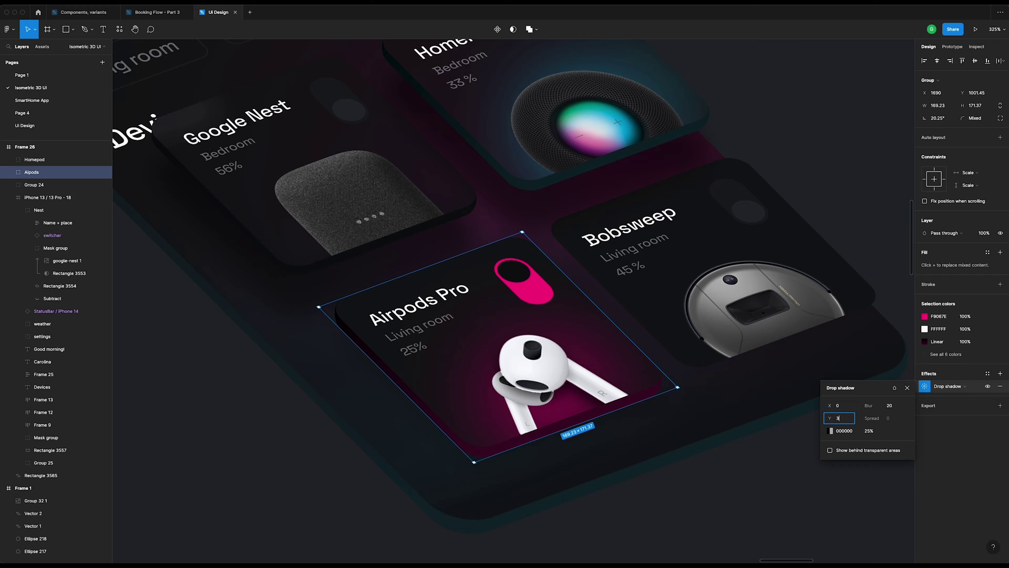
type("2")
key("Tab")
left_click(875, 432)
type("50")
key("Return")
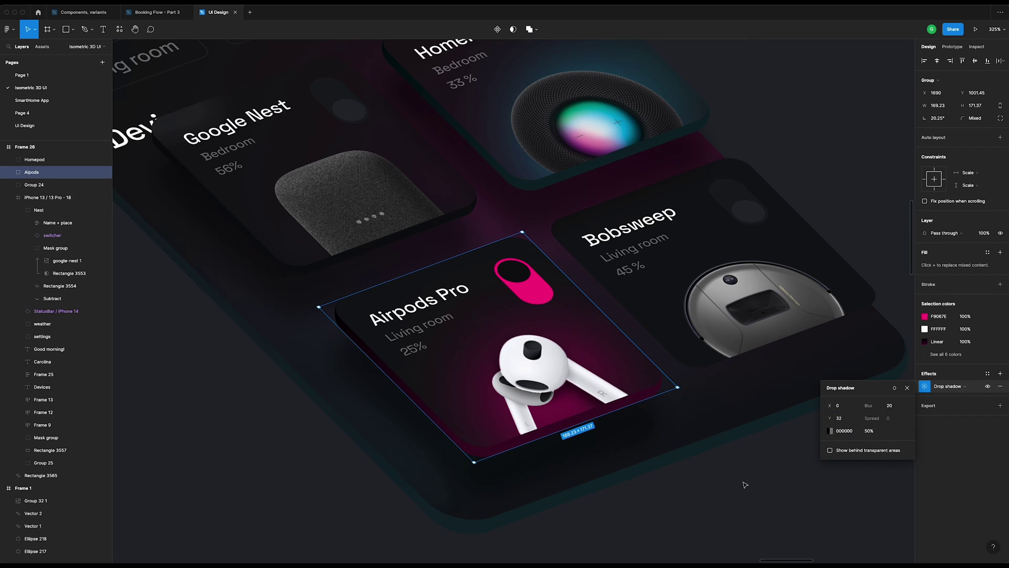
left_click(762, 488)
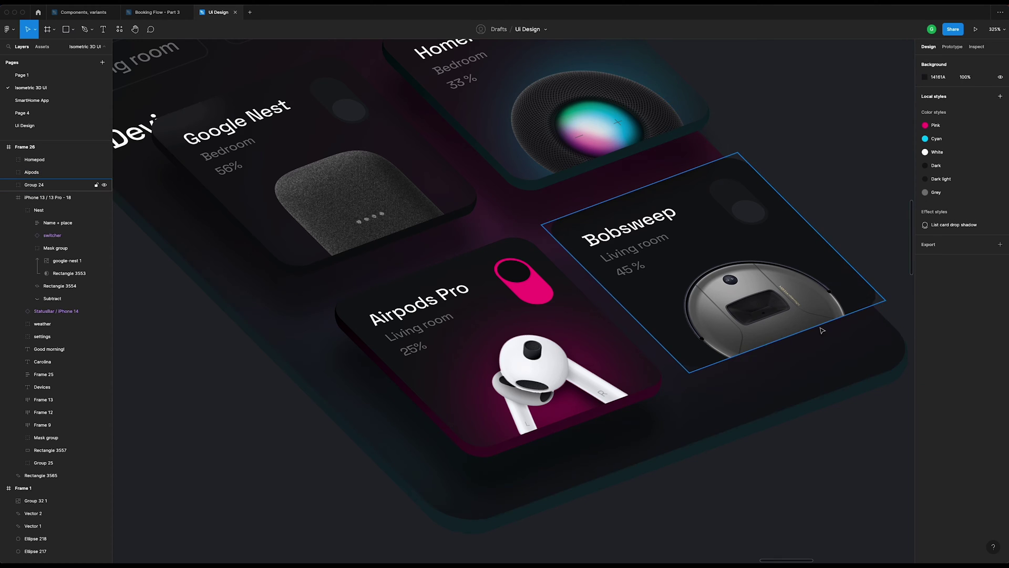
- Compare the raised device cards, including Bobsweep, with the finished isometric phone mockup
scroll(847, 216, "right", 3)
scroll(785, 226, "down", 5)
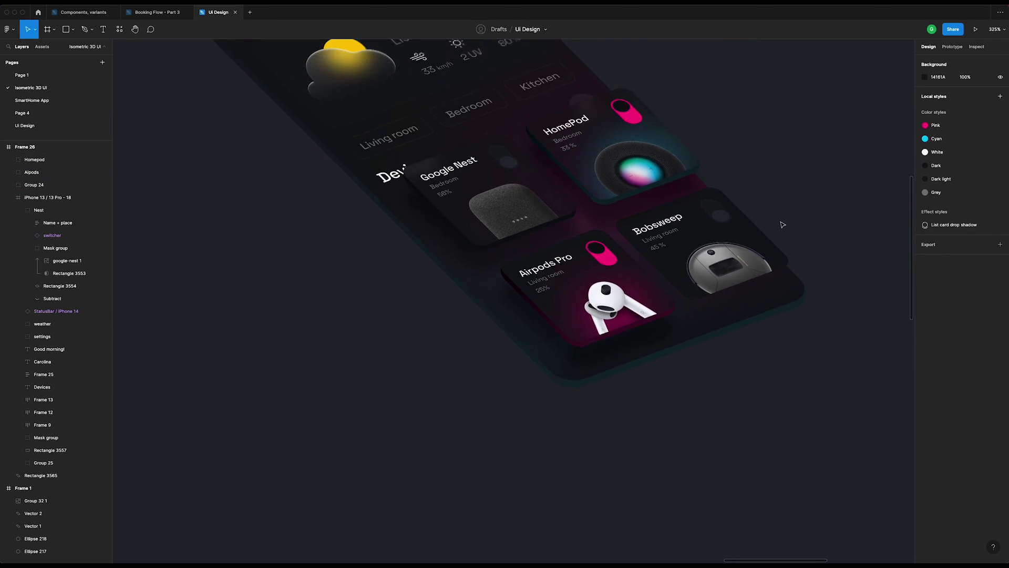
scroll(790, 213, "up", 6)
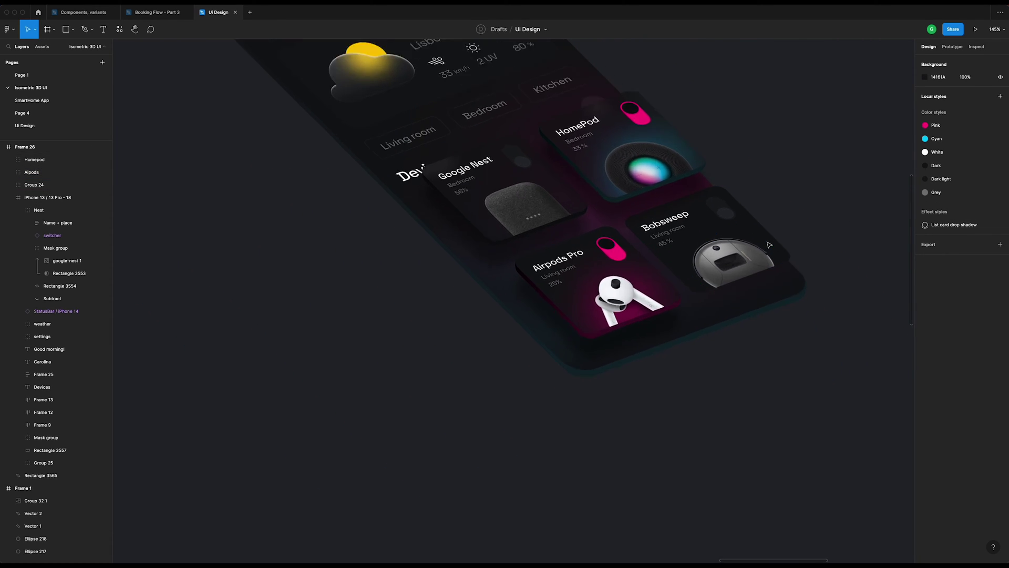
left_click(771, 238)
scroll(771, 238, "down", 10)
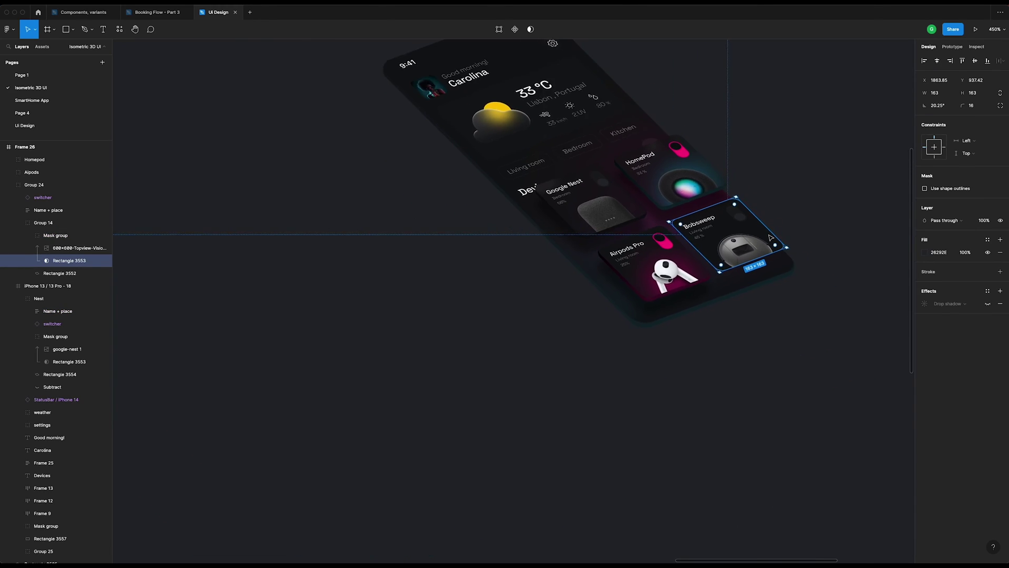
scroll(315, 225, "up", 6)
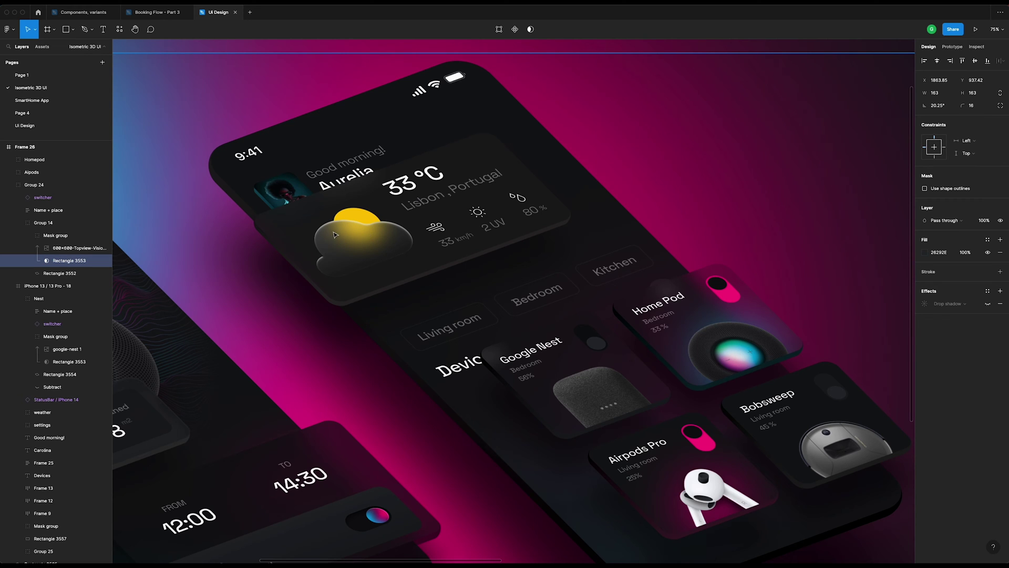
- Duplicate the Bobsweep card's base rectangle and shift the lower one down 8 px
scroll(335, 234, "down", 8)
scroll(826, 238, "up", 4)
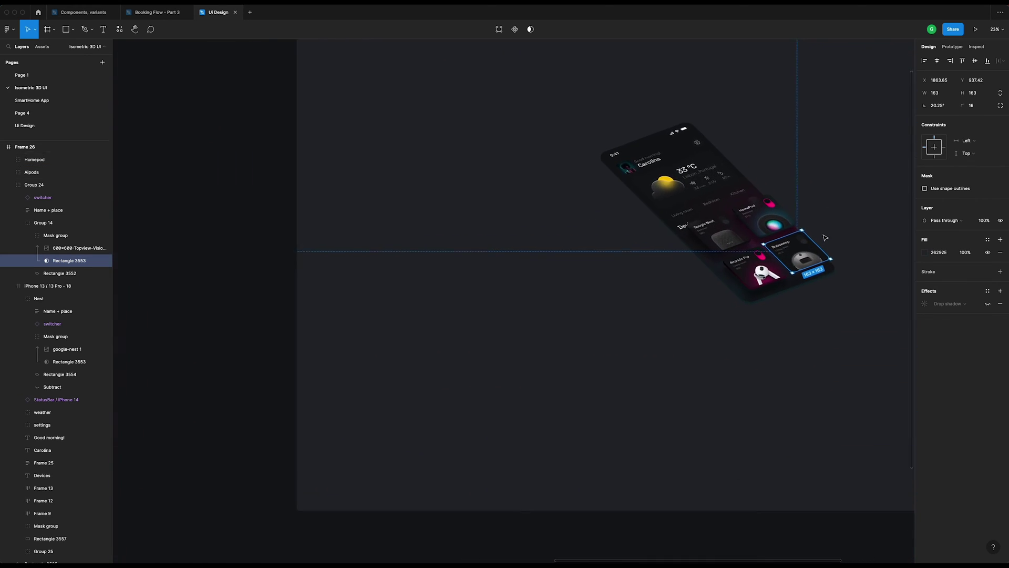
scroll(825, 237, "up", 6)
scroll(485, 167, "up", 2)
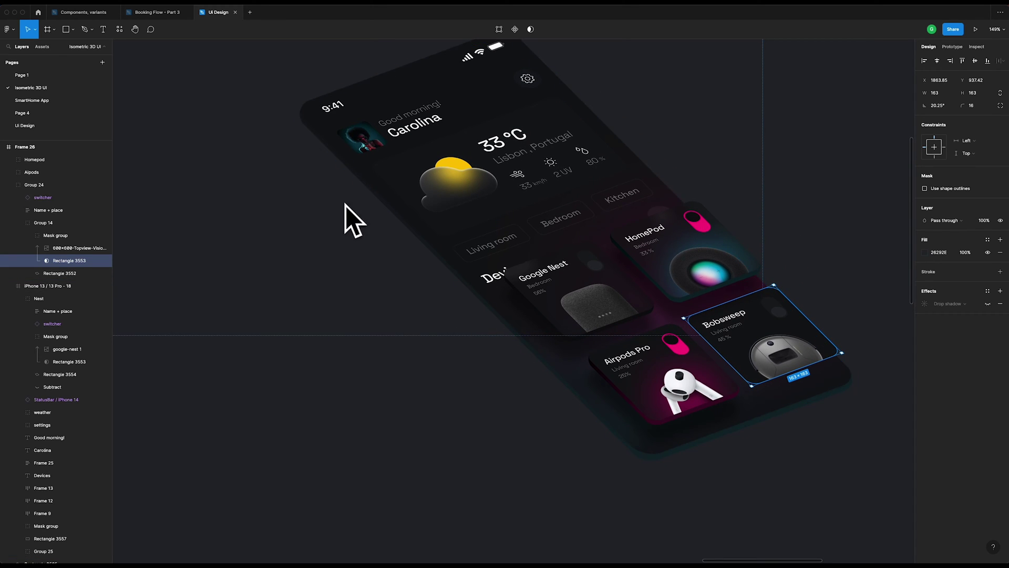
scroll(827, 342, "up", 5)
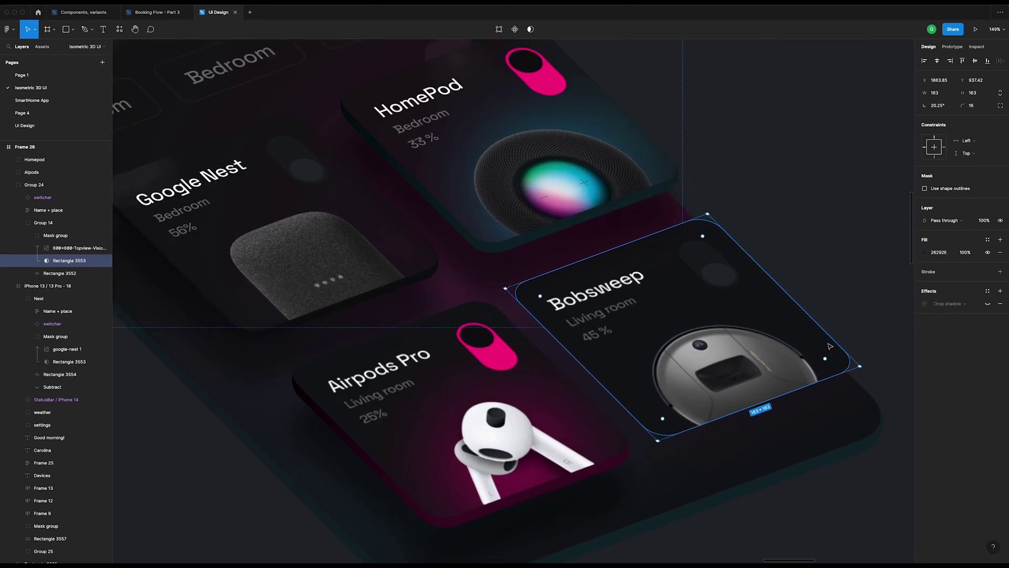
left_click_drag(682, 310, 687, 304)
left_click(719, 310)
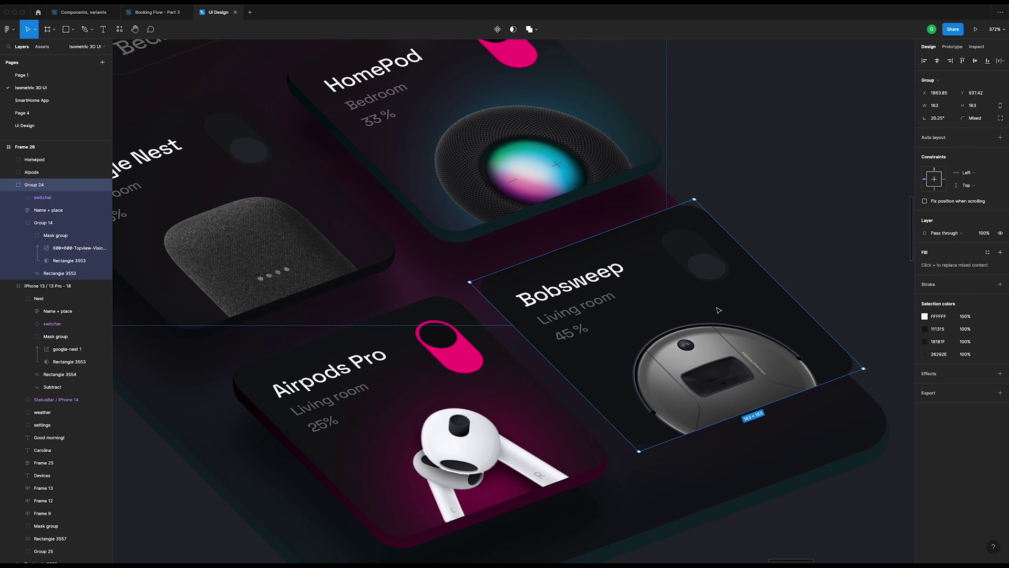
left_click(89, 275)
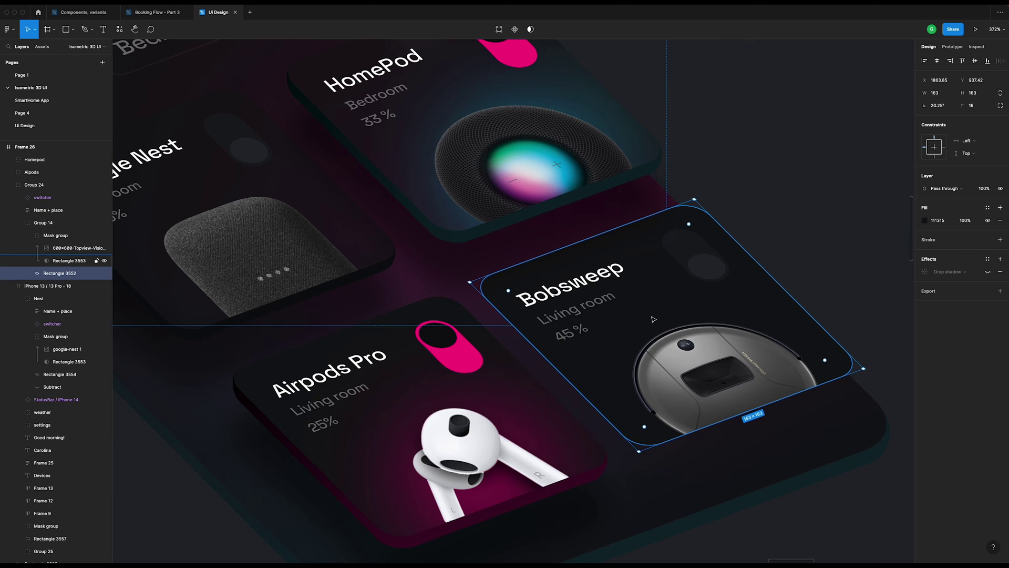
scroll(703, 389, "up", 4)
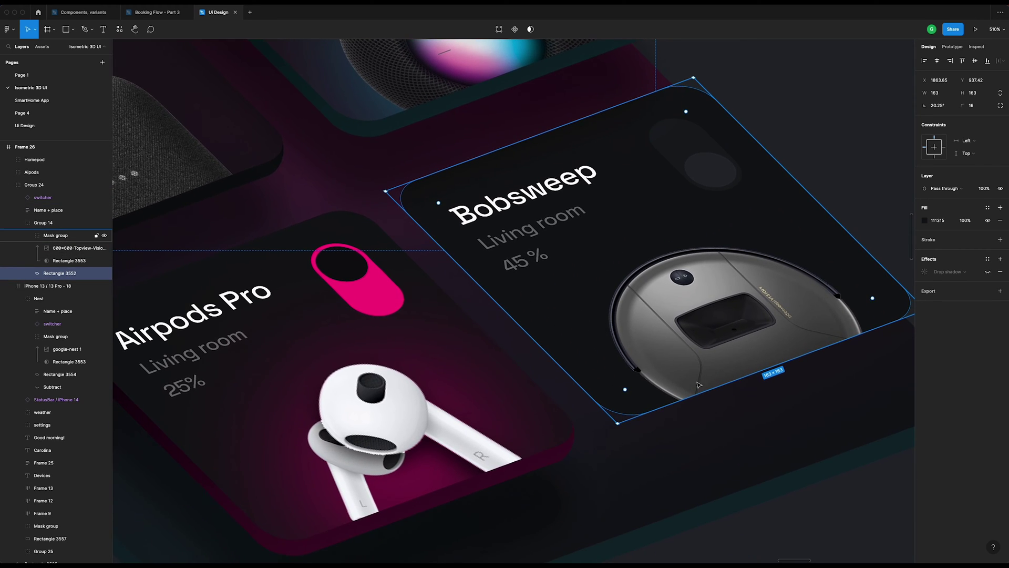
key("ctrl+d")
left_click(63, 286)
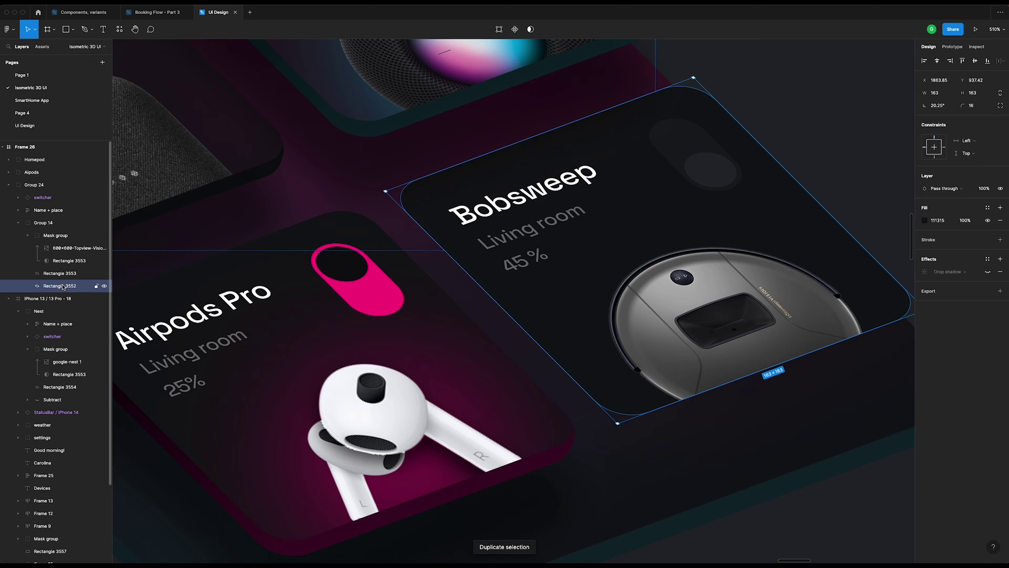
key("shift+Down")
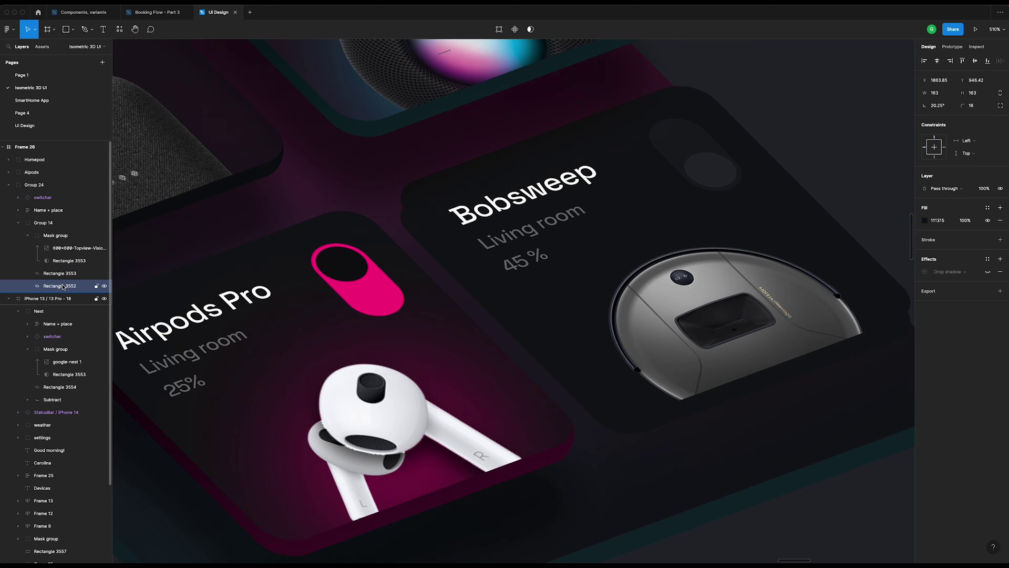
- Flatten the lower Bobsweep rectangle into a vector and move its left corner's upper point up to the card face's edge
right_click(60, 286)
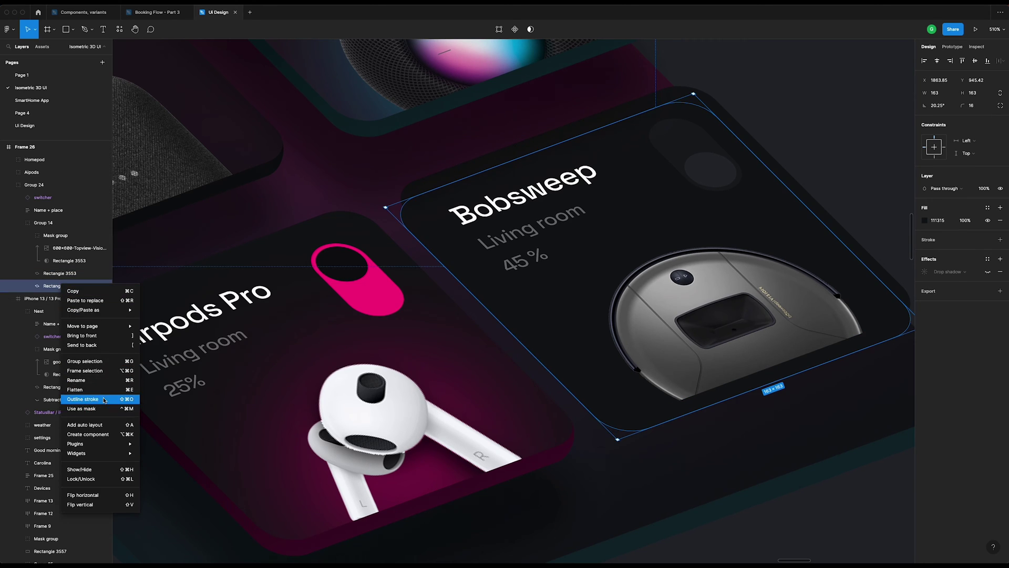
left_click(100, 391)
key("Return")
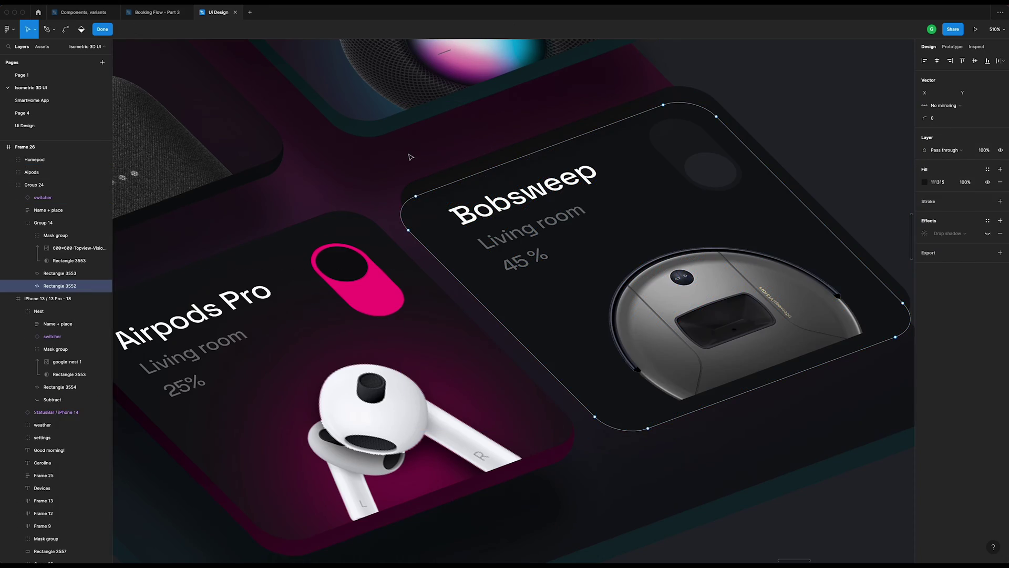
scroll(427, 203, "up", 5, "super")
key("v")
left_click_drag(400, 190, 395, 161)
scroll(394, 161, "down", 8, "super")
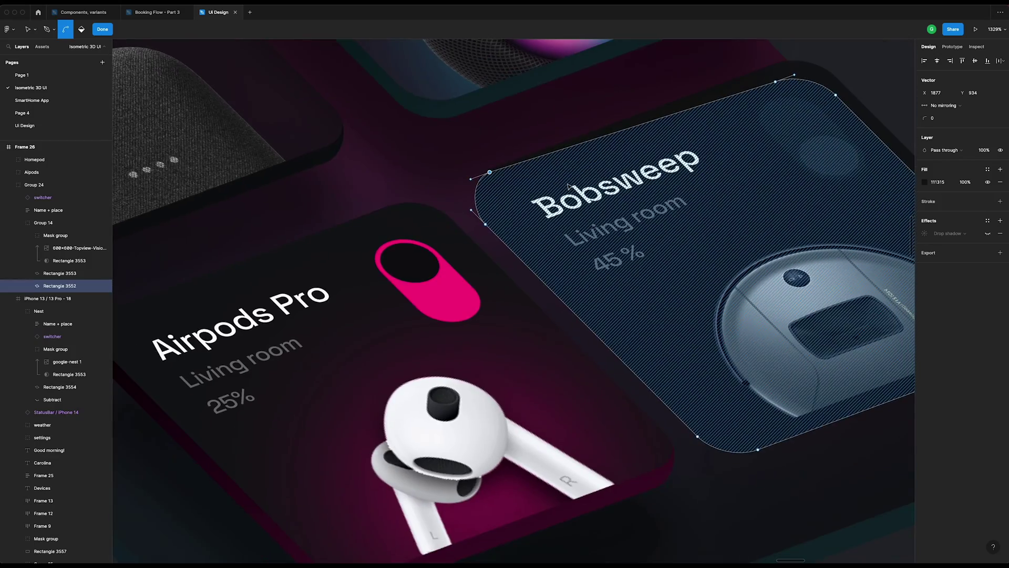
- Move both points of the lower Bobsweep shape's top corner up to align with the card face
scroll(836, 177, "up", 2)
left_click(836, 177)
scroll(836, 178, "up", 8, "super")
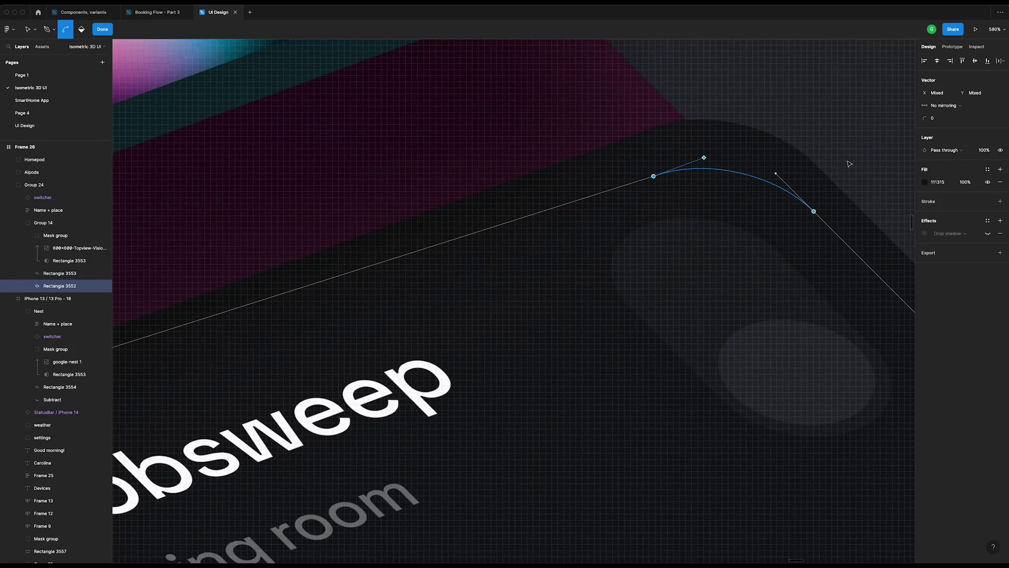
scroll(814, 190, "down", 2)
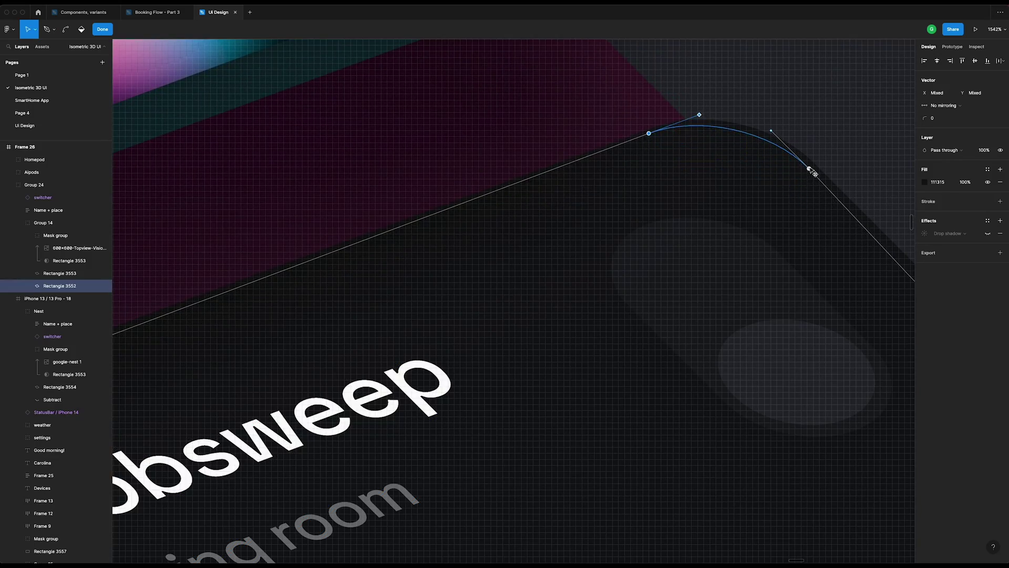
key("super")
scroll(808, 171, "down", 10, "super")
scroll(807, 249, "up", 10, "super")
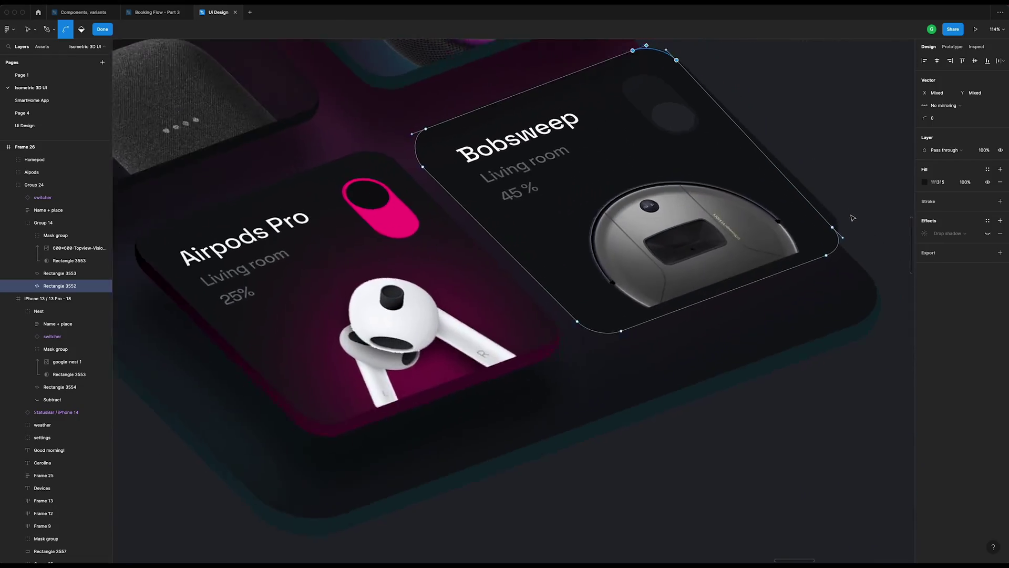
- Move the upper point of the lower Bobsweep shape's right corner up to the card face's edge and finish vector editing
left_click(803, 247)
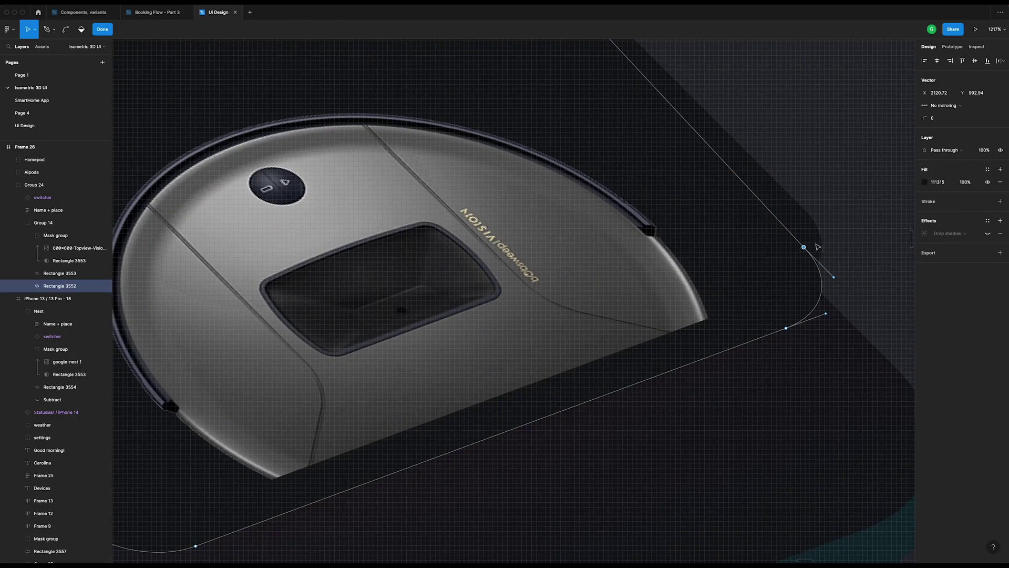
left_click_drag(803, 246, 807, 216)
scroll(808, 219, "down", 6, "super")
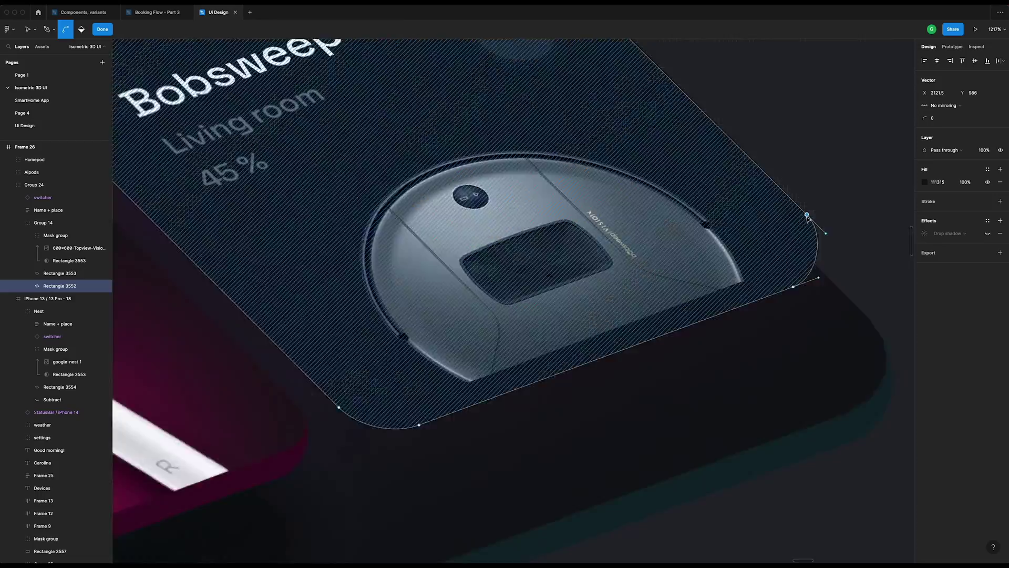
key("Escape")
scroll(799, 221, "up", 3, "super")
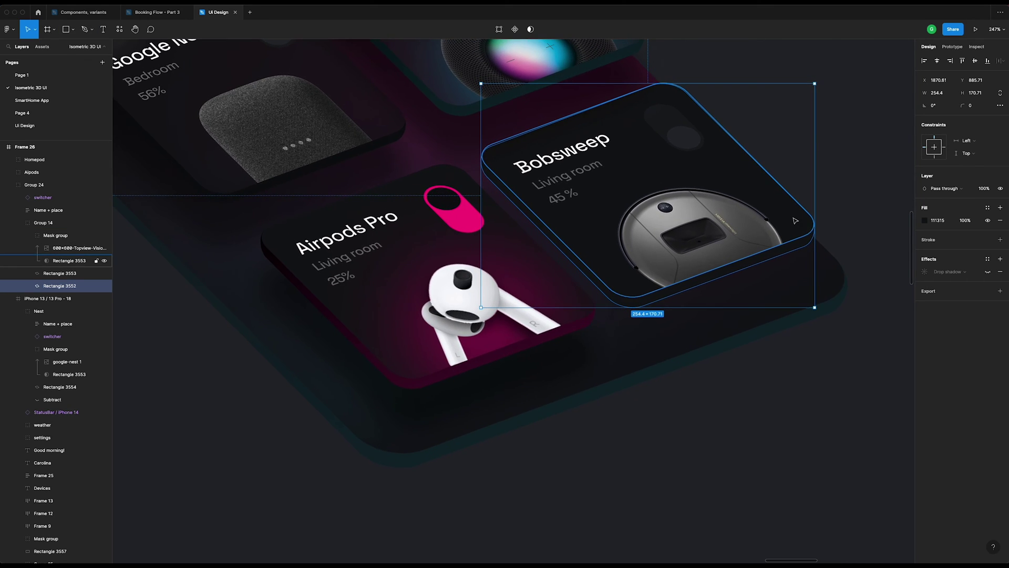
- Copy the properties of the Google Nest card's subtracted side shape
left_click(330, 165, "super")
left_click(60, 400)
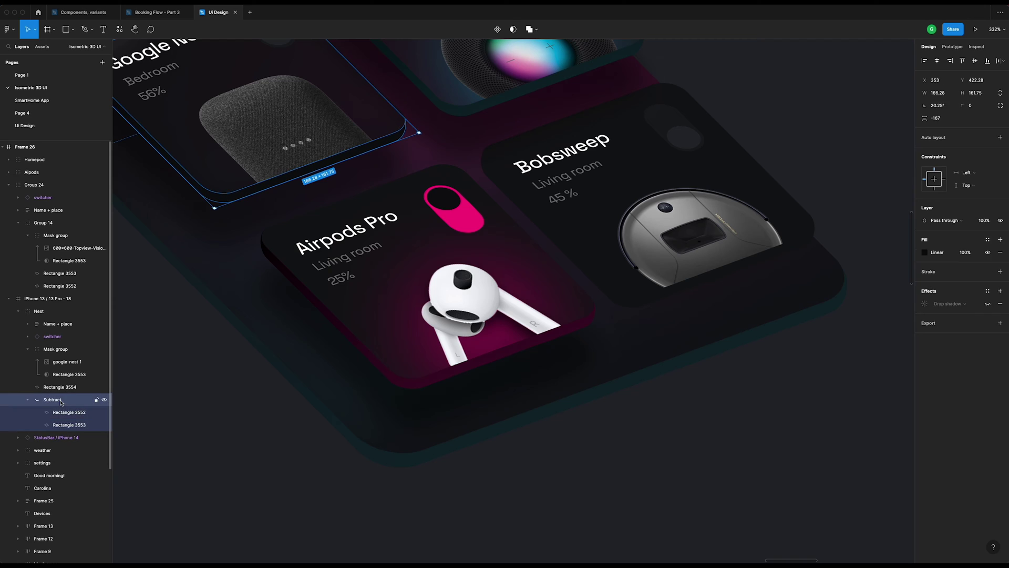
right_click(60, 401)
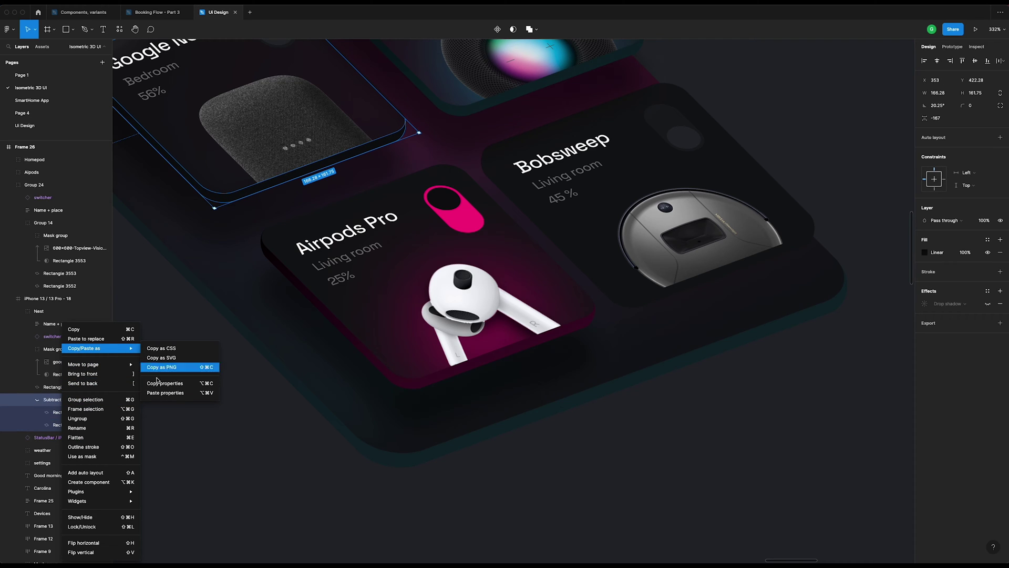
left_click(190, 383)
left_click(700, 284)
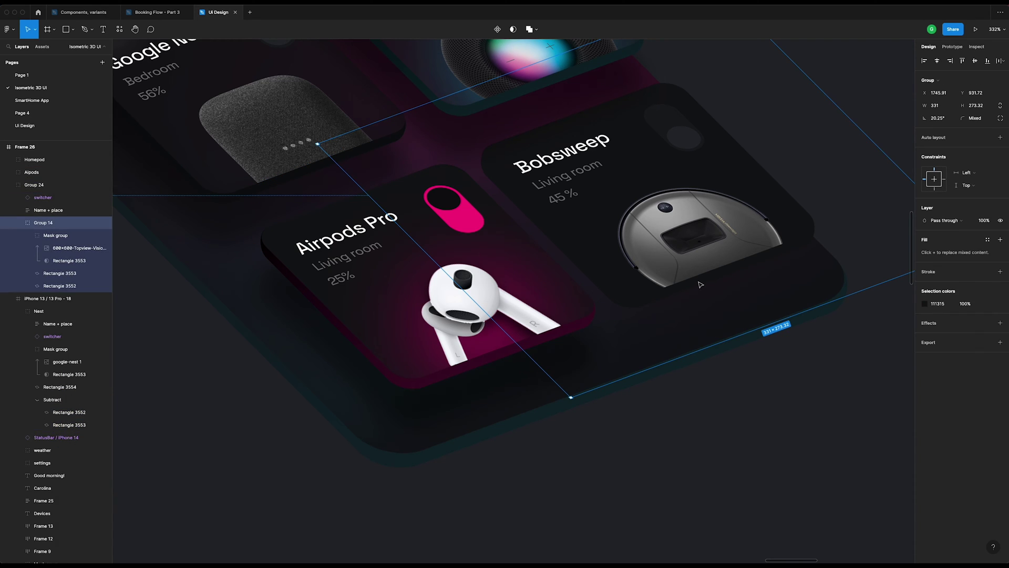
left_click(695, 286)
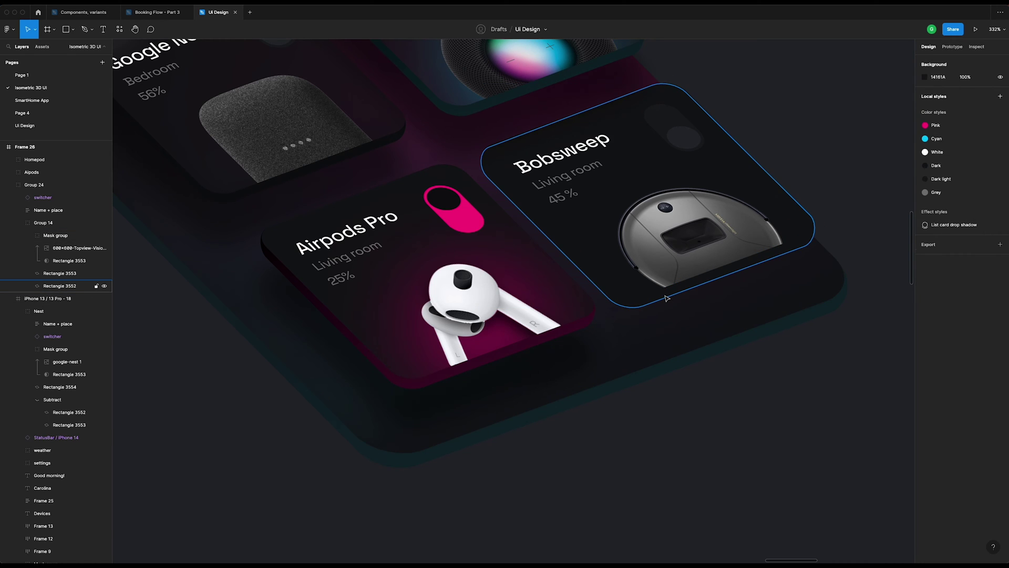
- Duplicate the Bobsweep card's upper rectangle and subtract Rectangle 3553 from the lower vector shape to form the card's side
left_click(51, 273)
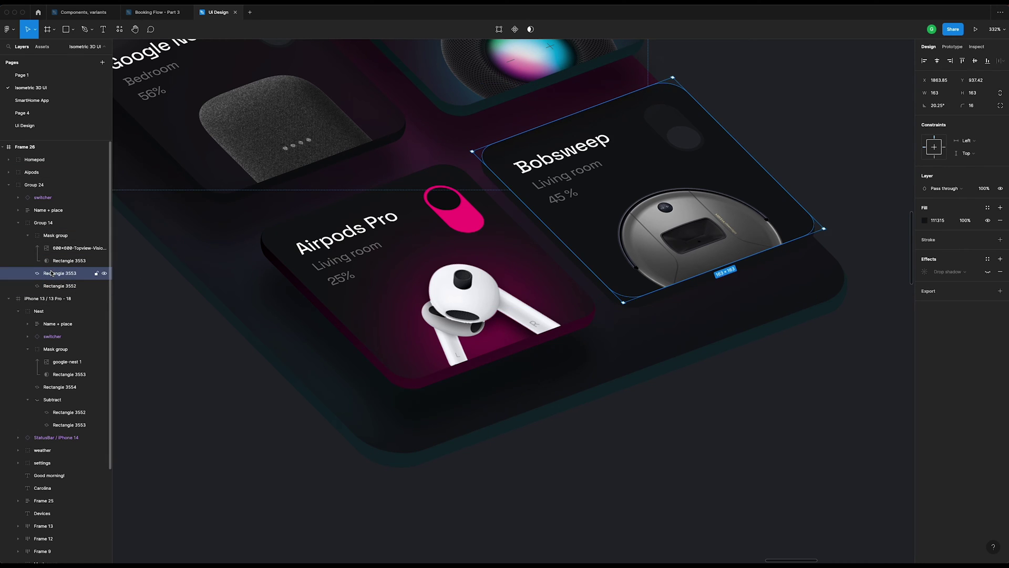
key("super+d")
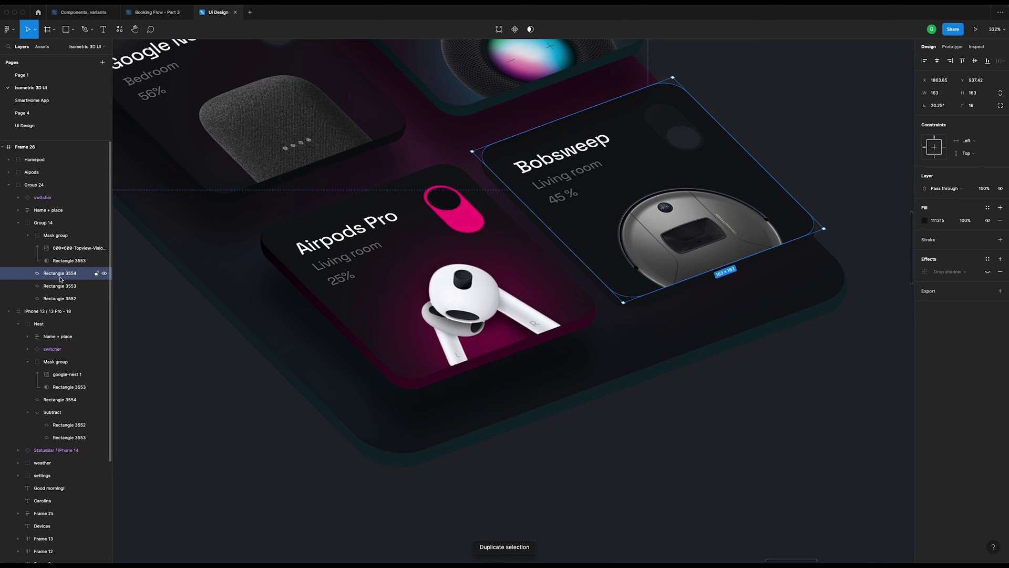
left_click(61, 286)
left_click(62, 298, "shift")
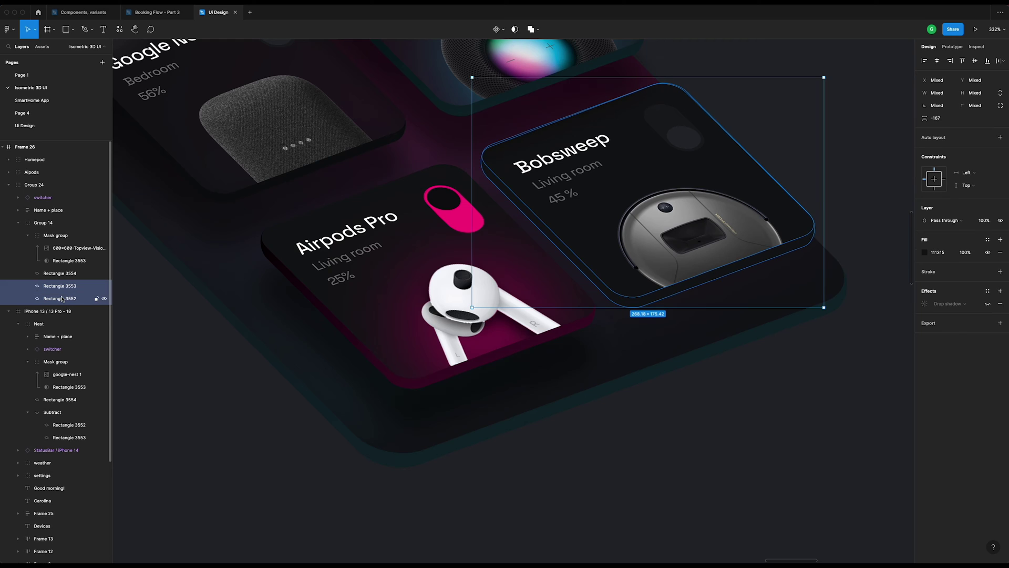
left_click(536, 29)
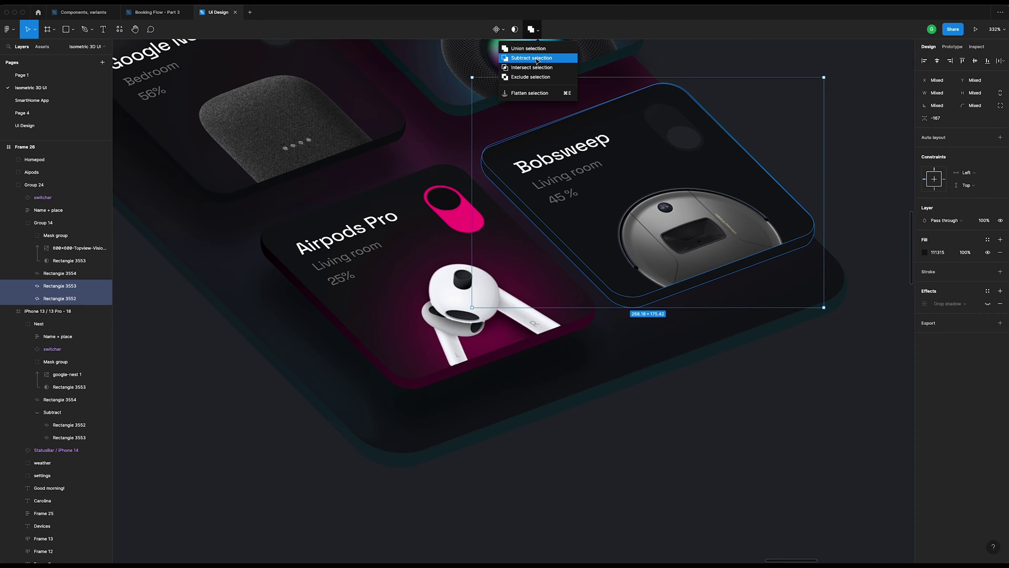
left_click(536, 58)
- Paste the copied Google Nest side properties onto the Bobsweep card's subtracted side shape
right_click(669, 295)
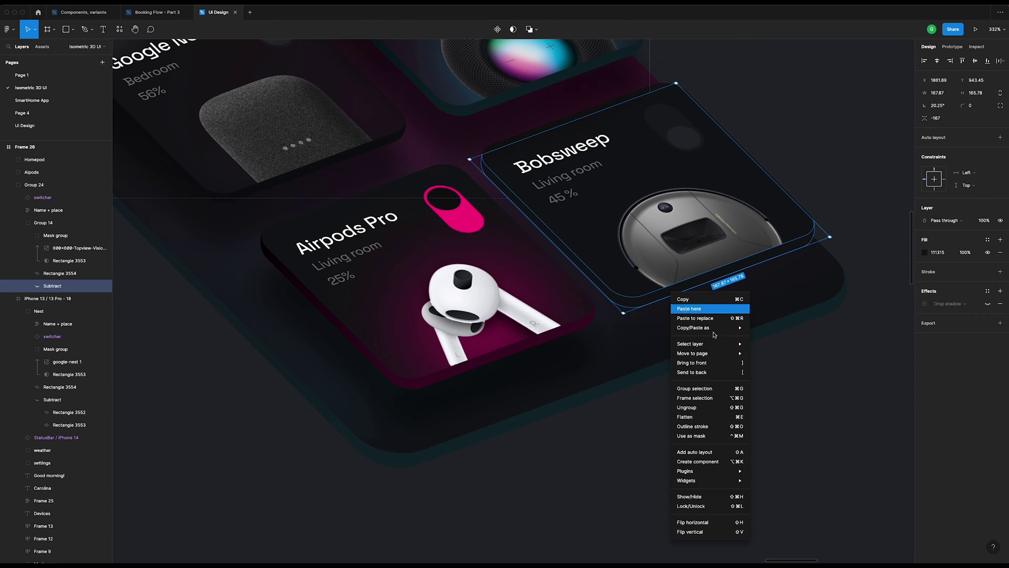
mouse_move(733, 329)
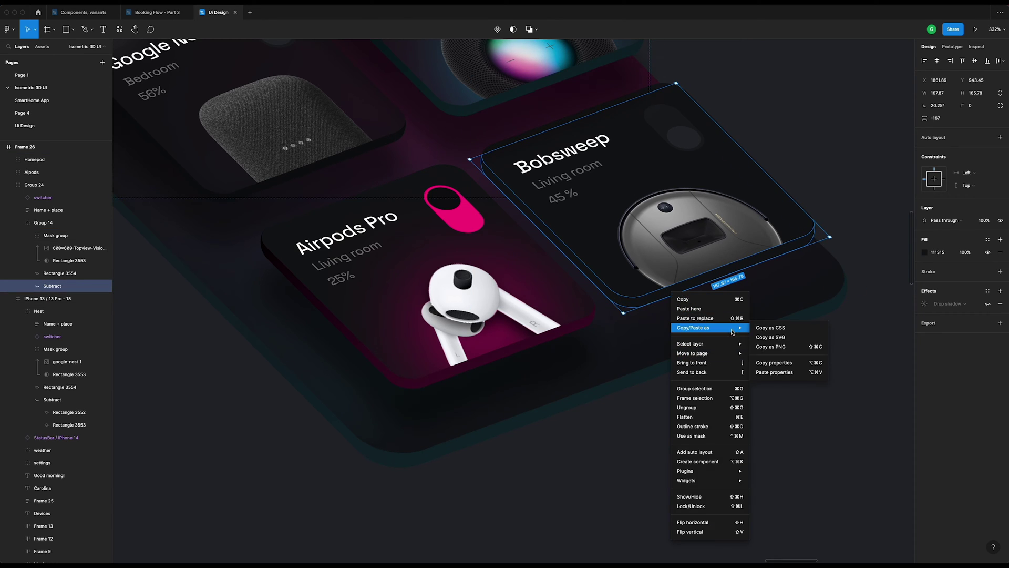
left_click(783, 372)
left_click(754, 371)
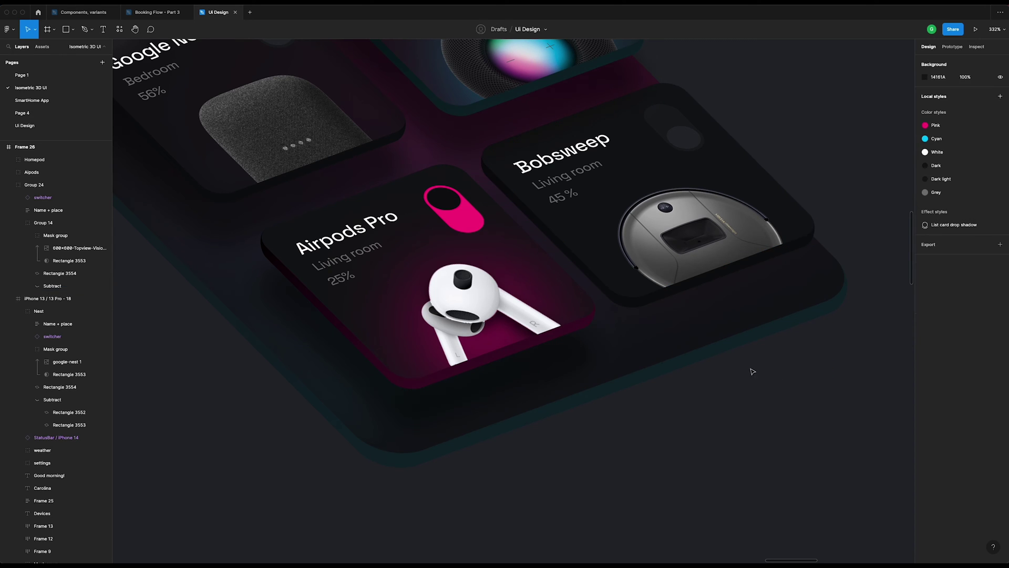
- Add a drop shadow with a blur of 32 to the Bobsweep card group
left_click(702, 230)
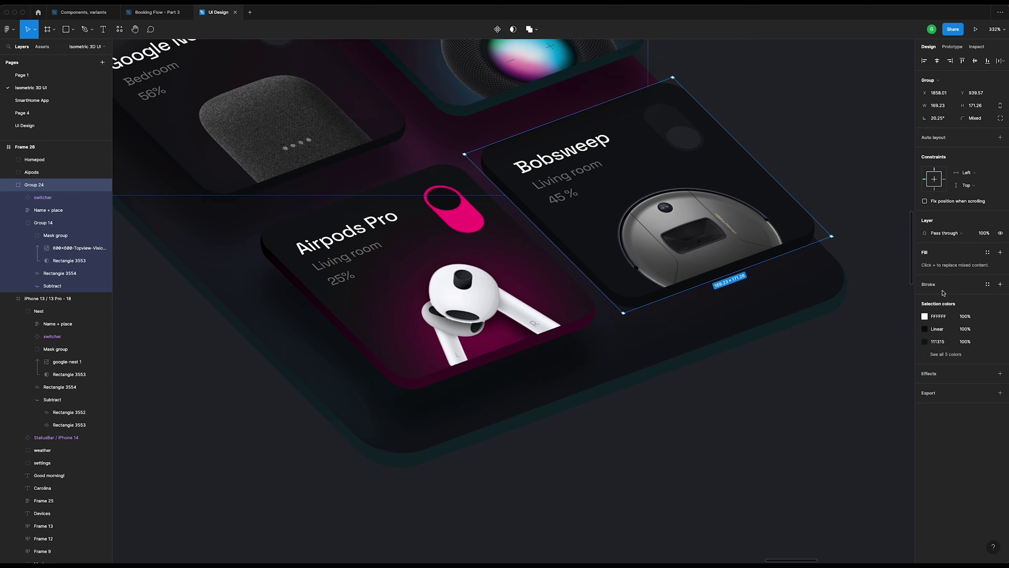
left_click(1000, 374)
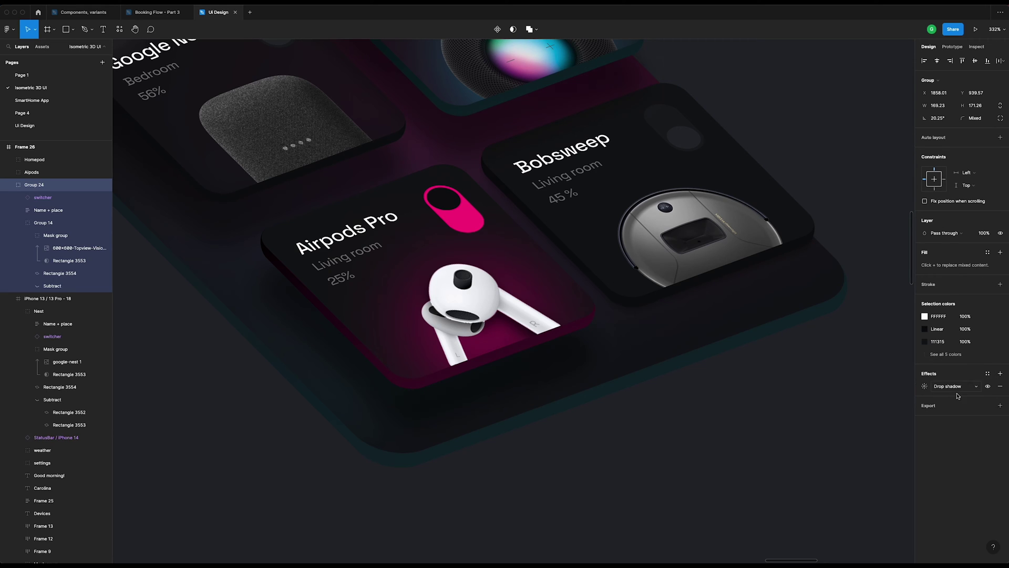
left_click(924, 386)
left_click(890, 407)
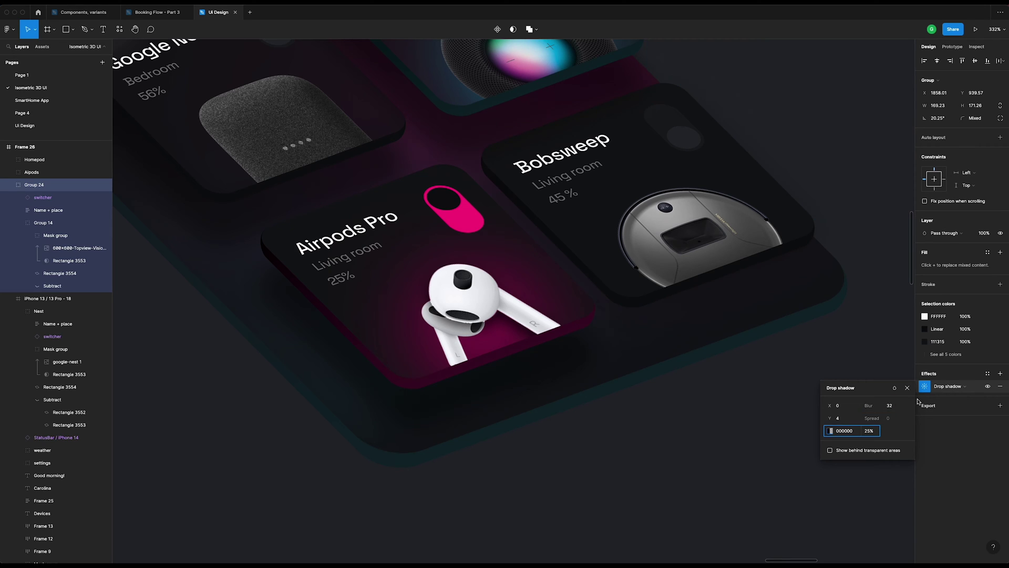
left_click(846, 427)
- Match the Bobsweep card's drop shadow to the Airpods card's, with blur 20, Y offset 32 and 50% opacity
left_click(527, 331)
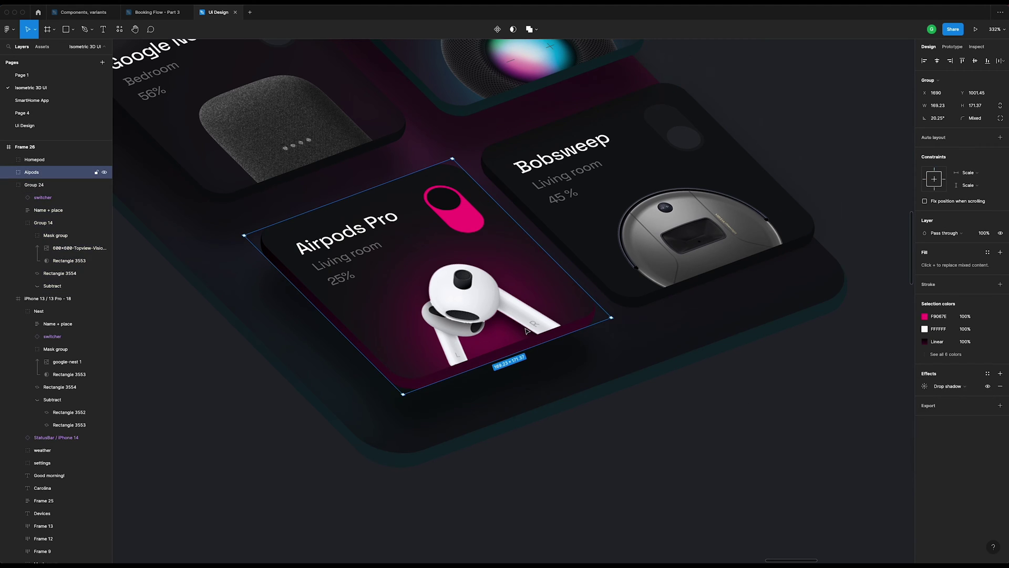
left_click(926, 388)
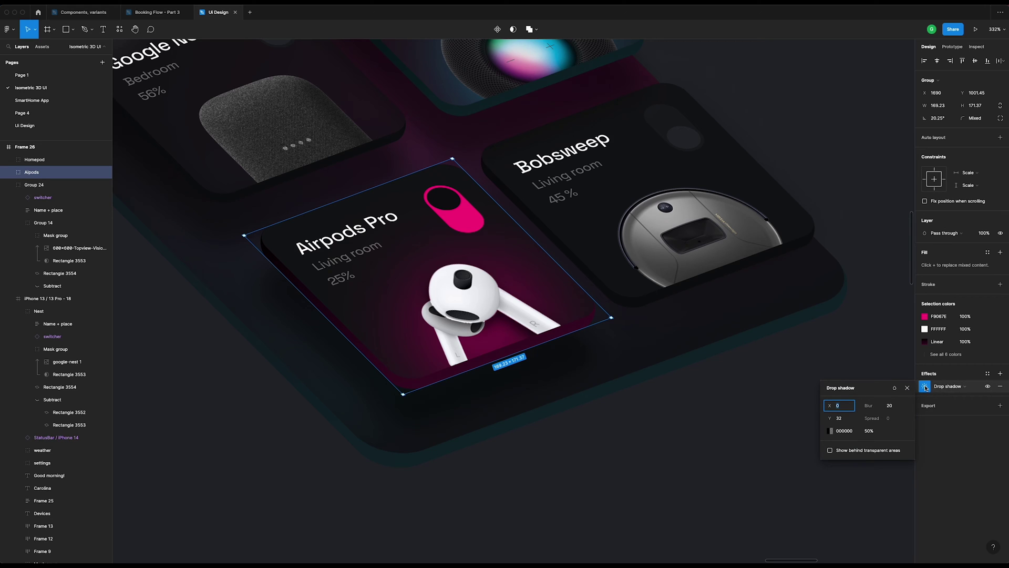
left_click(733, 233)
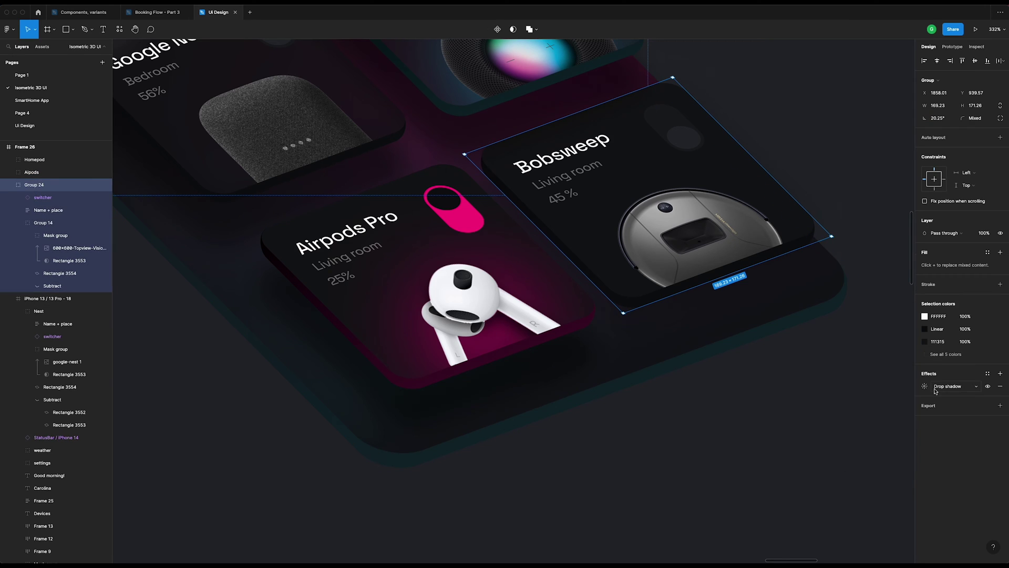
left_click(924, 387)
left_click(897, 408)
type("2")
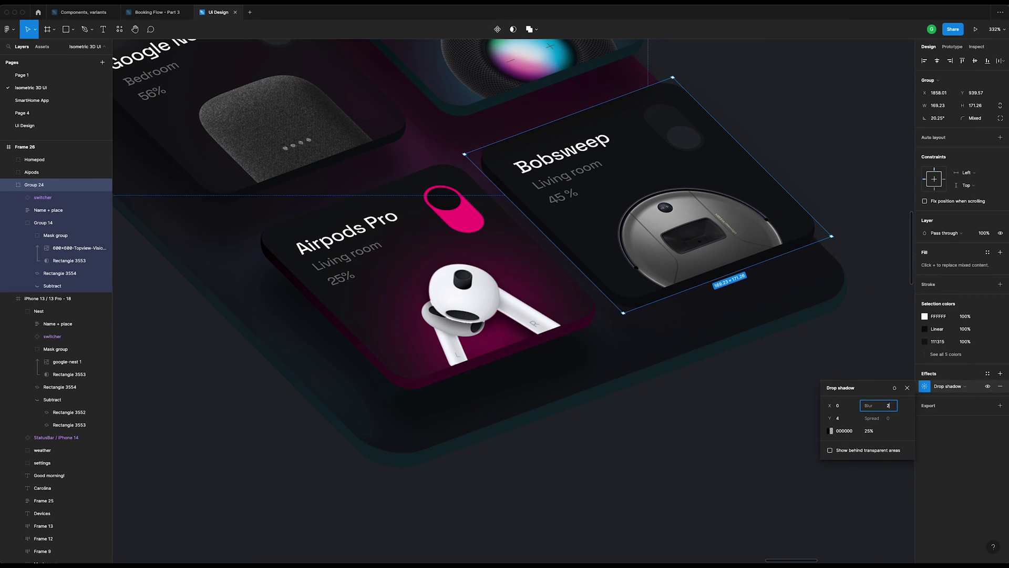
type("0")
key("Tab")
left_click(845, 420)
left_click(875, 431)
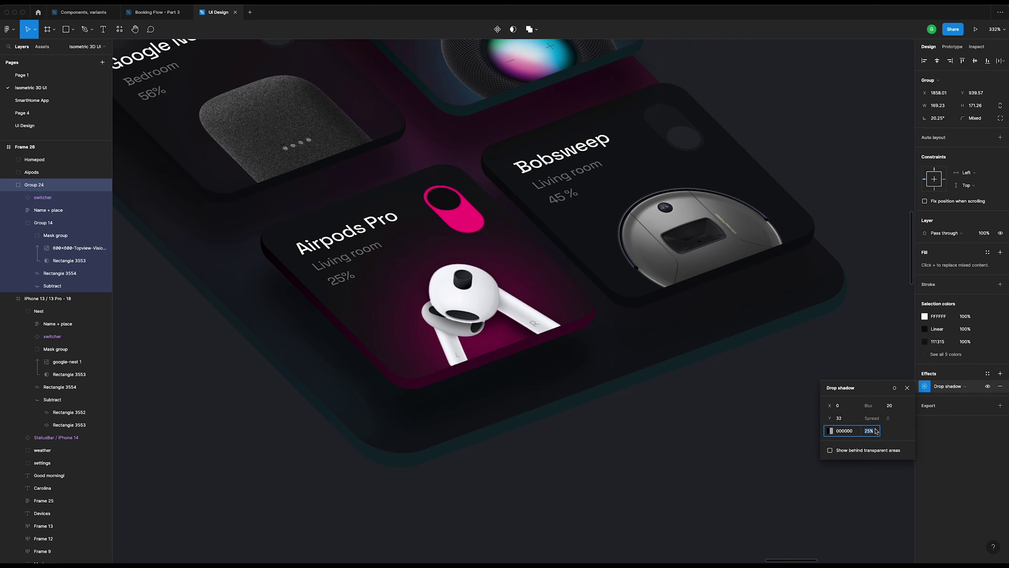
type("50")
key("Return")
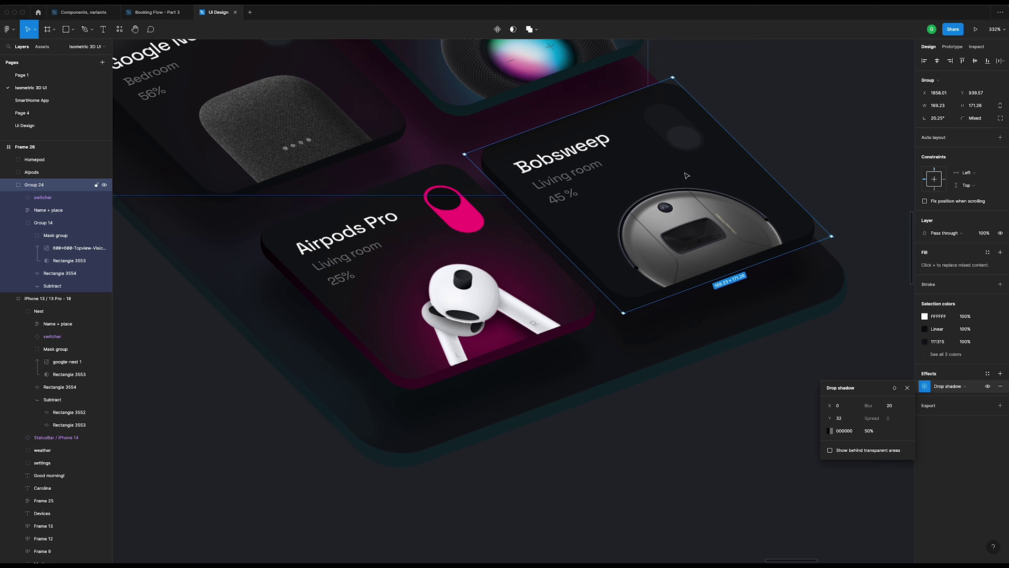
- Shift the Bobsweep card slightly up and to the right, to X 1868, Y 935.57
left_click_drag(686, 176, 699, 168)
scroll(700, 169, "up", 5)
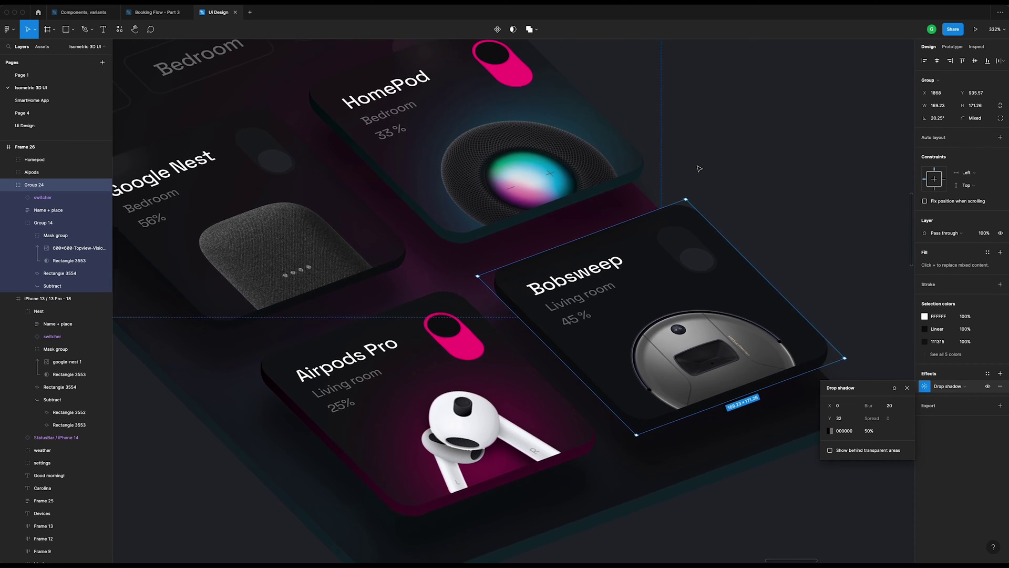
scroll(699, 169, "up", 3)
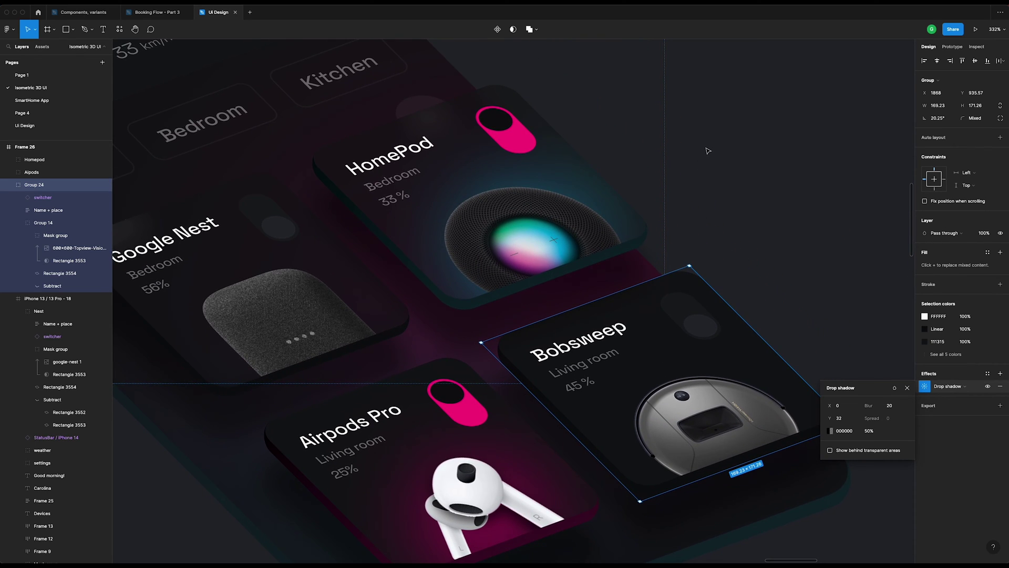
left_click(707, 151)
scroll(730, 150, "down", 10)
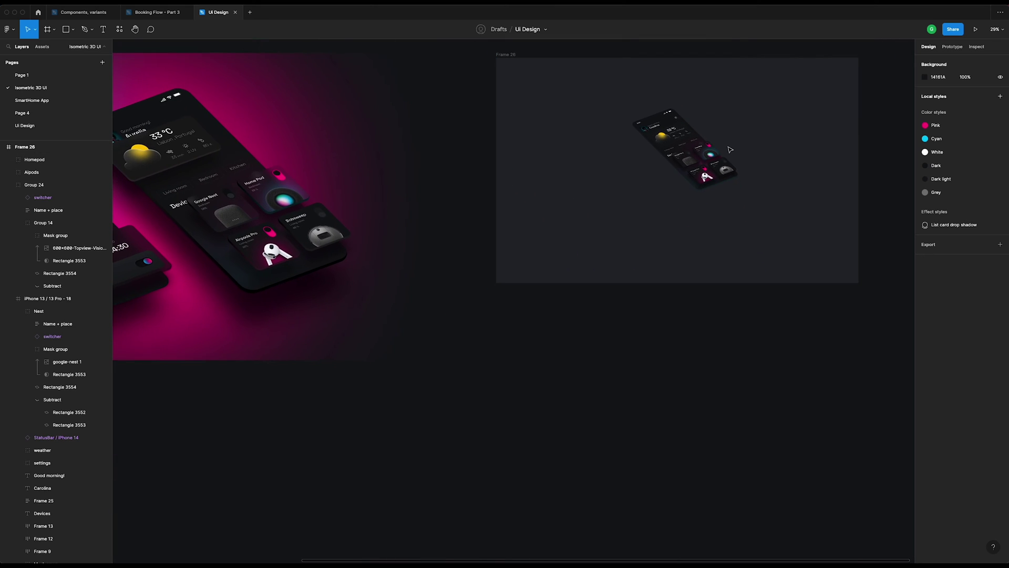
scroll(736, 121, "up", 6)
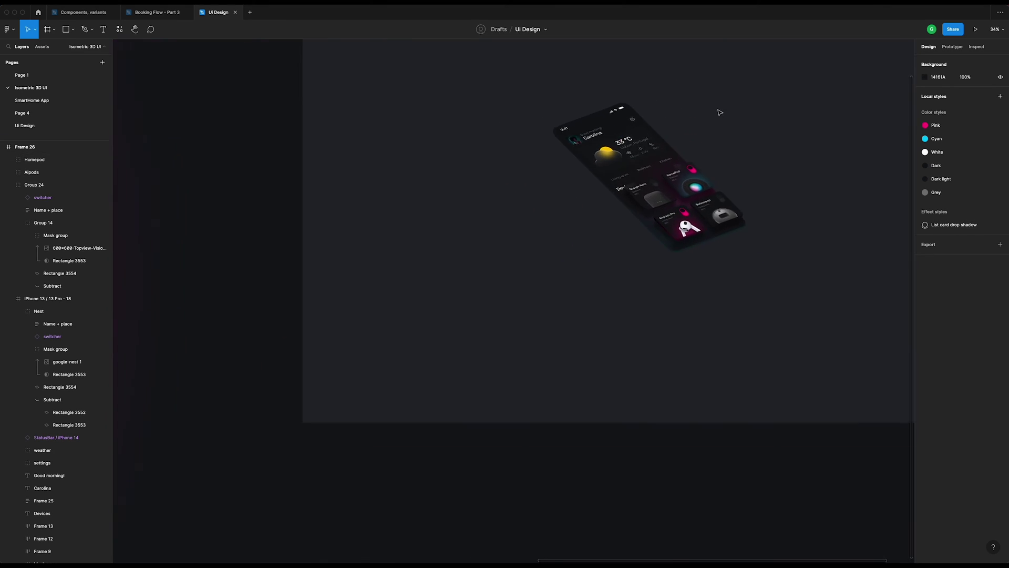
scroll(713, 279, "up", 2)
- Shift the HomePod card to X 1735, Y 787.57 and nudge the Bobsweep card further up and to the right
left_click(642, 277)
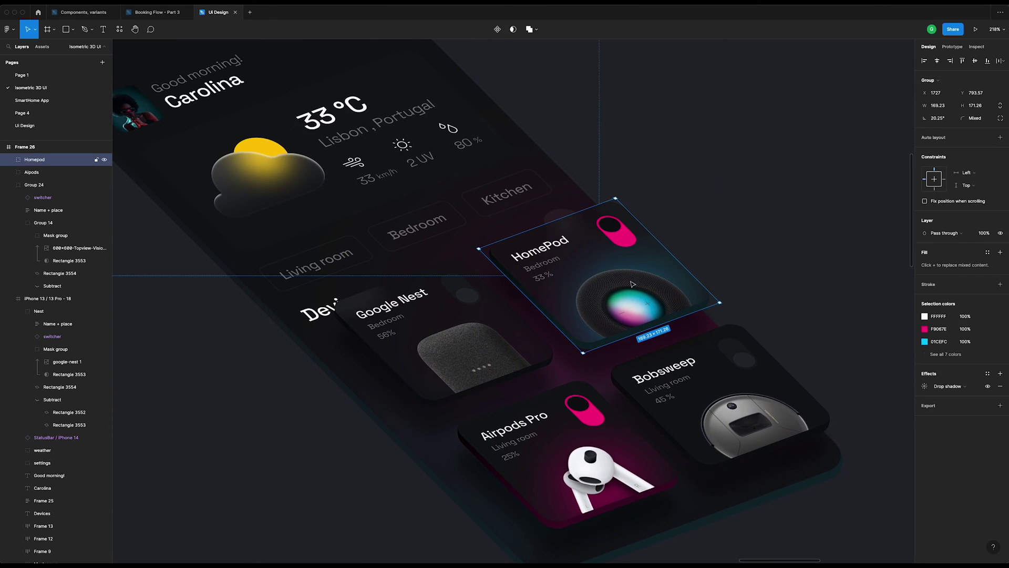
mouse_move(642, 277)
left_mouse_down()
mouse_move(631, 288)
mouse_move(637, 281)
left_mouse_up()
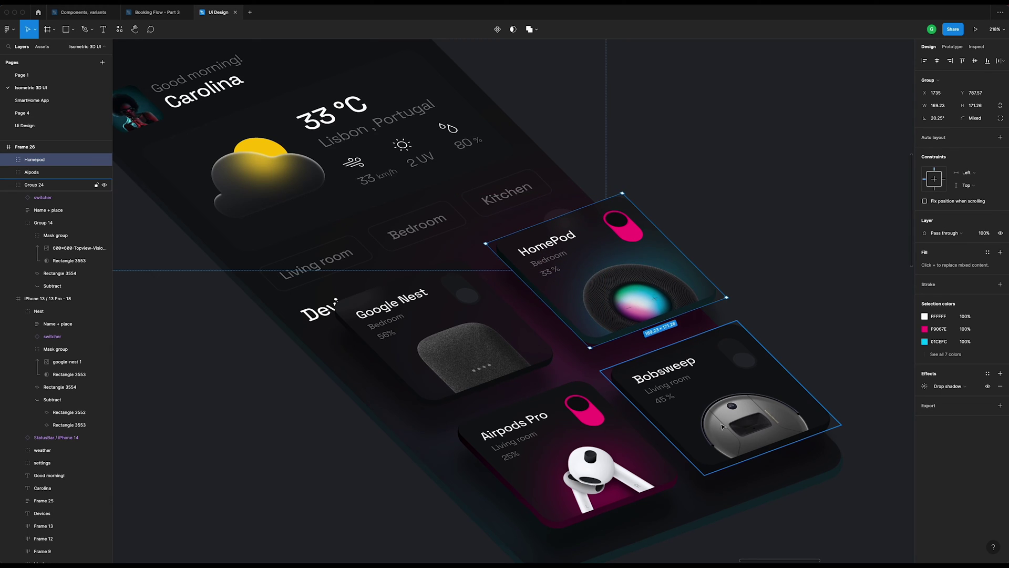
left_click_drag(705, 418, 714, 413)
- Set the fill opacity of the HomePod card's base shape to 30%
left_click(664, 248, "super")
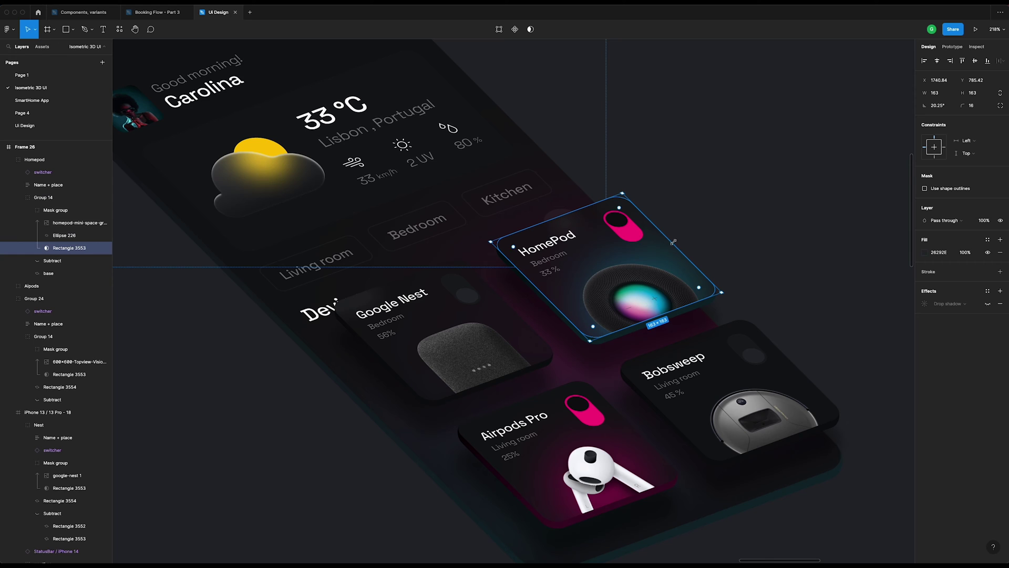
scroll(673, 241, "up", 5)
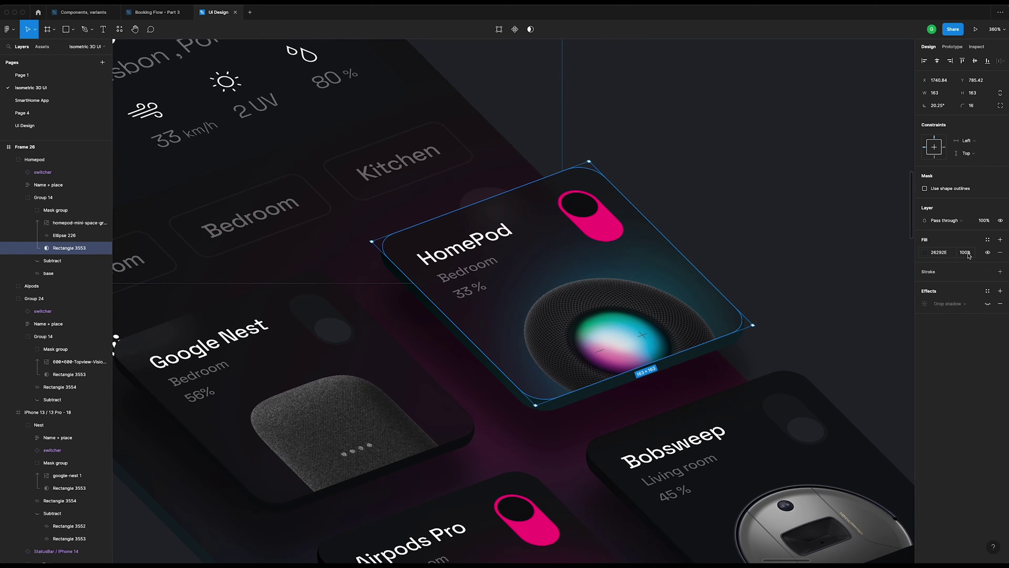
left_click(48, 273)
left_click(969, 222)
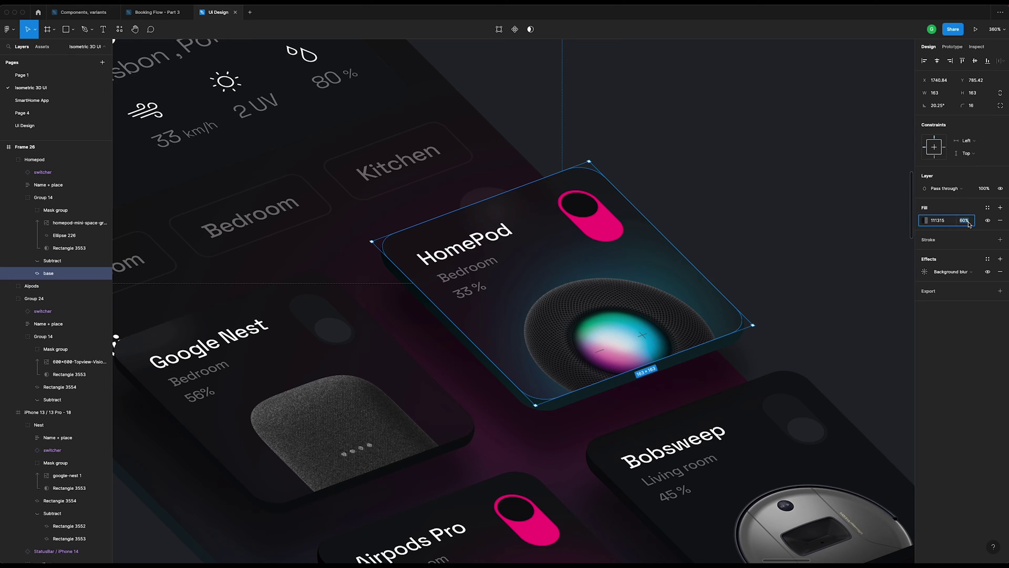
key("Return")
left_click(969, 224)
type("30")
key("Return")
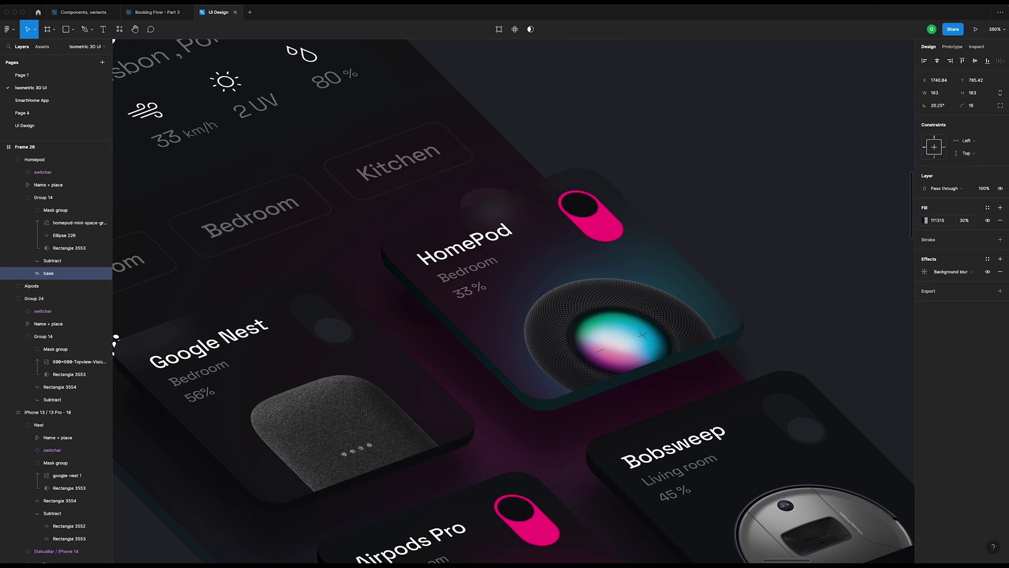
scroll(703, 173, "down", 3)
scroll(704, 168, "down", 5)
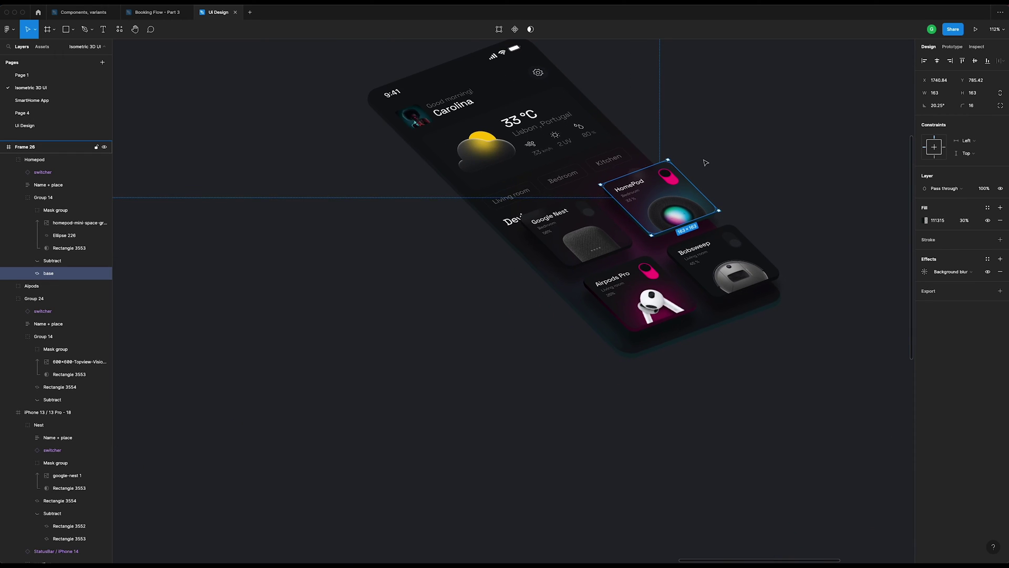
left_click(705, 162)
- Take the weather group out of the iPhone frame in the layer order and shift it up-left to X 1247, Y 668.37
scroll(600, 110, "up", 3)
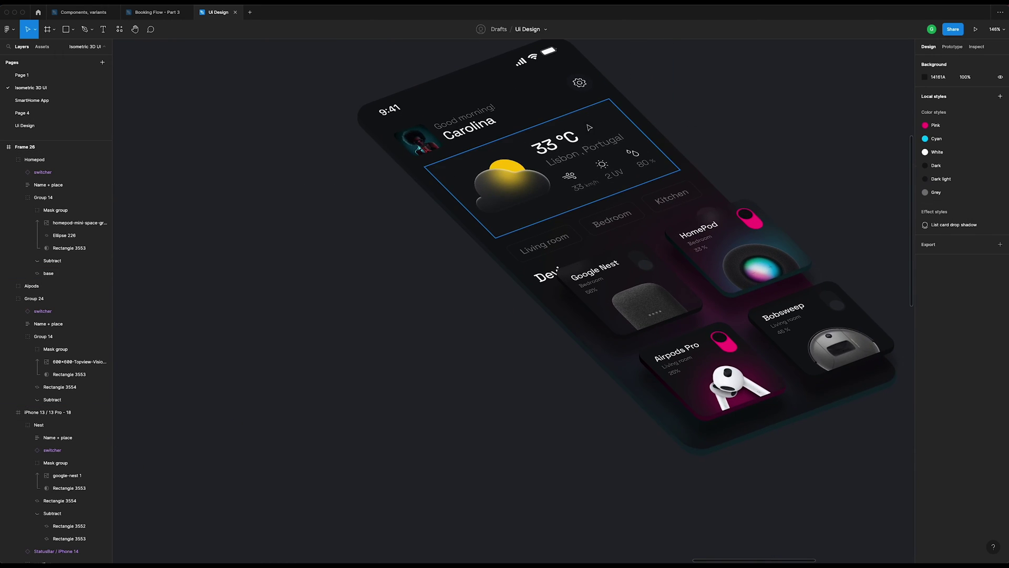
left_click(601, 110)
left_click(597, 159)
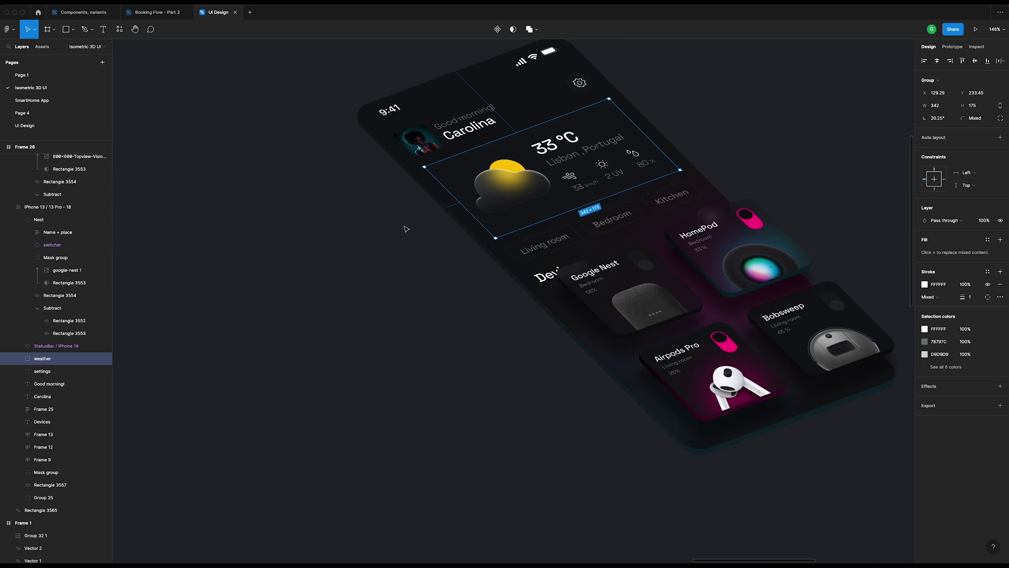
scroll(11, 283, "up", 5)
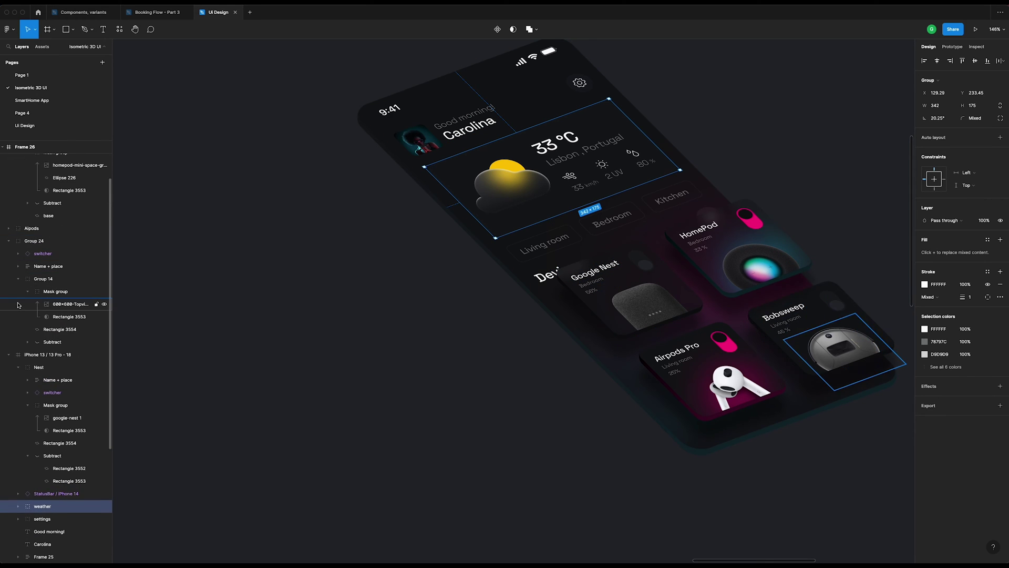
left_click(19, 280)
left_click(18, 304)
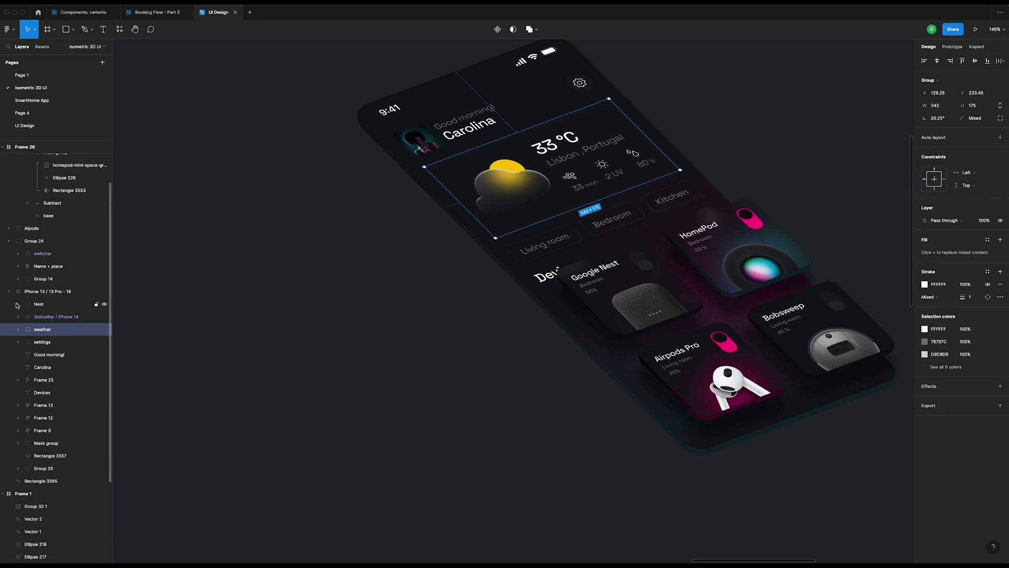
left_click_drag(43, 330, 19, 290)
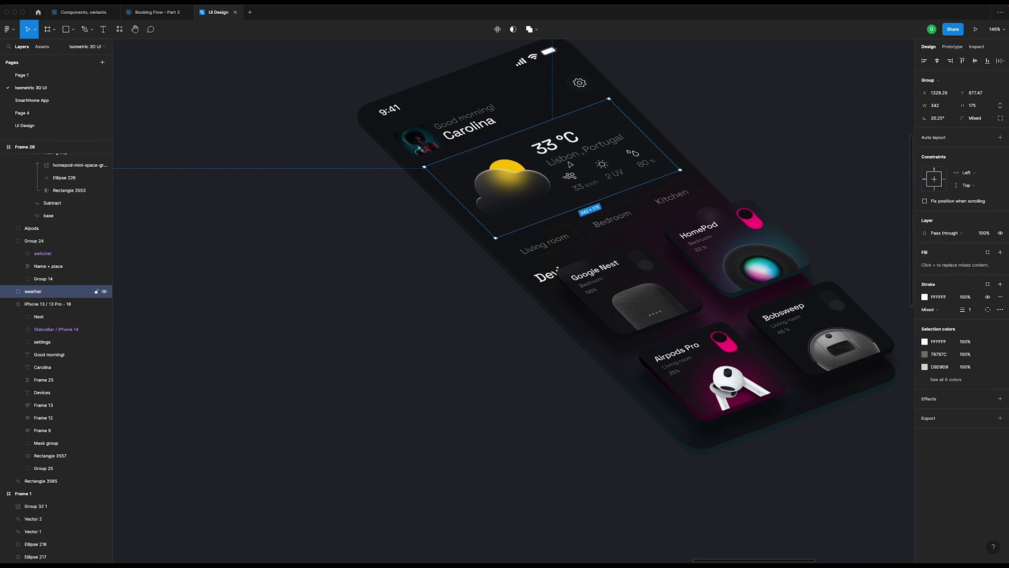
left_click_drag(571, 164, 525, 158)
- Duplicate the weather card's background rectangle, offset the copy down to Y 676.37, and flatten it into a vector
double_click(460, 222)
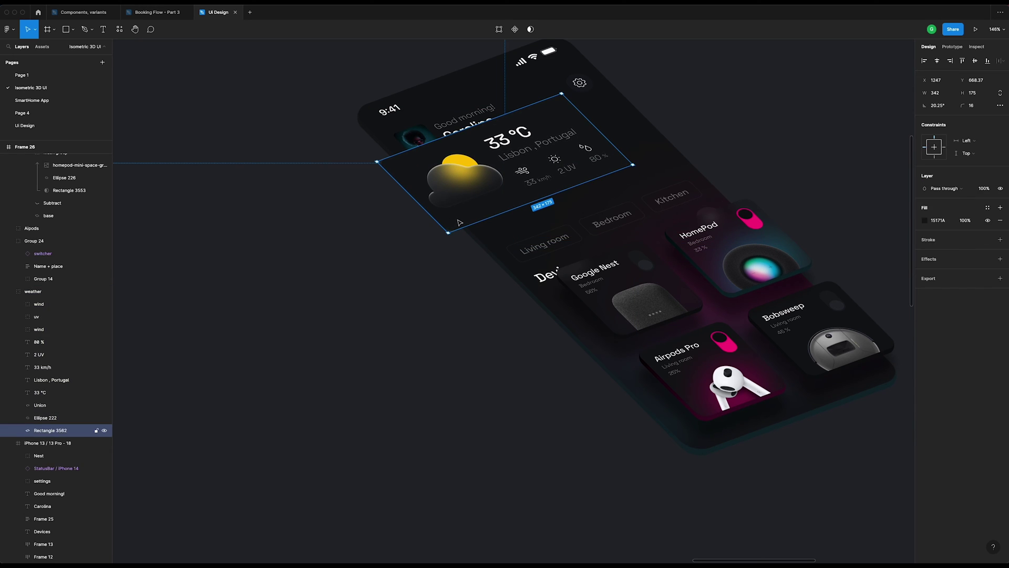
scroll(457, 224, "up", 10)
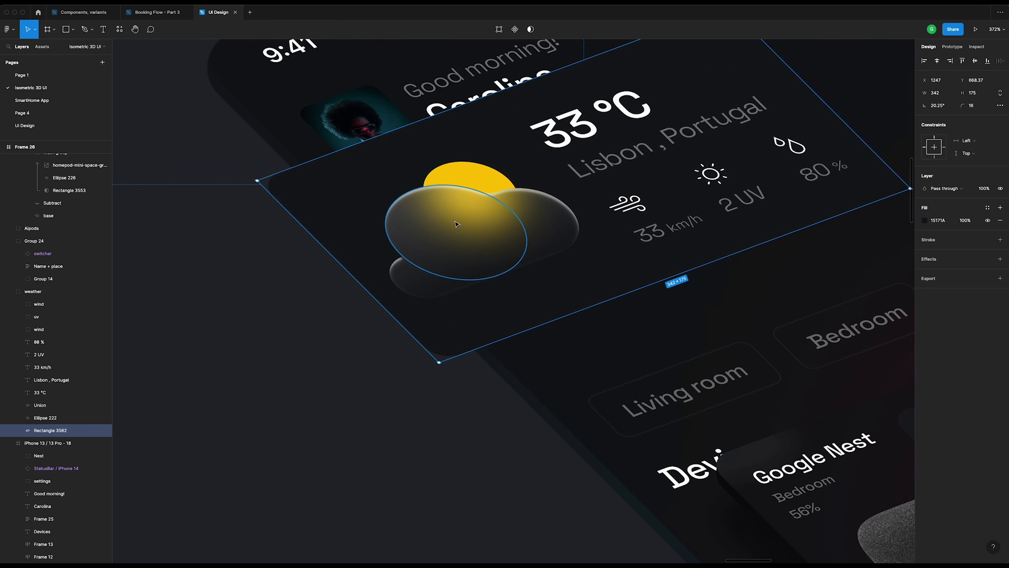
key("ctrl+d")
key("shift+Down")
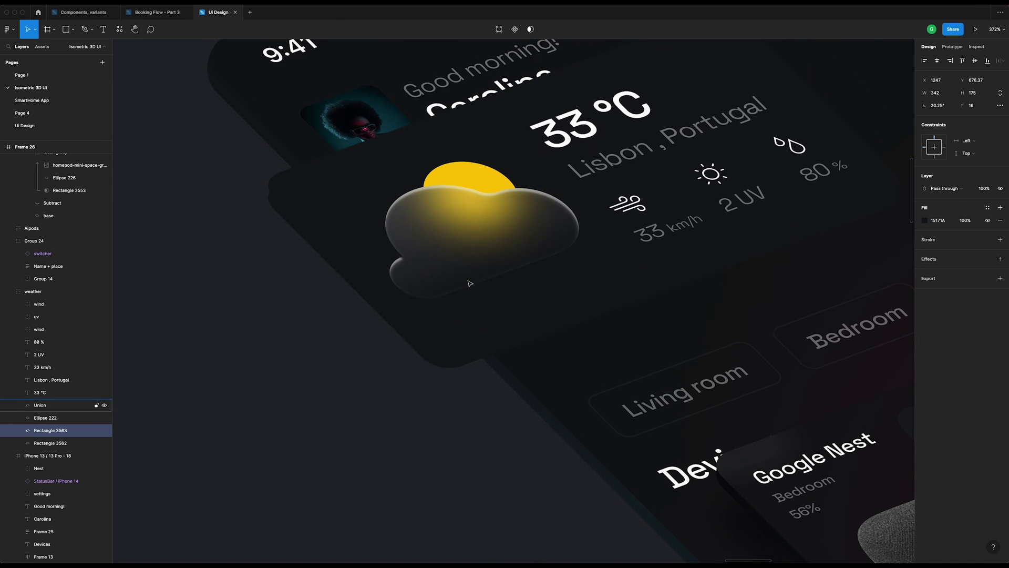
key("Up")
right_click(72, 433)
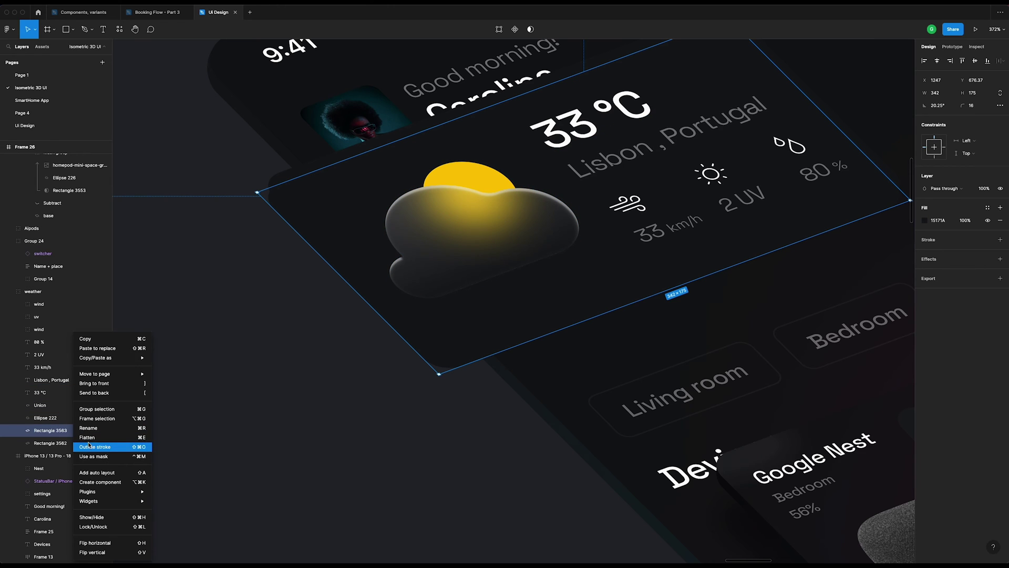
left_click(86, 437)
- Move the upper anchor of the flattened copy's left corner to X 1260, Y 664.5 to join the original card's edge
key("Return")
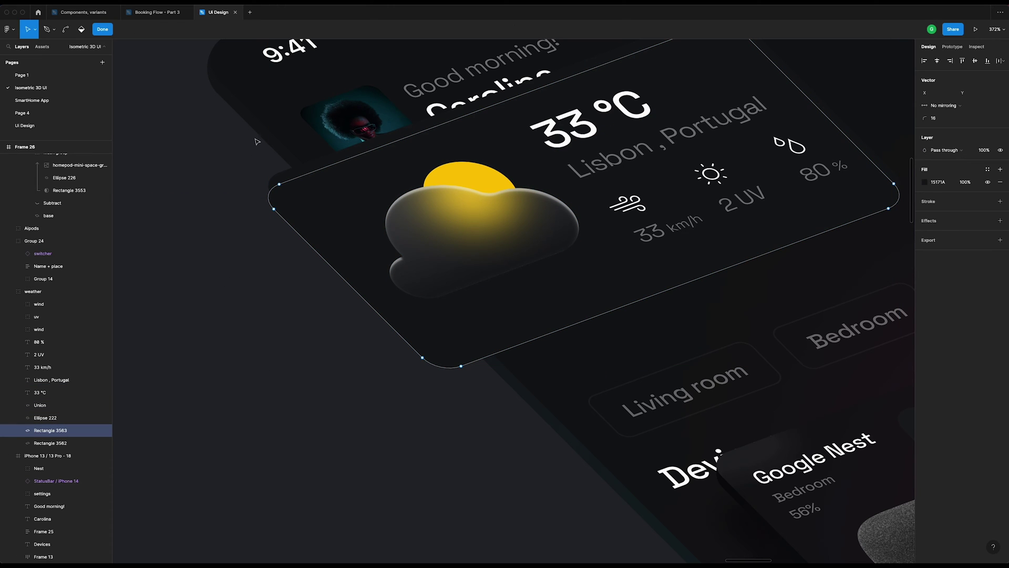
scroll(267, 161, "up", 5)
left_click(311, 240)
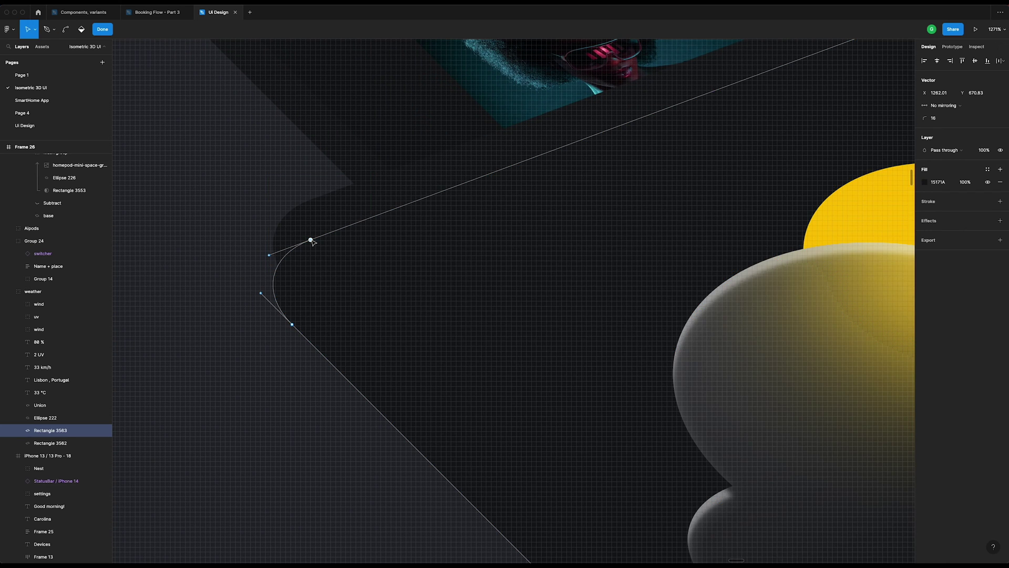
left_click_drag(311, 240, 302, 209)
key("super")
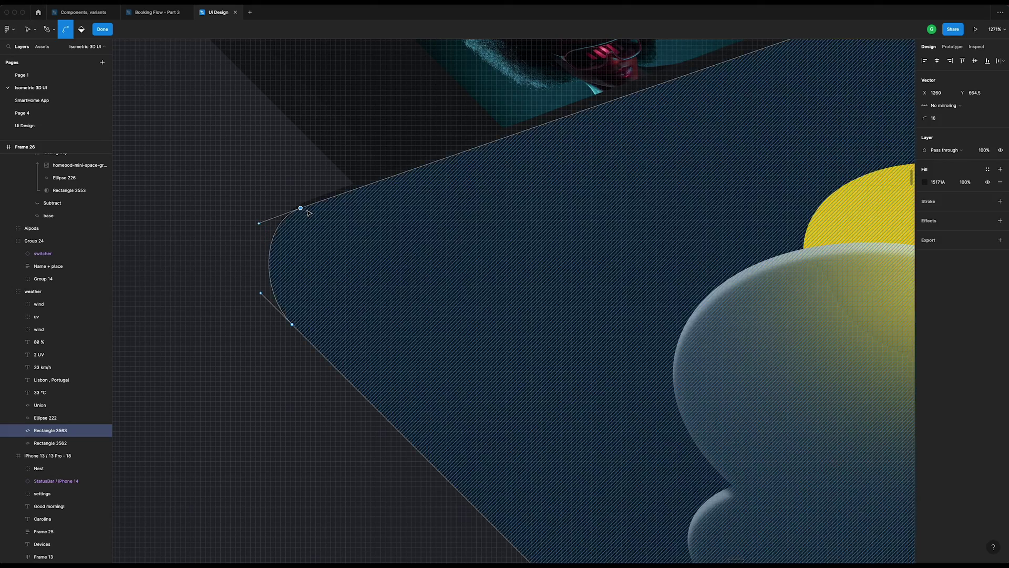
- Select both anchors of the flattened weather shape's top corner and move them up to line up with the original card
scroll(308, 212, "down", 5)
scroll(578, 210, "up", 3)
left_click_drag(726, 102, 841, 166)
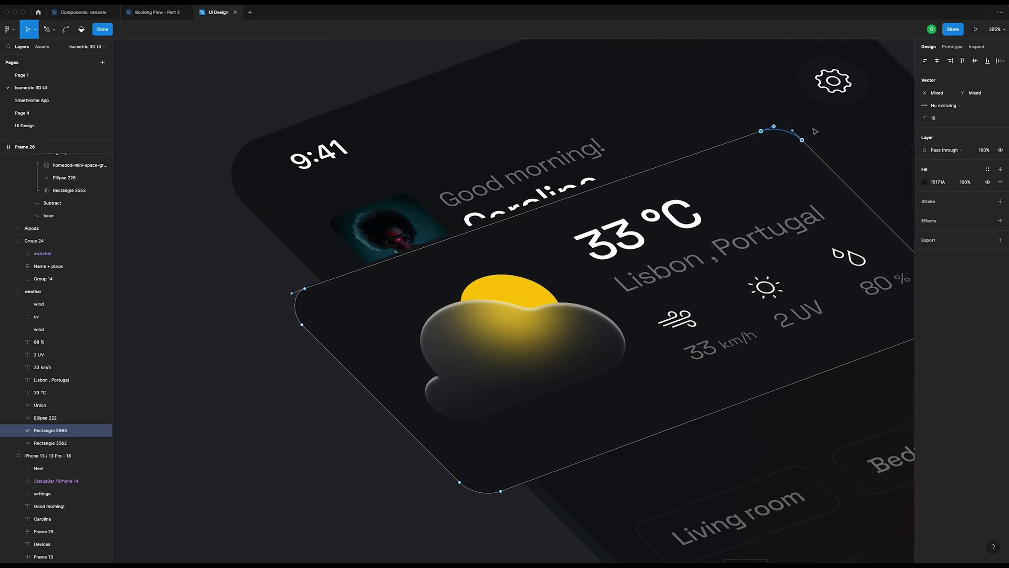
scroll(815, 132, "up", 5)
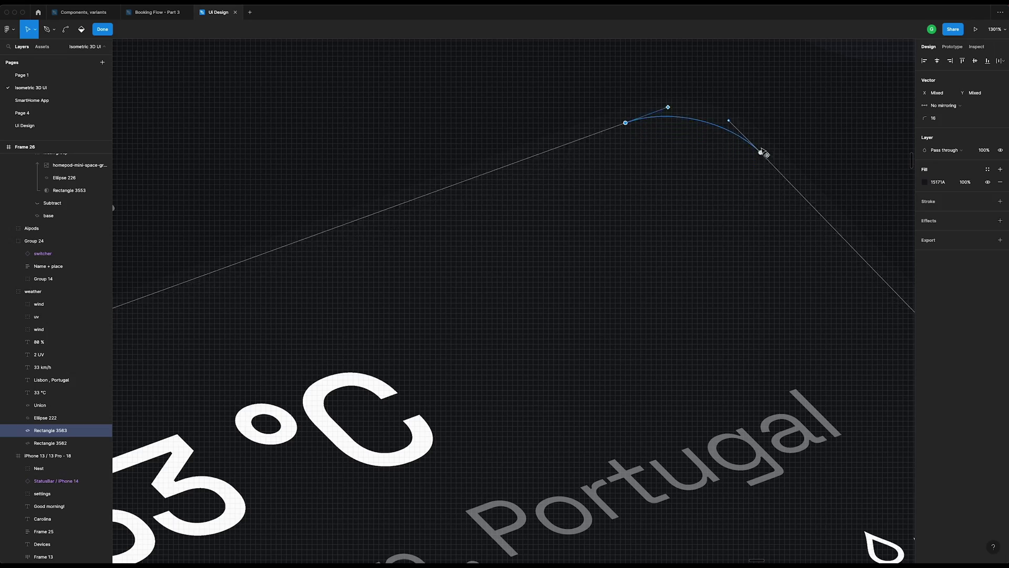
left_click_drag(767, 155, 765, 144)
- Move the upper anchor of the flattened weather shape's right corner to join the original card's edge, and finish editing the vector
scroll(765, 145, "down", 6)
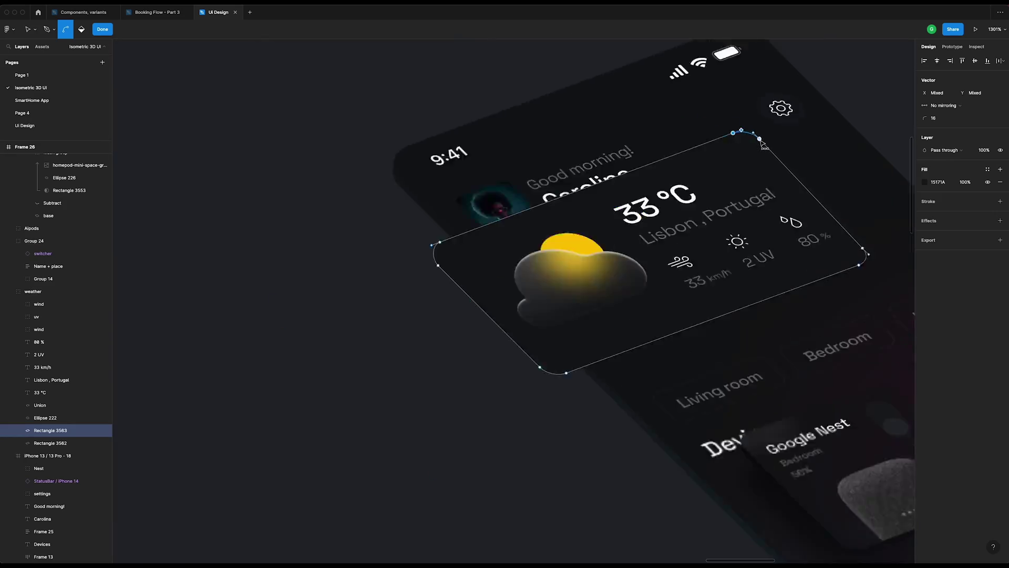
scroll(809, 223, "up", 6)
key("v")
left_click_drag(743, 158, 814, 235)
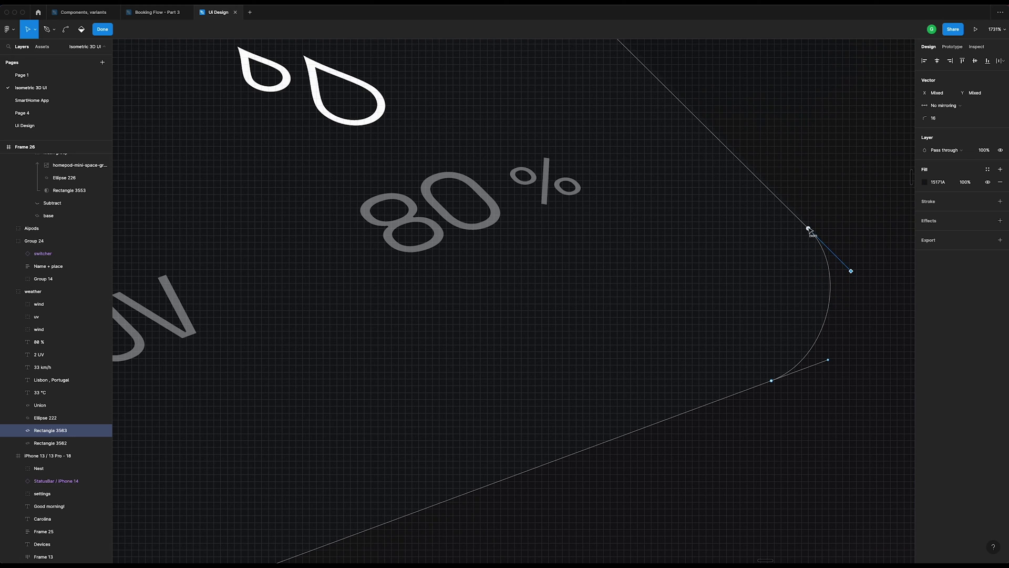
scroll(810, 232, "down", 6)
key("Escape")
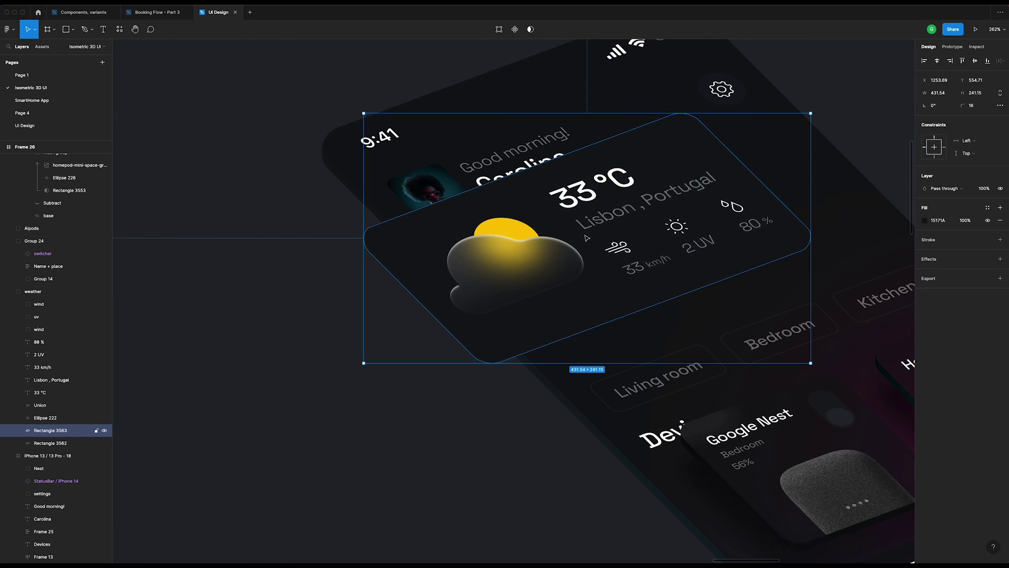
- Place Rectangle 3582 above the flattened Rectangle 3583 in the weather group and select it
left_click_drag(49, 446, 53, 432)
left_click(52, 432)
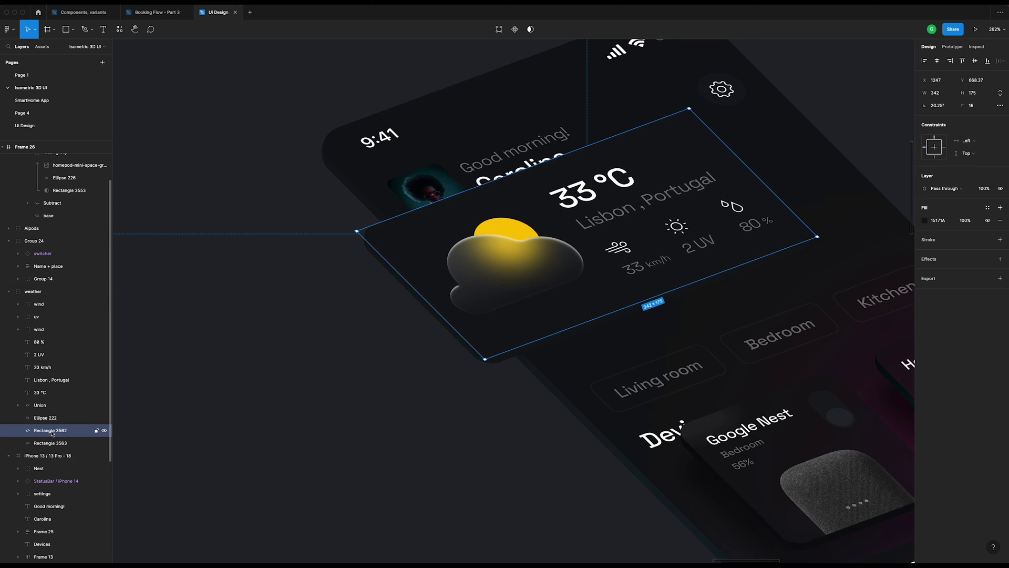
- Duplicate Rectangle 3582, place the copy directly above Rectangle 3583, and subtract it from that shape to form the weather card's side
key("super+d")
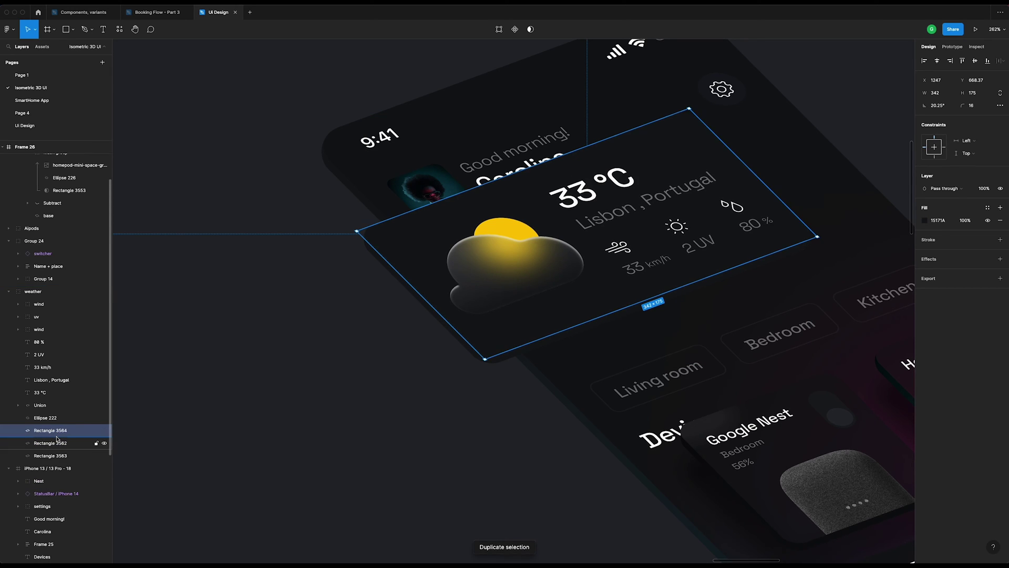
left_click_drag(54, 434, 60, 456)
left_click(60, 456, "shift")
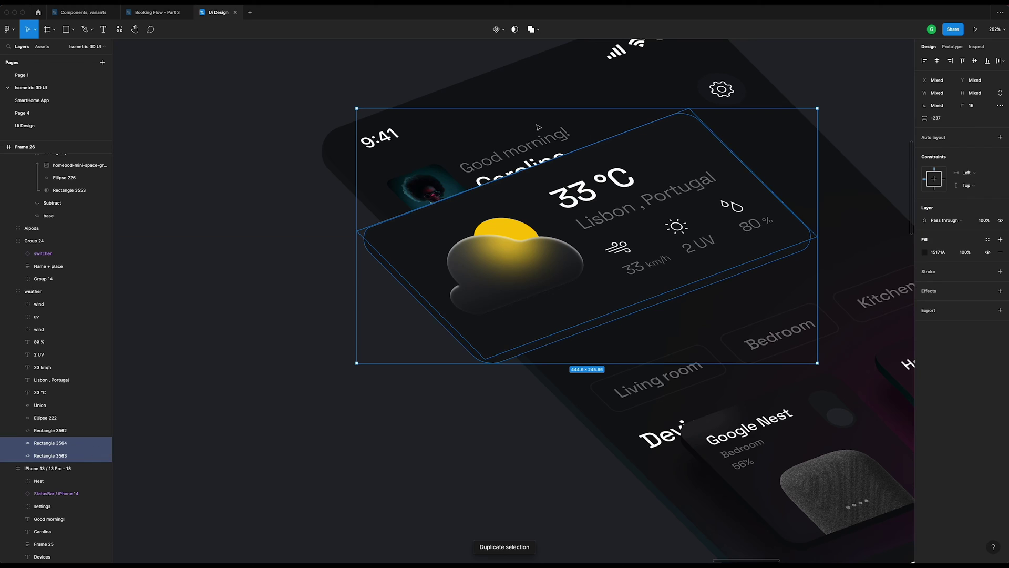
left_click(537, 29)
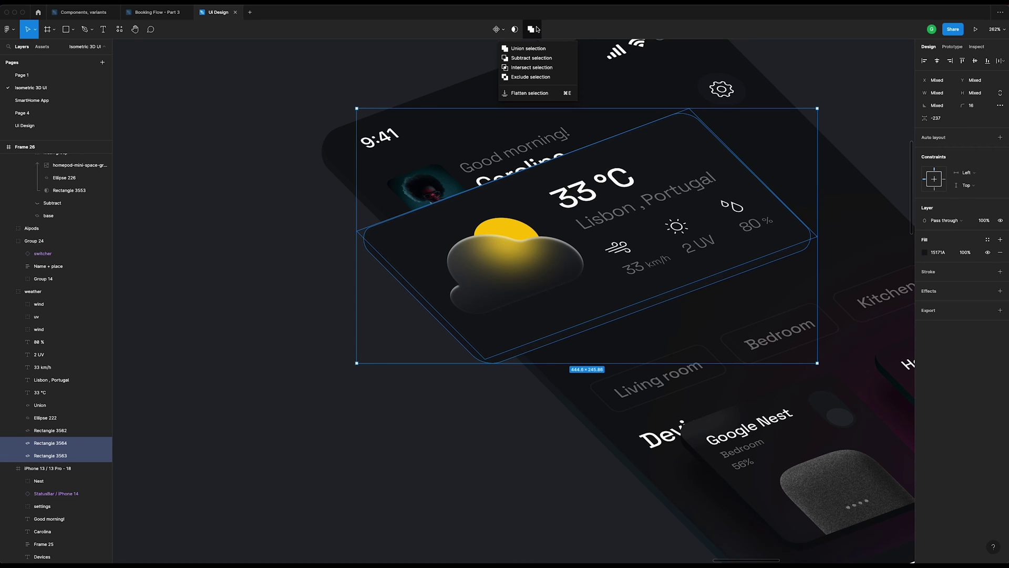
left_click(532, 58)
scroll(563, 245, "down", 10)
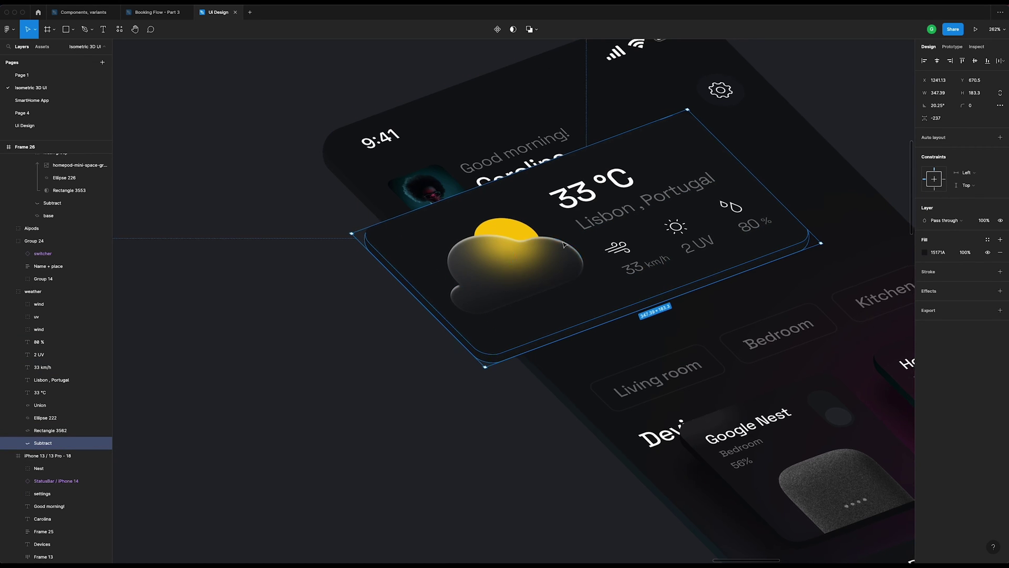
- Change the weather group's Subtract shape to a linear gradient fill and raise the transparent end stop to 100% opacity
scroll(181, 271, "up", 8)
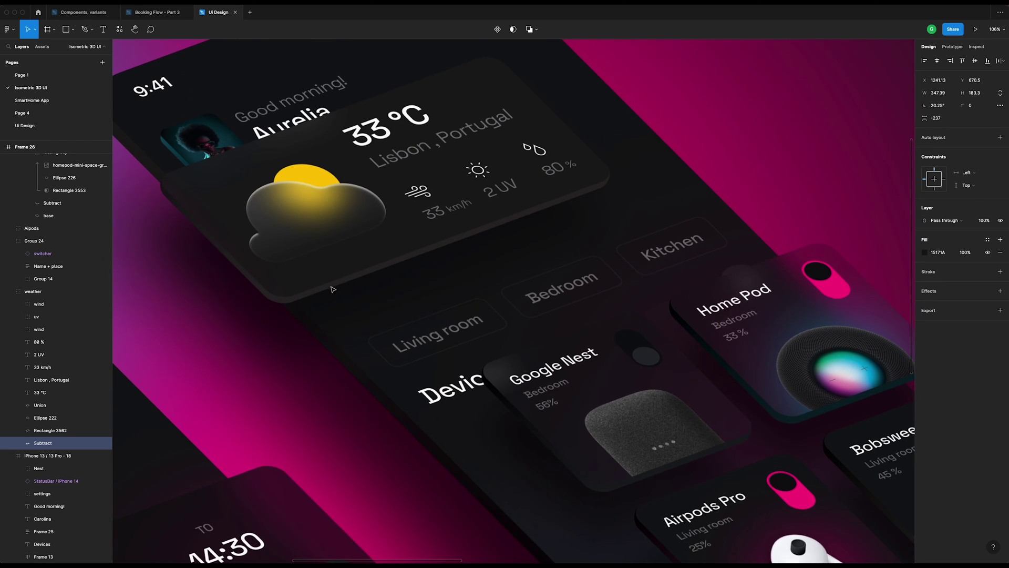
scroll(366, 282, "down", 8)
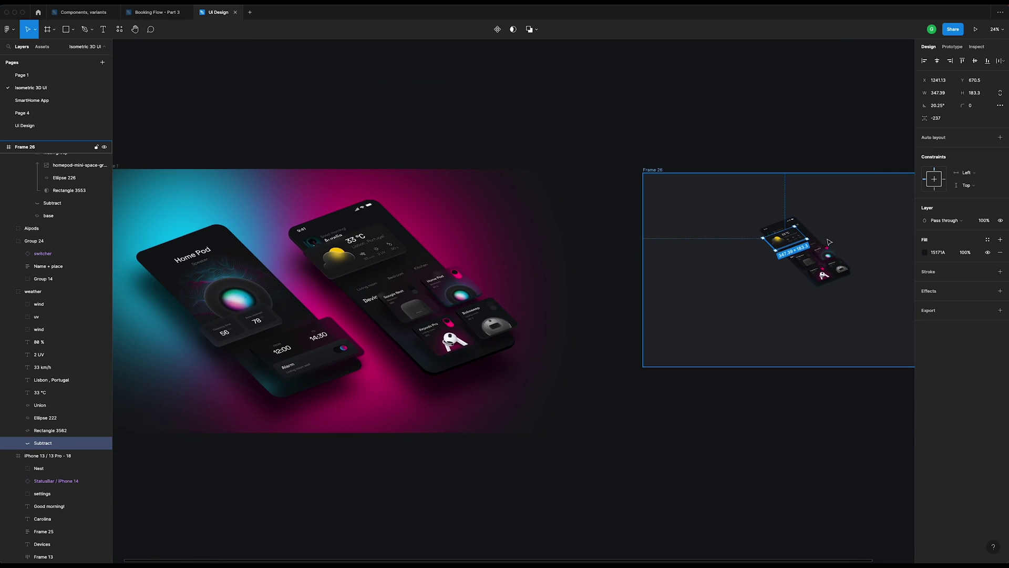
scroll(731, 222, "up", 3)
scroll(730, 222, "up", 10)
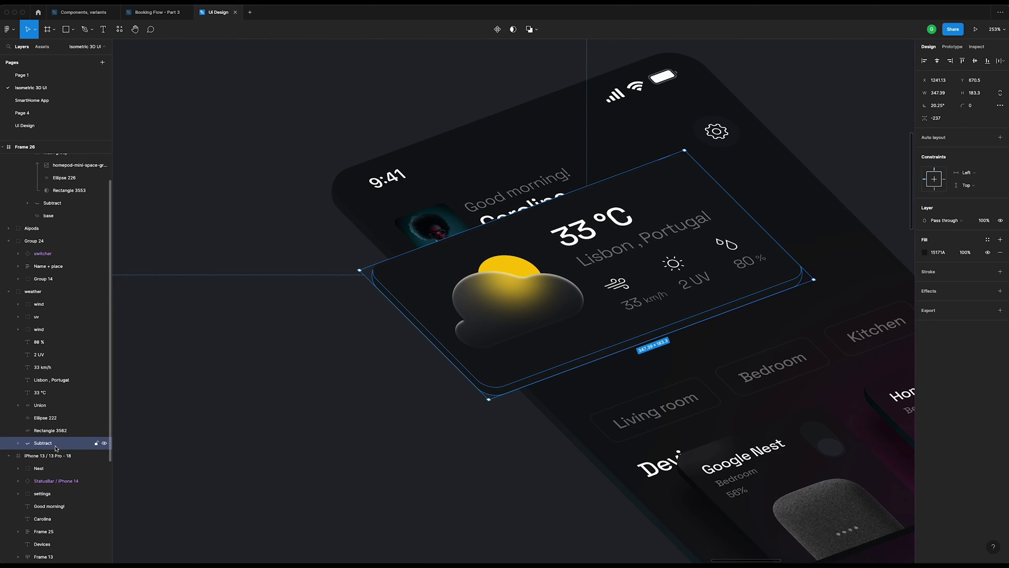
left_click(924, 252)
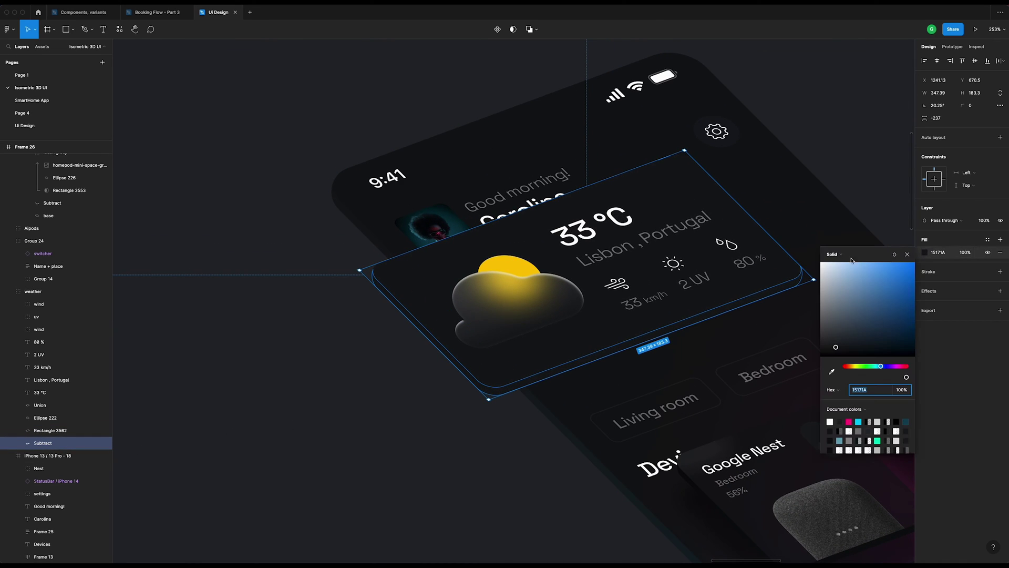
left_click(831, 258)
left_click(843, 264)
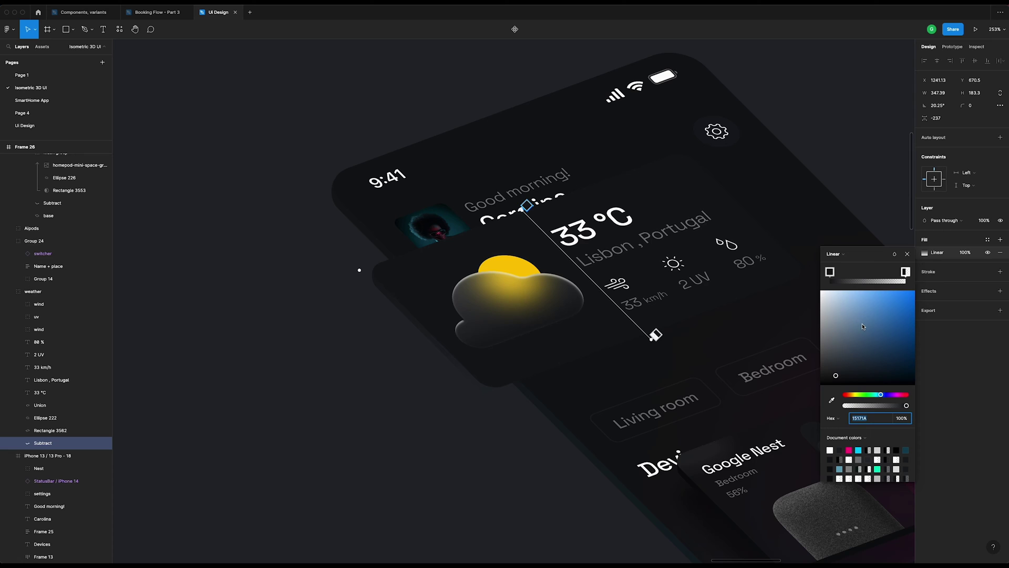
left_click(906, 272)
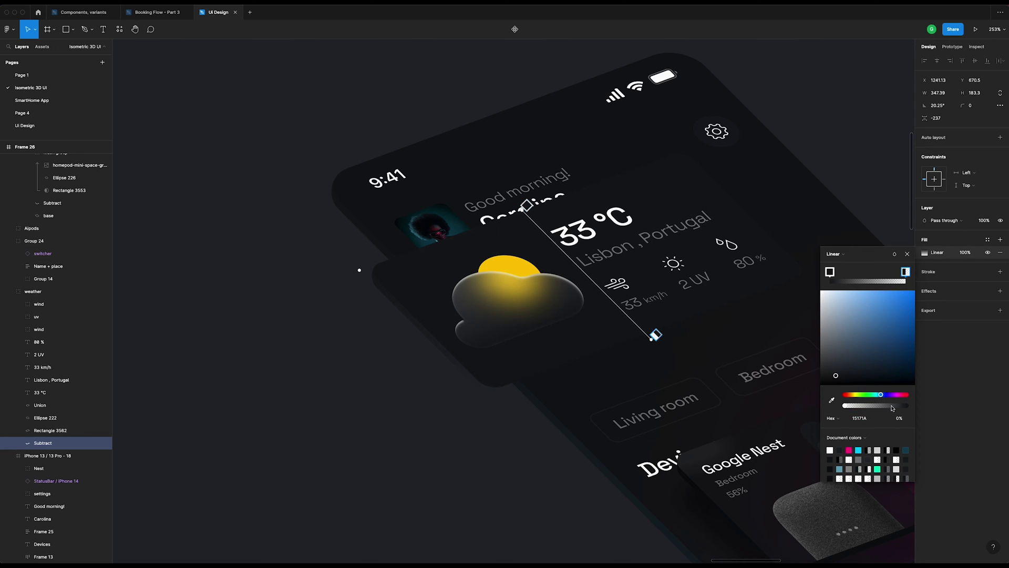
left_click_drag(891, 407, 929, 407)
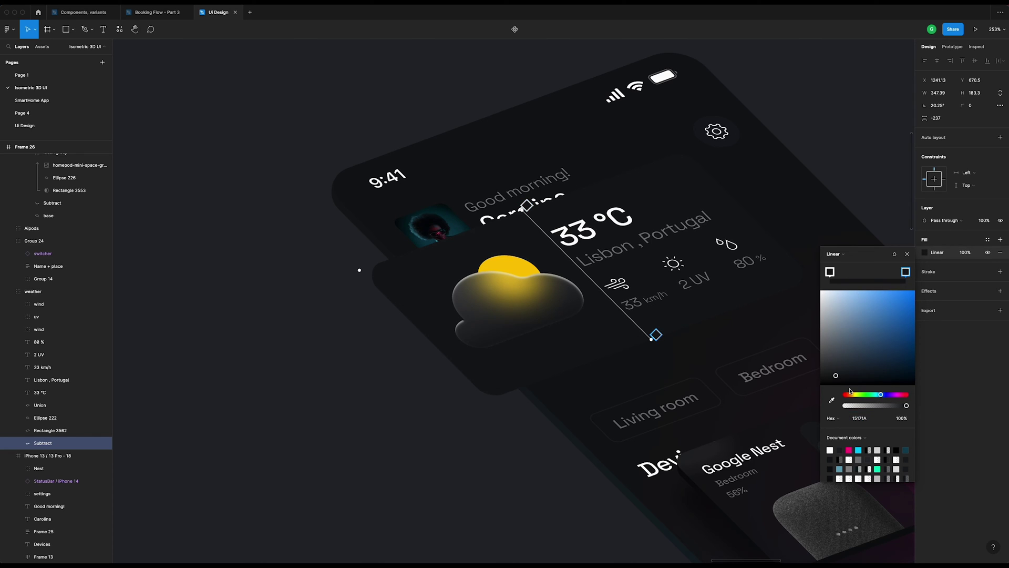
- Lighten the gradient on the weather card's side, with the end stop set to 1E2124
left_click(830, 272)
left_click_drag(837, 375, 838, 374)
left_click(906, 272)
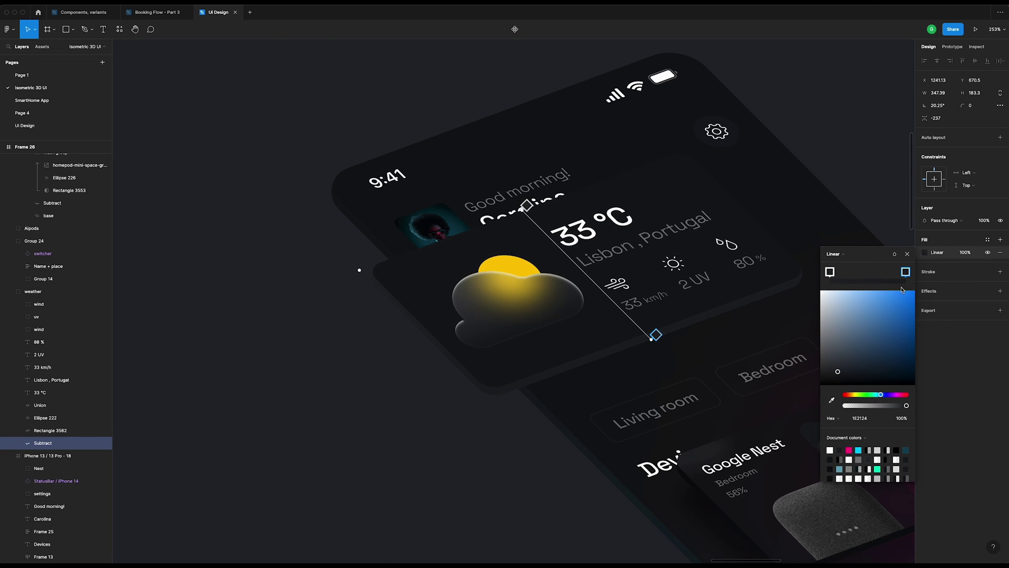
left_click(907, 255)
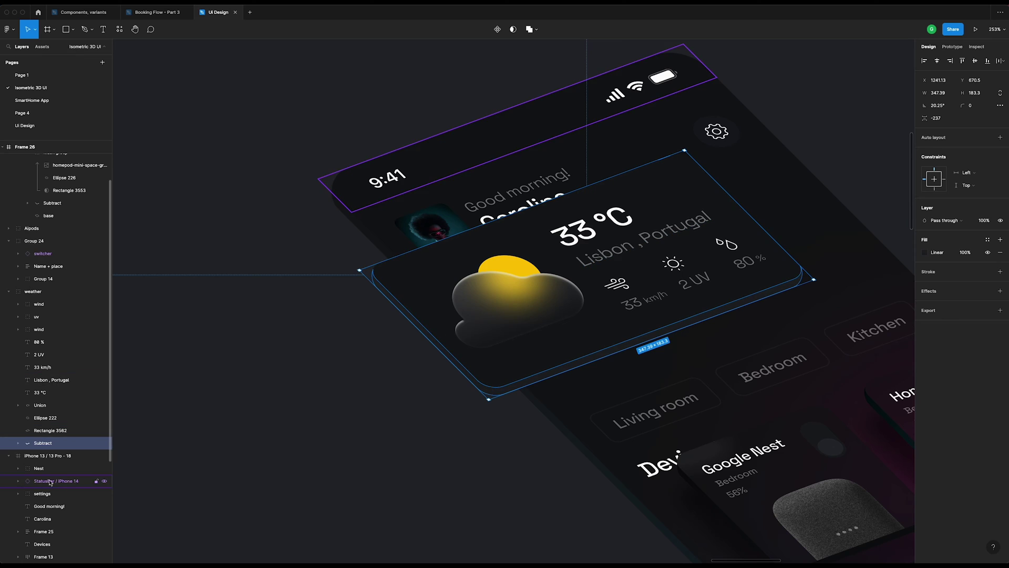
- Add a background blur of 24 to Rectangle 3582 in the weather group
left_click(48, 431)
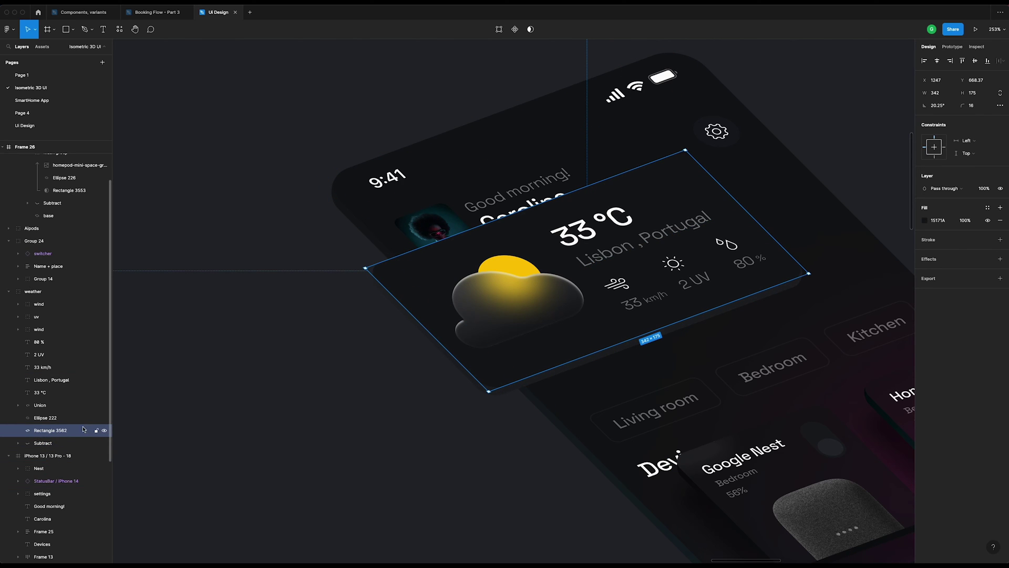
left_click(999, 260)
left_click(953, 272)
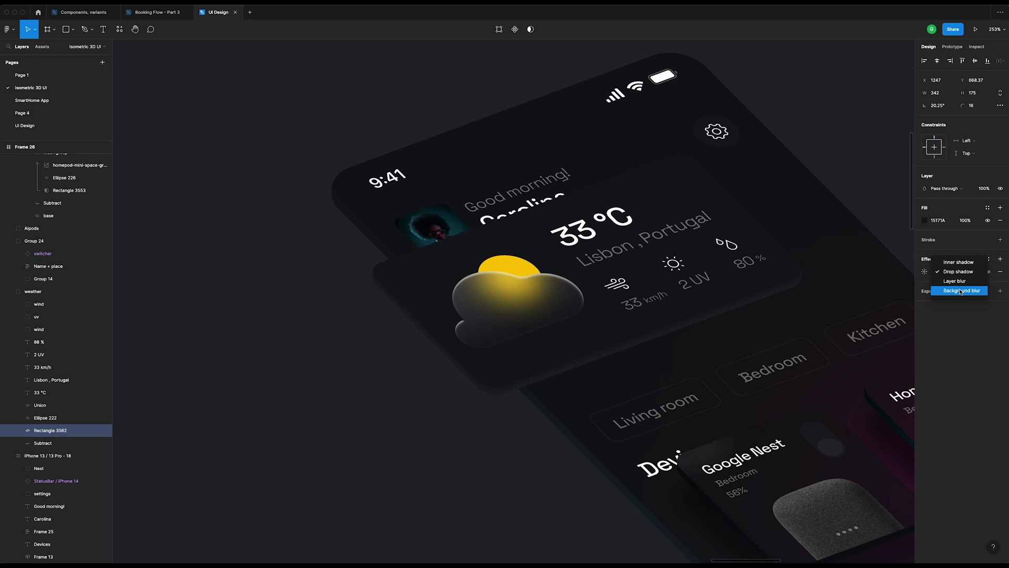
left_click(946, 292)
left_click(924, 272)
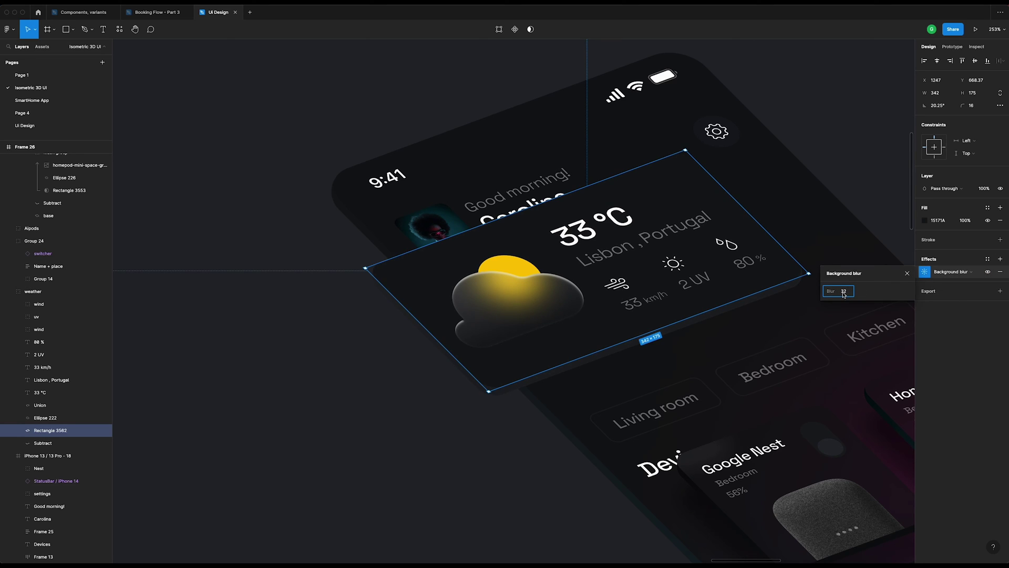
type("242")
key("Return")
left_click(845, 295)
key("Return")
left_click(852, 294)
type("24")
key("Return")
- Set Rectangle 3582's fill opacity to 40% and deselect it
left_click(966, 222)
type("40")
key("Return")
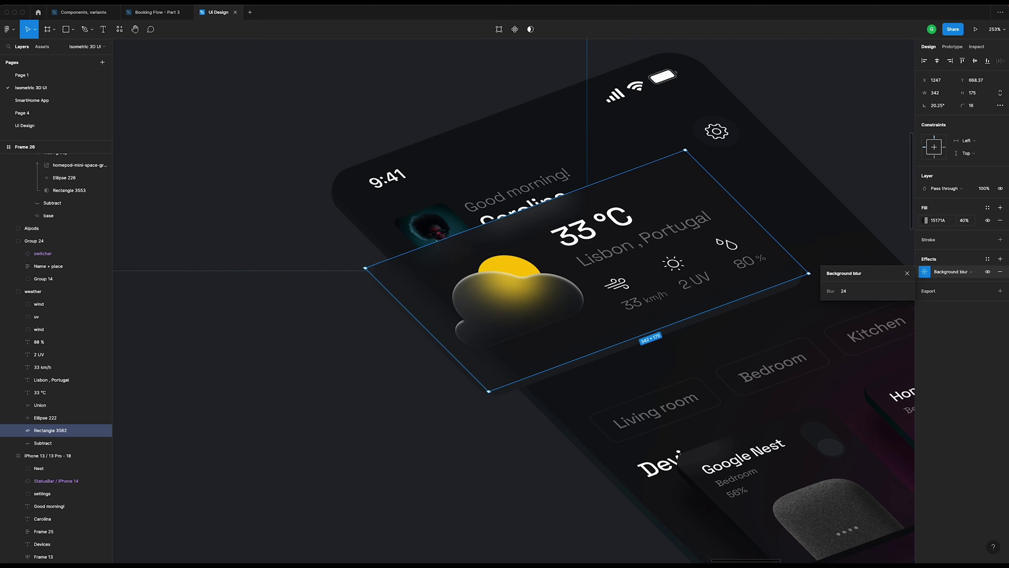
left_click(866, 152)
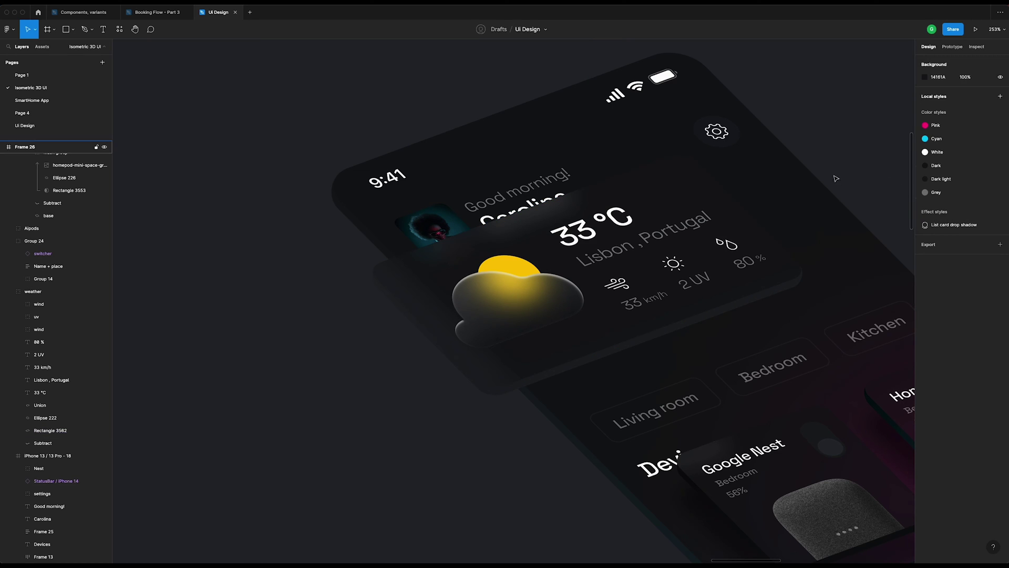
- Add a drop shadow to the weather group with Y offset 32, blur 20 and 50% opacity
left_click(727, 254)
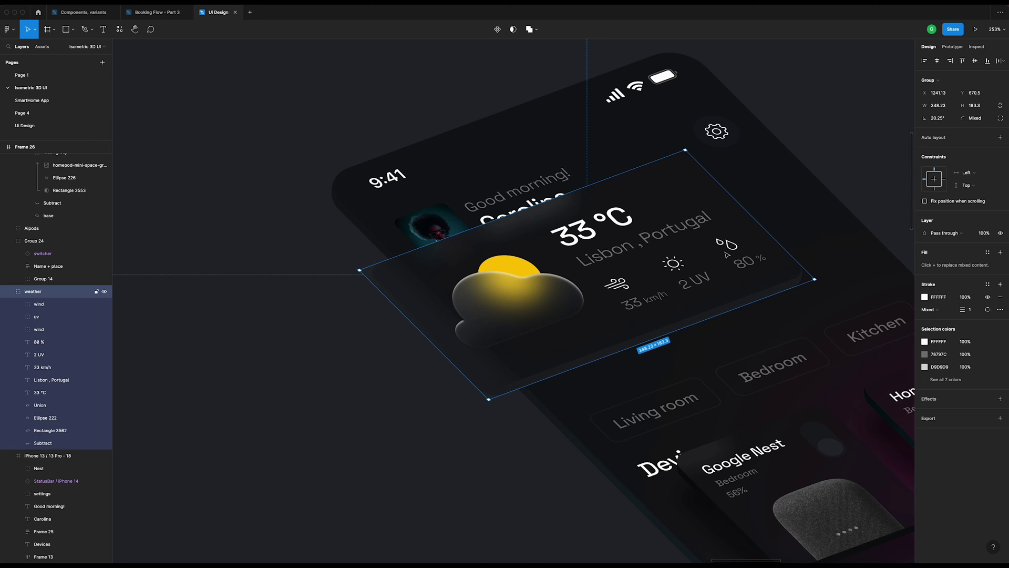
left_click(10, 292)
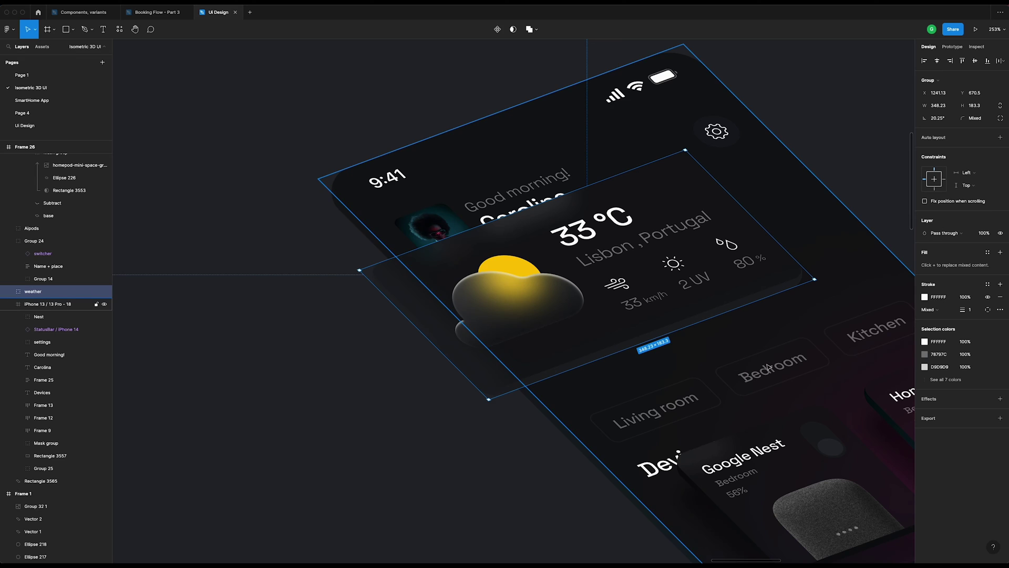
left_click(1001, 399)
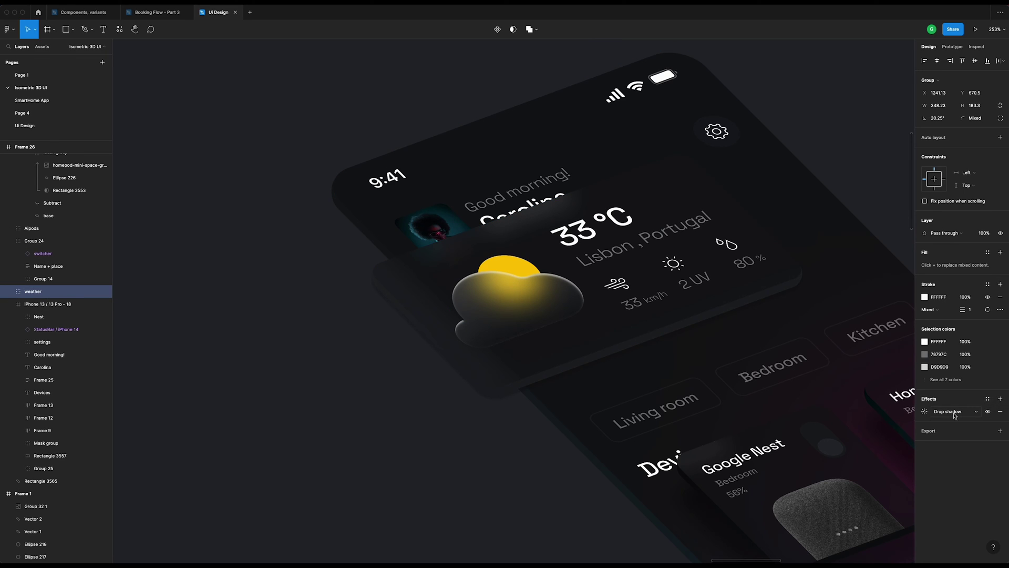
left_click(925, 412)
left_click(891, 432)
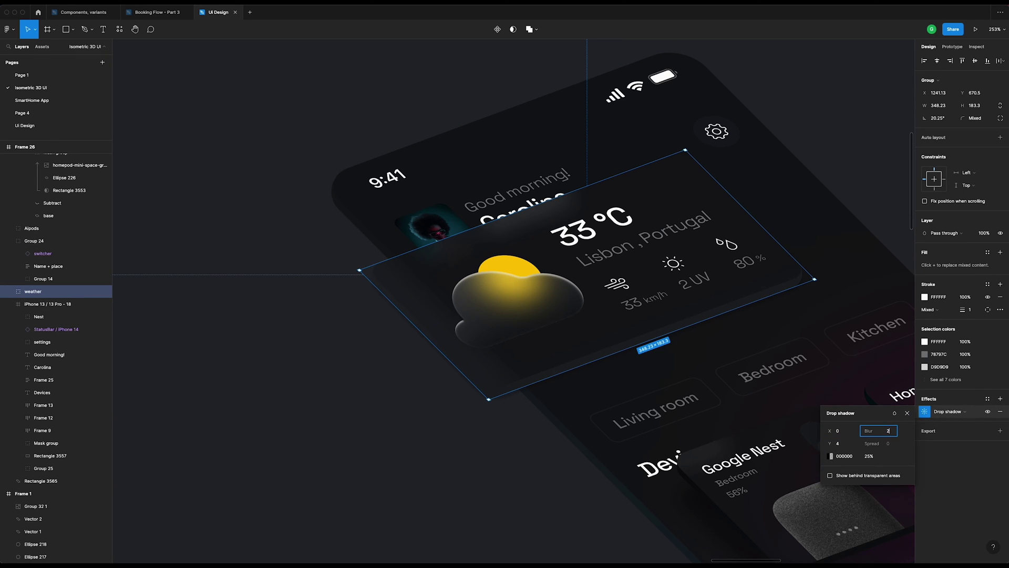
type("20")
left_click(848, 444)
type("32")
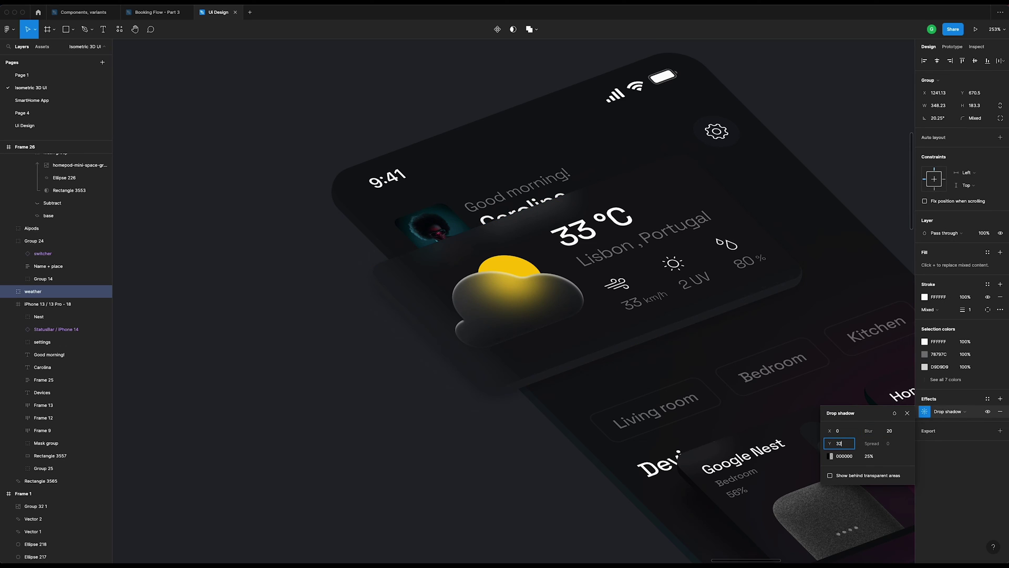
left_click(868, 457)
key("Return")
- Examine the raised weather card and its shadow on the whole phone mockup
scroll(773, 217, "down", 5)
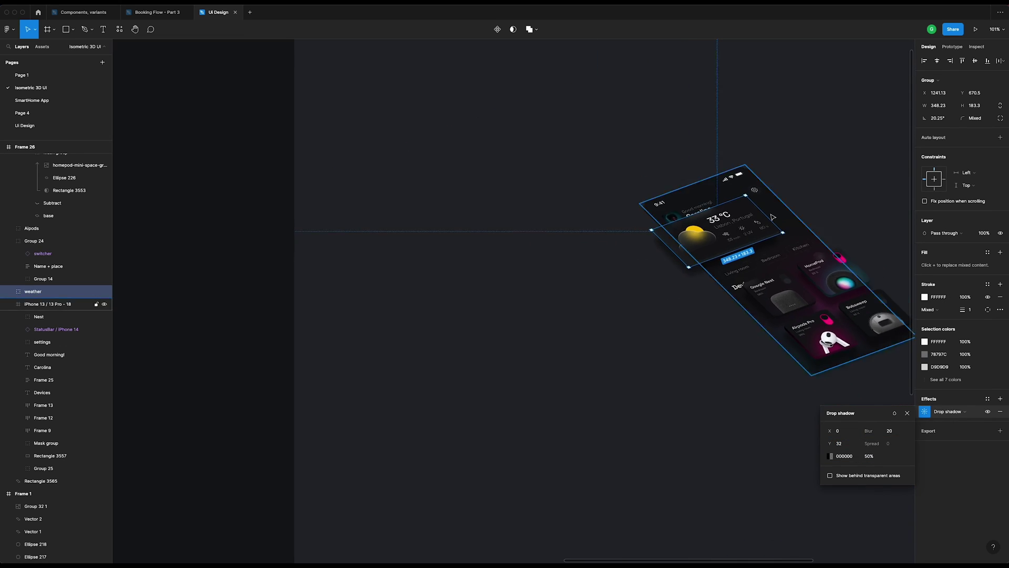
scroll(773, 217, "right", 2)
left_click(757, 206)
scroll(752, 247, "up", 3)
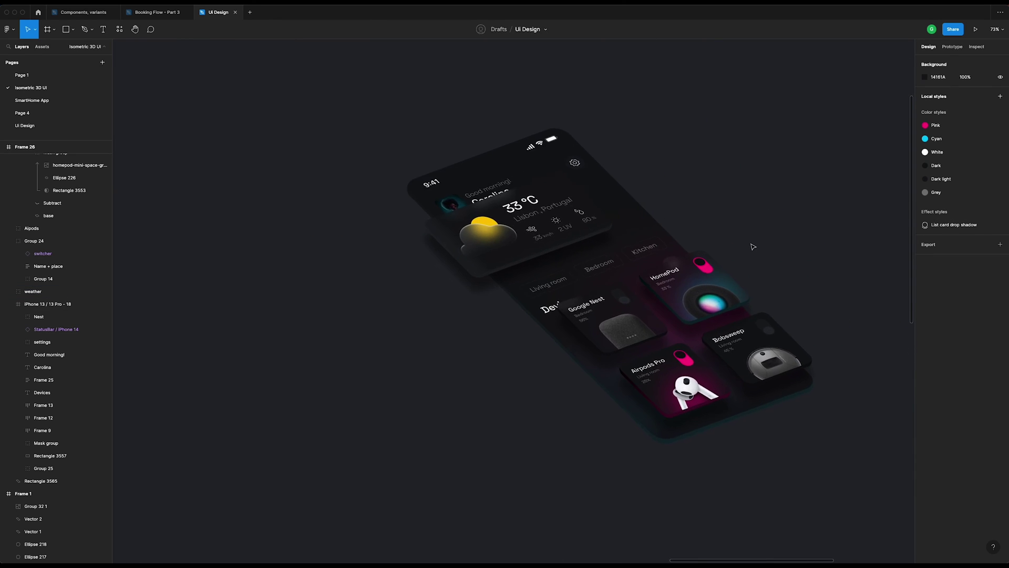
scroll(752, 247, "up", 2)
scroll(754, 243, "down", 5)
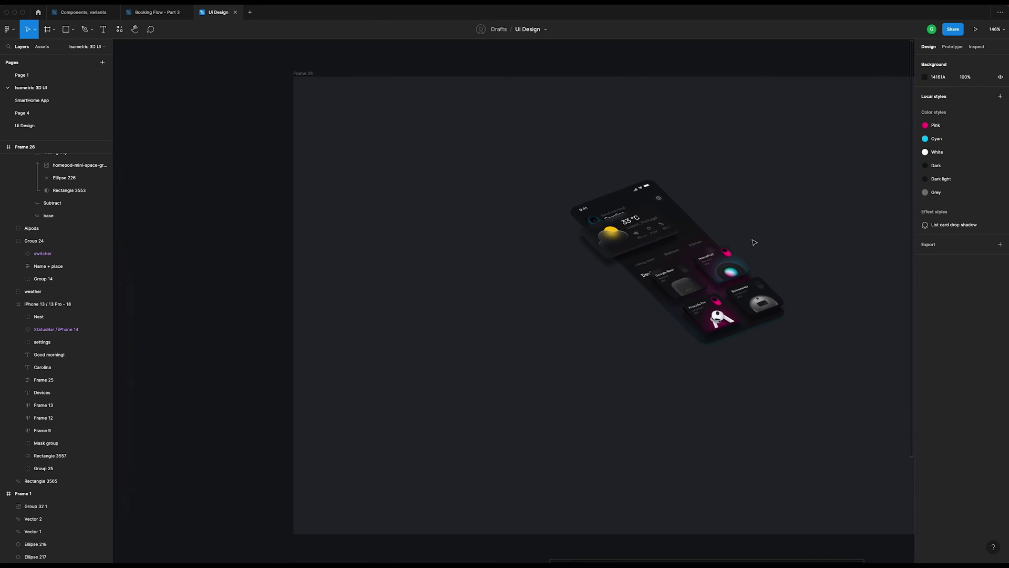
scroll(754, 242, "right", 2)
- Try to shrink Frame 26 from its lower-right corner, then undo the resize
left_click(288, 77)
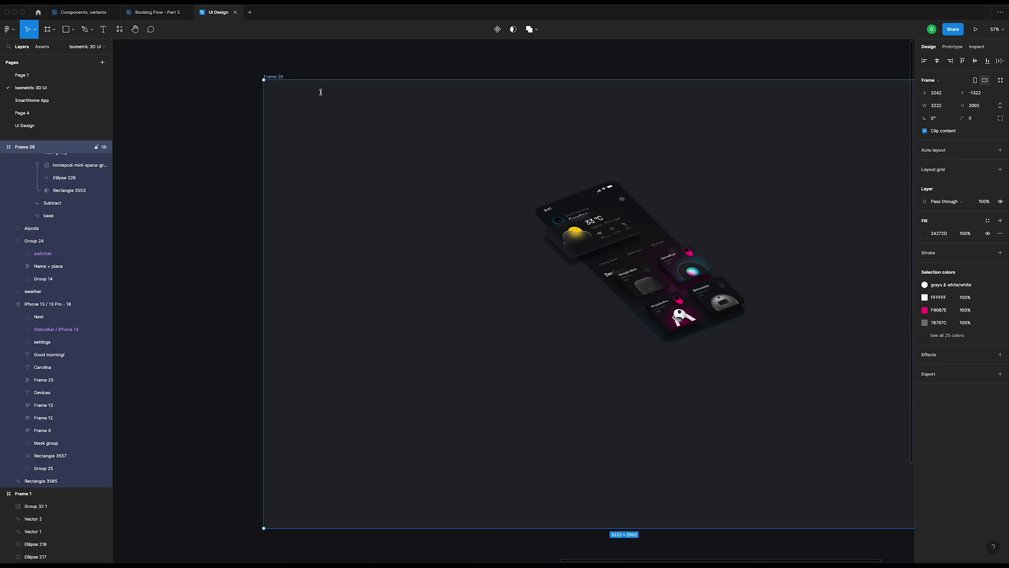
scroll(699, 140, "down", 3)
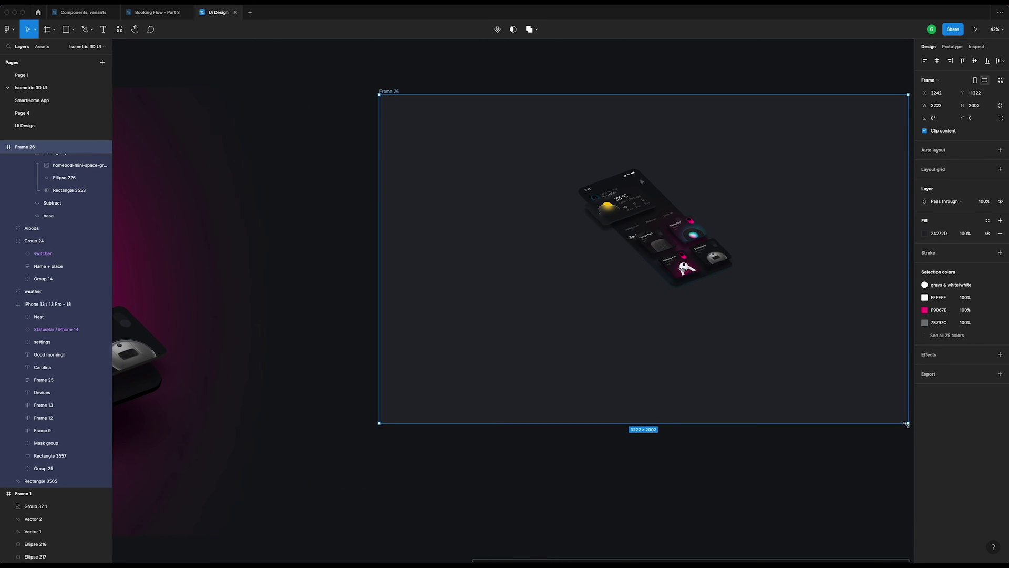
left_click_drag(908, 424, 799, 326)
key("ctrl+z")
- Select all the phone mockup's layers, set their constraints to Left and Top, and move them toward the frame's upper-left corner
left_click(620, 78)
left_click_drag(538, 138, 788, 344)
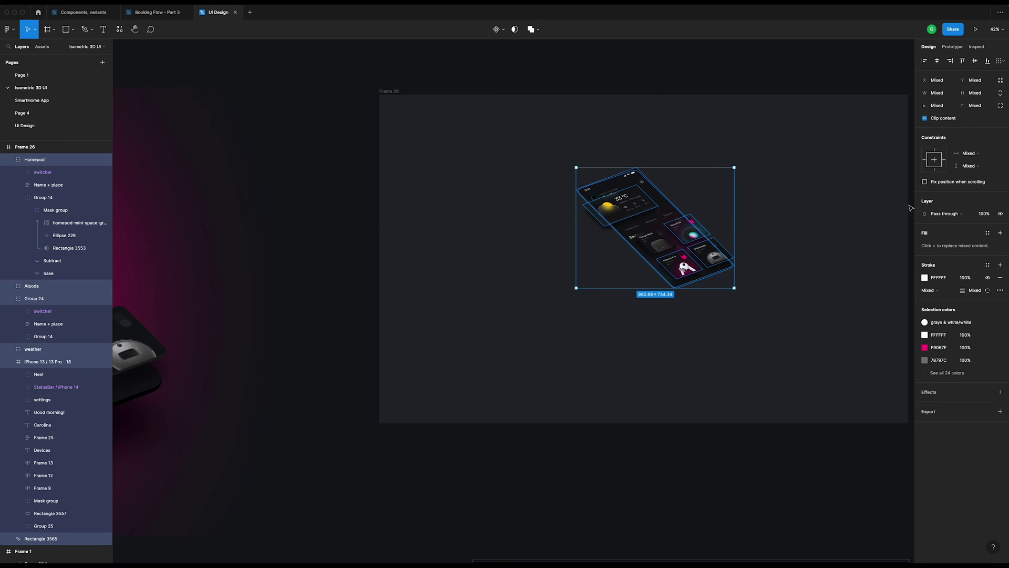
left_click(933, 150)
left_click(925, 161)
left_click_drag(664, 219, 558, 184)
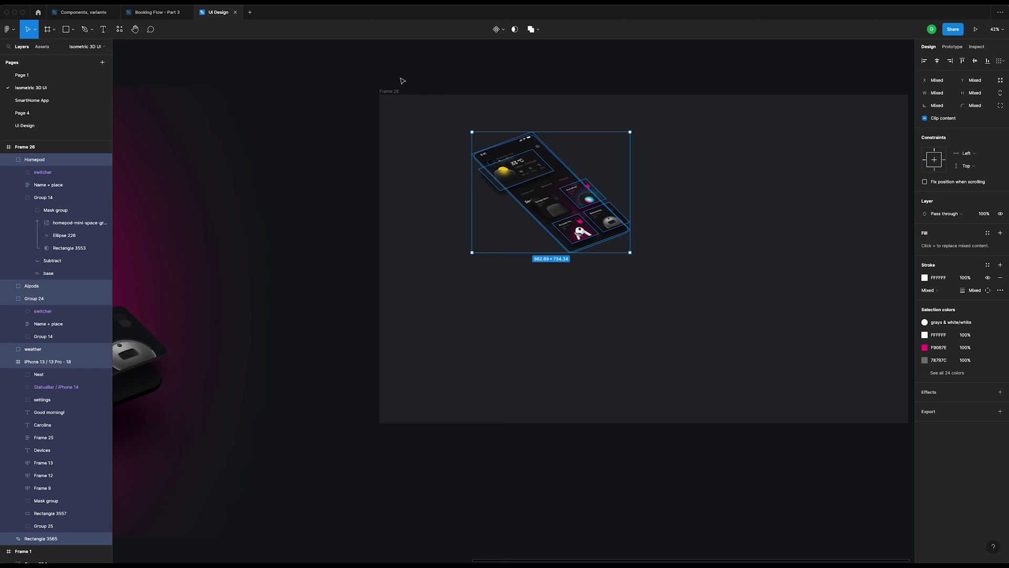
- Resize Frame 26 to 1889 × 1199 around the phone mockup
left_click(415, 99)
left_click(395, 92)
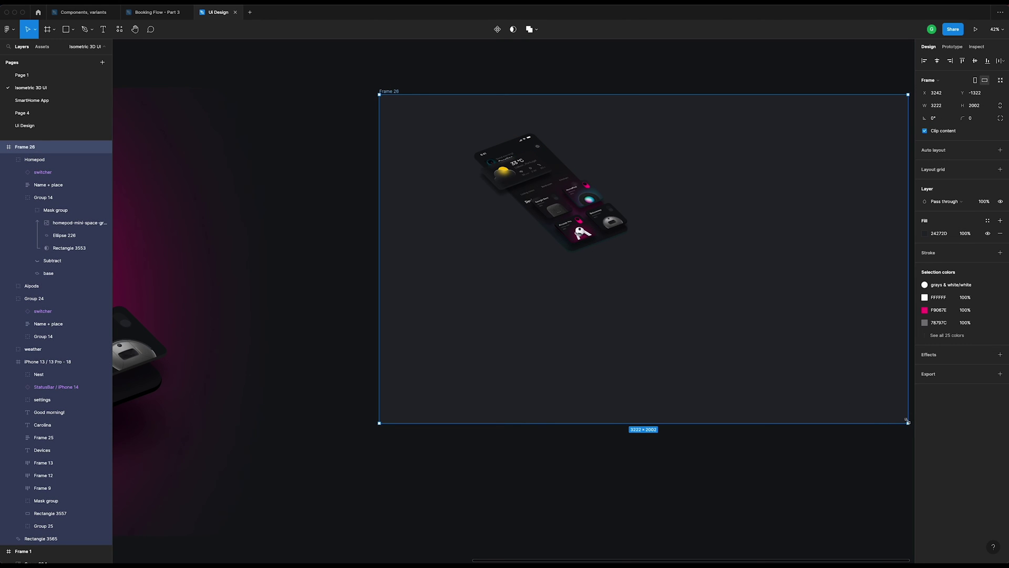
left_click_drag(908, 421, 689, 291)
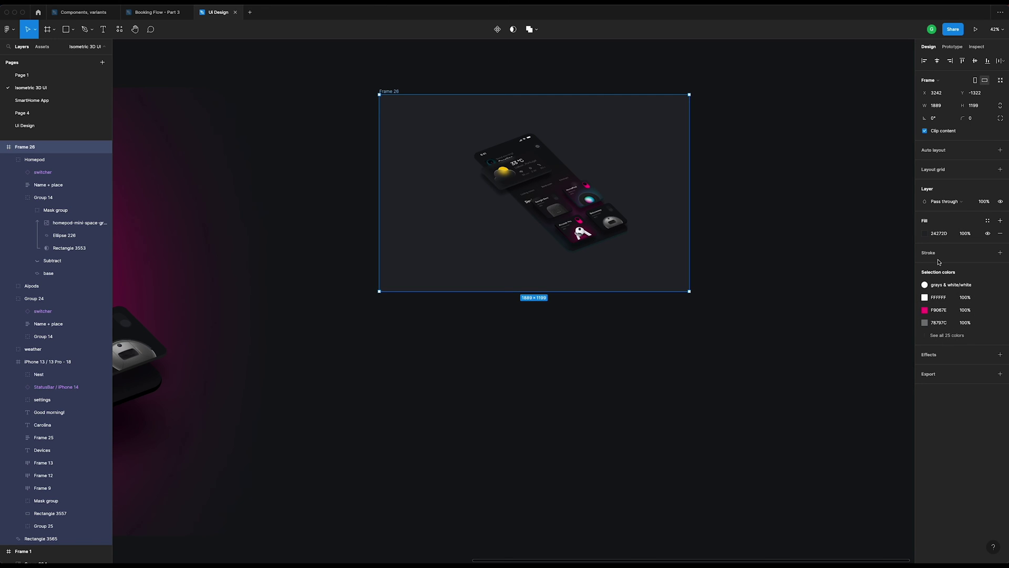
- Set Frame 26's fill to the dark colour sampled from the page background and deselect the frame
left_click(925, 233)
left_click(832, 353)
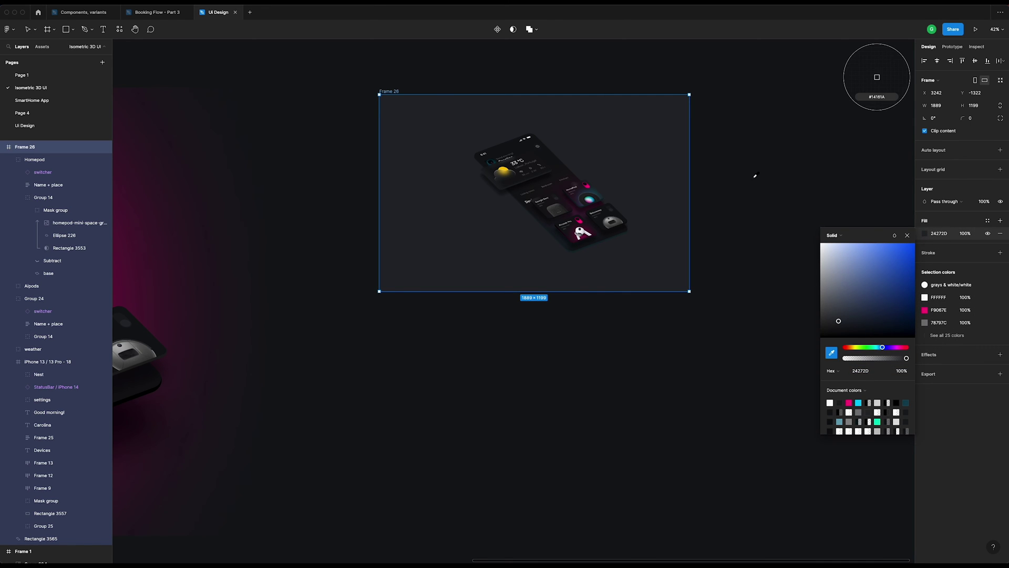
left_click(747, 191)
left_click(739, 266)
- Copy the pink colour F9067E from Frame 1's selection colors and deselect the frame
scroll(714, 246, "down", 5)
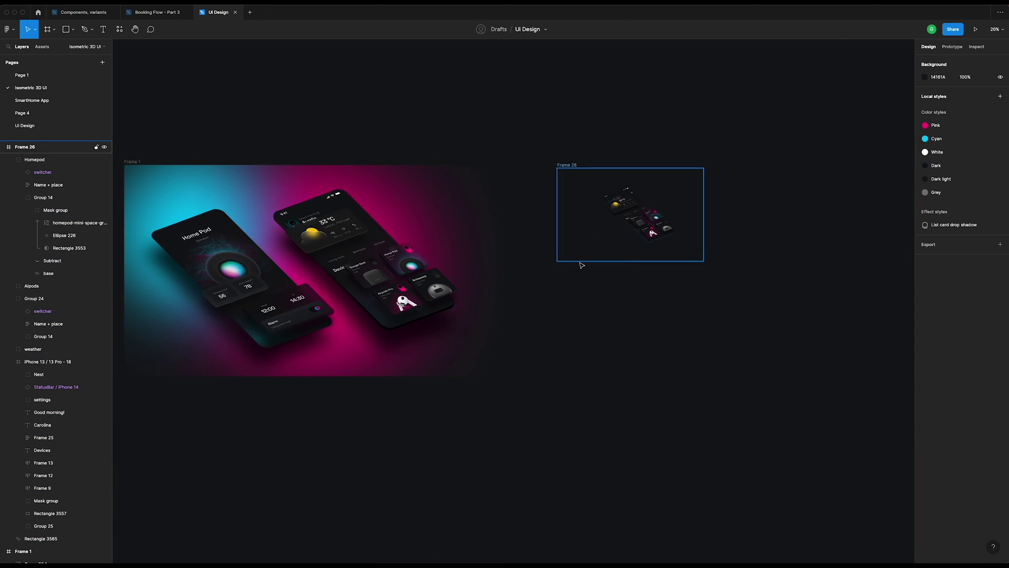
left_click(381, 181)
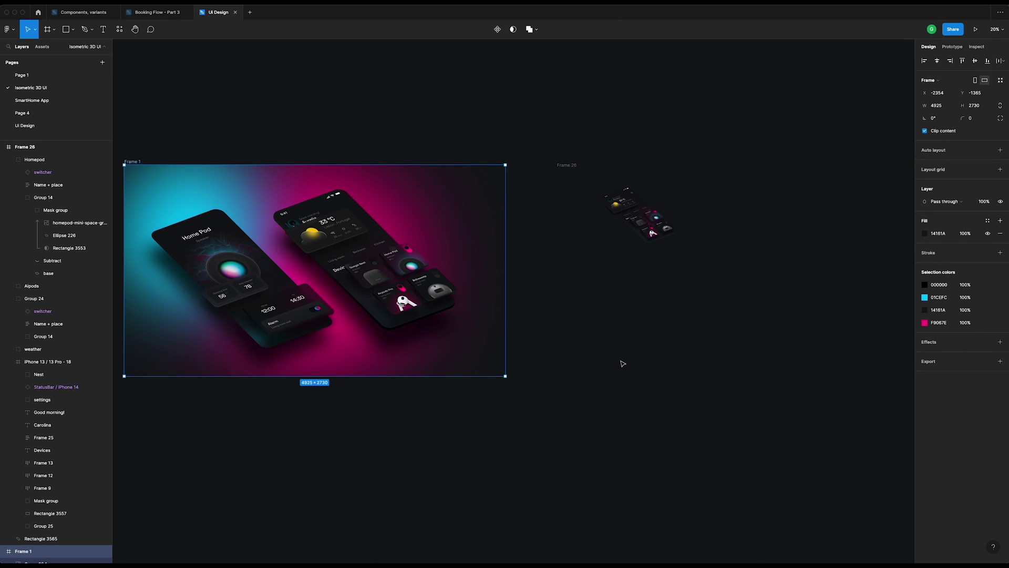
left_click(943, 324)
left_click(653, 134)
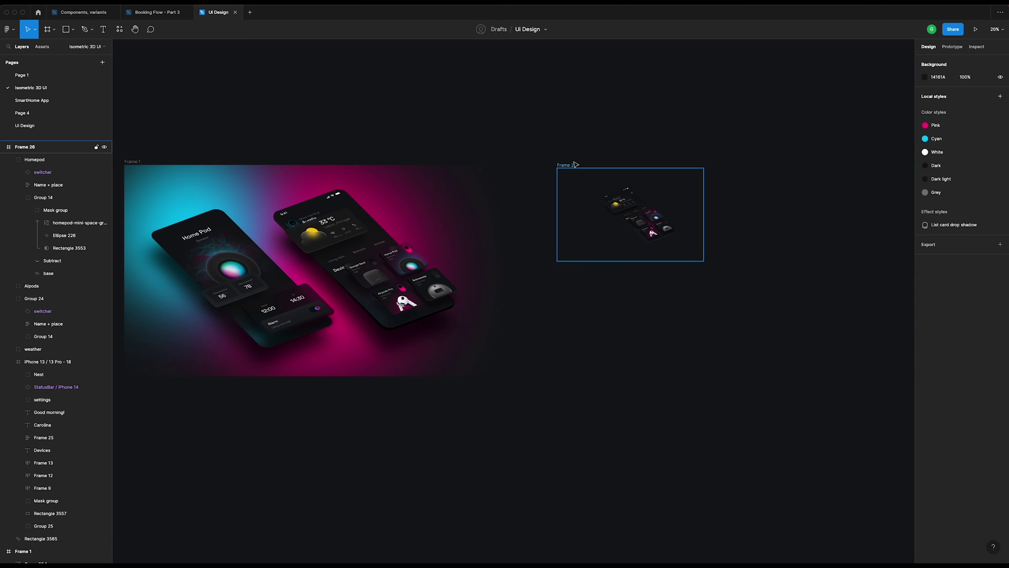
- Draw a circle about 592 × 592 over the phone in Frame 26 and fill it with pink F9067E
left_click(575, 167)
key("shift+2")
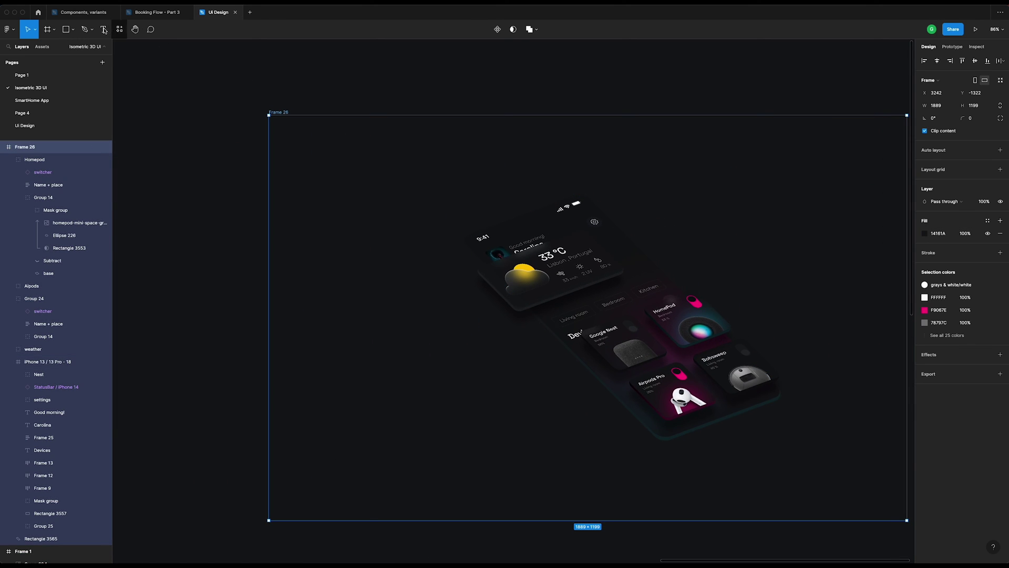
left_click(72, 29)
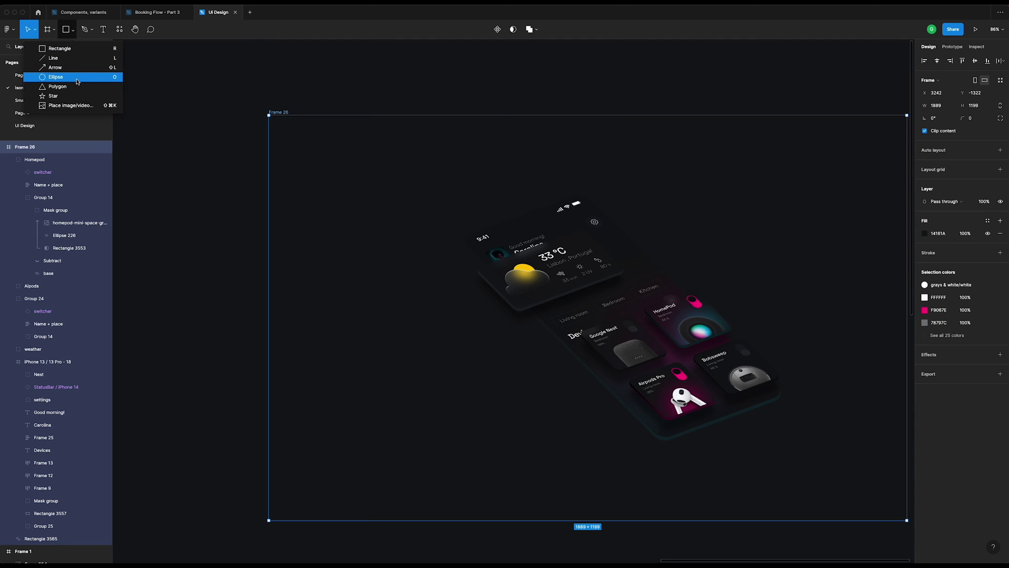
left_click(58, 77)
mouse_move(413, 197)
left_mouse_down()
mouse_move(595, 361)
mouse_move(614, 397)
left_mouse_up()
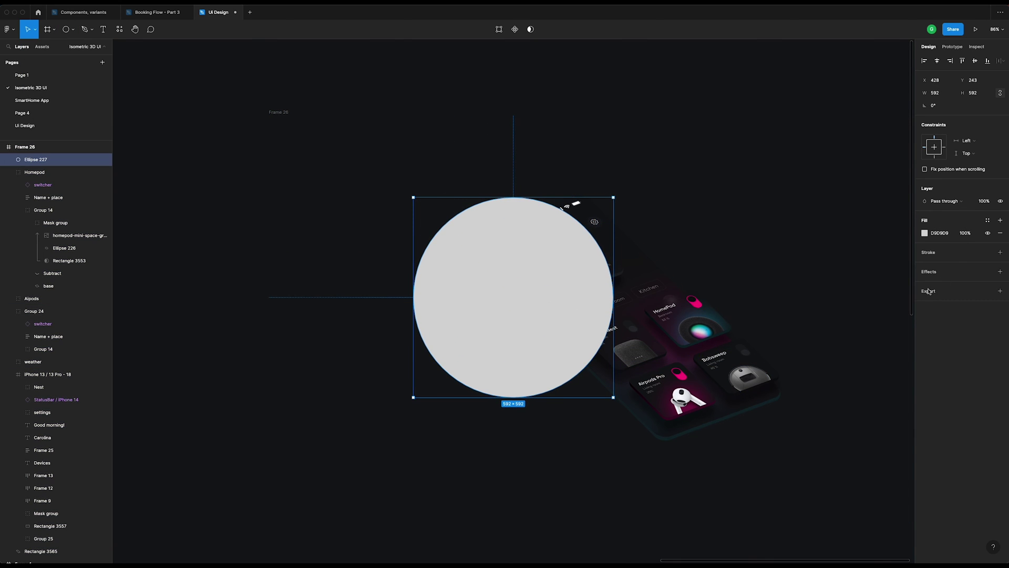
left_click(941, 233)
type("F9067E")
key("Return")
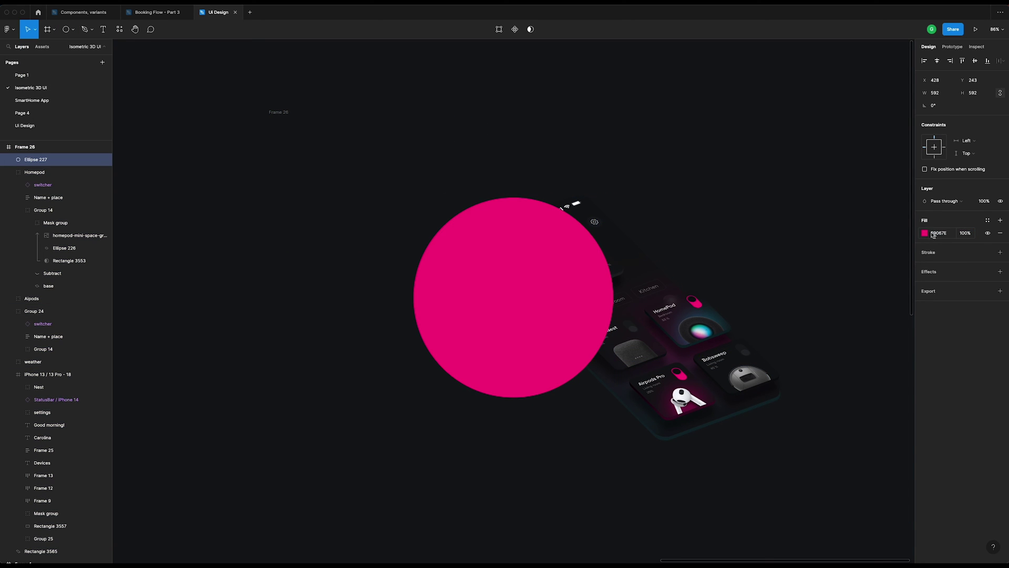
- Apply a Layer blur effect of 240 to the pink circle
left_click(1001, 271)
left_click(945, 284)
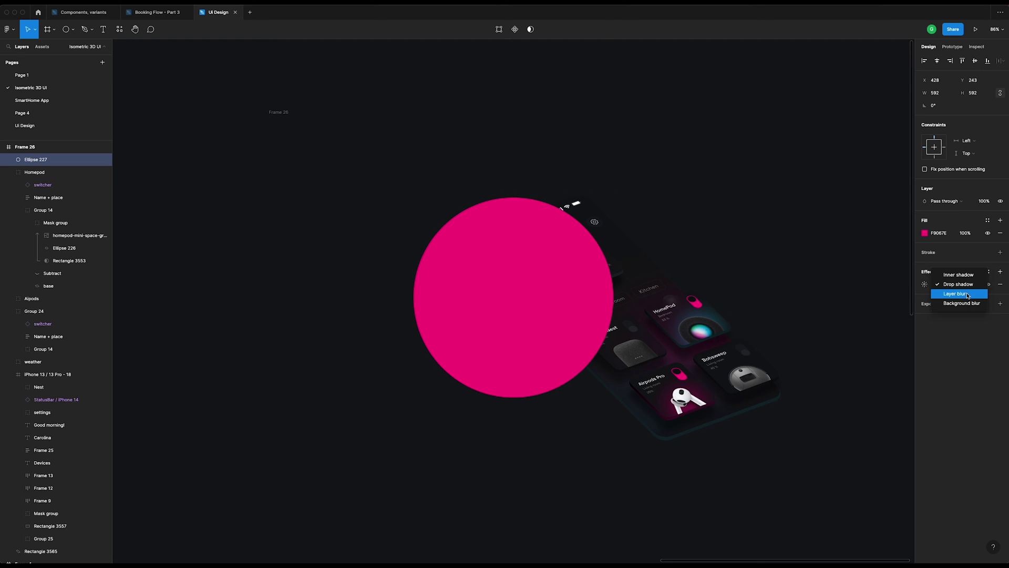
left_click(967, 295)
left_click(926, 285)
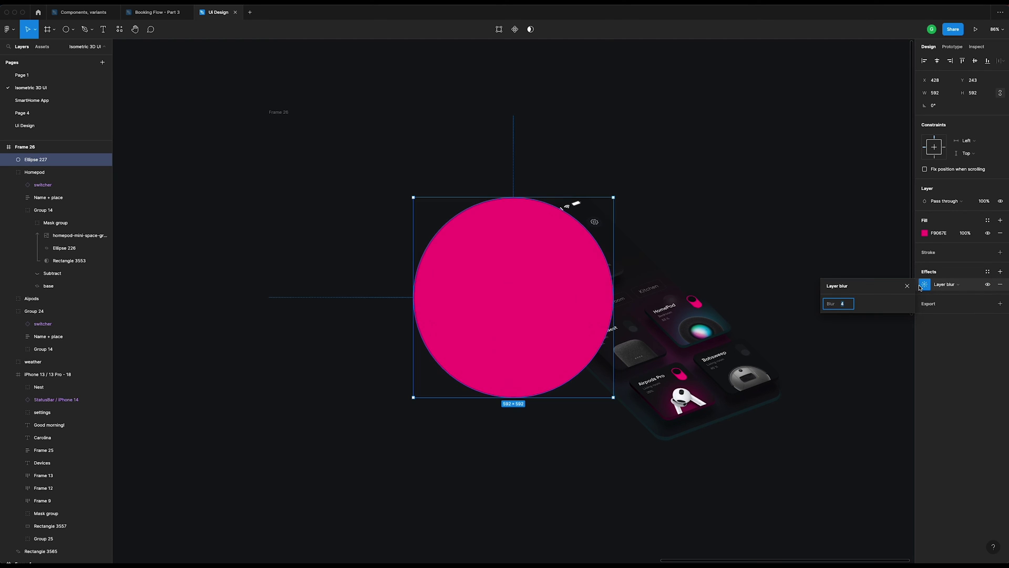
type("240")
key("Return")
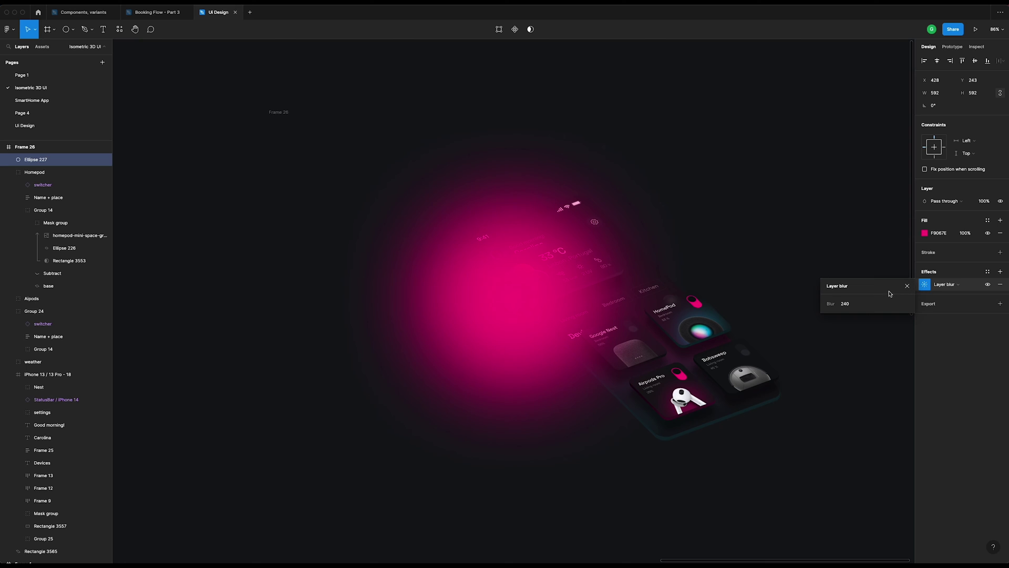
left_click(907, 286)
- Send the pink circle to the back and enlarge it to about 1123 × 1123 in Frame 26's upper-right area
right_click(547, 277)
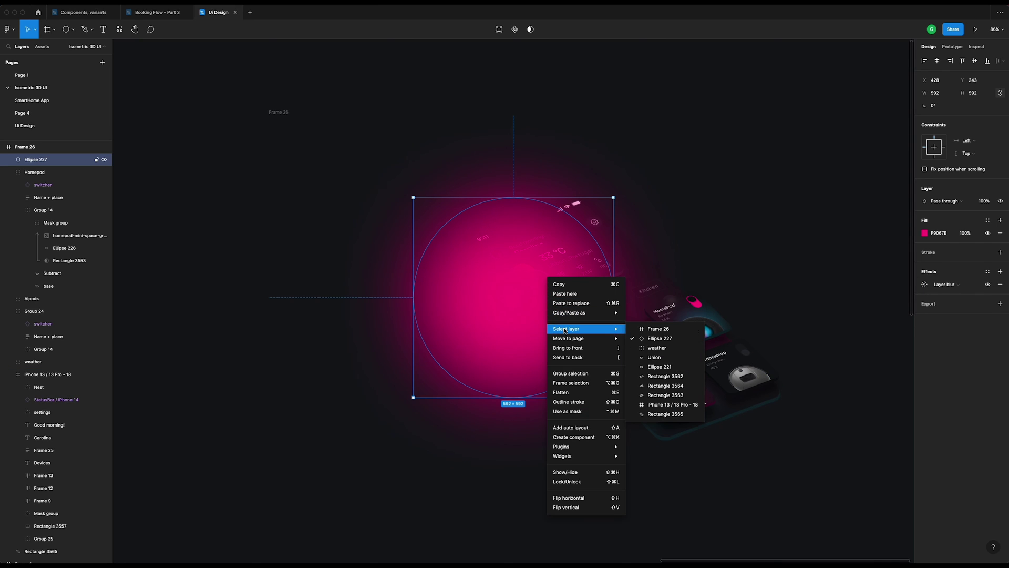
left_click(585, 357)
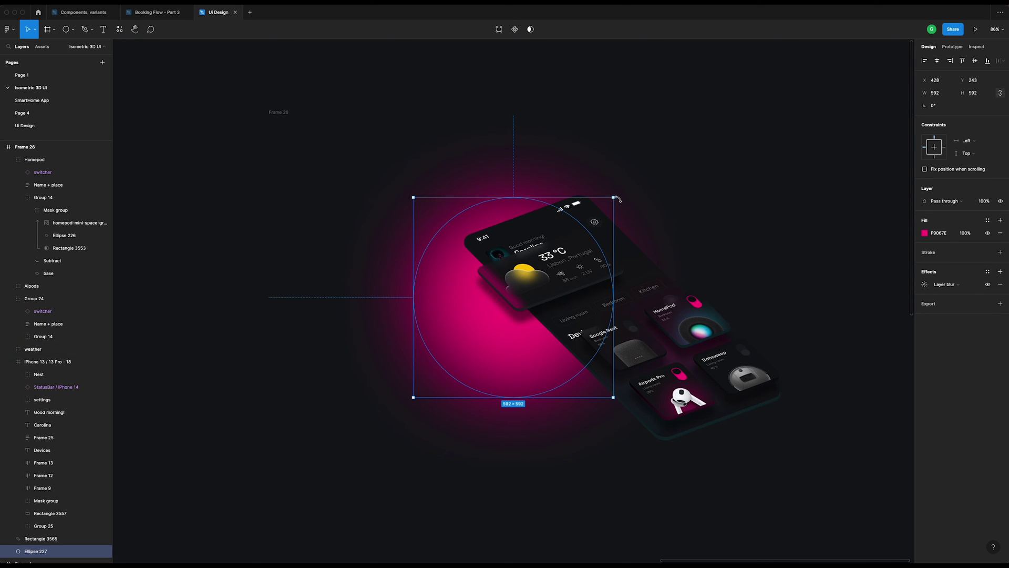
left_click_drag(614, 197, 788, 145)
scroll(736, 210, "down", 4, "ctrl")
left_click_drag(672, 181, 746, 235)
- Set the pink circle's layer blur to 360 and place a duplicate of it in Frame 26's lower-left area
left_click(925, 284)
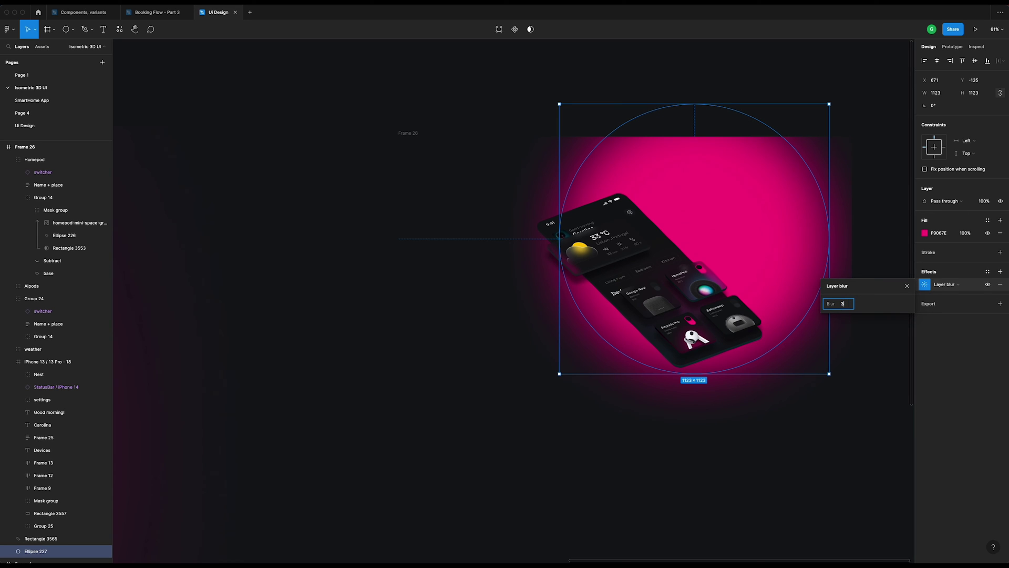
type("360")
key("Return")
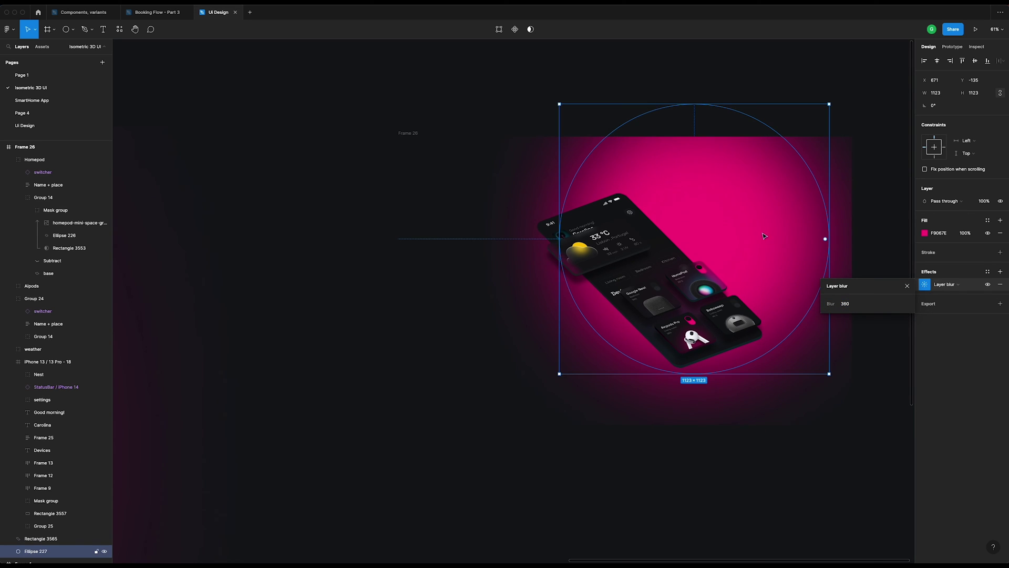
left_click_drag(746, 230, 517, 310)
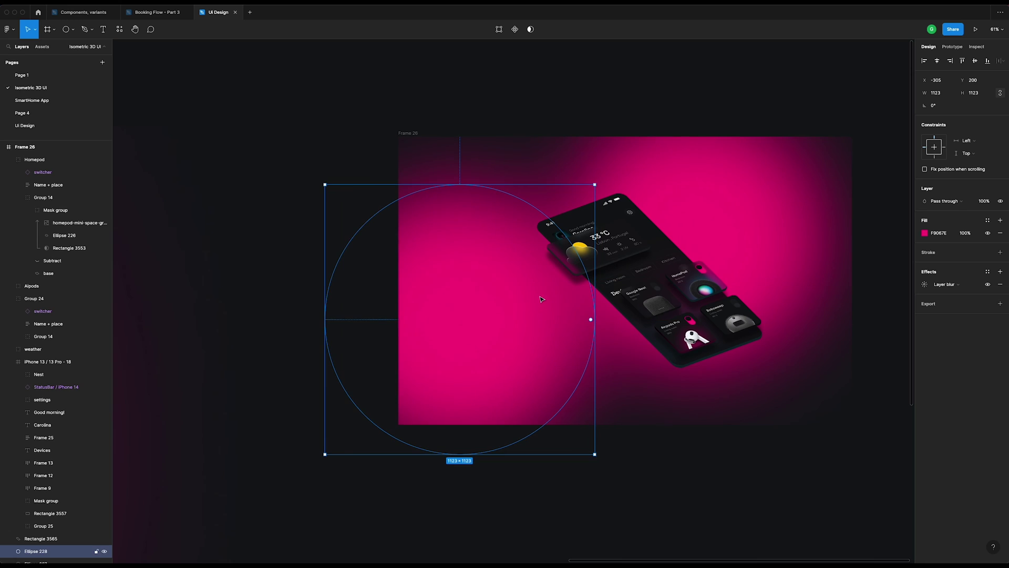
- Copy the cyan colour 01CEFC from Frame 1's selection colors and deselect the frame
scroll(540, 296, "down", 5, "ctrl")
left_click(242, 274)
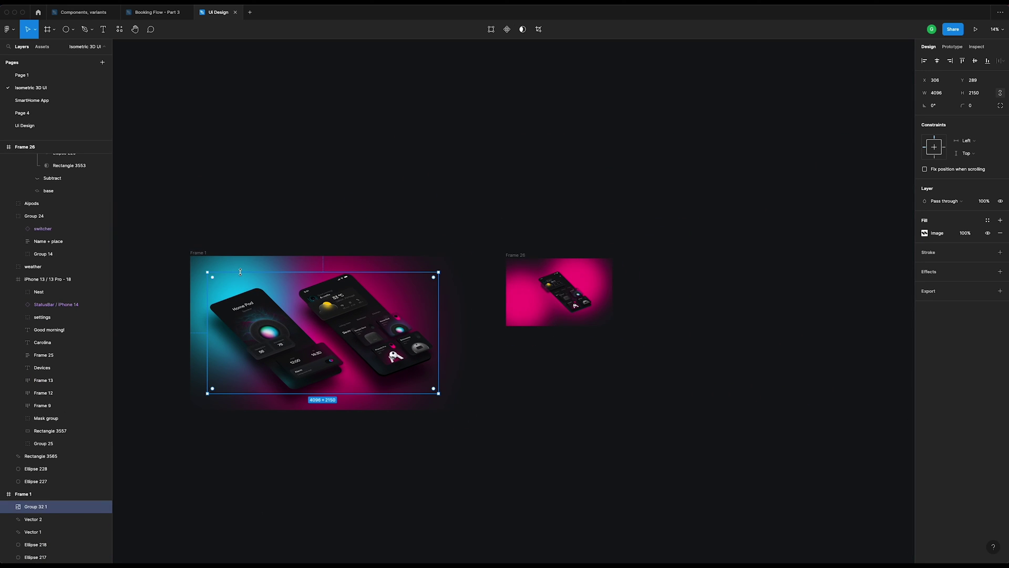
left_click(190, 253)
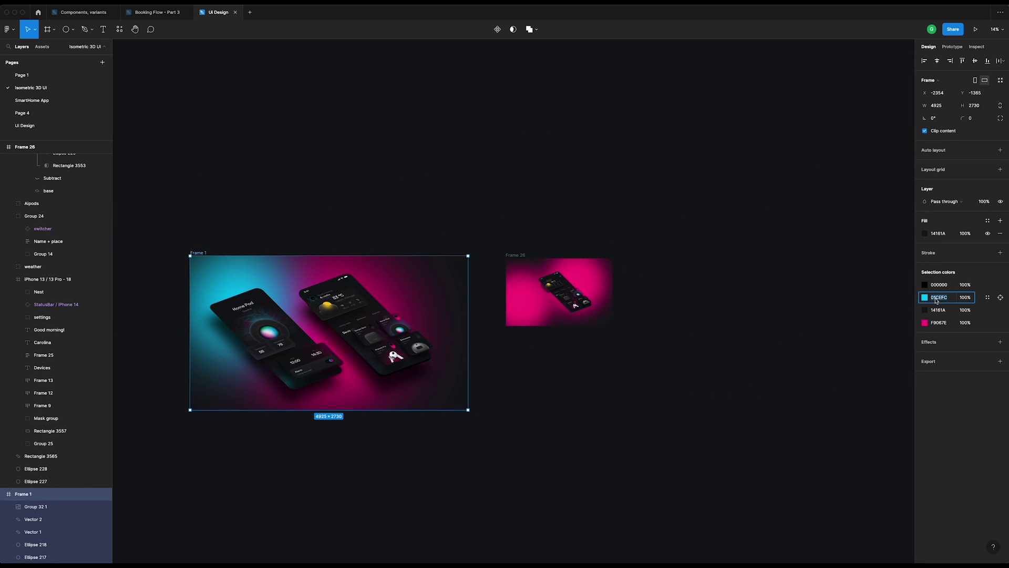
left_click(614, 255)
- Fill the duplicated circle with cyan 01CEFC and move it up and slightly right to about X -227, Y 33
left_click(530, 296)
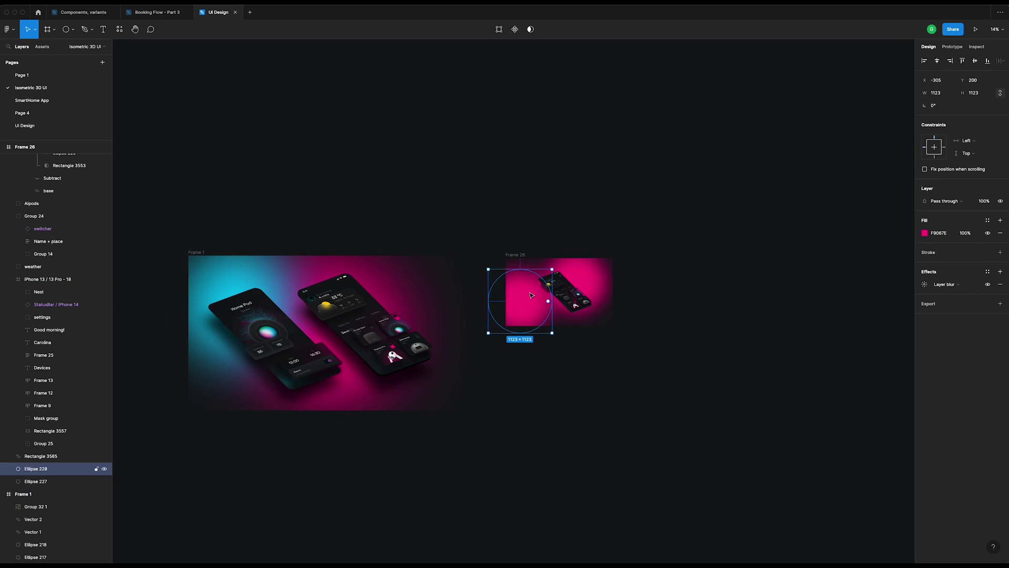
scroll(531, 295, "up", 5)
left_click(940, 234)
type("01CEFC")
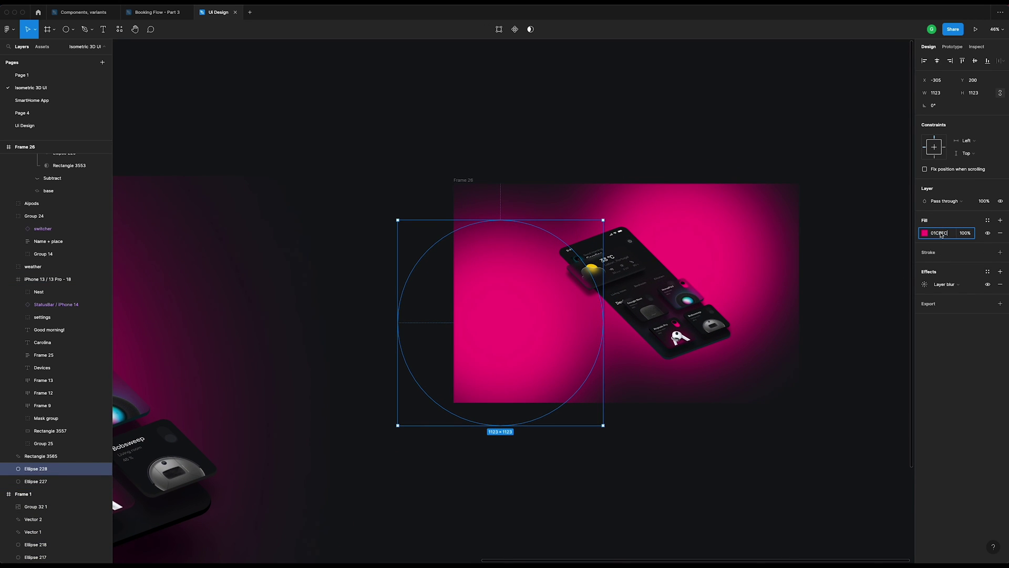
key("Return")
left_click(563, 157)
left_click_drag(535, 339, 543, 316)
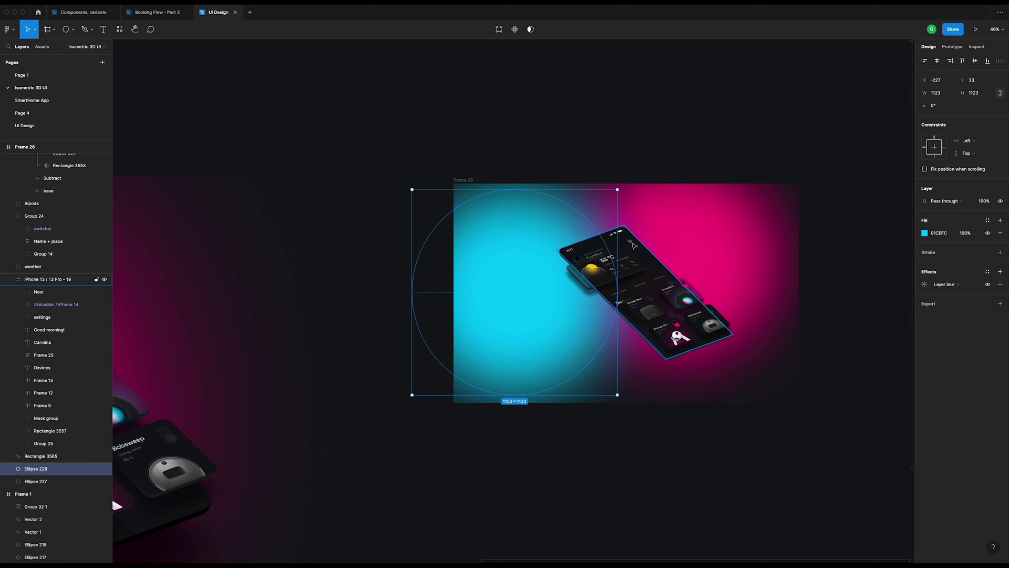
- Trace the phone's four corners with the Pen tool as a closed shape about 958.5 × 735.5
left_click(589, 284)
scroll(654, 301, "up", 5)
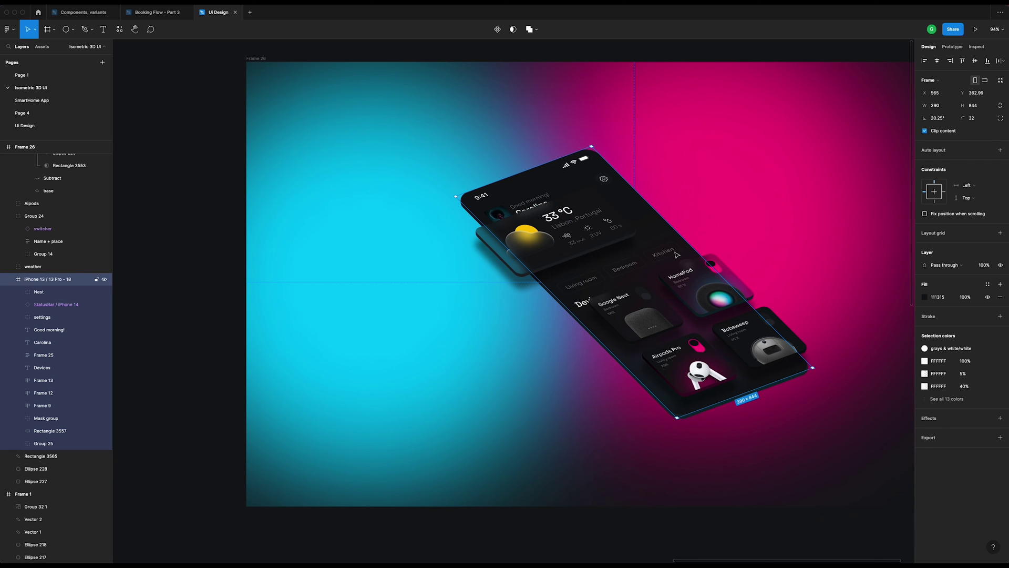
left_click(218, 192)
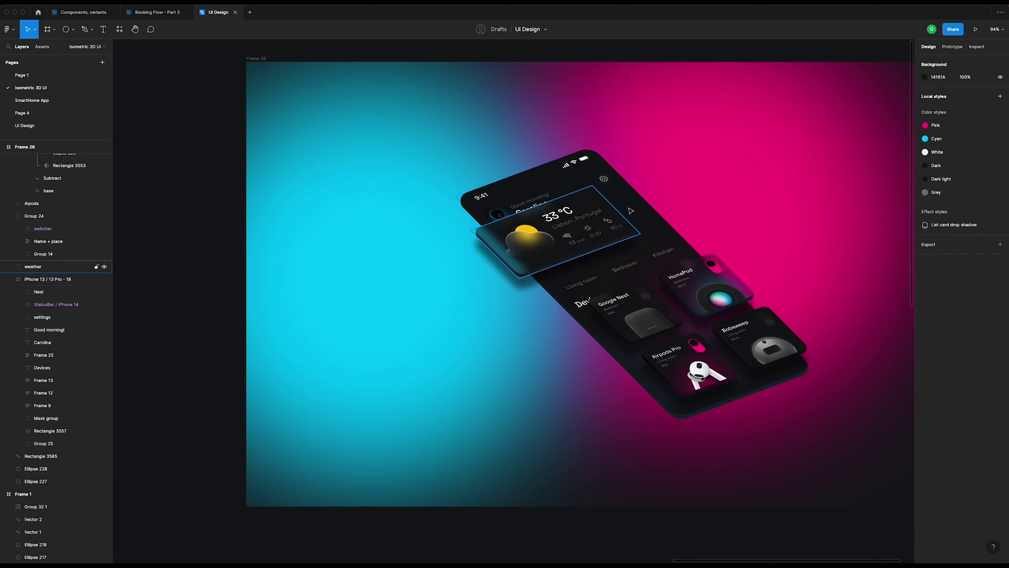
scroll(643, 206, "up", 2)
scroll(642, 206, "up", 3)
left_click(88, 30)
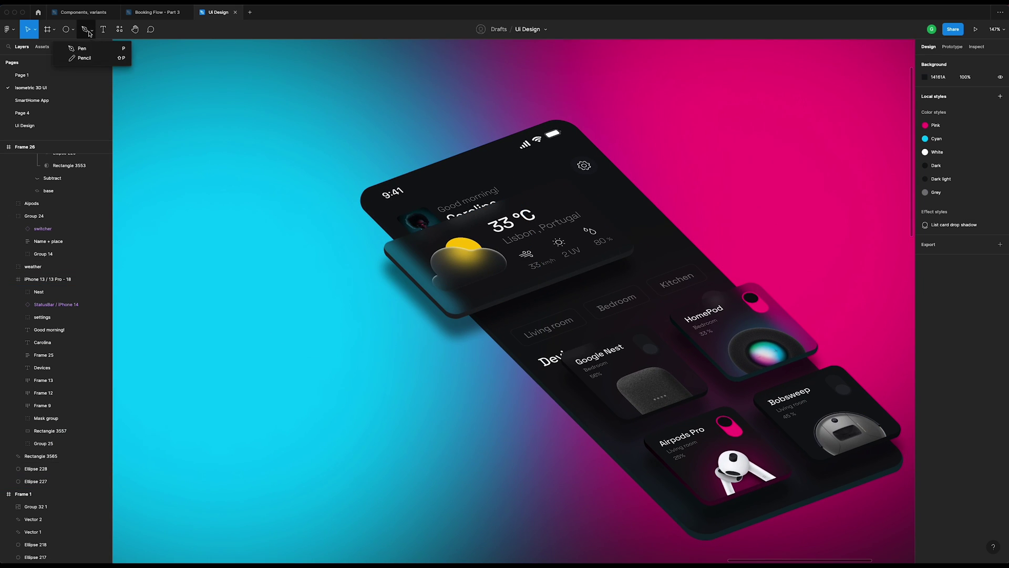
left_click(81, 49)
left_click(562, 118)
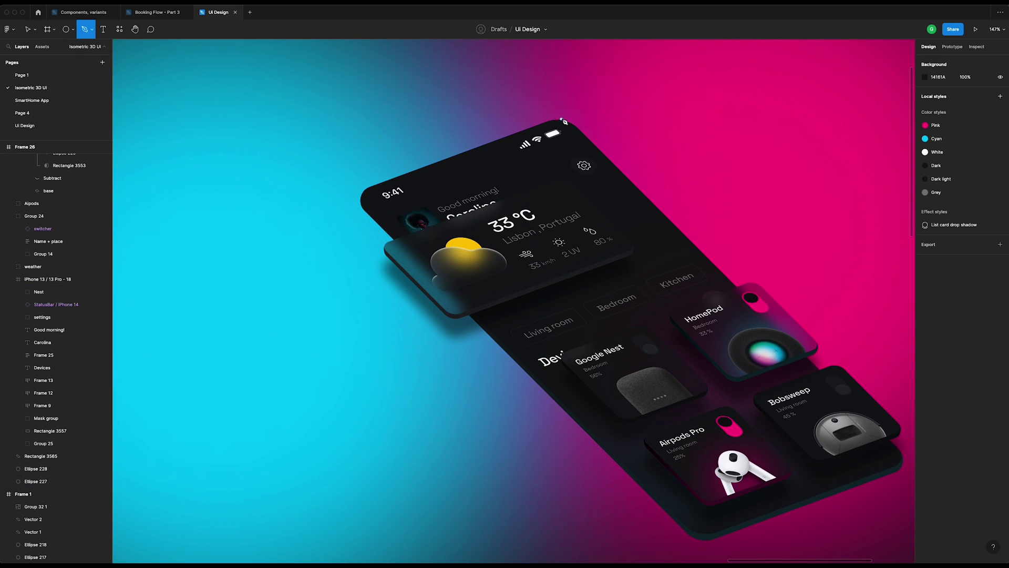
left_click(359, 194)
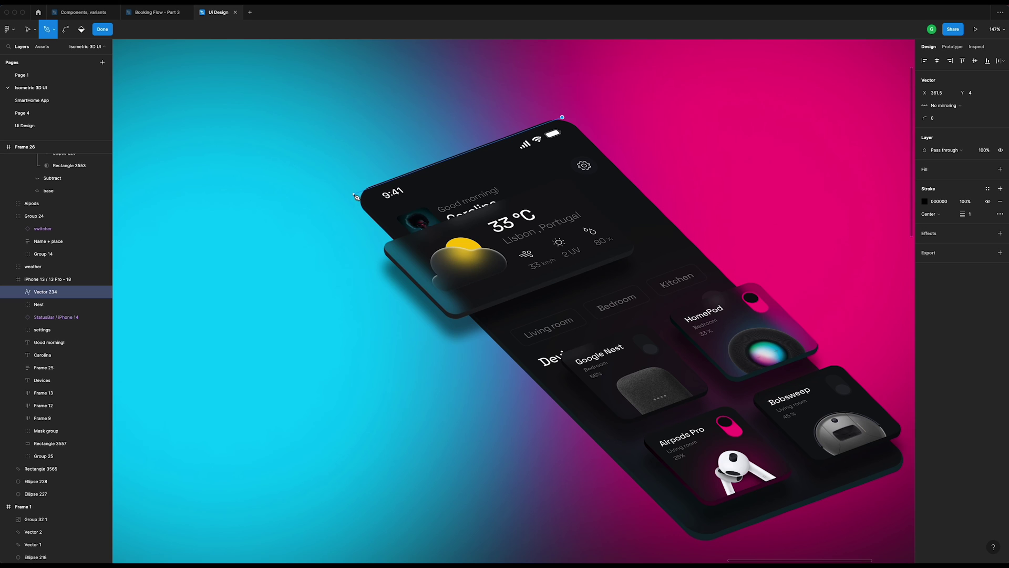
left_click(697, 542)
left_click(907, 467)
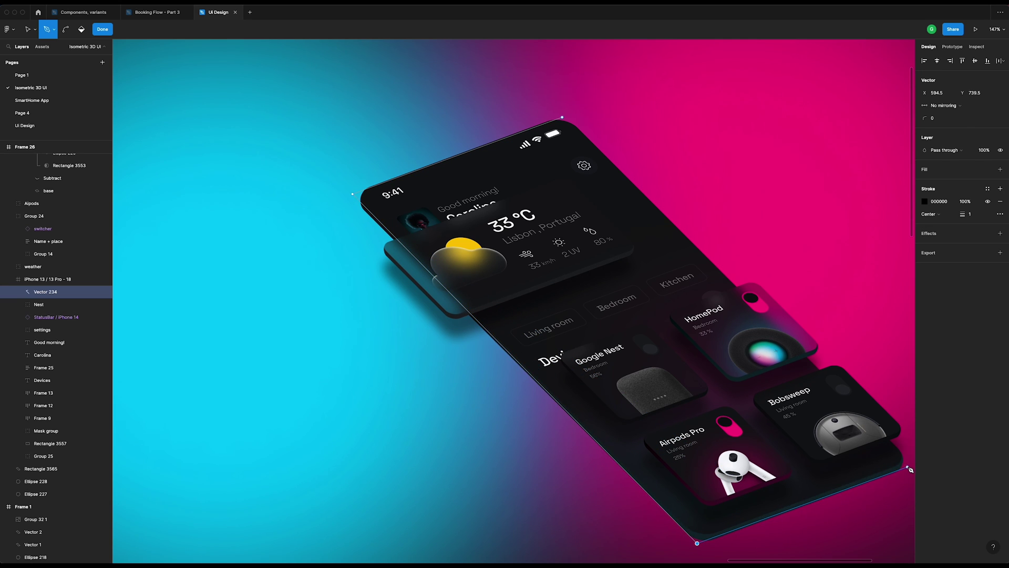
left_click(563, 118)
key("Escape")
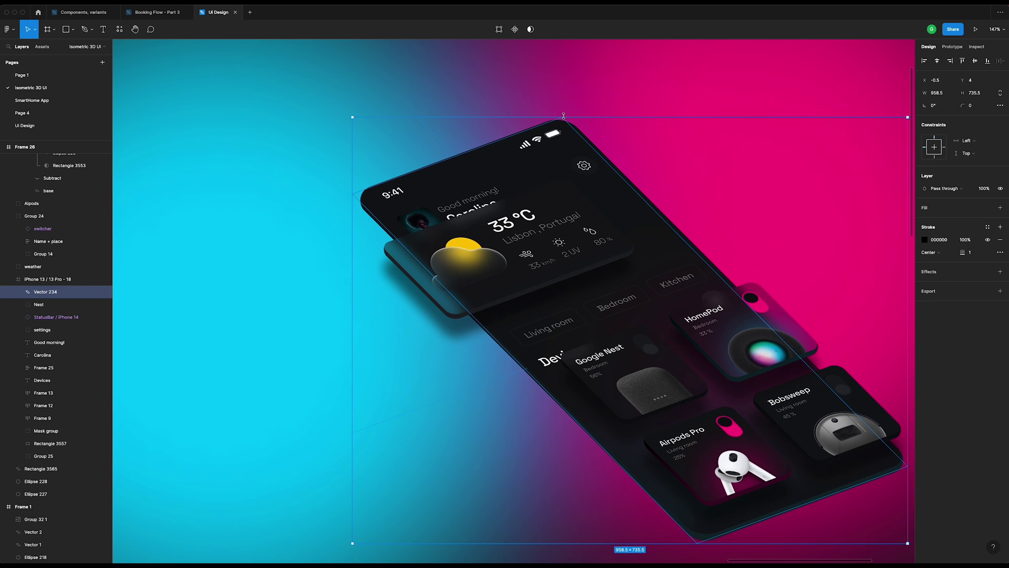
- Fill the traced phone shape with black 000000 and remove its stroke
left_click(1000, 208)
left_click(925, 220)
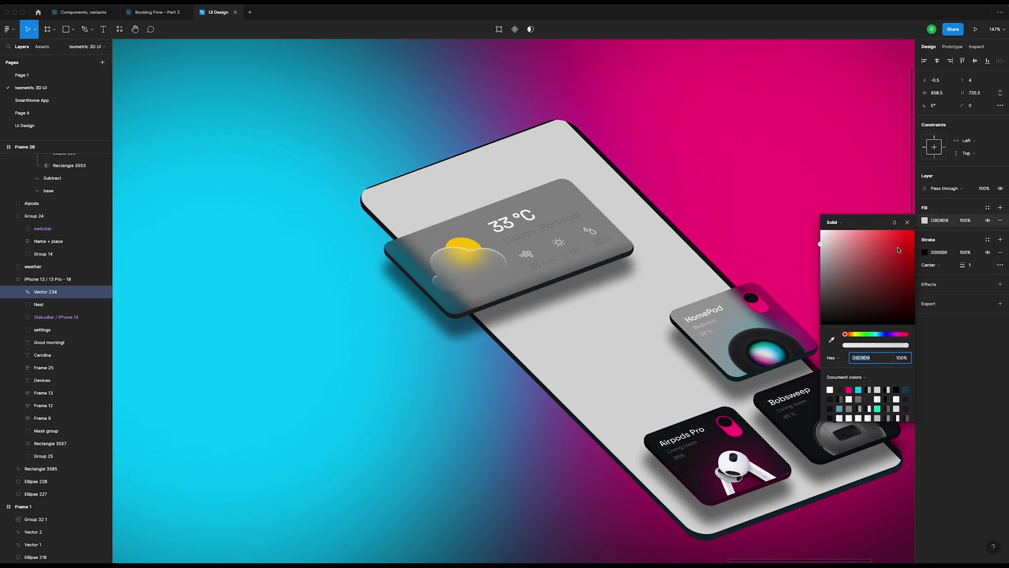
left_click_drag(866, 268, 820, 326)
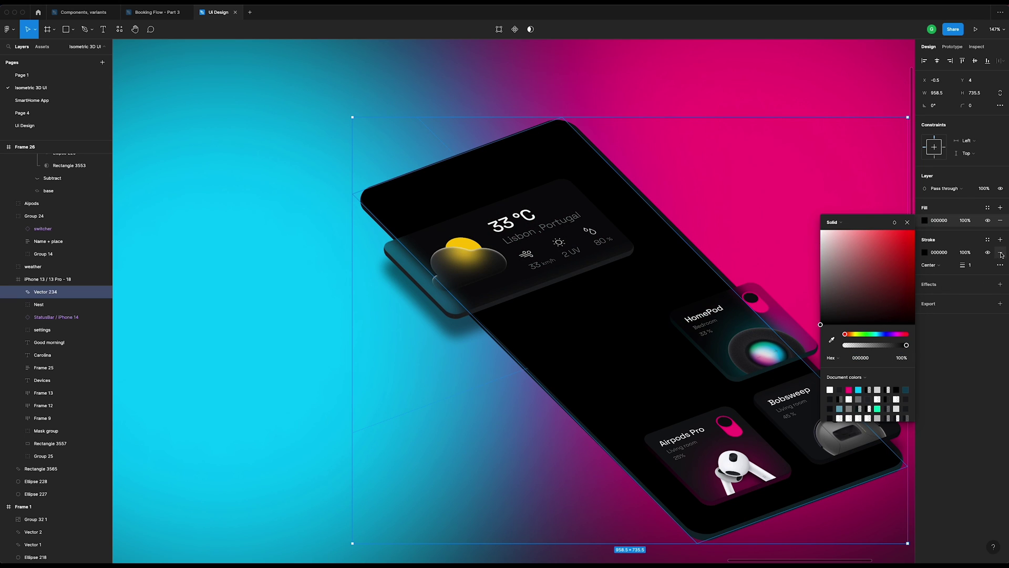
left_click(1000, 252)
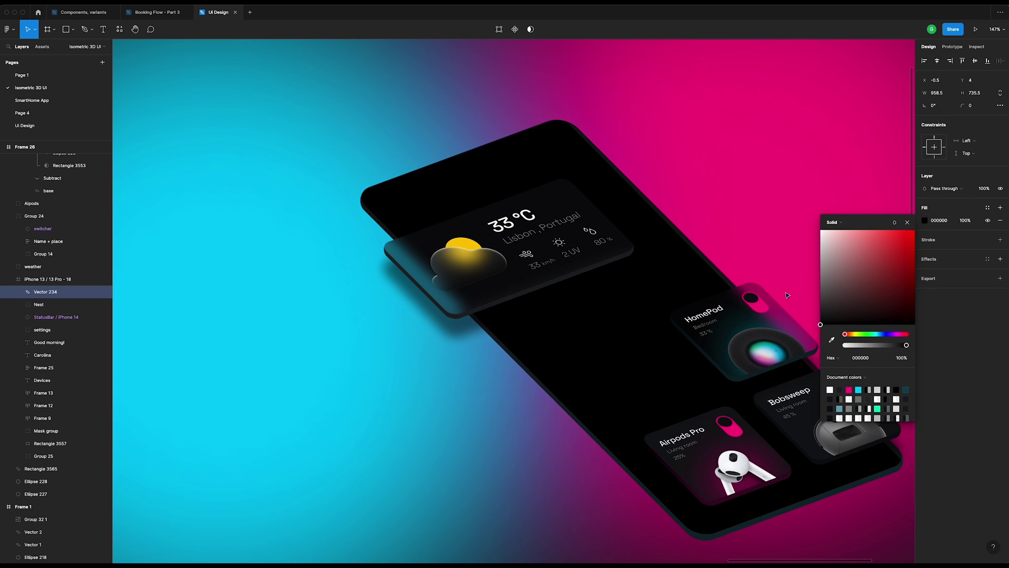
- Move the black shape out of the iPhone frame to the layer beneath Rectangle 3565 and shift it down to Y 311
right_click(665, 272)
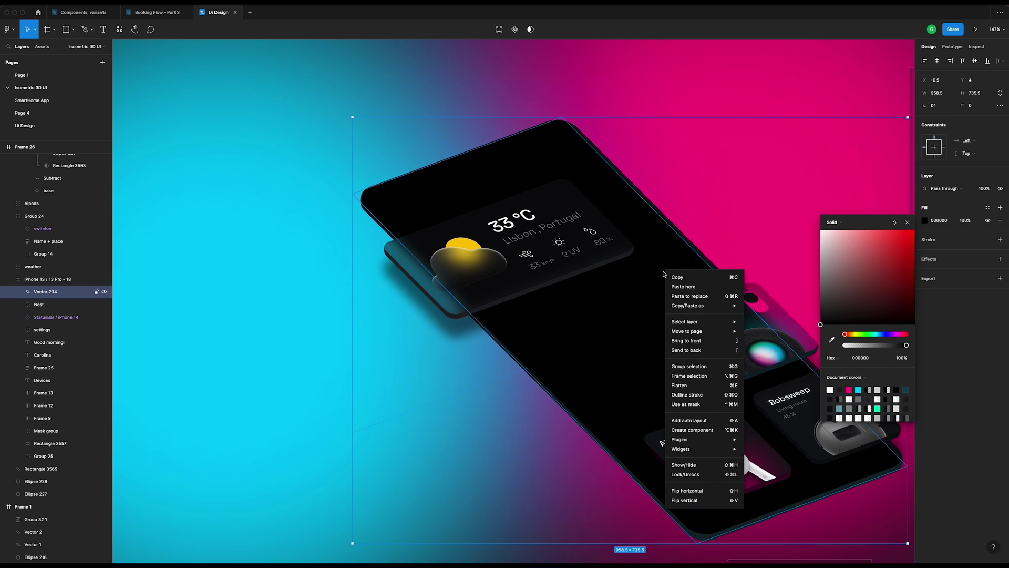
left_click(705, 342)
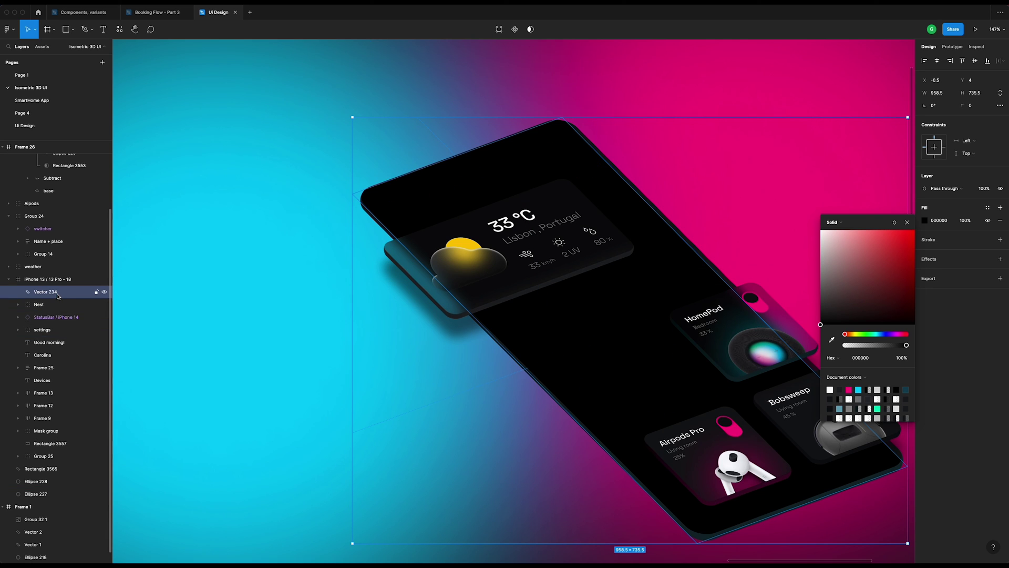
mouse_move(58, 296)
left_mouse_down()
mouse_move(52, 275)
mouse_move(52, 314)
left_mouse_up()
left_click(8, 291)
scroll(628, 297, "down", 5)
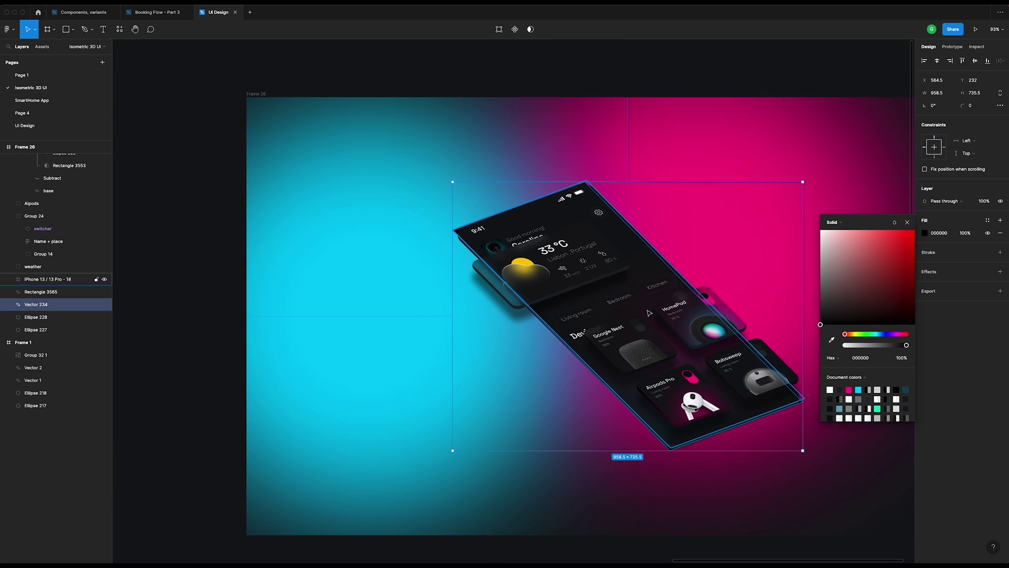
left_click_drag(647, 332, 647, 342)
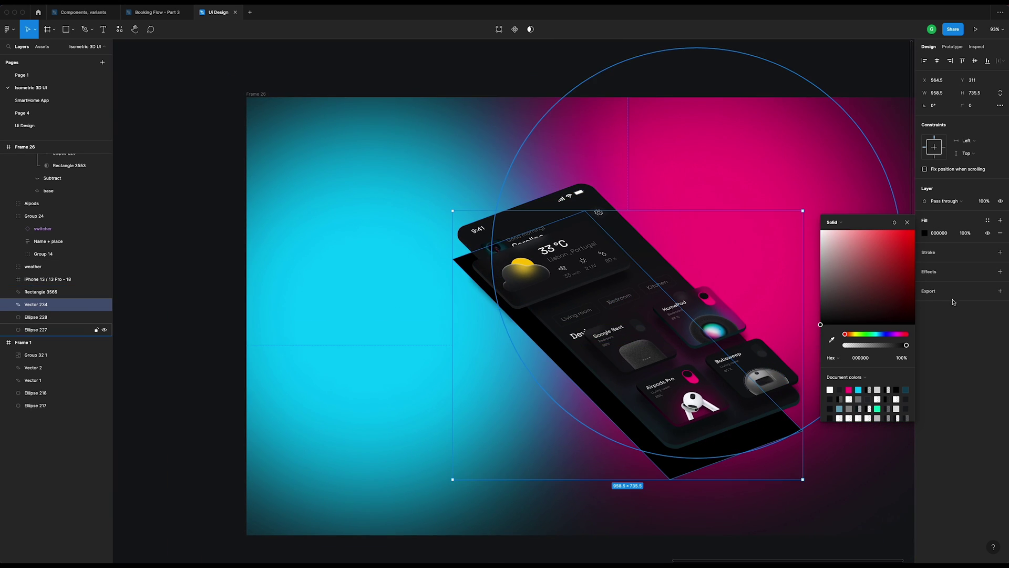
- Add a layer blur effect of 80 to the black phone-shadow shape
left_click(907, 223)
left_click(1001, 271)
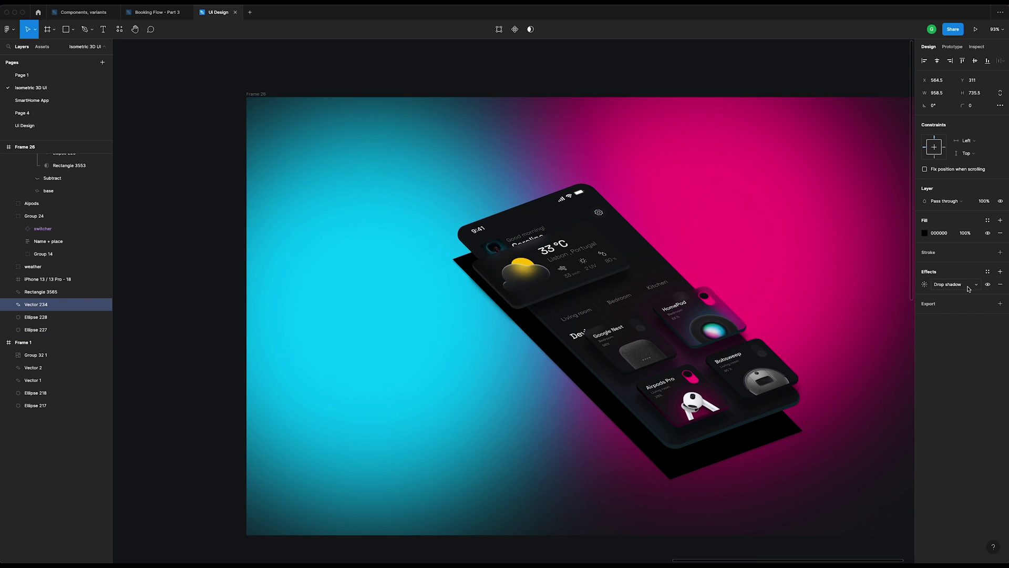
left_click(961, 286)
left_click(961, 293)
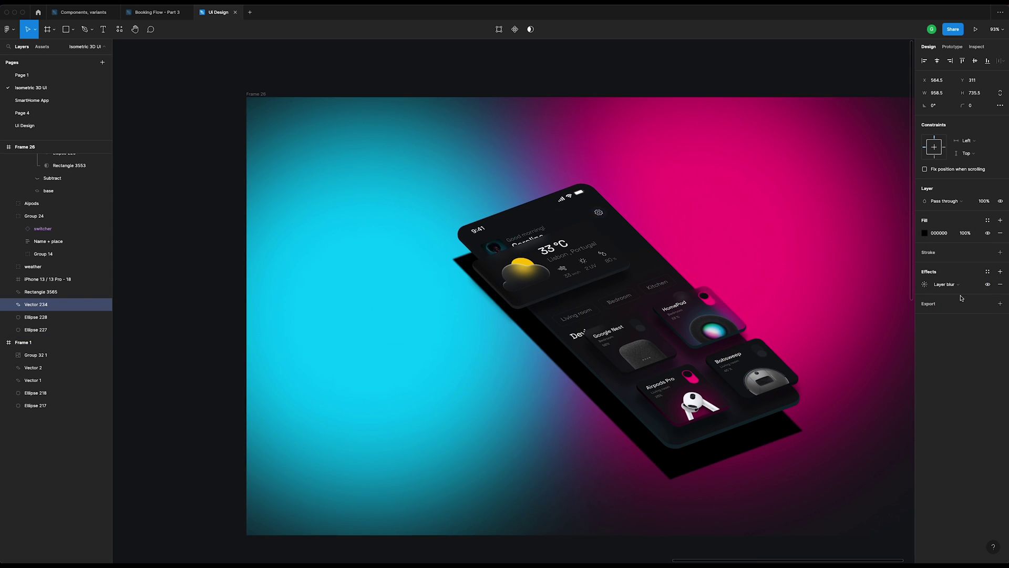
left_click(924, 285)
type("80")
key("Return")
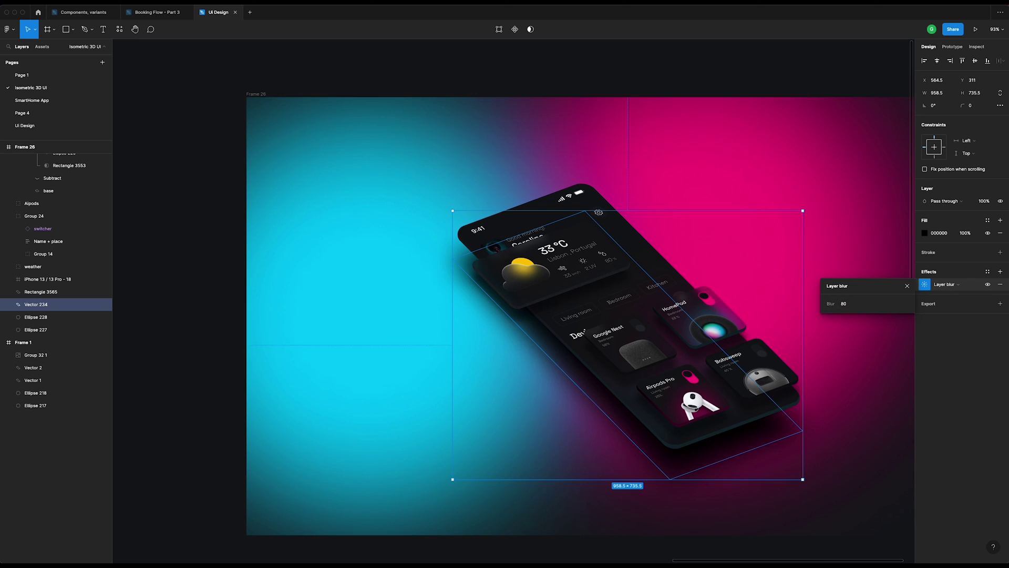
- Set the shadow shape's layer blur to 100 and move it straight down to Y 359
left_click(851, 305)
type("100")
key("Return")
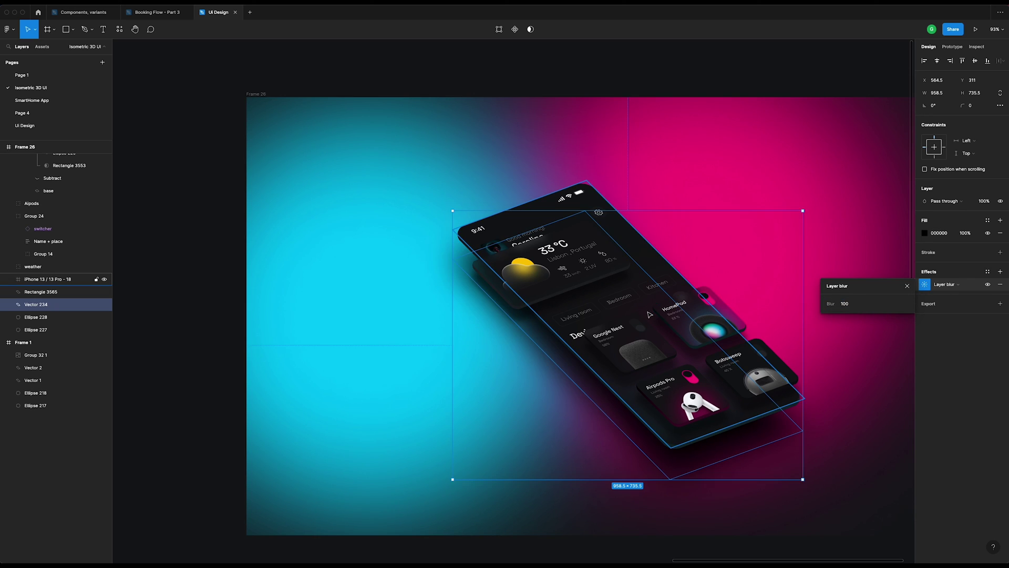
left_click_drag(607, 330, 609, 335)
- Try a layer opacity of 60% on the blurred shadow shape
left_click(985, 202)
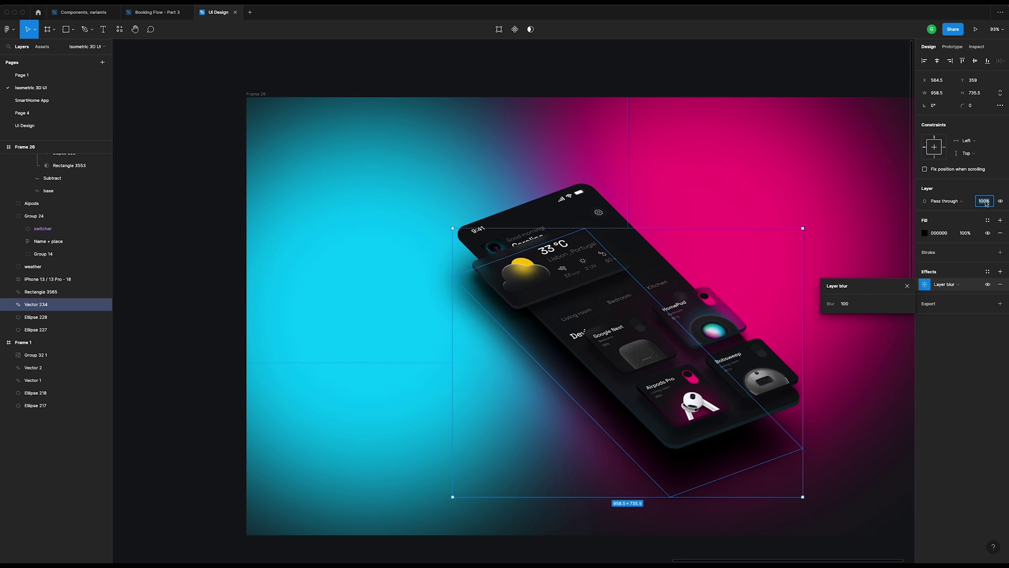
type("60")
key("Return")
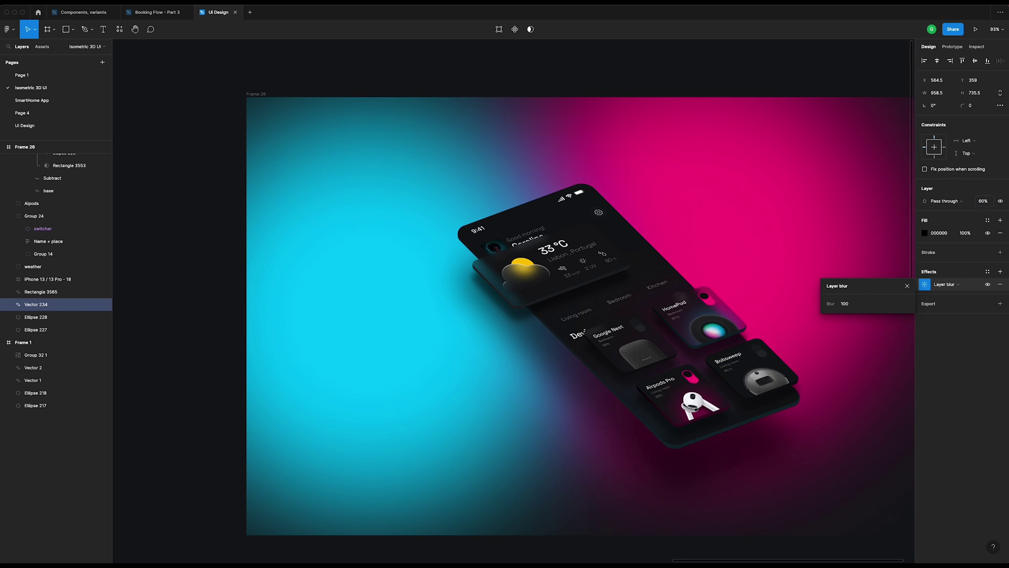
- Set the blurred shadow shape's layer opacity to 80% and deselect it
left_click(984, 202)
type("80")
key("Return")
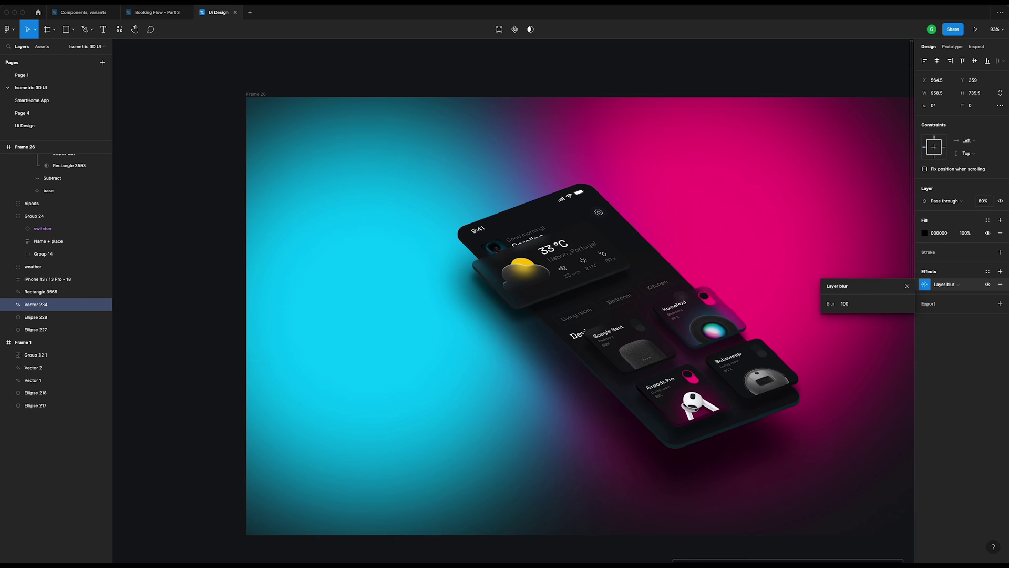
left_click(712, 72)
left_click(667, 67)
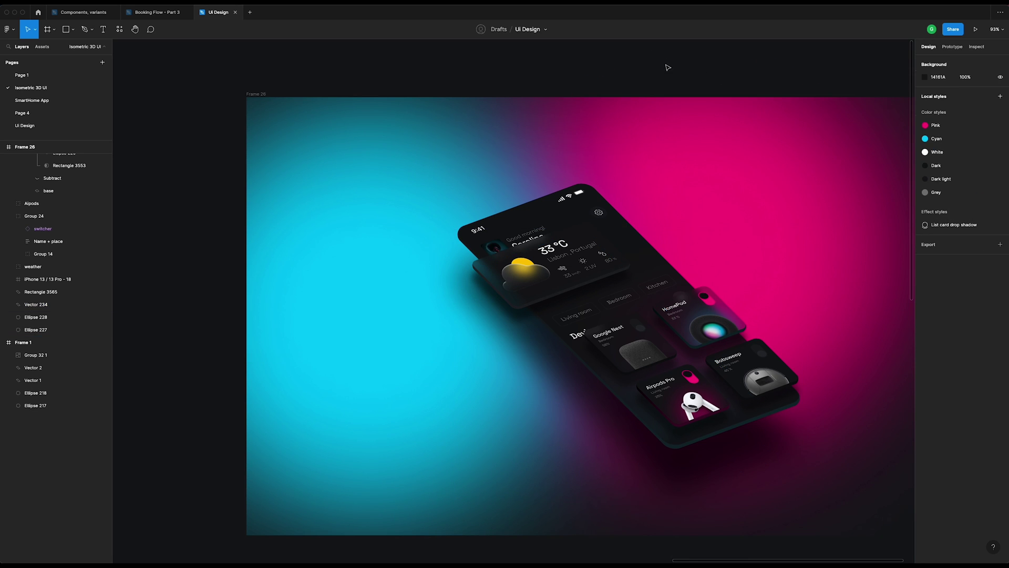
scroll(673, 177, "right", 1)
scroll(673, 176, "up", 5)
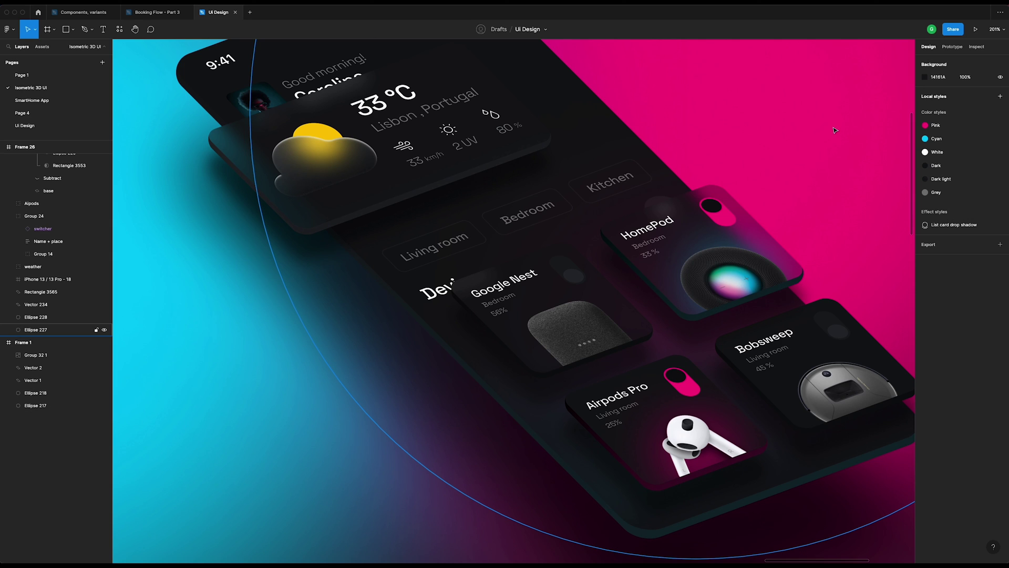
key("shift+0")
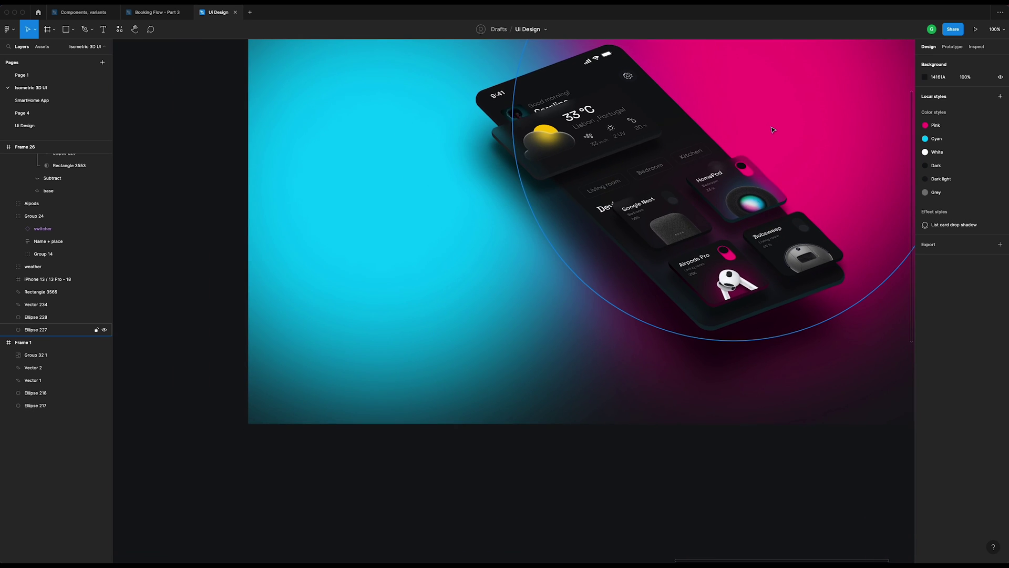